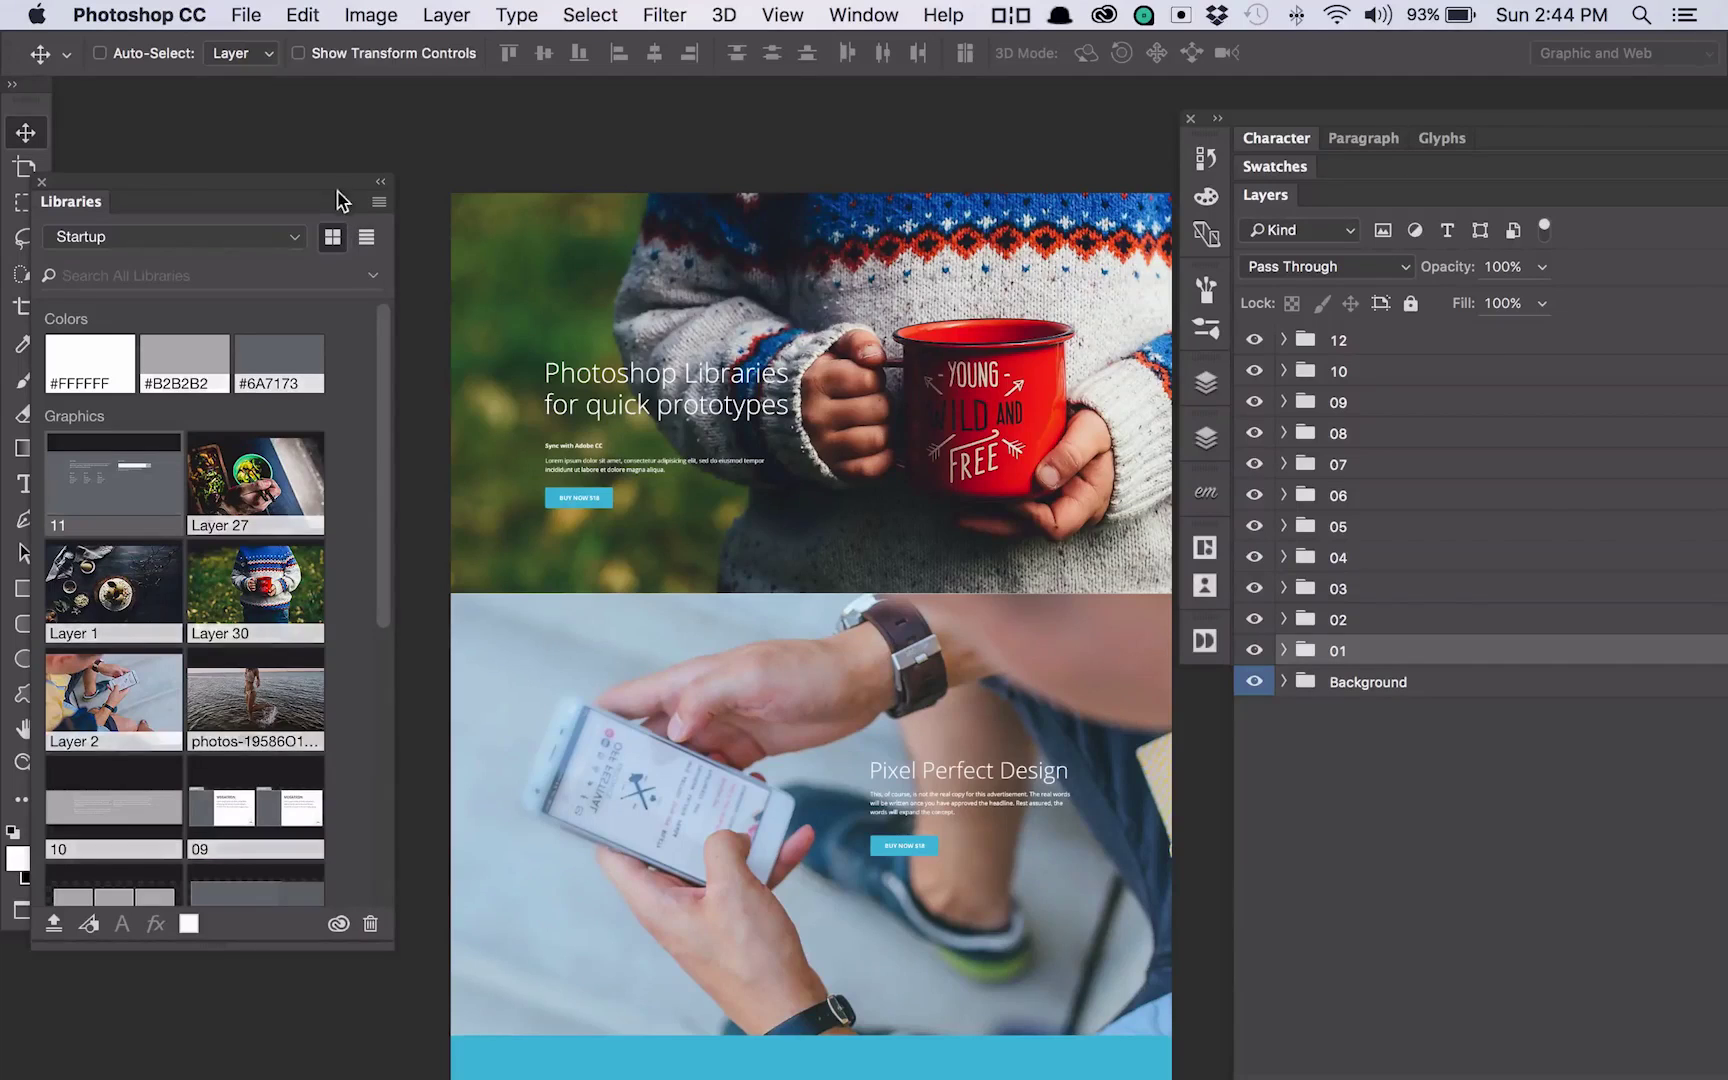
- Tidy the workspace layout and scroll through the finished mockup page
{"action": "left_click_drag", "start_coordinate": [337, 185], "coordinate": [375, 180]}
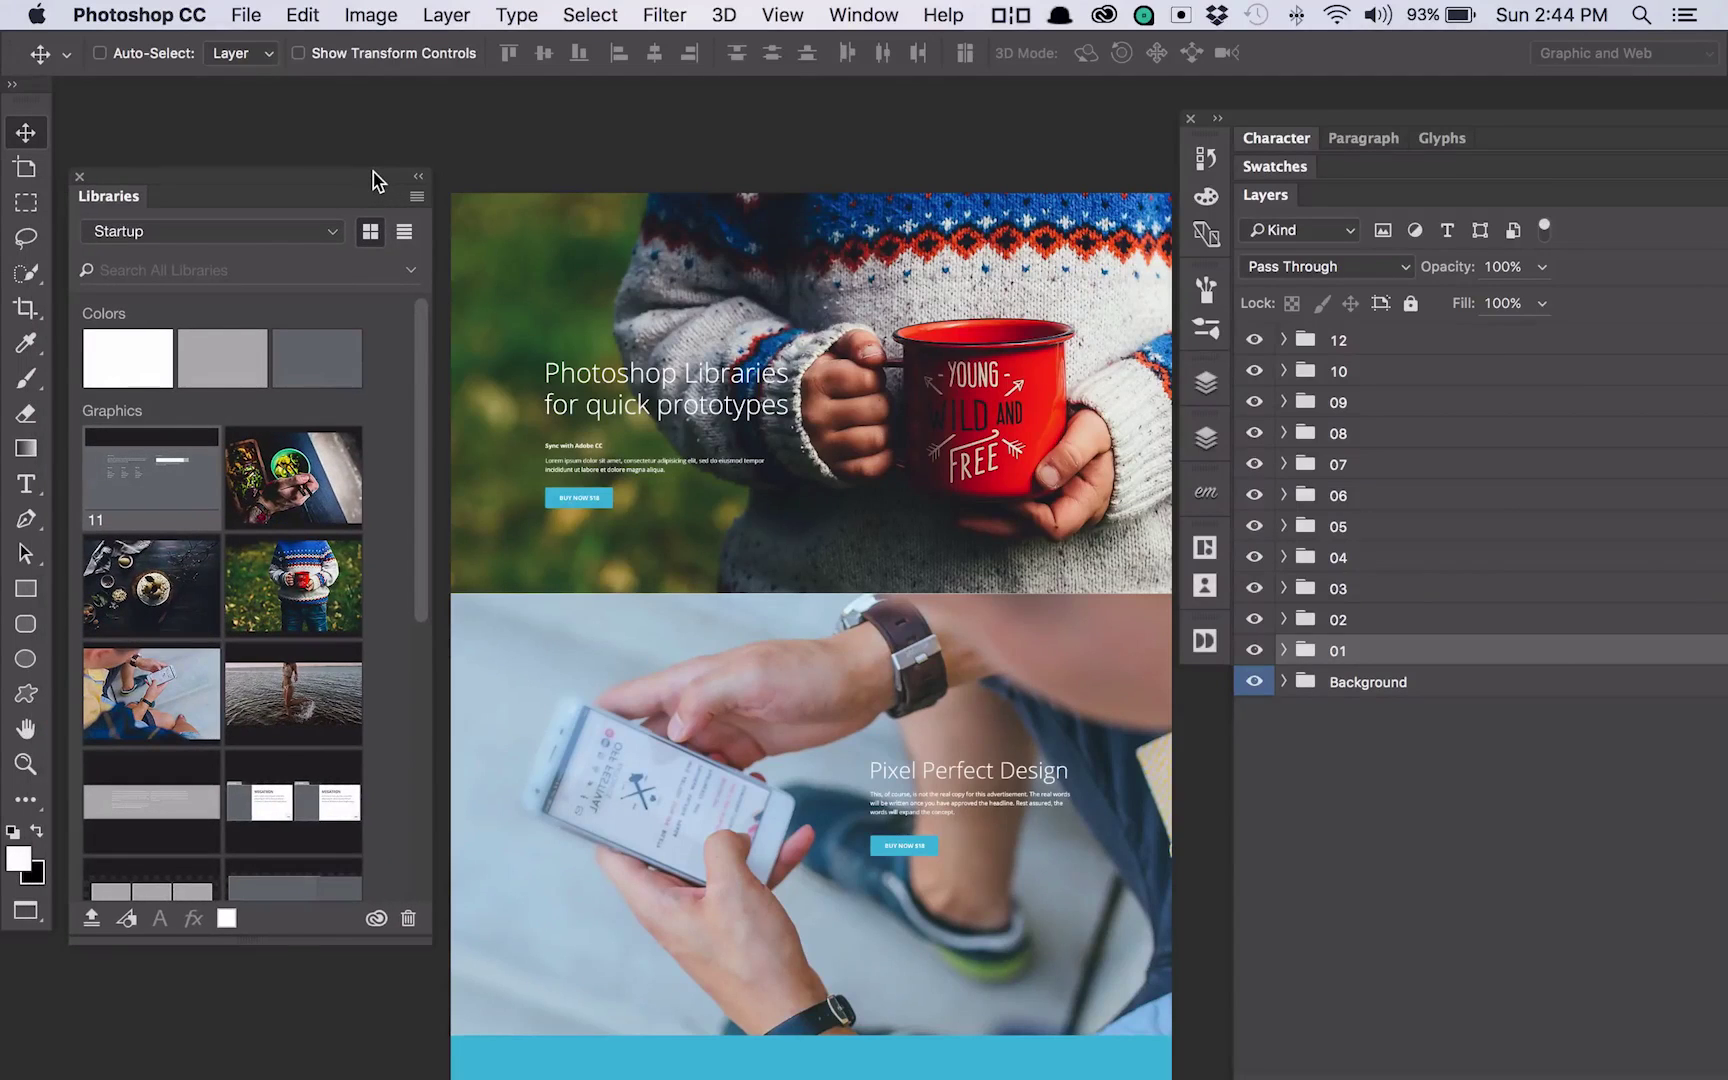
{"action": "scroll", "coordinate": [703, 490], "scroll_direction": "down", "scroll_amount": 15}
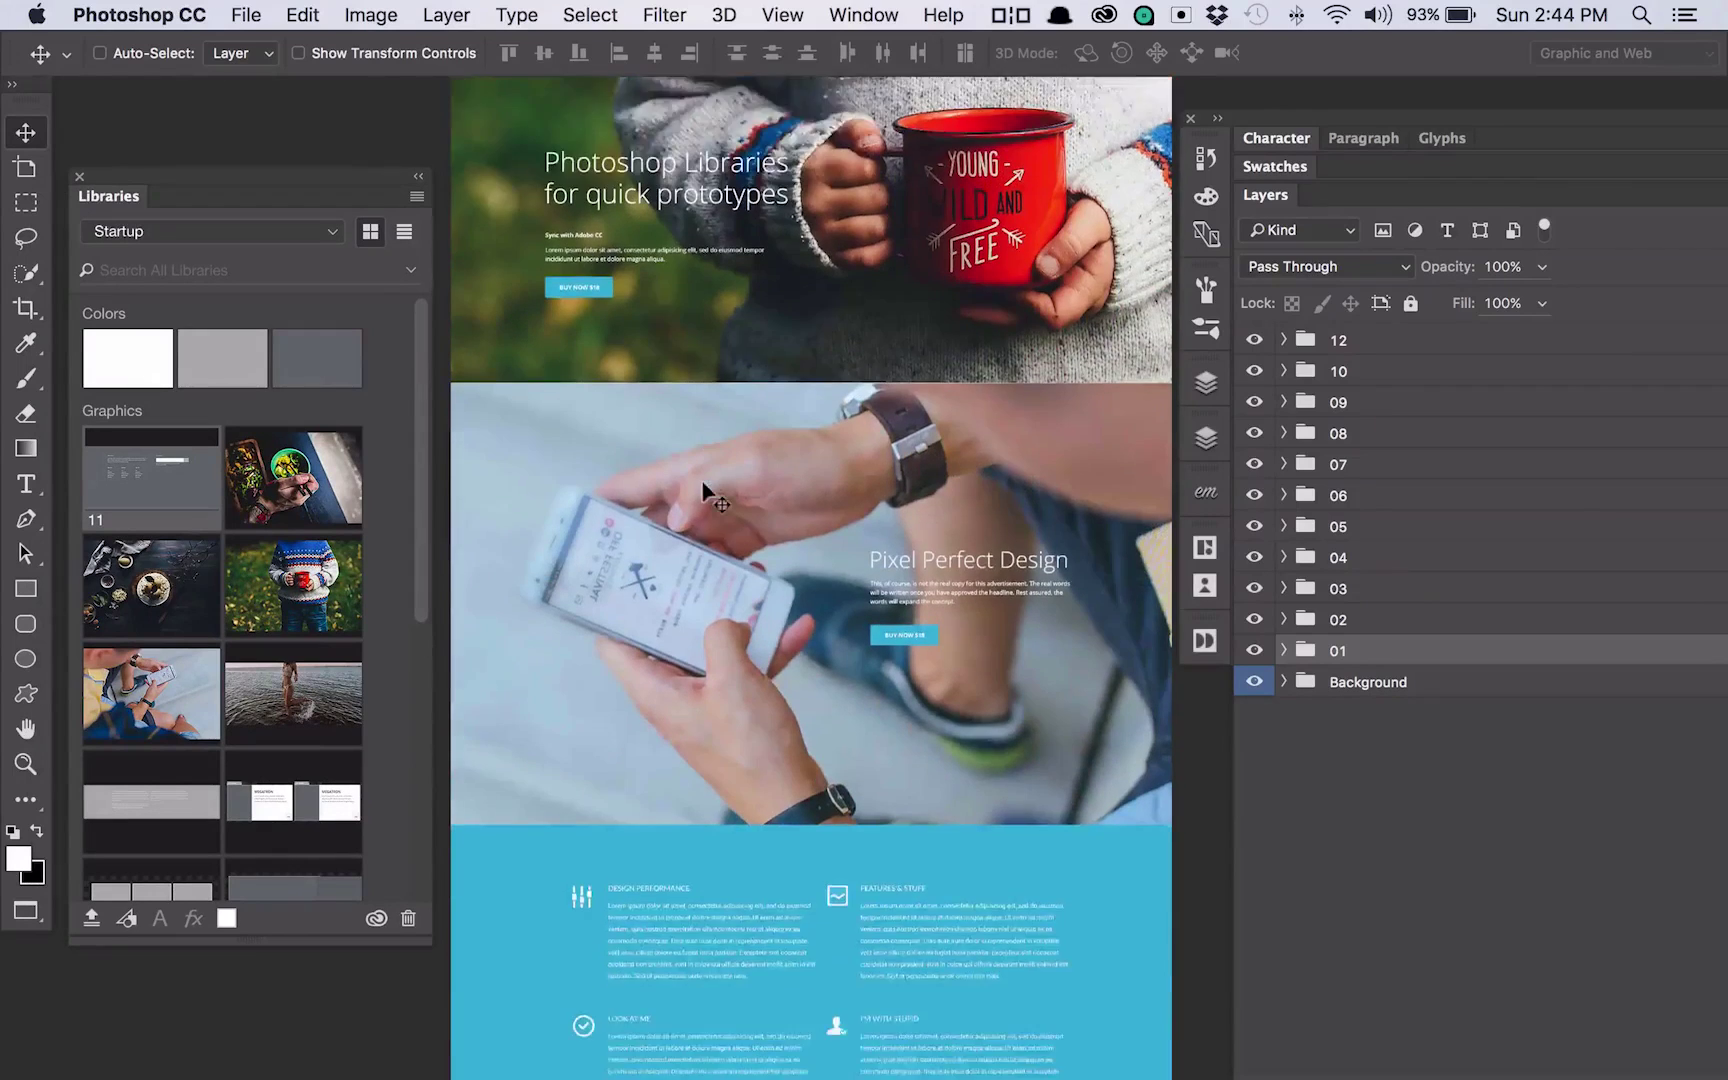
{"action": "scroll", "coordinate": [703, 490], "scroll_direction": "down", "scroll_amount": 6}
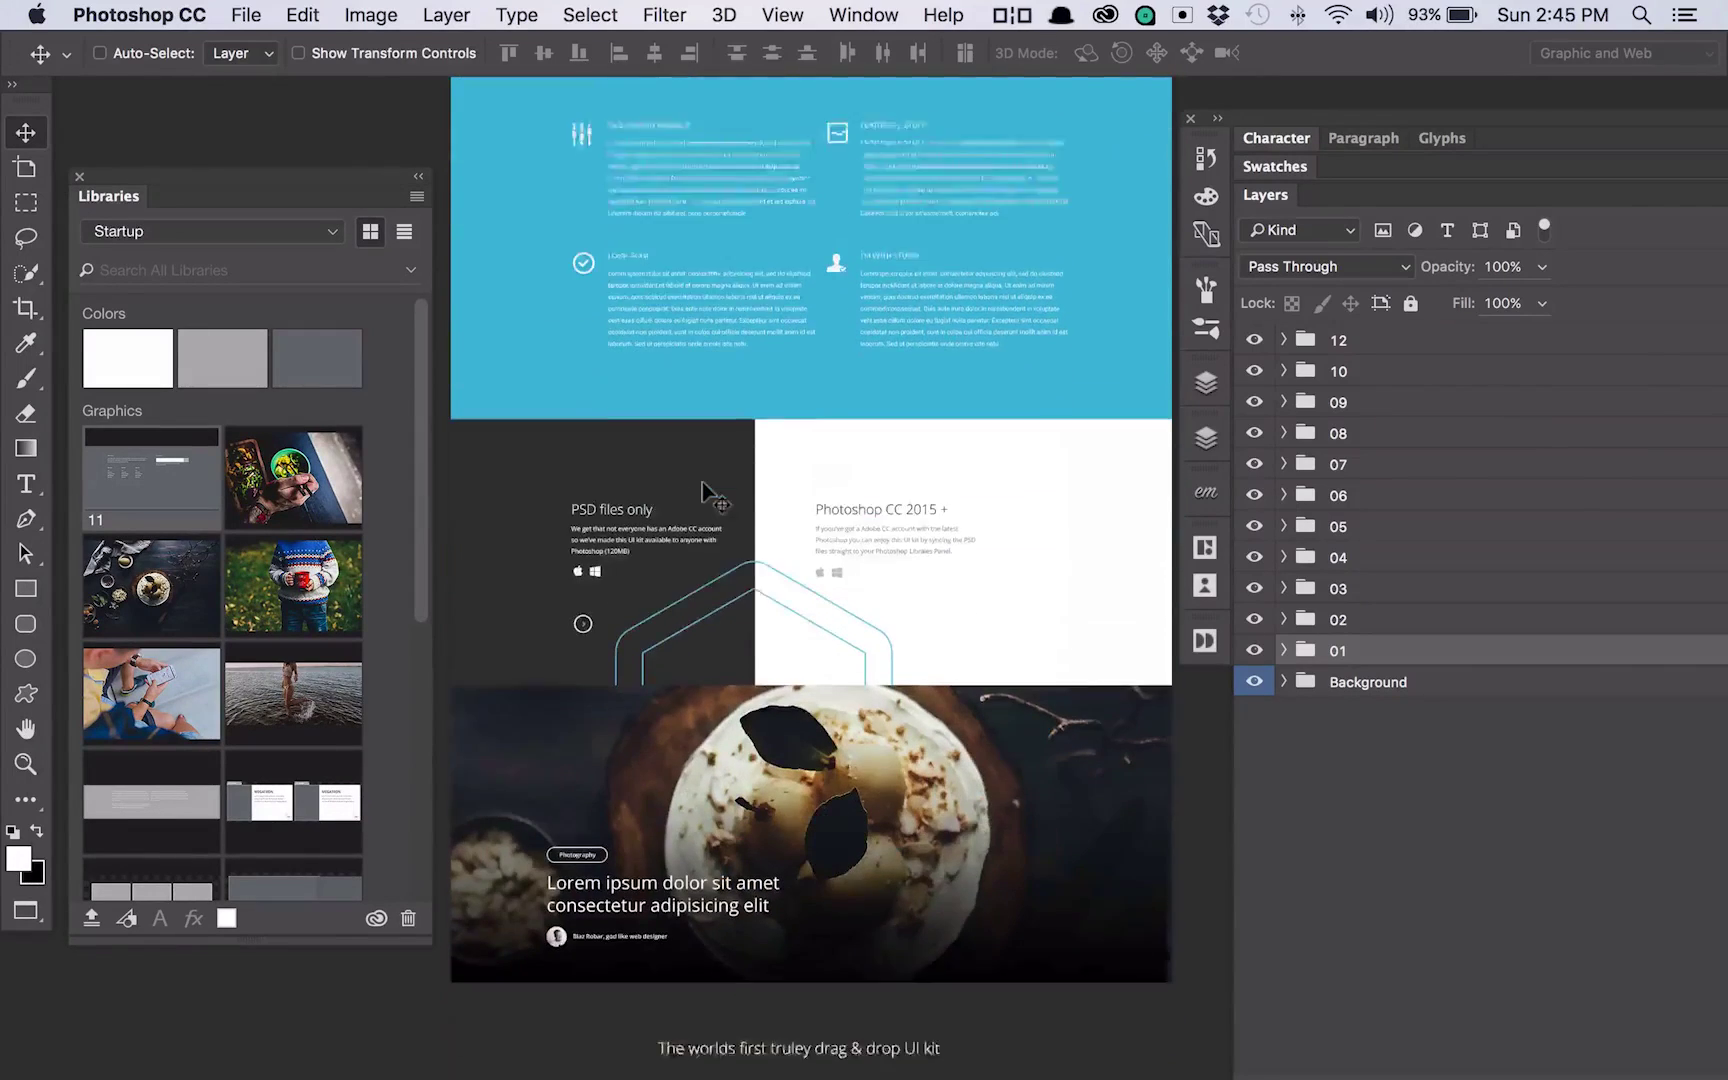
{"action": "scroll", "coordinate": [703, 490], "scroll_direction": "down", "scroll_amount": 3}
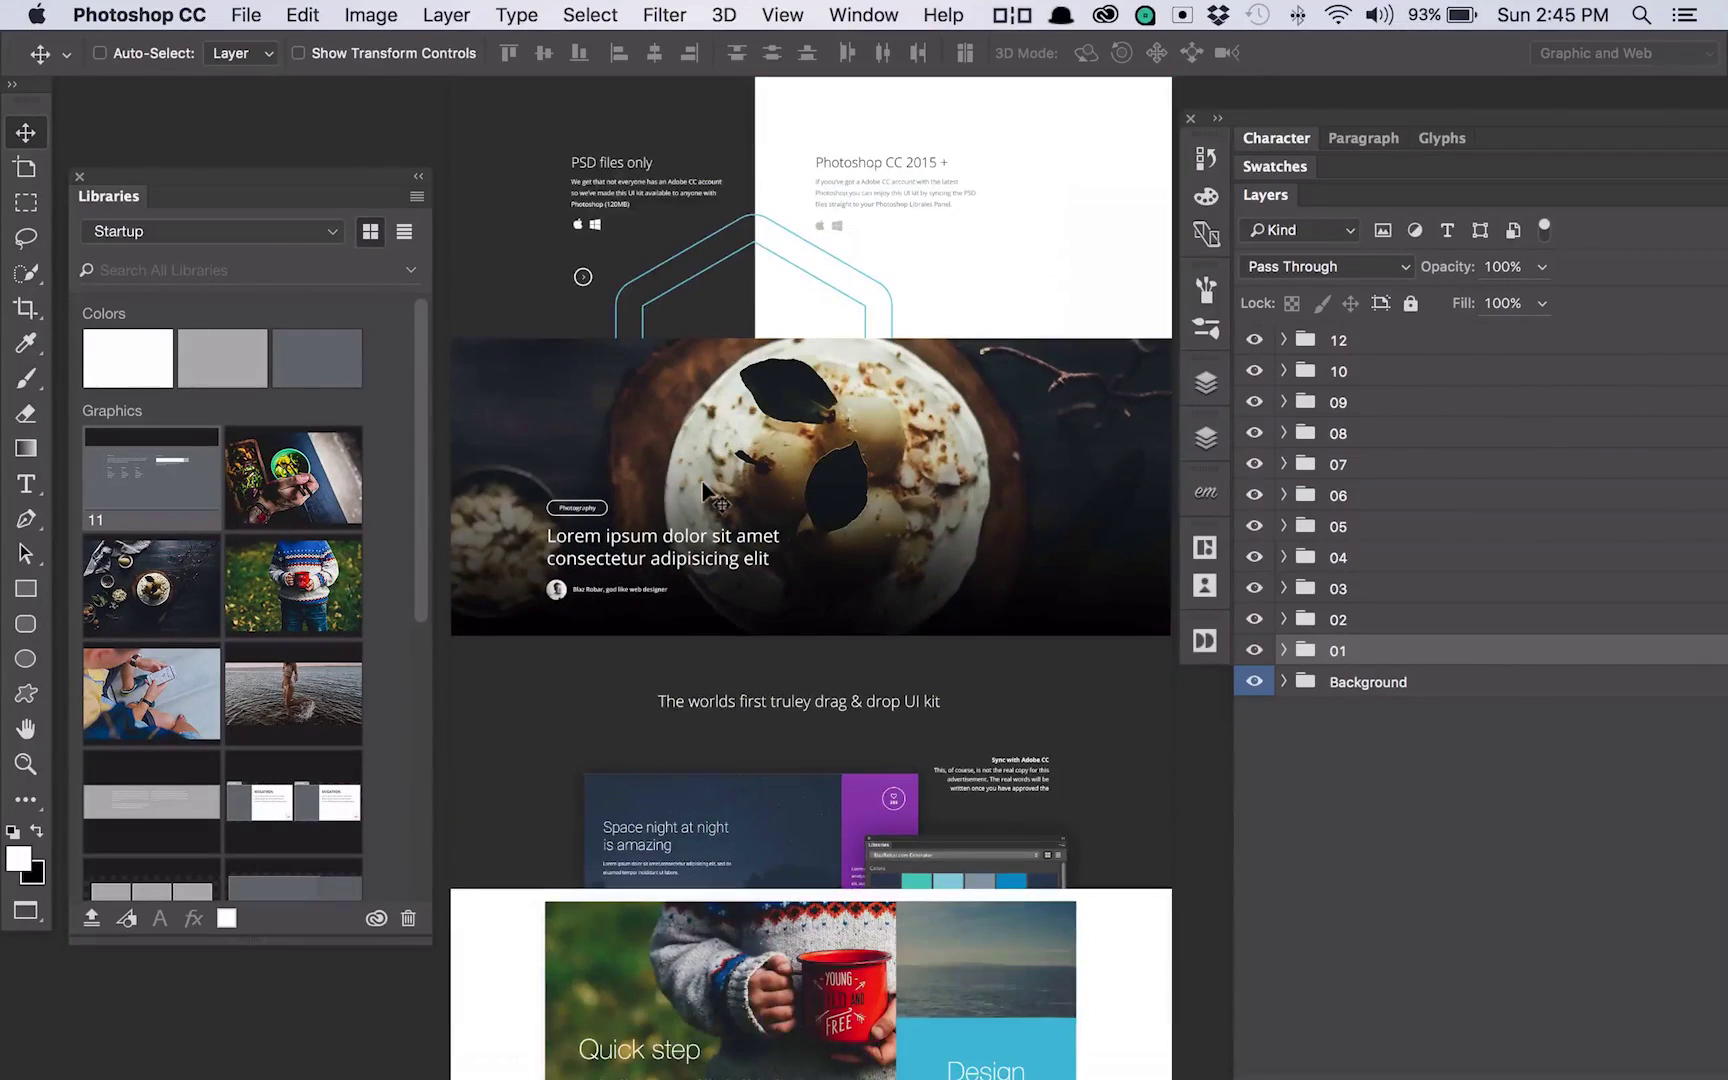
{"action": "scroll", "coordinate": [703, 490], "scroll_direction": "down", "scroll_amount": 1}
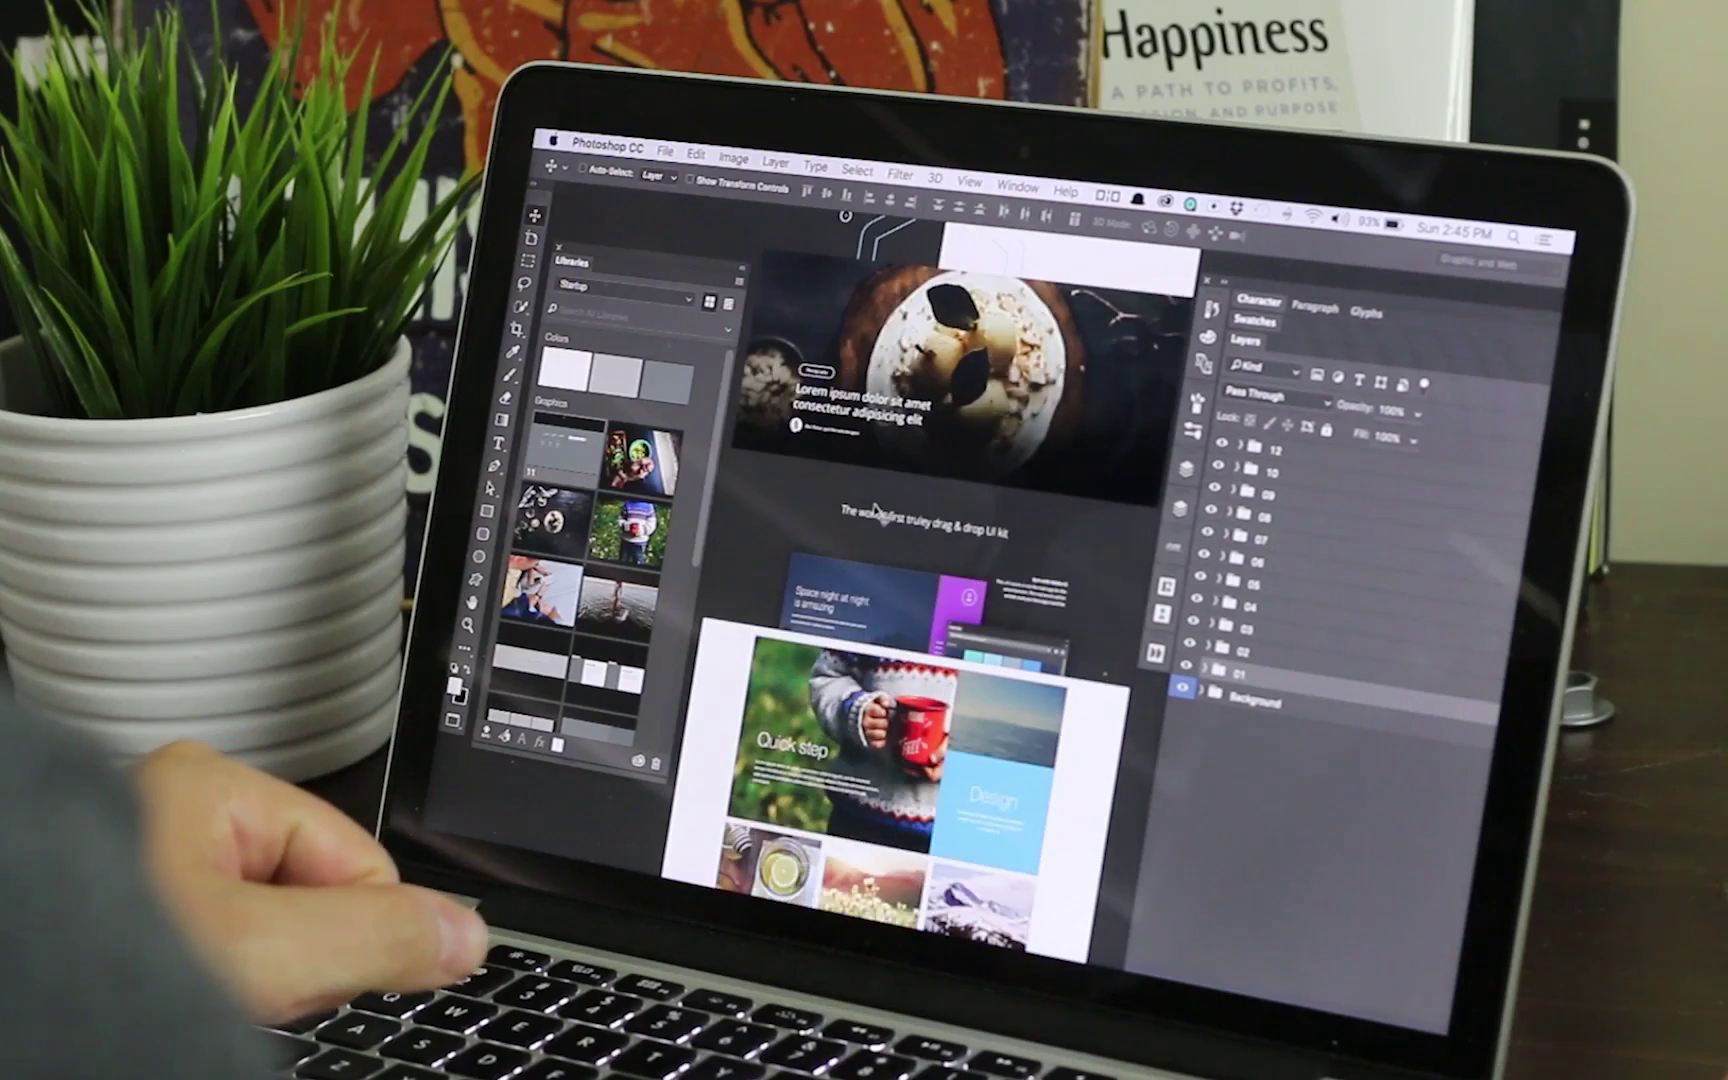
{"action": "scroll", "coordinate": [703, 490], "scroll_direction": "down", "scroll_amount": 8}
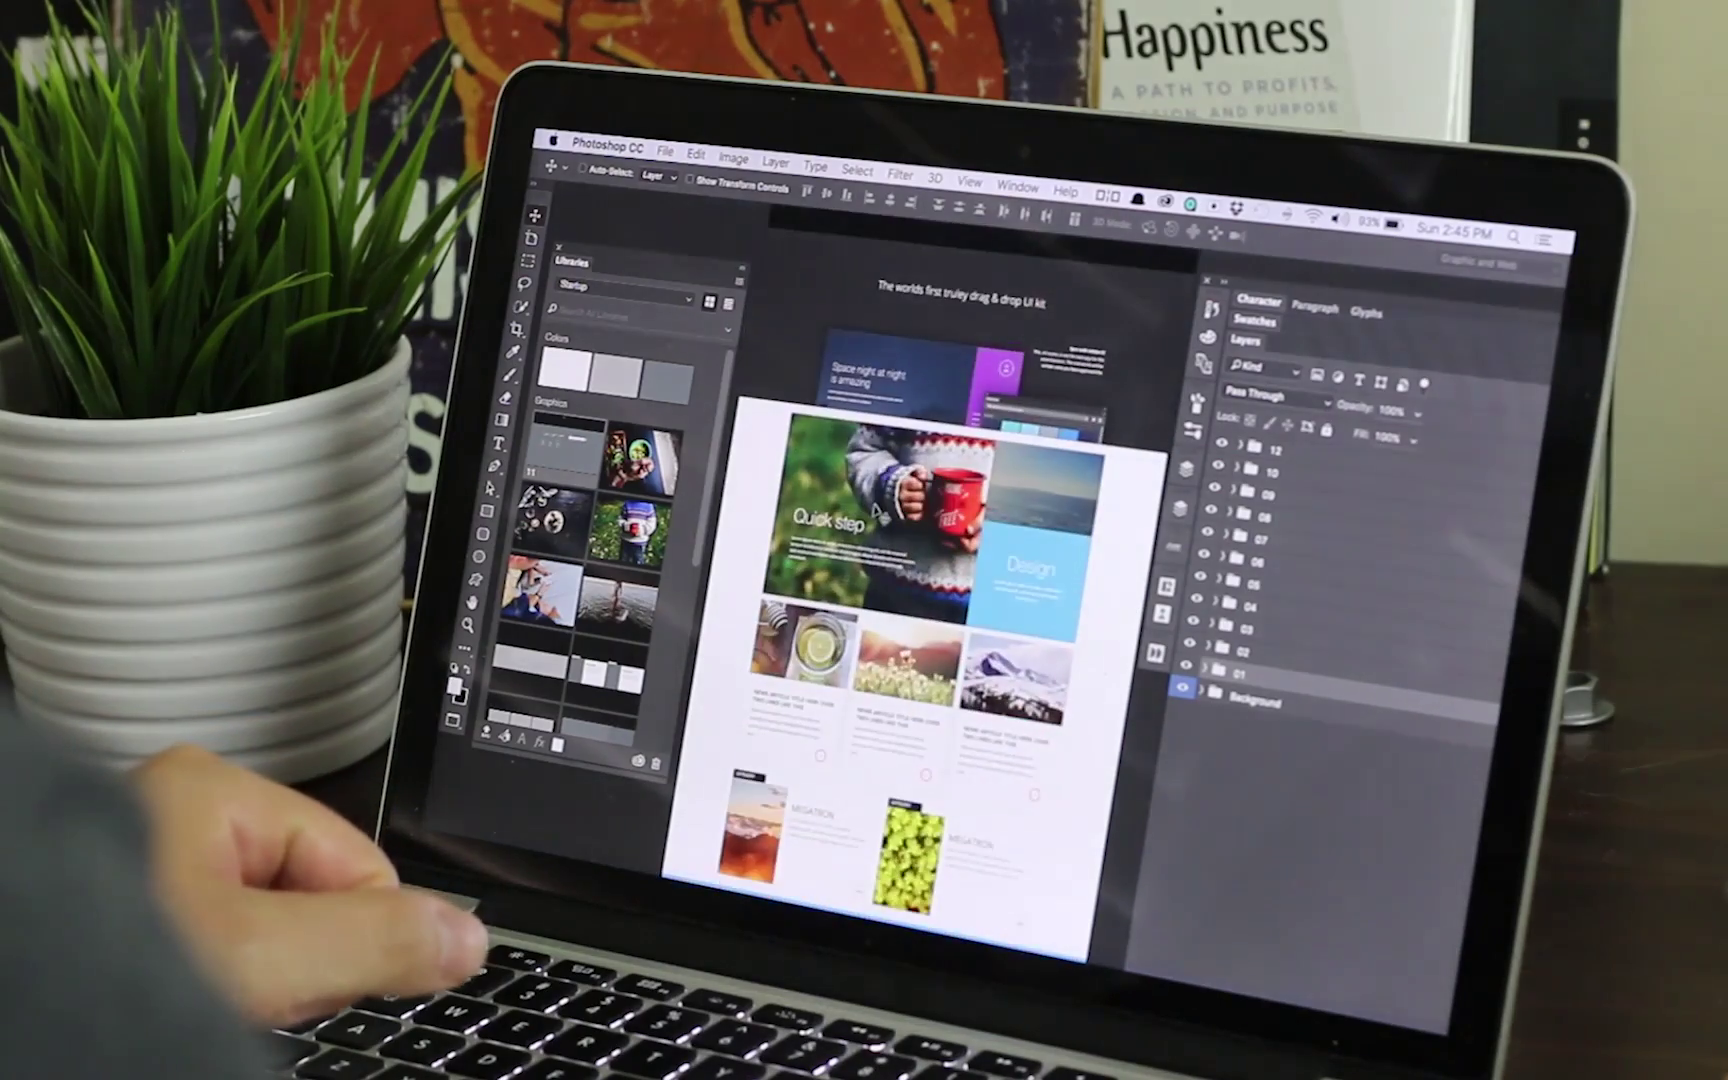
{"action": "scroll", "coordinate": [895, 525], "scroll_direction": "down", "scroll_amount": 6}
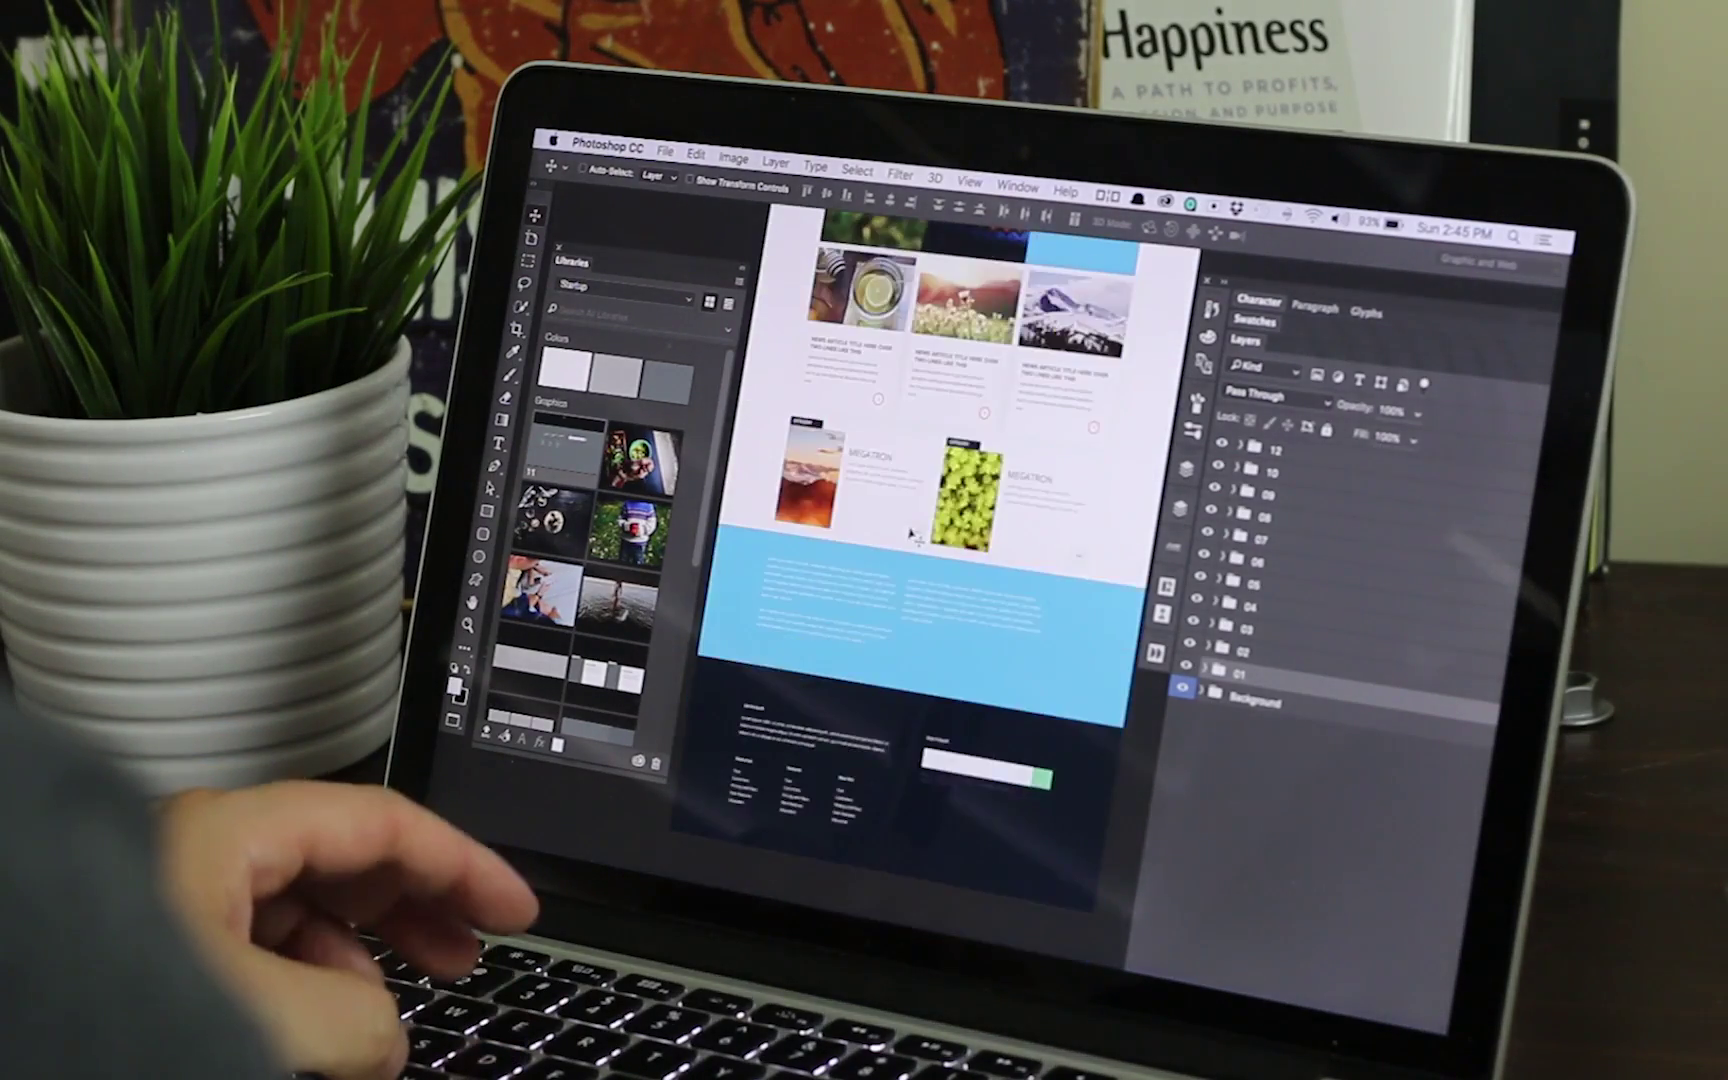
{"action": "scroll", "coordinate": [910, 535], "scroll_direction": "up", "scroll_amount": 20}
{"action": "scroll", "coordinate": [912, 535], "scroll_direction": "up", "scroll_amount": 3}
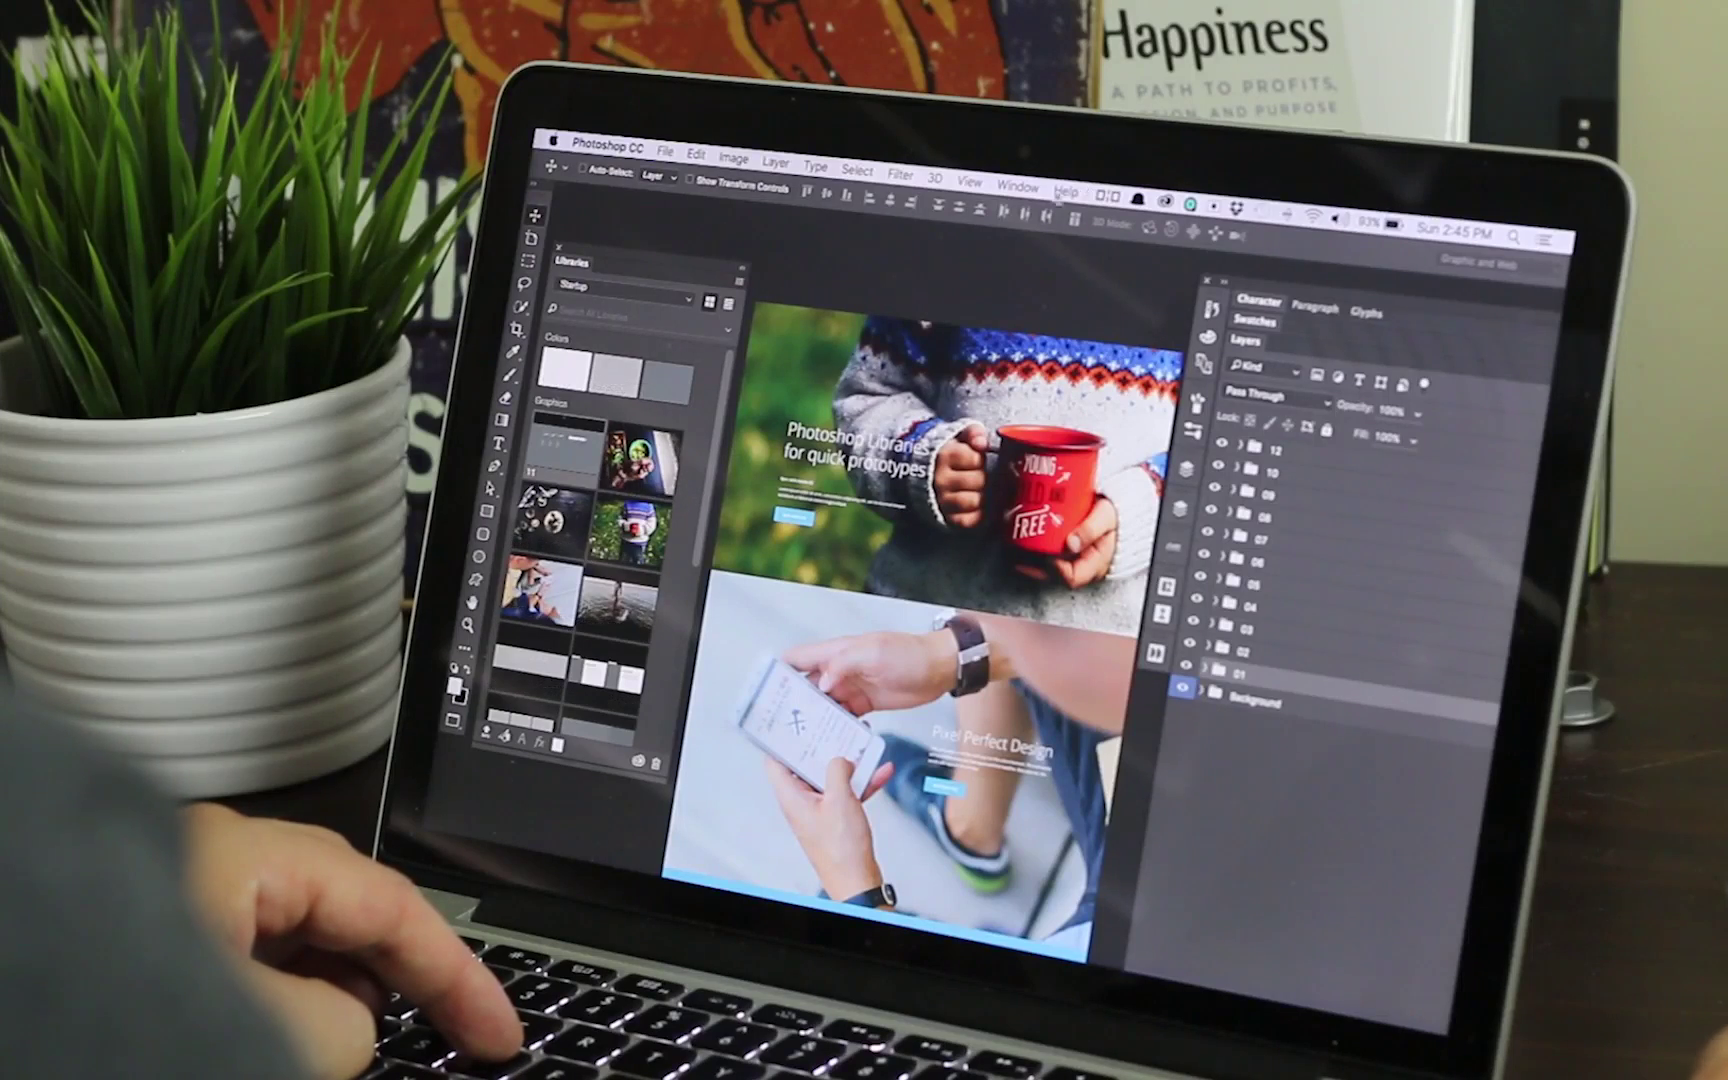
- Switch to StartUp.psd and scroll through its grey wireframe layout
{"action": "left_click", "coordinate": [1018, 186]}
{"action": "mouse_move", "coordinate": [924, 924]}
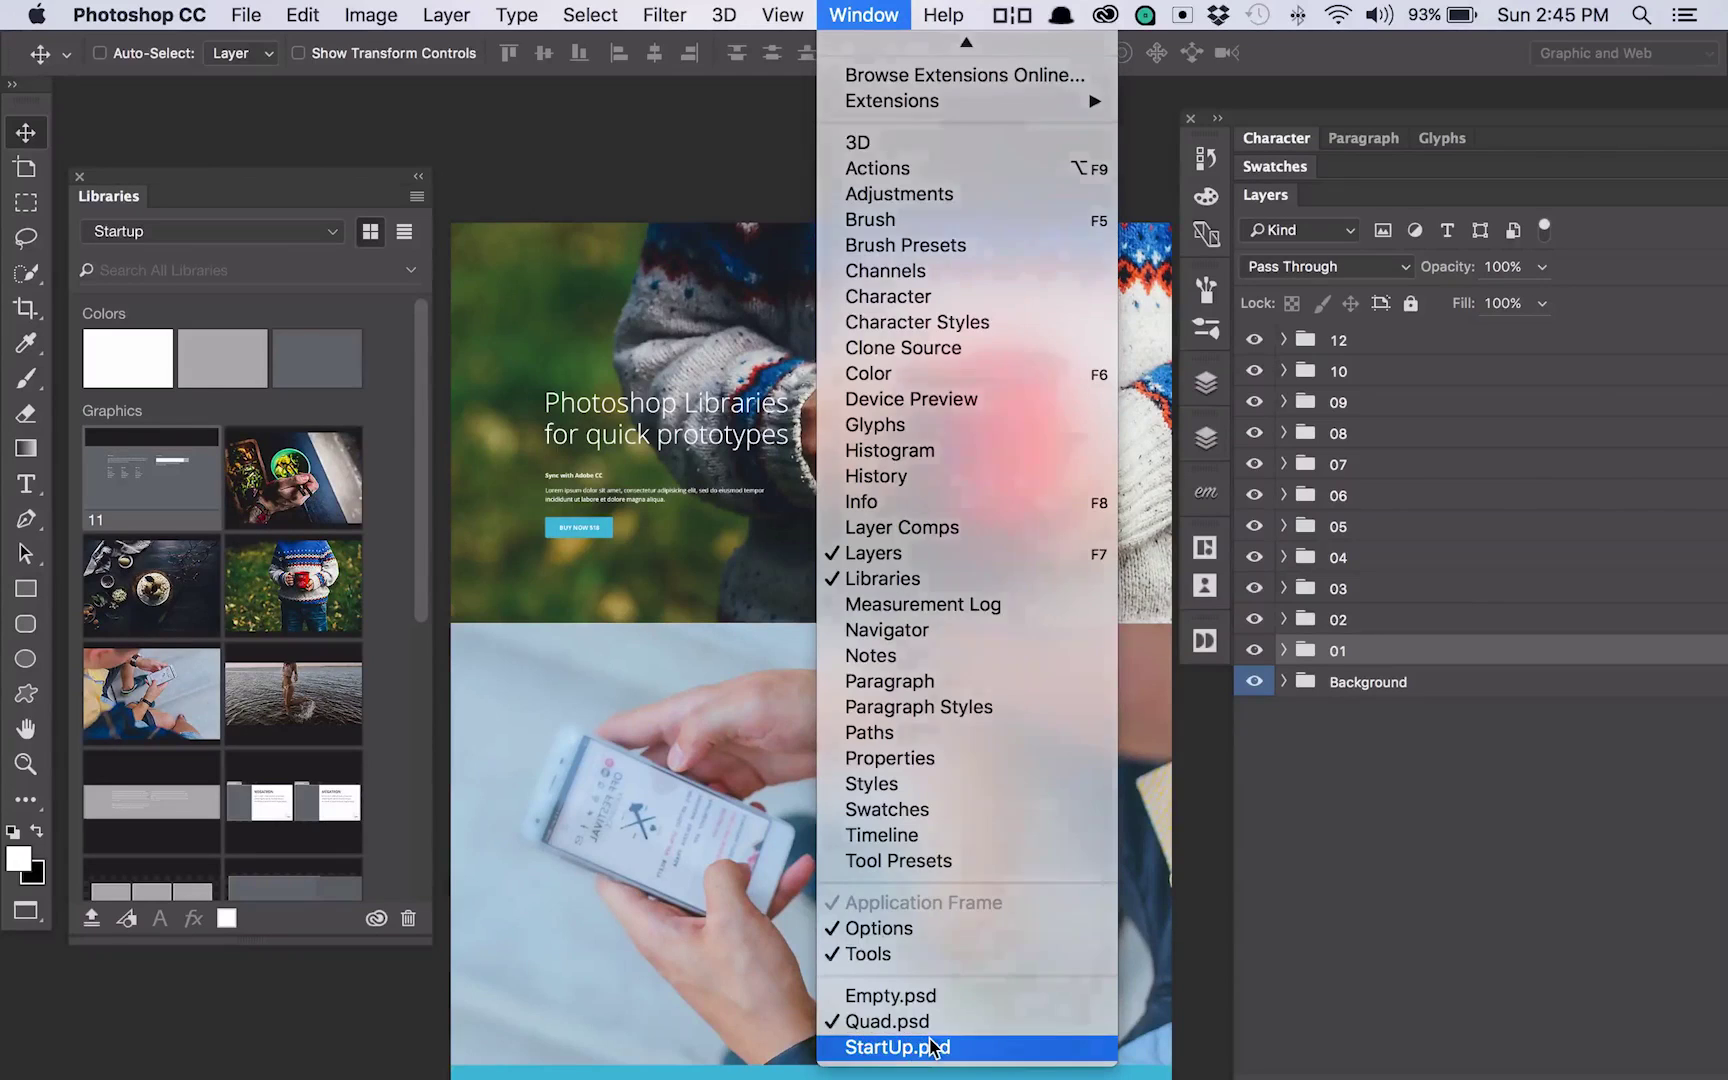
{"action": "left_click", "coordinate": [932, 1047]}
{"action": "scroll", "coordinate": [1080, 437], "scroll_direction": "down", "scroll_amount": 15}
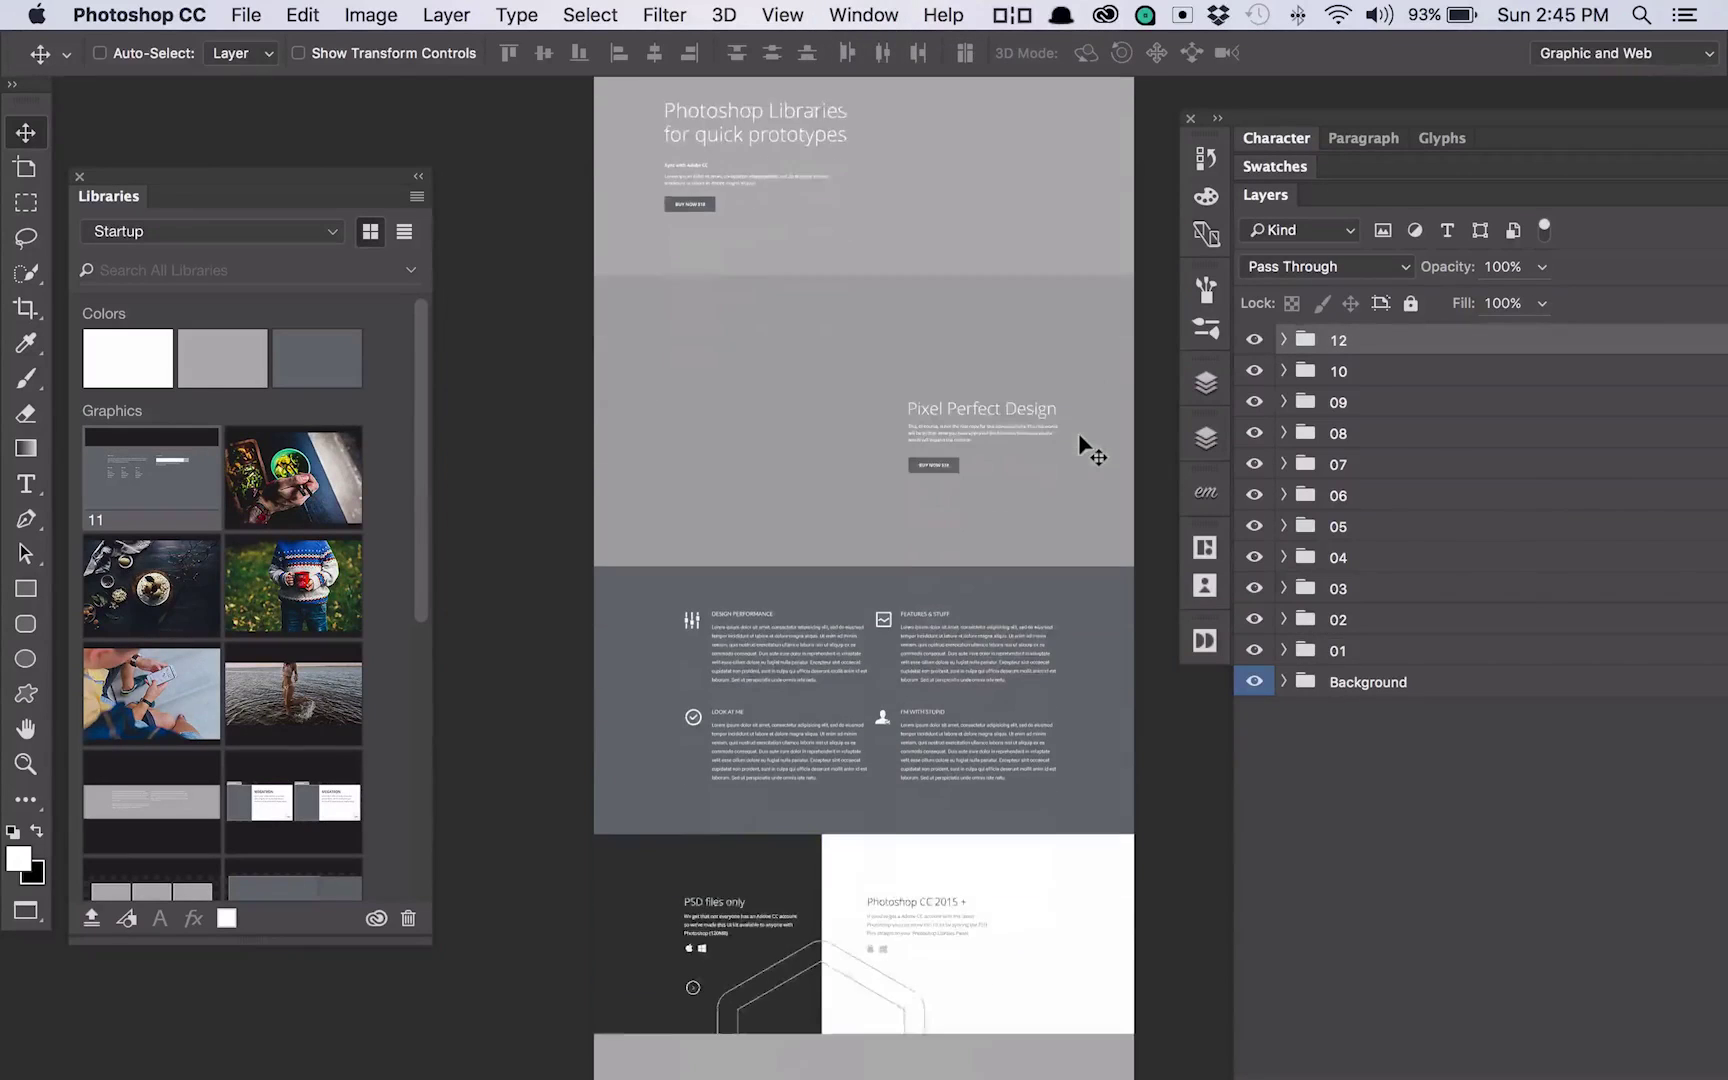
{"action": "scroll", "coordinate": [1080, 437], "scroll_direction": "down", "scroll_amount": 3}
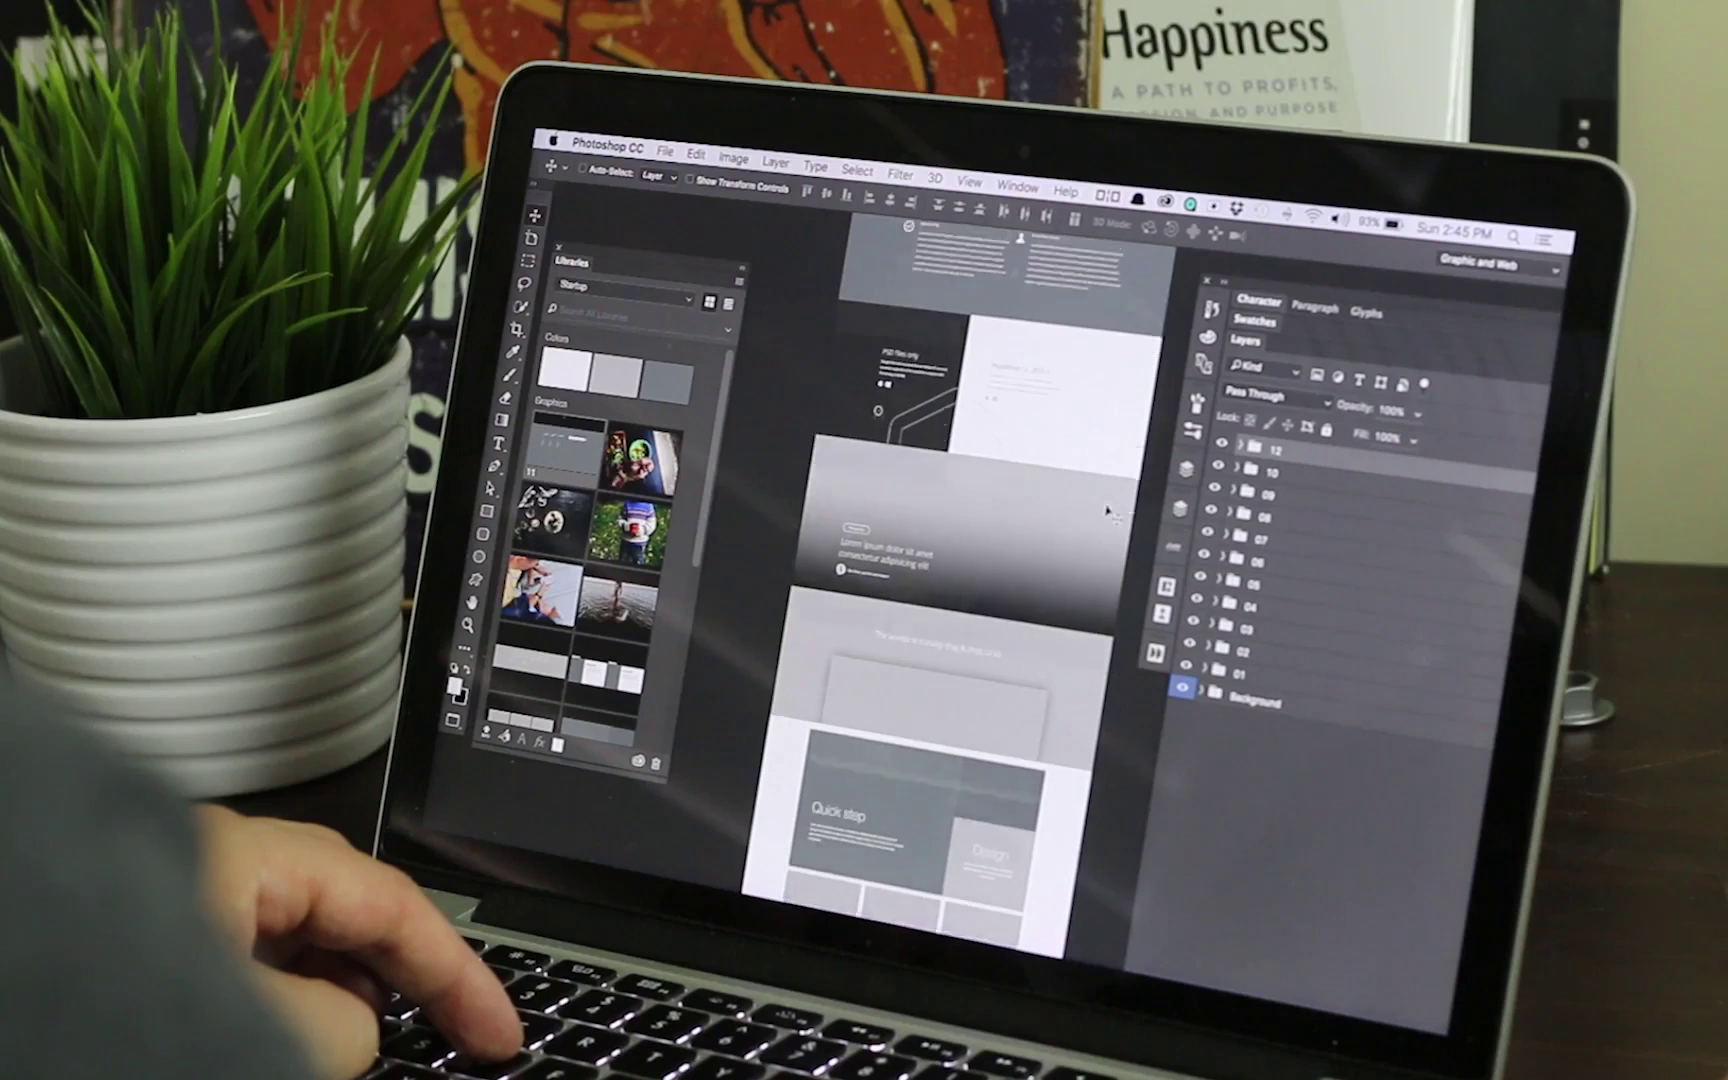
{"action": "scroll", "coordinate": [1080, 437], "scroll_direction": "down", "scroll_amount": 5}
{"action": "scroll", "coordinate": [1108, 512], "scroll_direction": "down", "scroll_amount": 3}
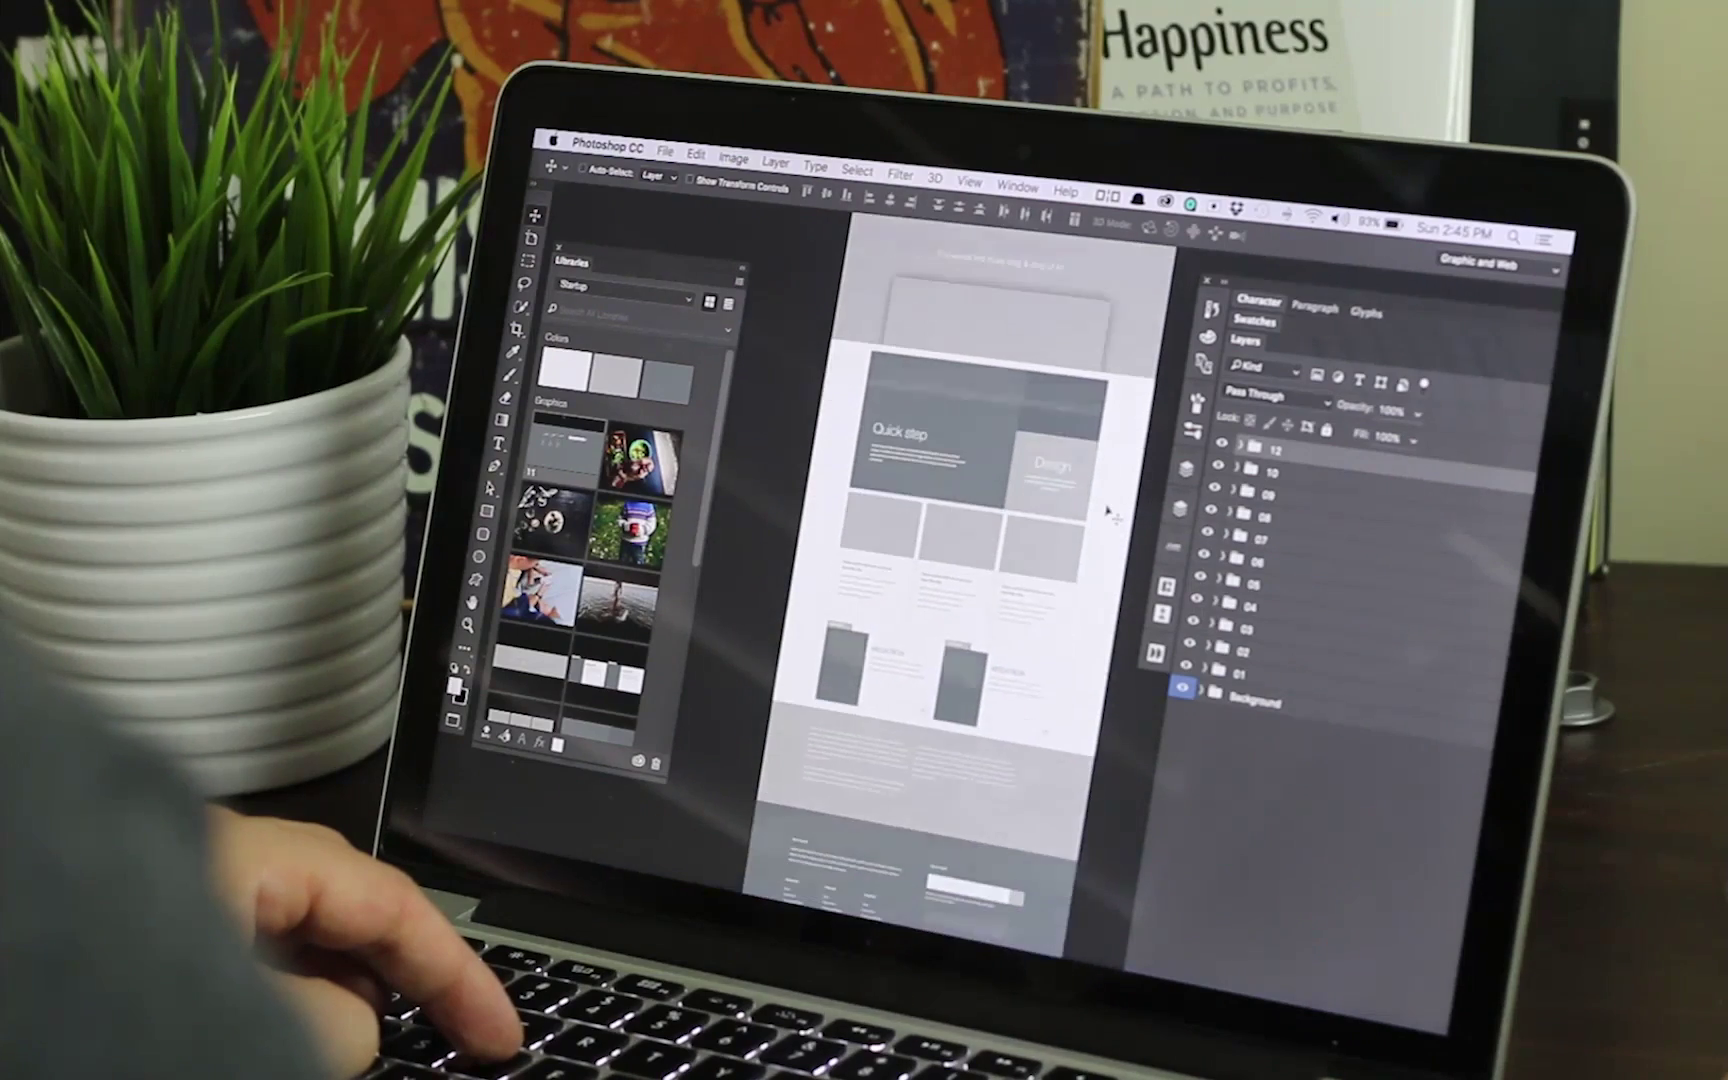
{"action": "scroll", "coordinate": [1108, 512], "scroll_direction": "down", "scroll_amount": 5}
{"action": "scroll", "coordinate": [1108, 512], "scroll_direction": "down", "scroll_amount": 10}
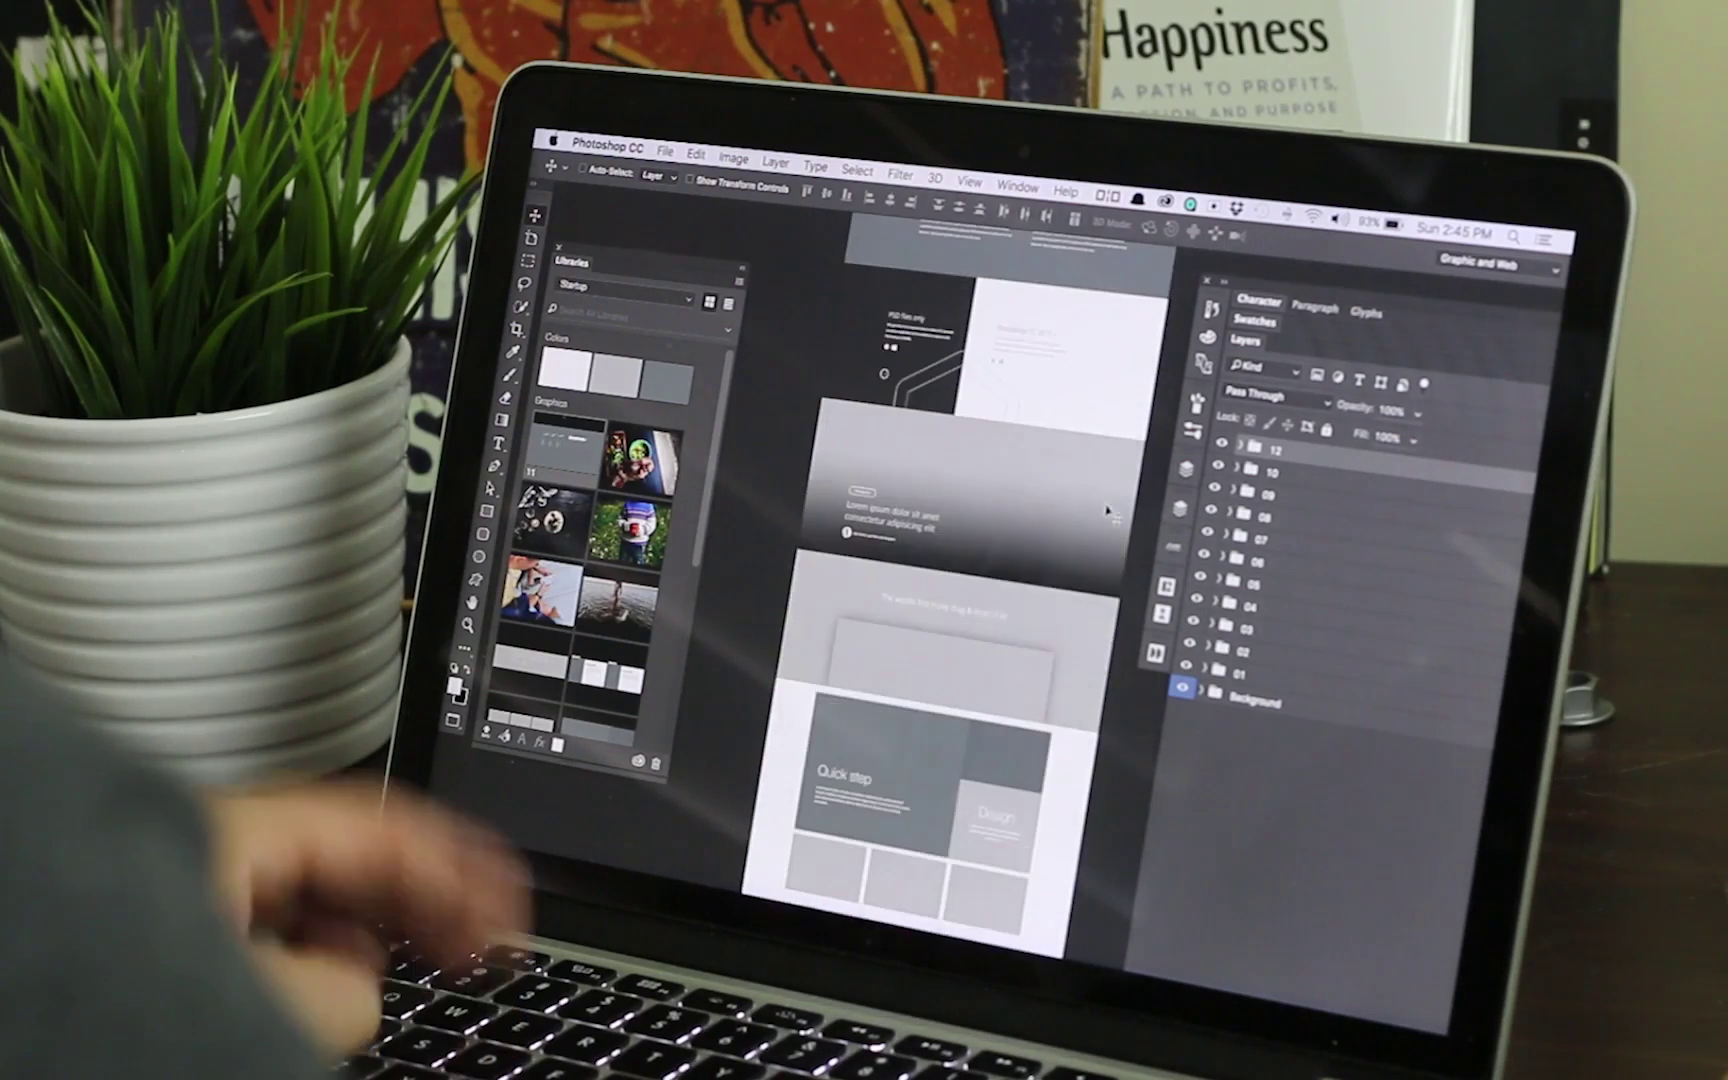
{"action": "scroll", "coordinate": [1110, 513], "scroll_direction": "up", "scroll_amount": 10}
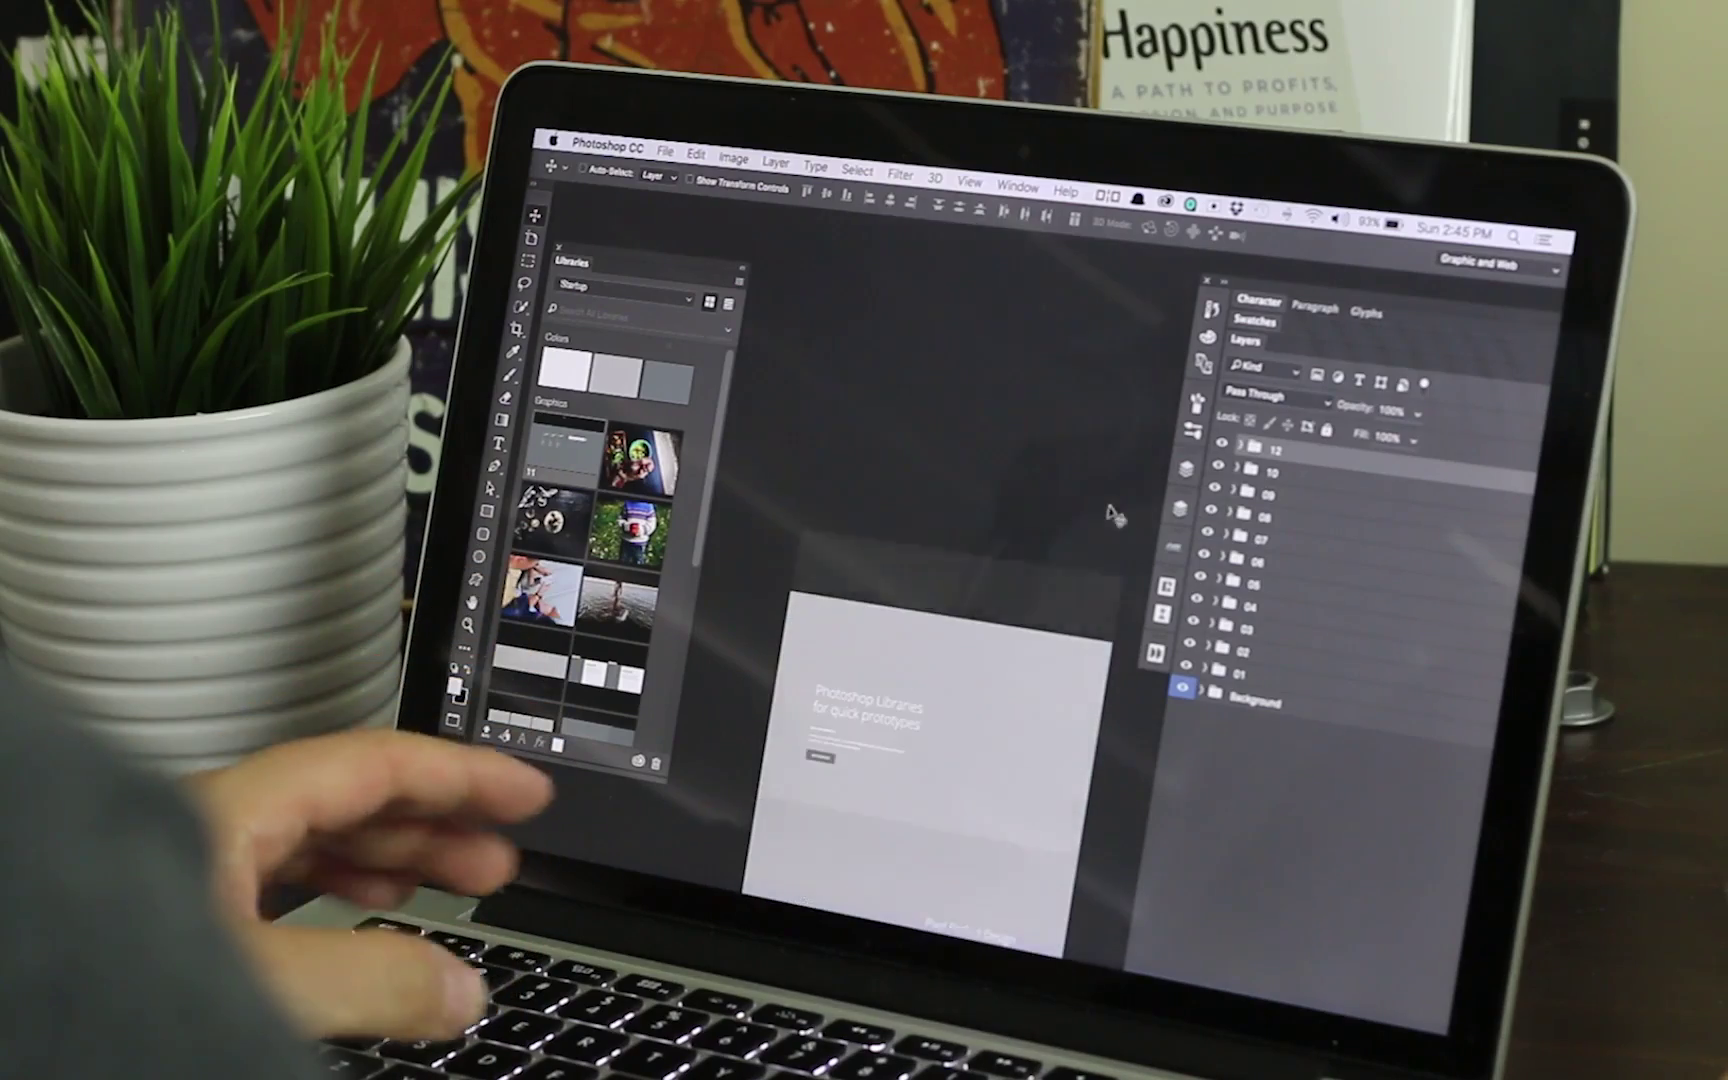
{"action": "left_click", "coordinate": [1018, 187]}
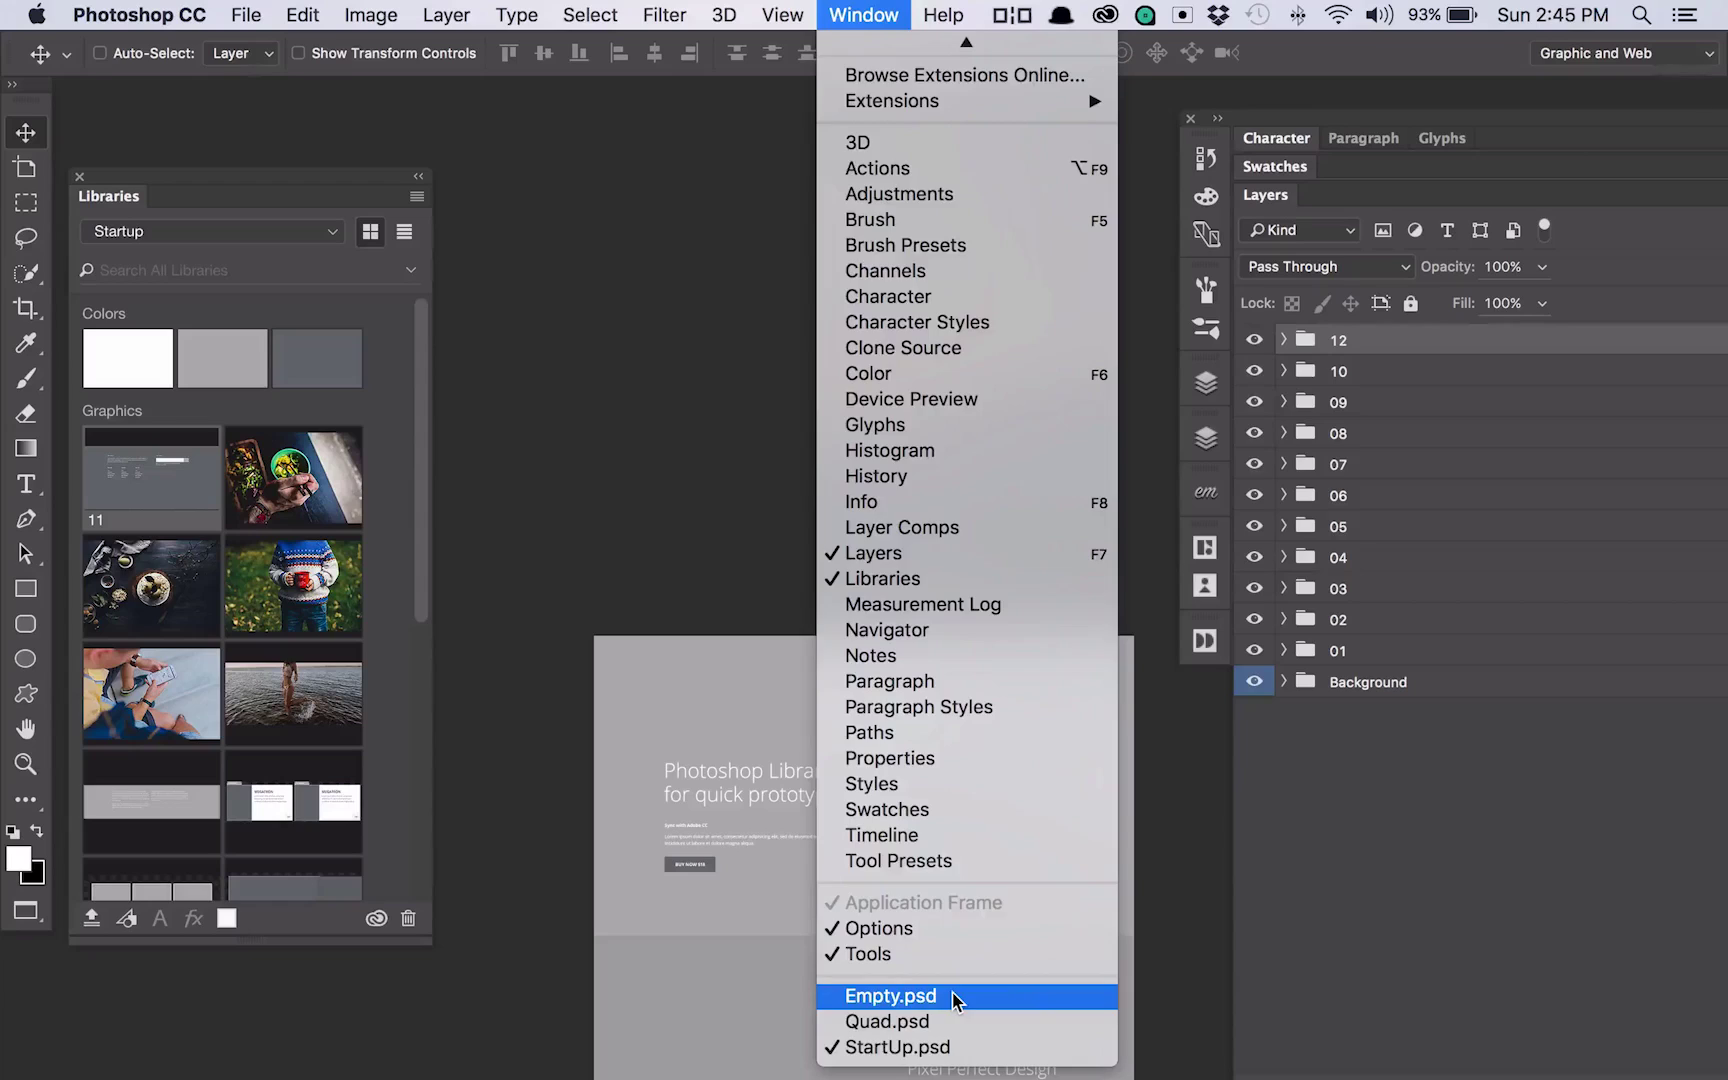
- Switch to Empty.psd and place hero section 01 aligned to the page
{"action": "left_click", "coordinate": [952, 996]}
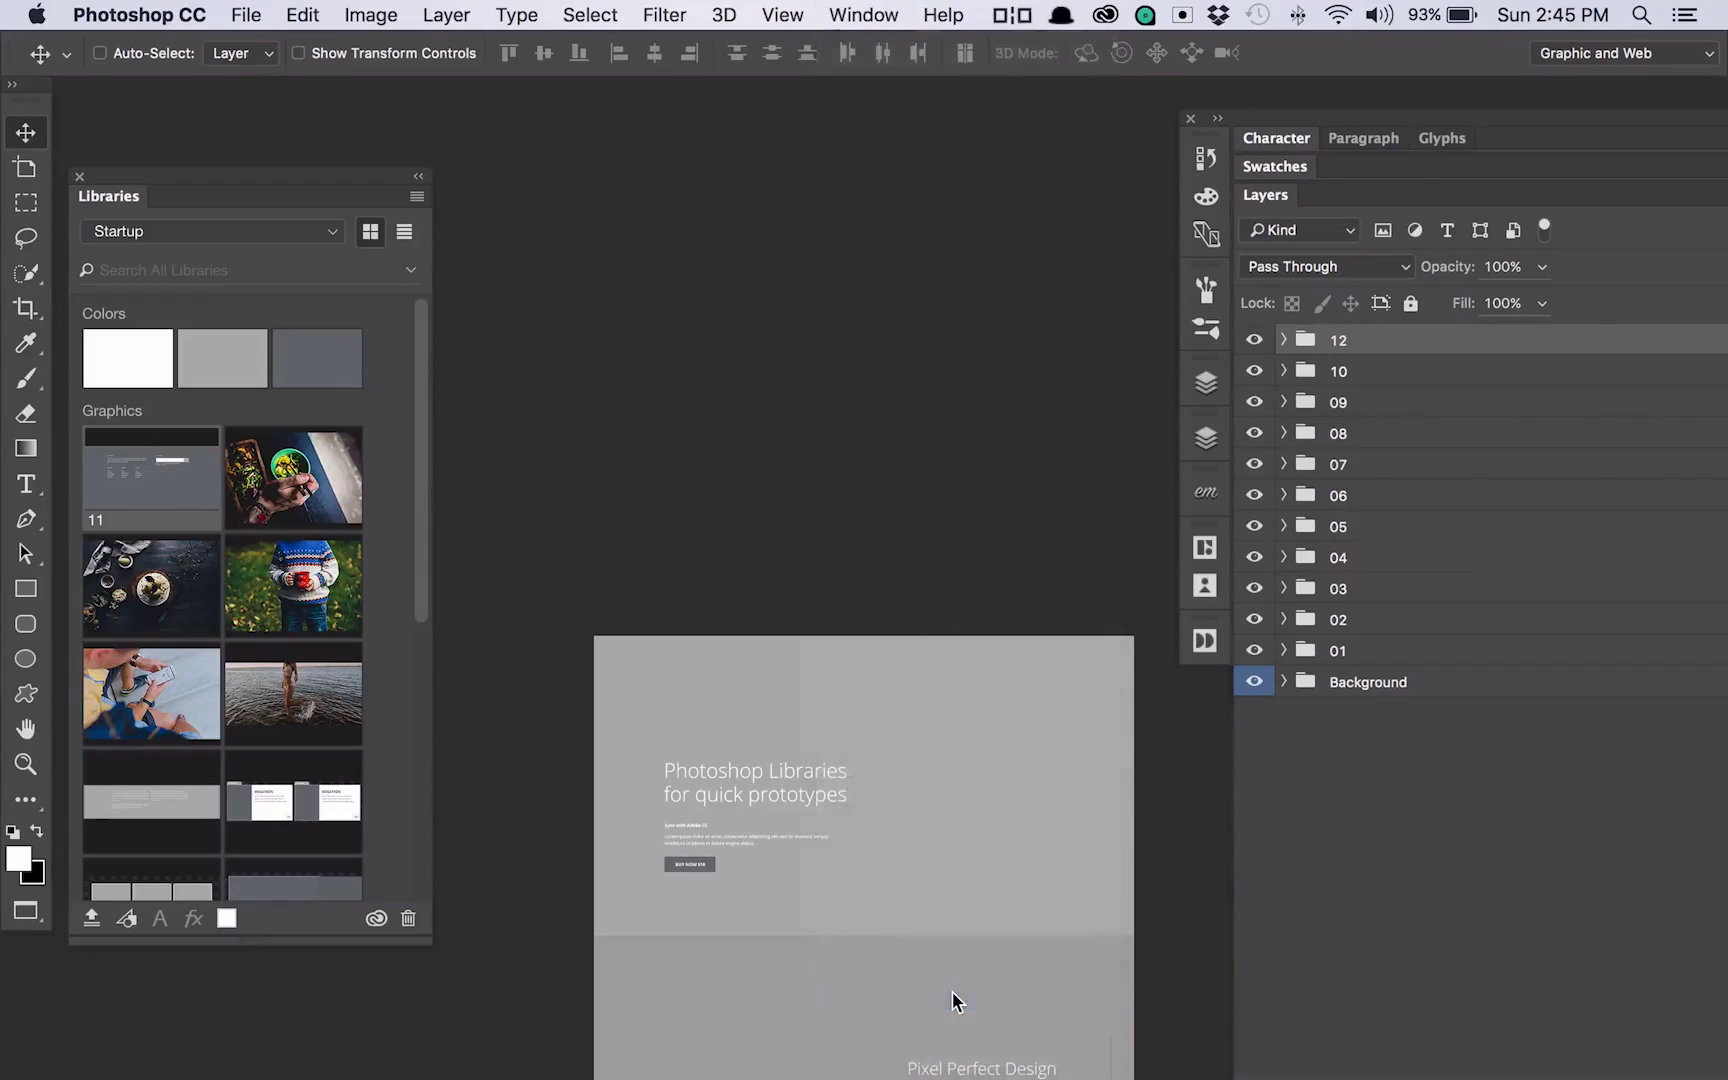
{"action": "scroll", "coordinate": [963, 600], "scroll_direction": "up", "scroll_amount": 5}
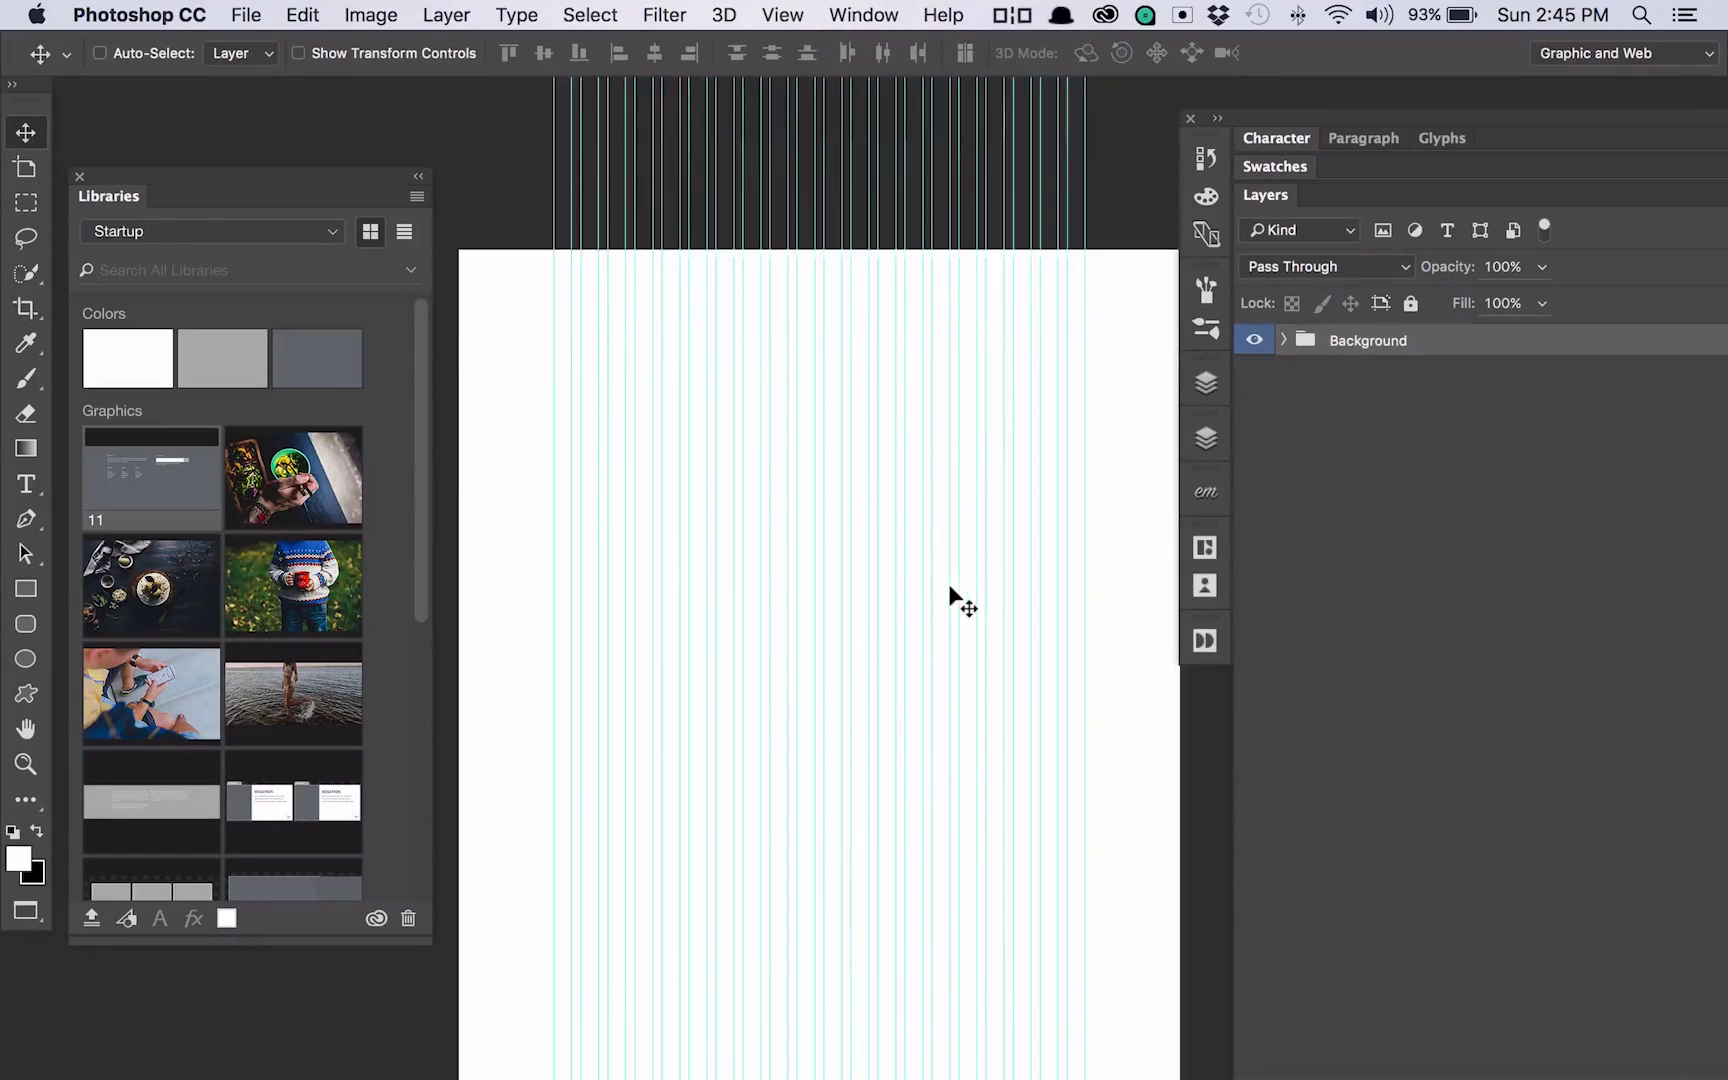
{"action": "scroll", "coordinate": [392, 430], "scroll_direction": "down", "scroll_amount": 10}
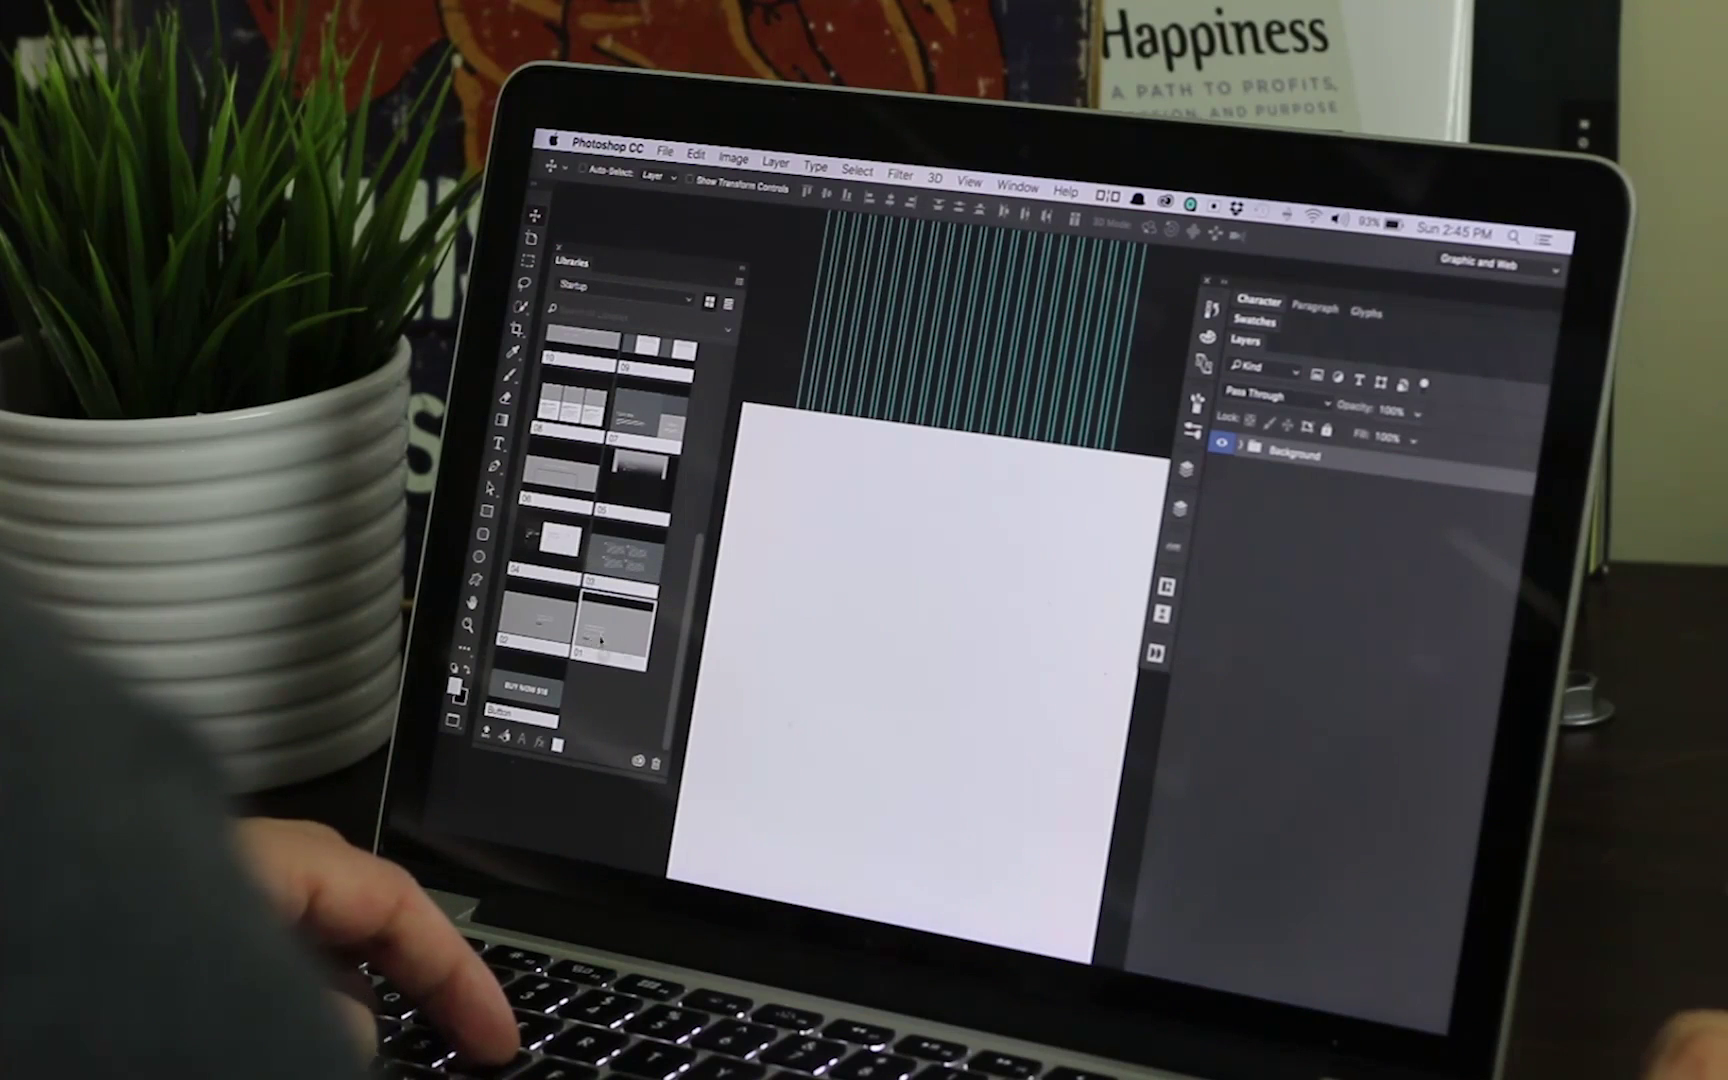
{"action": "left_click_drag", "start_coordinate": [594, 641], "coordinate": [812, 607]}
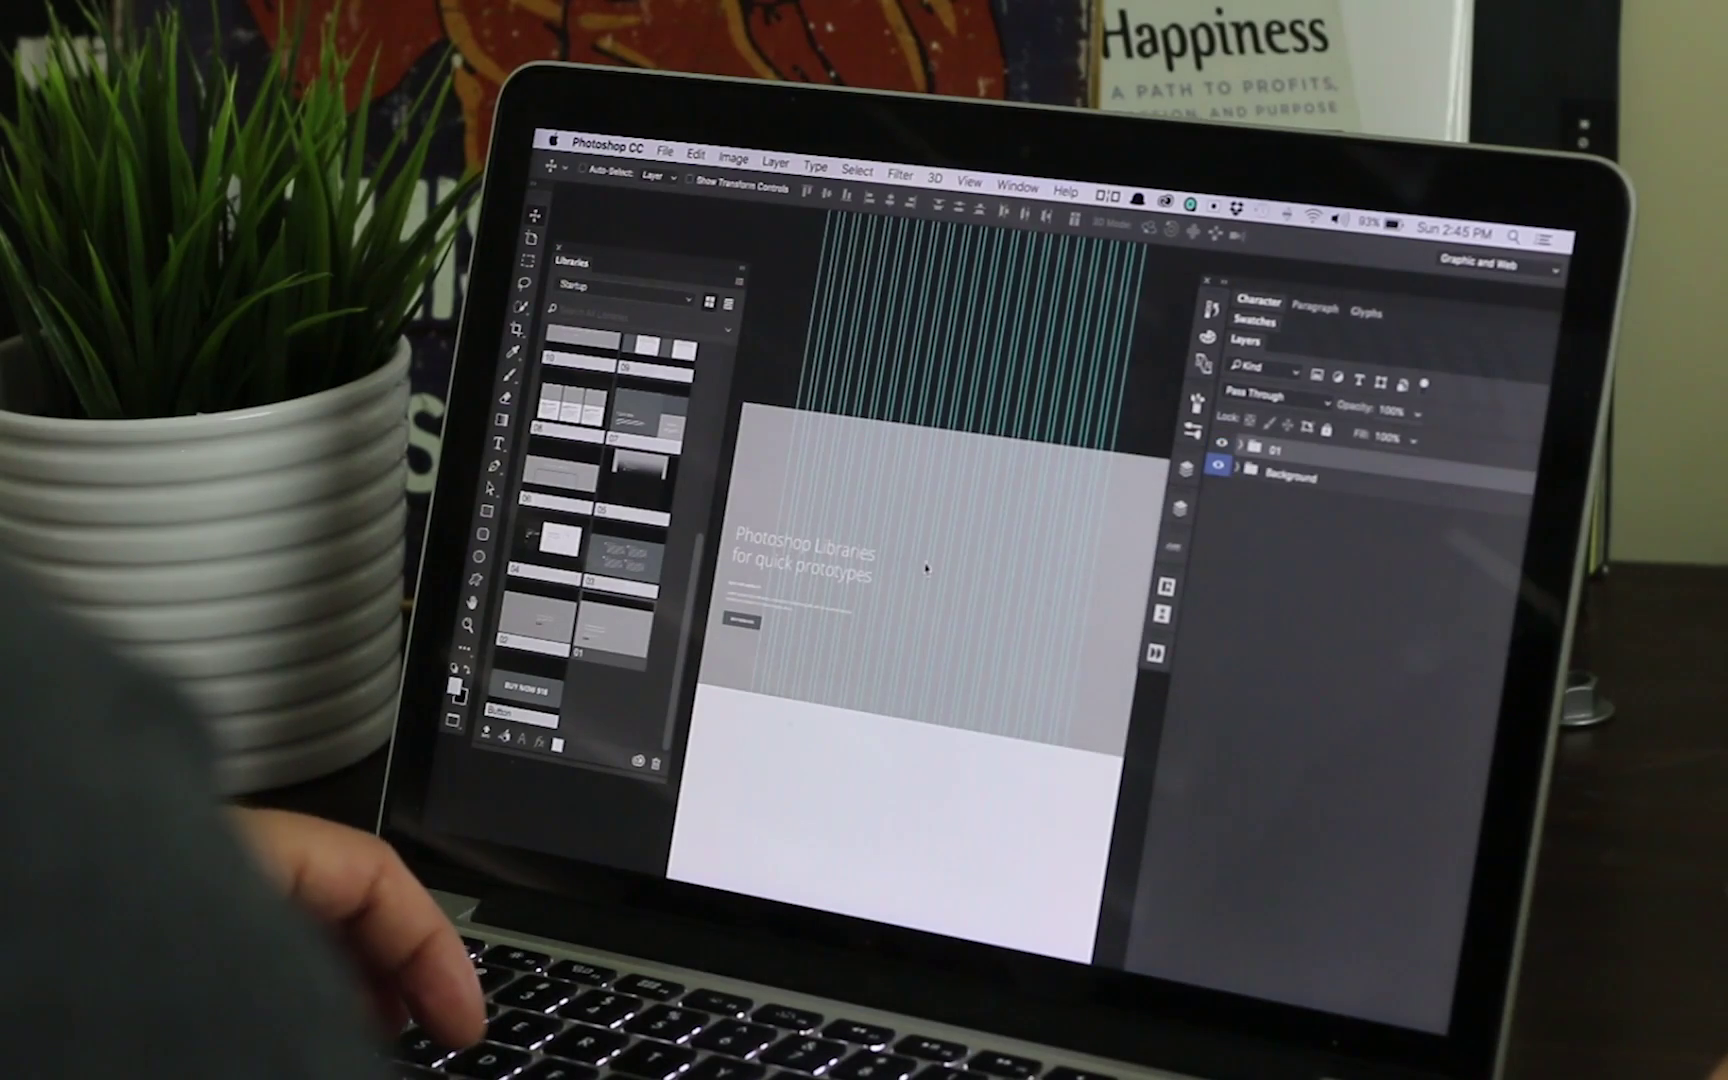
{"action": "left_click_drag", "start_coordinate": [910, 571], "coordinate": [930, 573]}
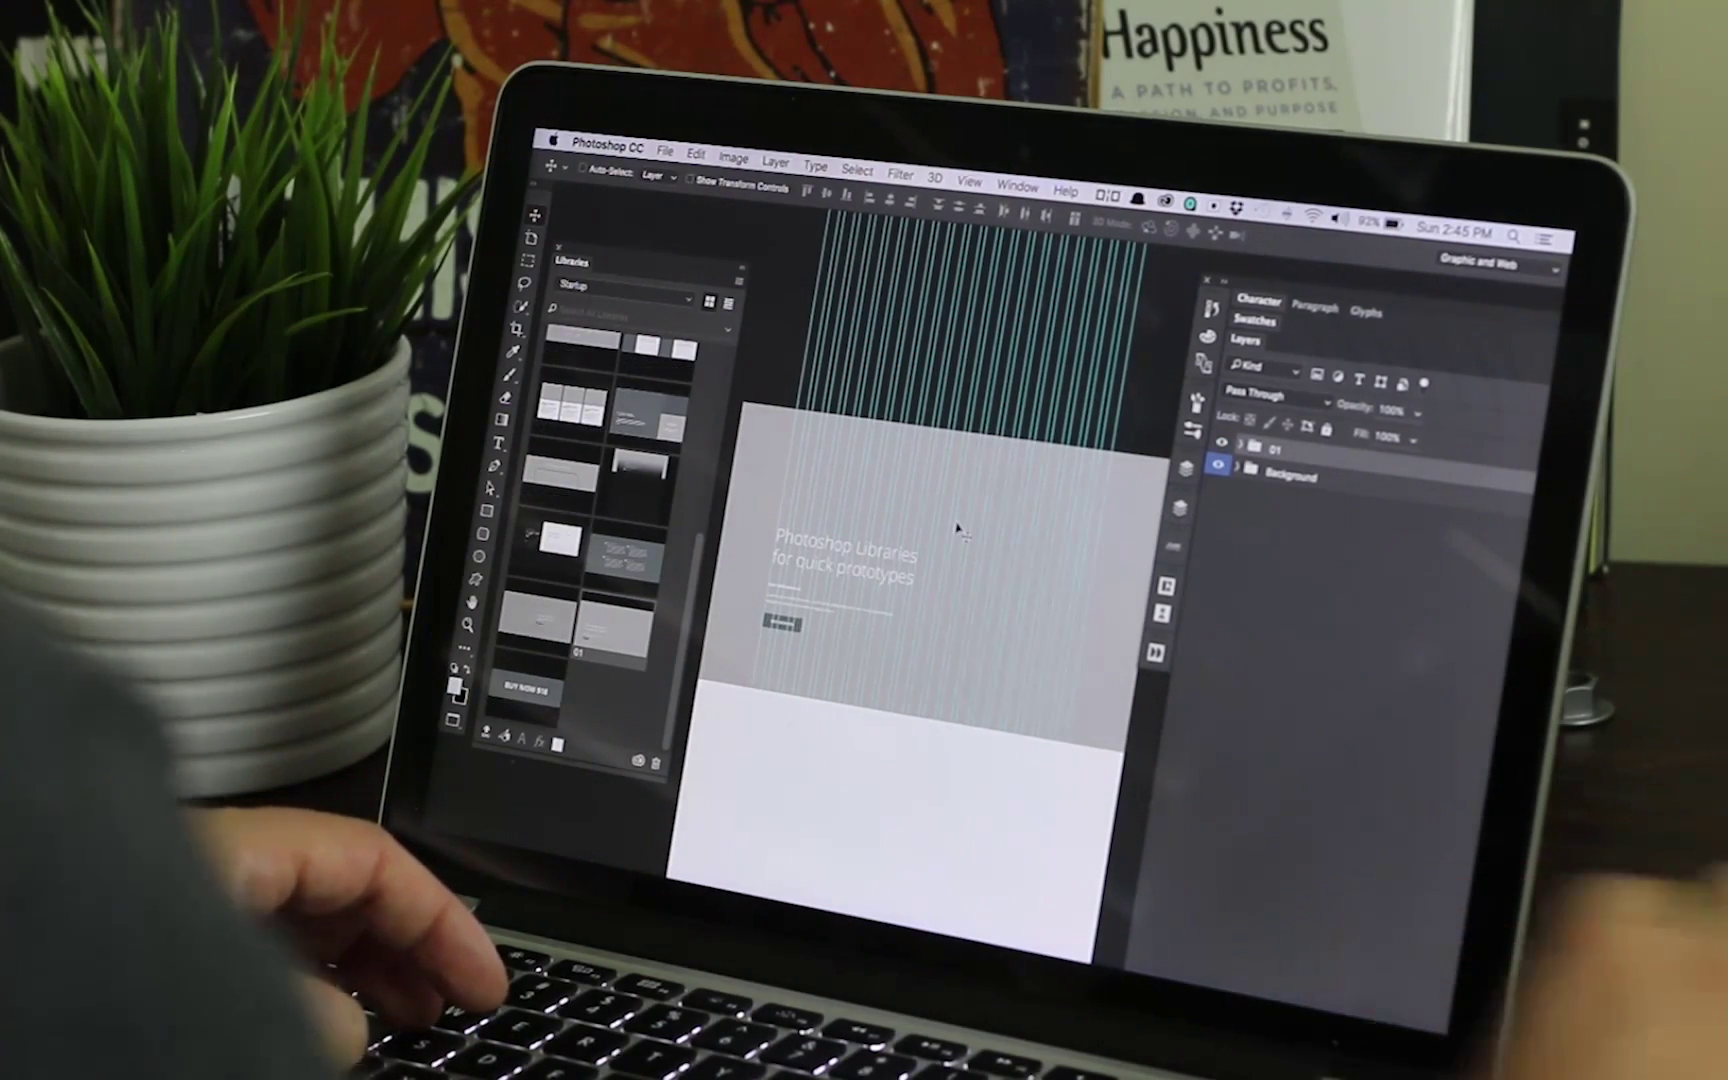
- Stack section 02 (Pixel Perfect Design) and section 03 (features block) beneath the hero
{"action": "scroll", "coordinate": [957, 533], "scroll_direction": "down", "scroll_amount": 3}
{"action": "left_click_drag", "start_coordinate": [540, 618], "coordinate": [904, 692]}
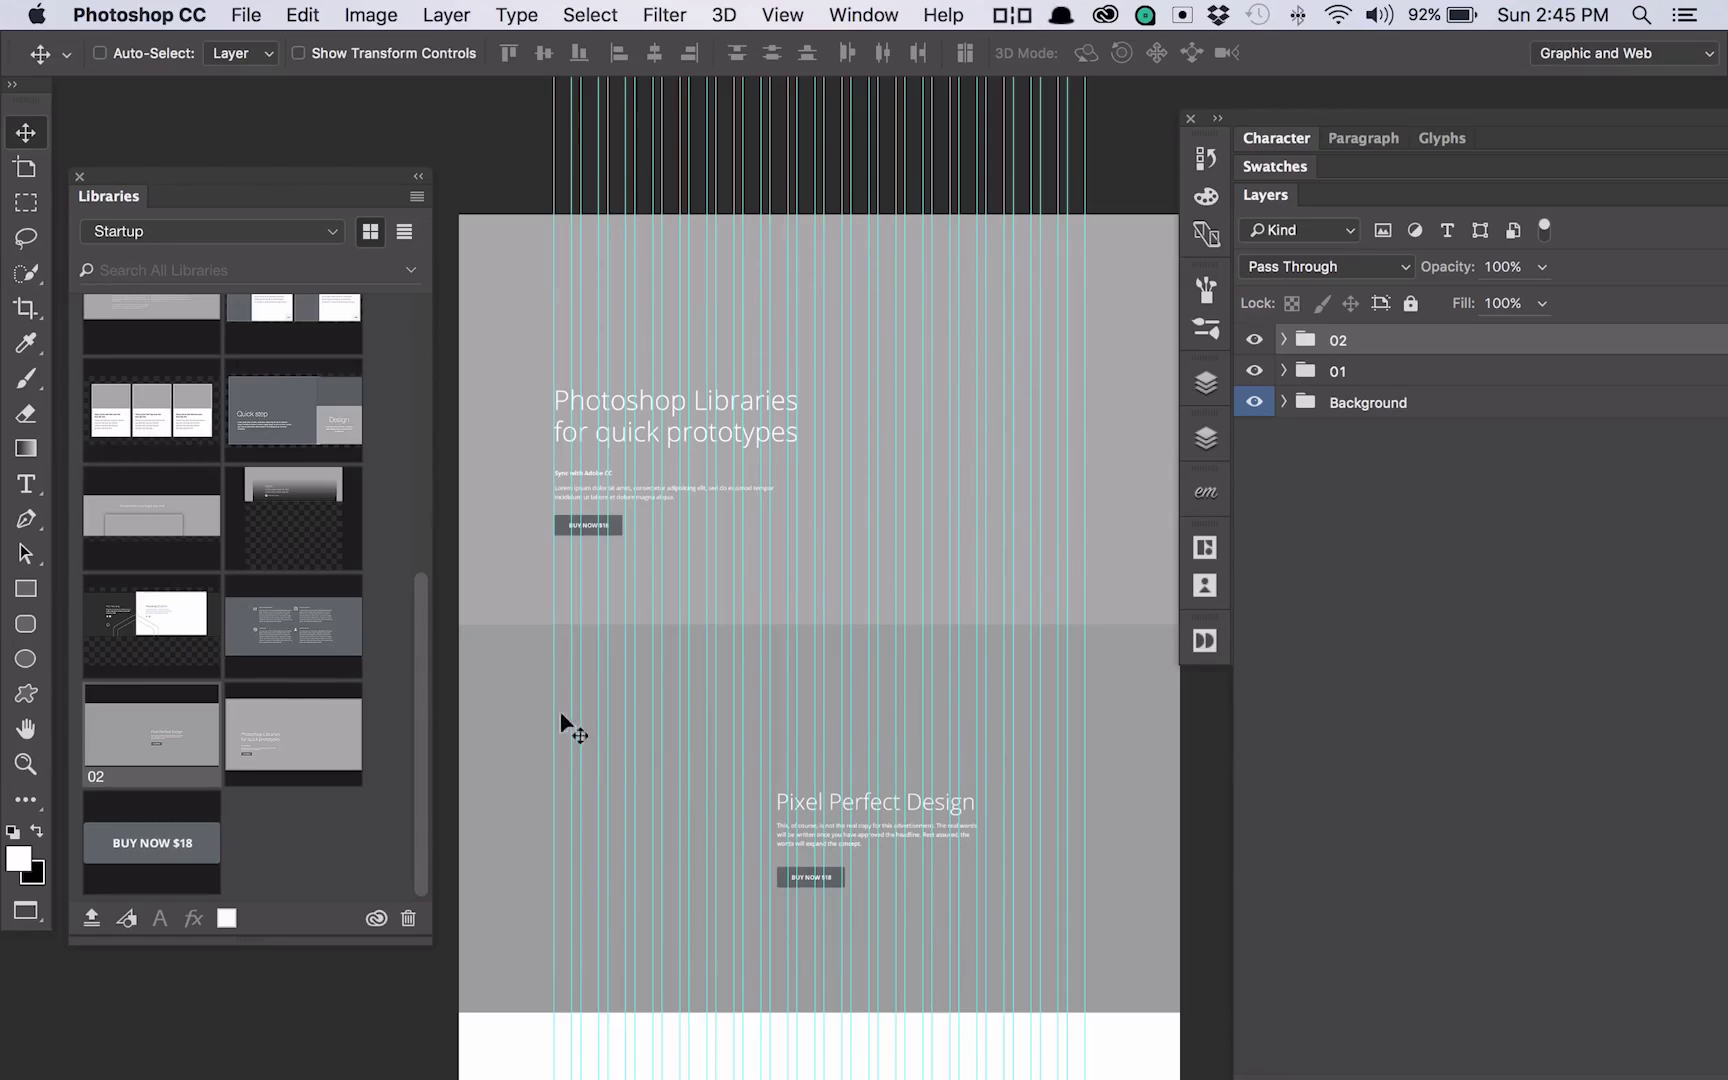
{"action": "left_click_drag", "start_coordinate": [309, 646], "coordinate": [838, 925]}
{"action": "scroll", "coordinate": [850, 910], "scroll_direction": "down", "scroll_amount": 10}
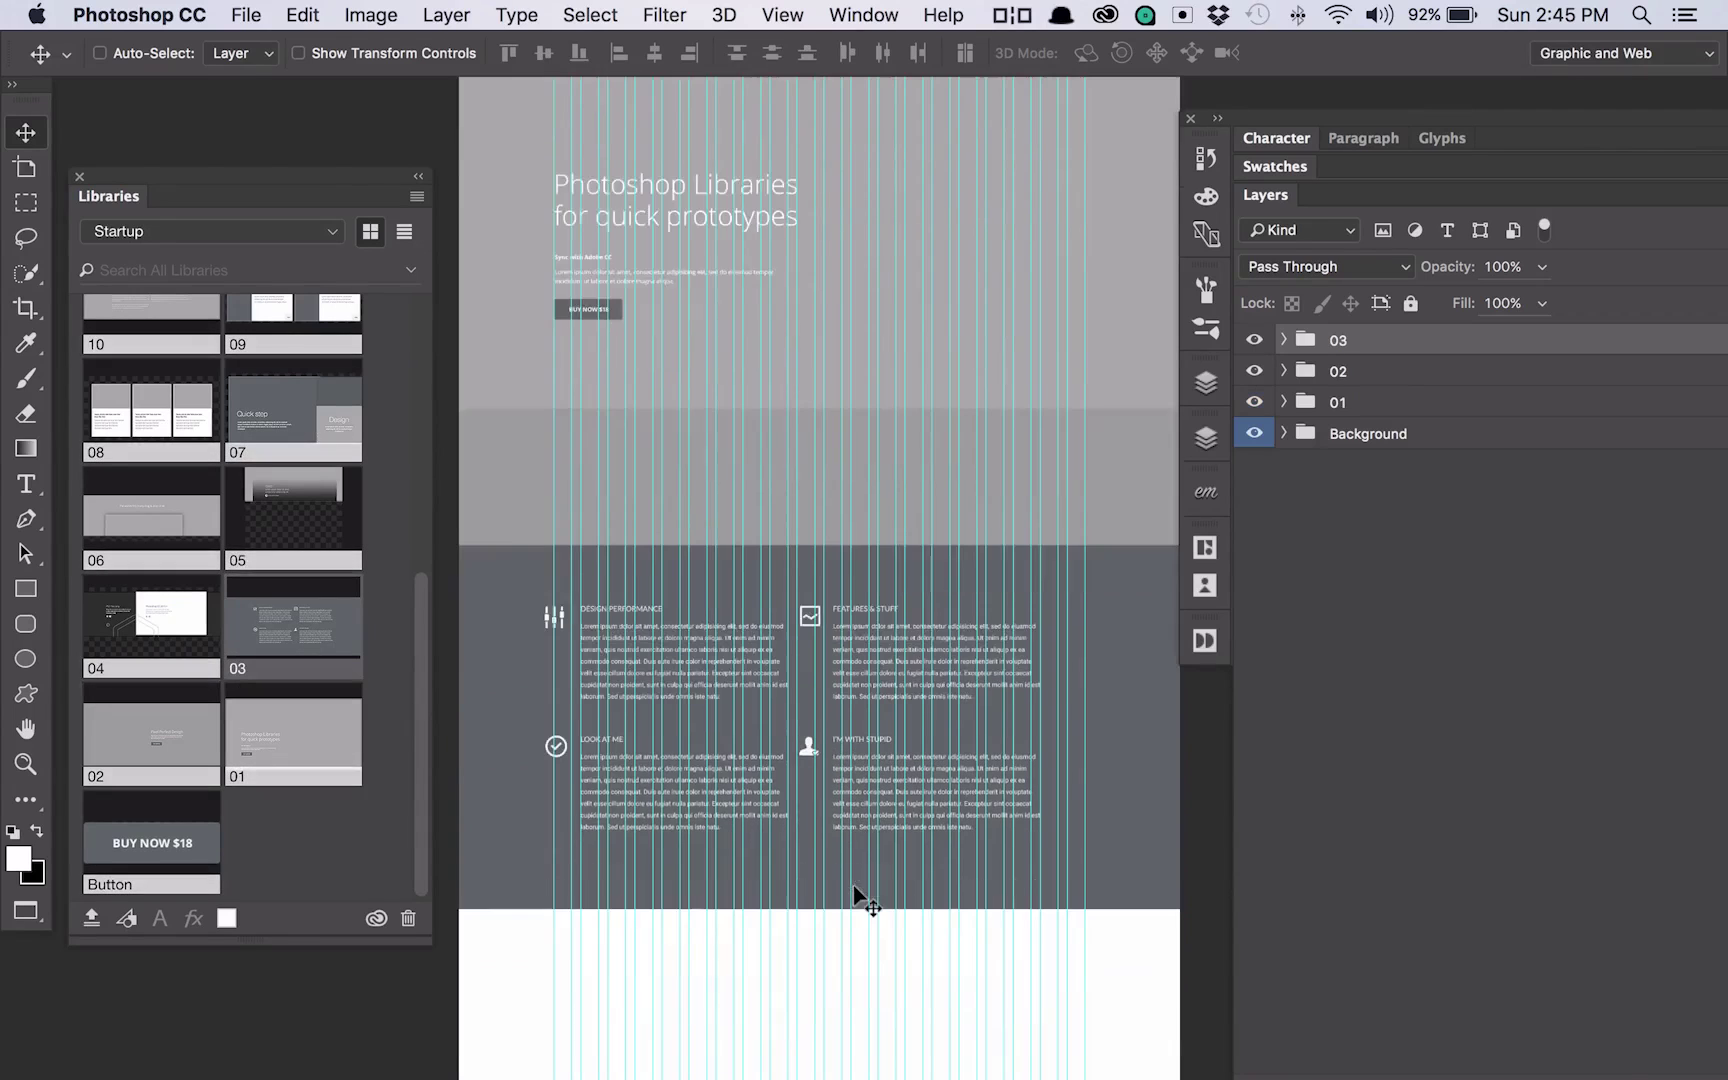
{"action": "left_click_drag", "start_coordinate": [799, 452], "coordinate": [809, 688]}
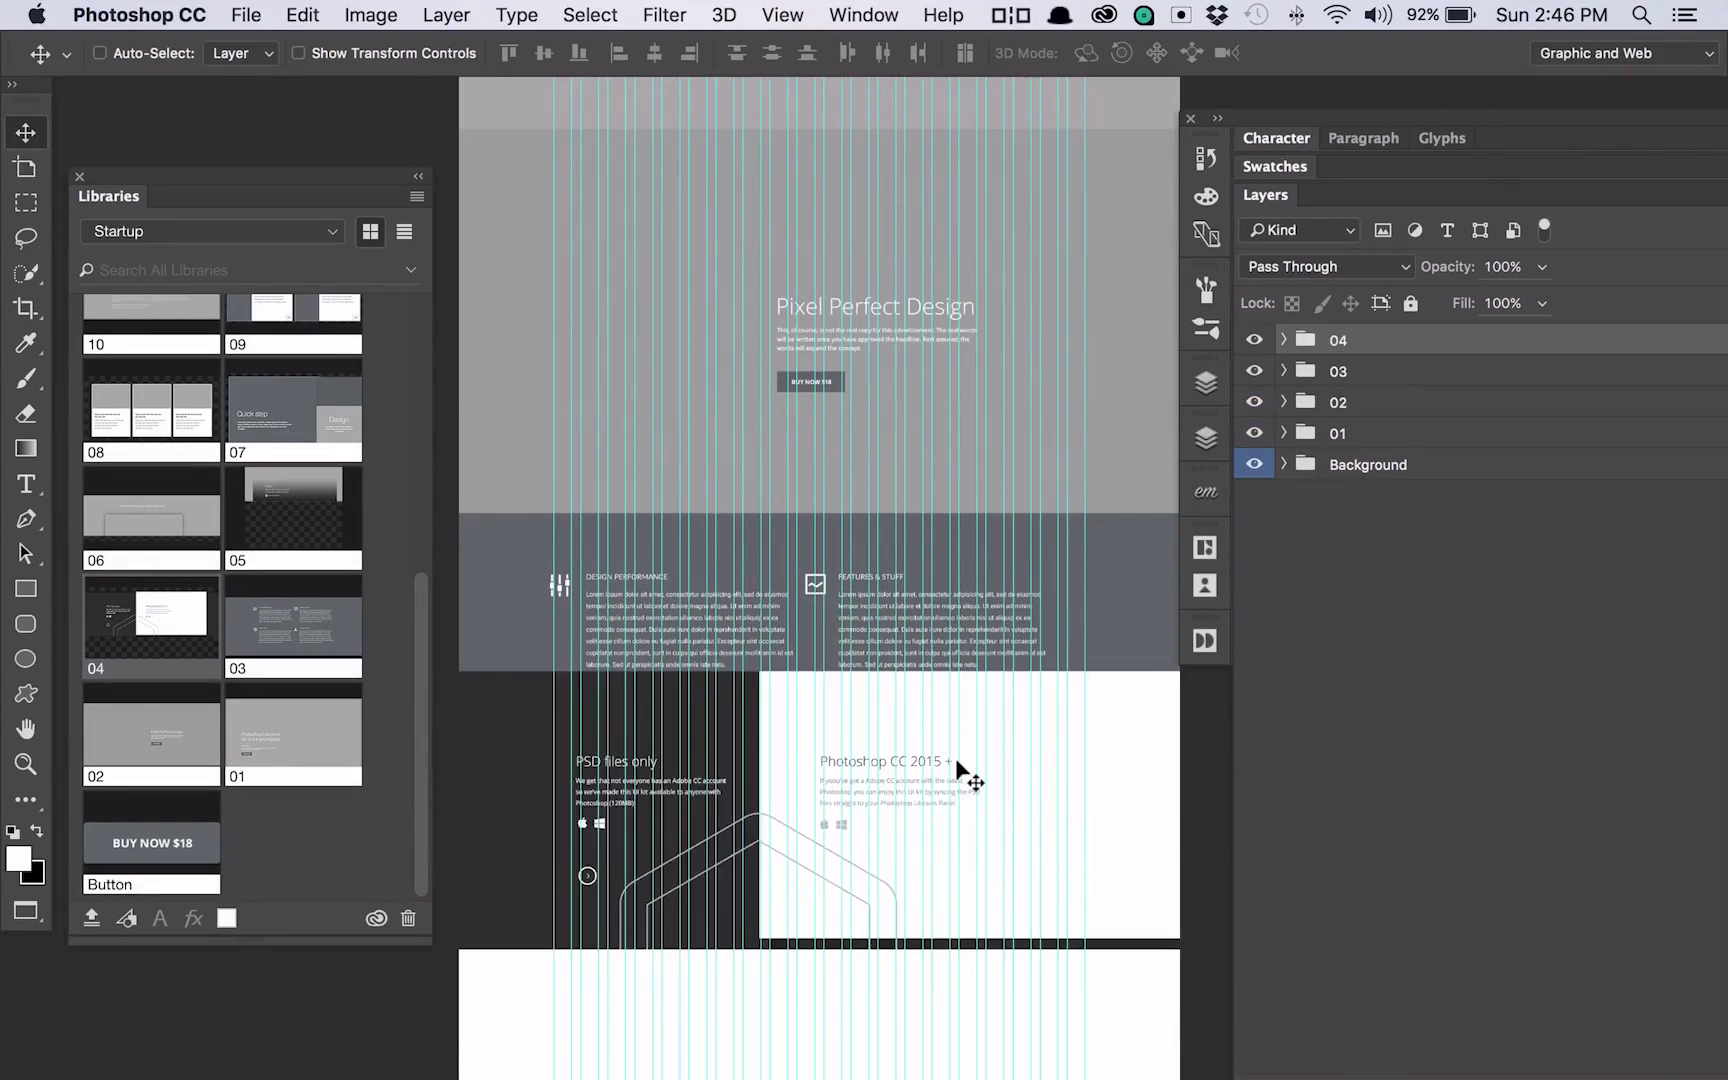
- Place section 04 flush under the features block, nudging it up to close the gap
{"action": "scroll", "coordinate": [961, 762], "scroll_direction": "down", "scroll_amount": 9}
{"action": "left_click_drag", "start_coordinate": [840, 334], "coordinate": [828, 566]}
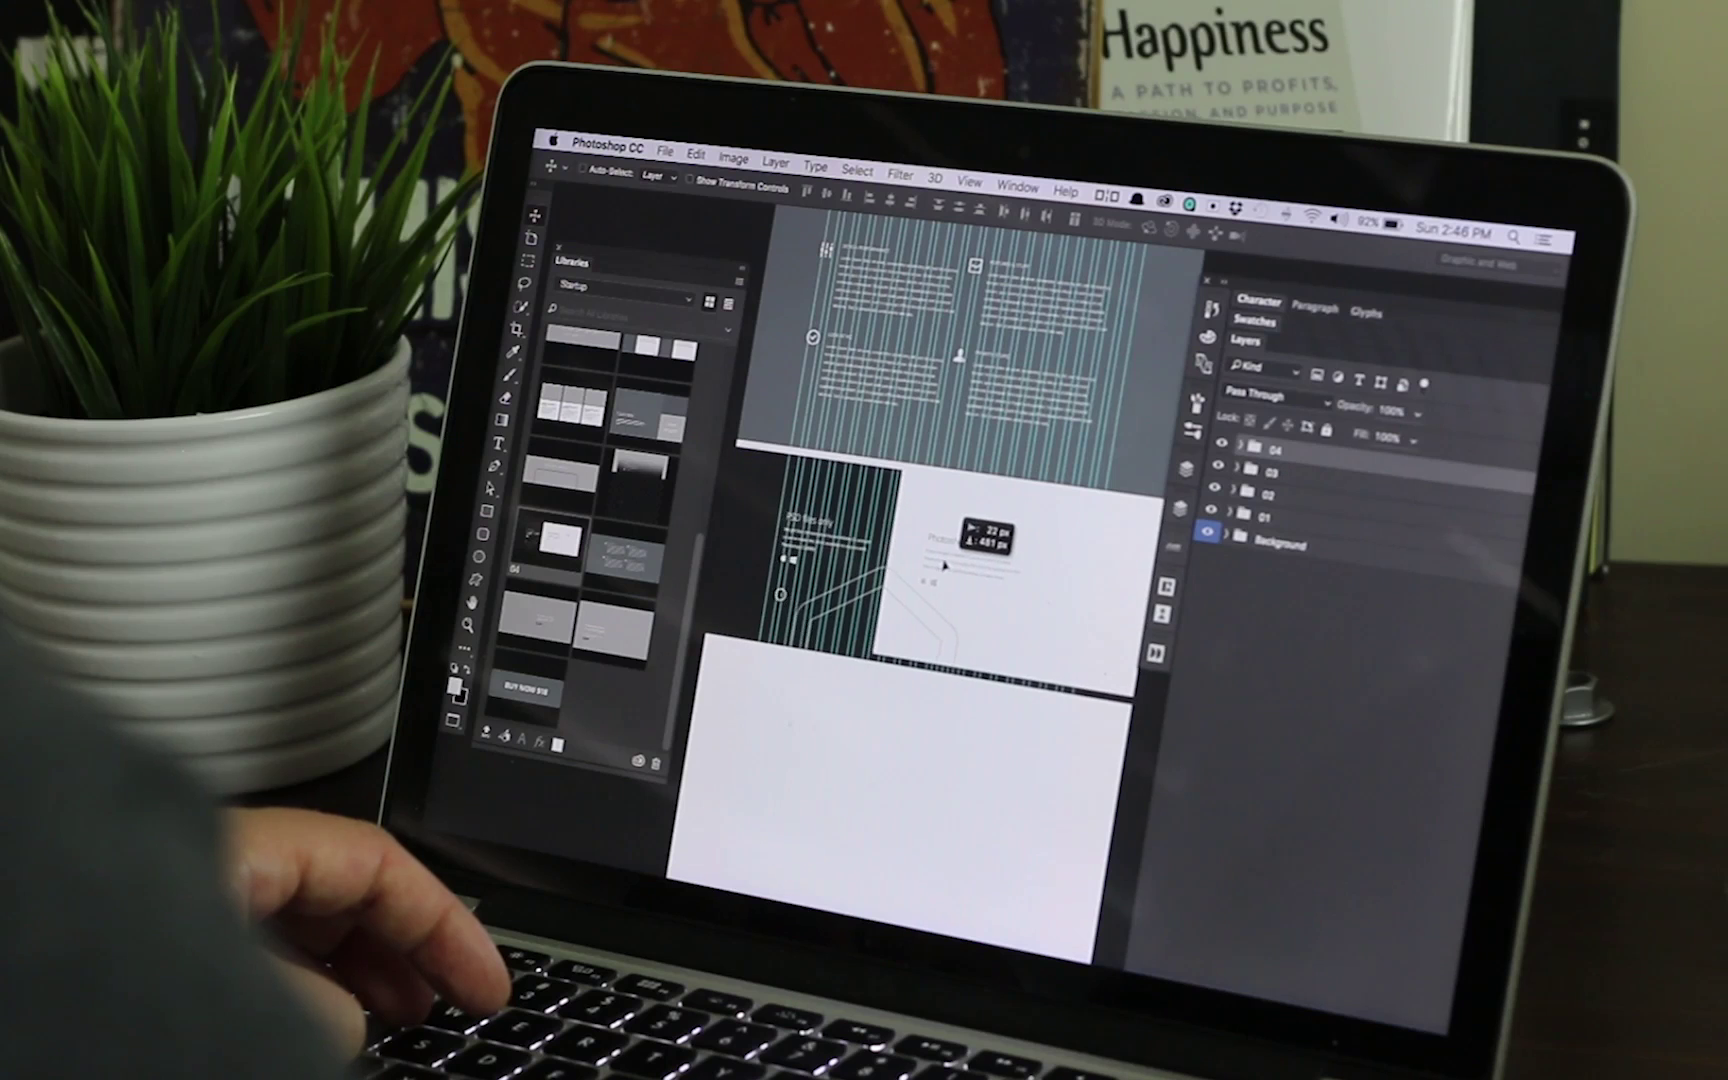
{"action": "left_click_drag", "start_coordinate": [943, 566], "coordinate": [946, 563]}
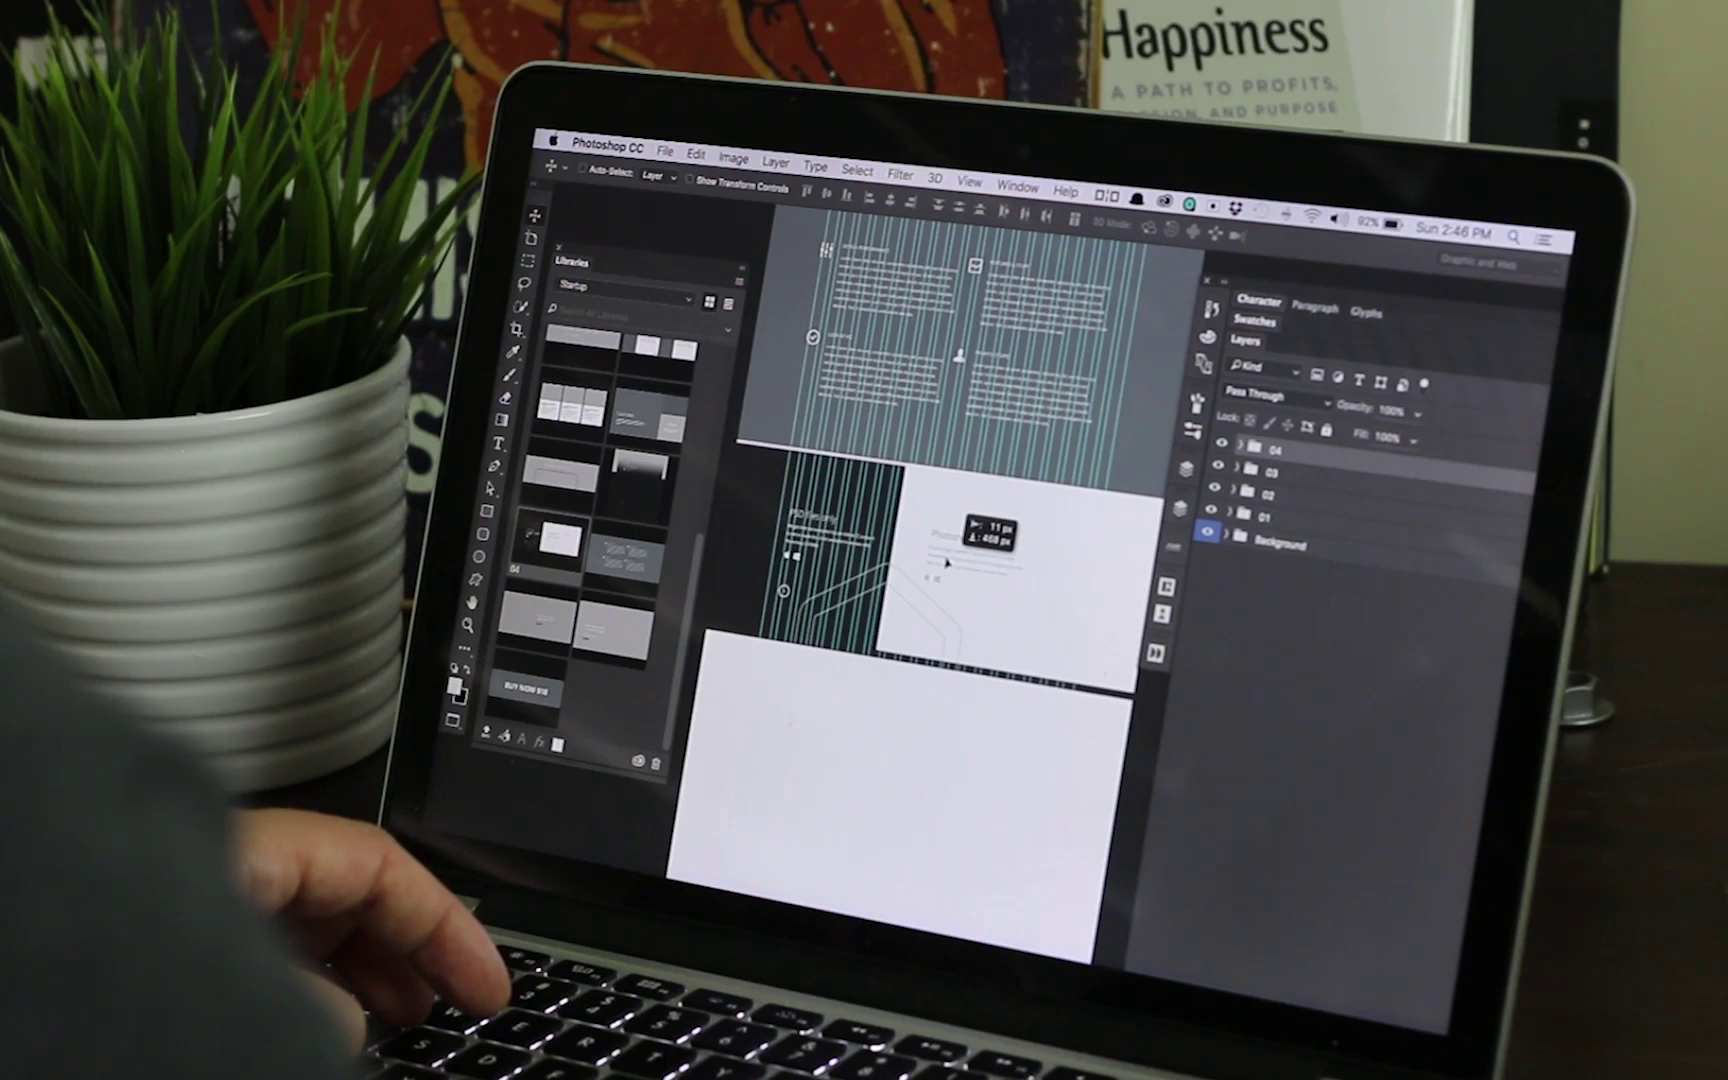
{"action": "key", "text": "shift+Up"}
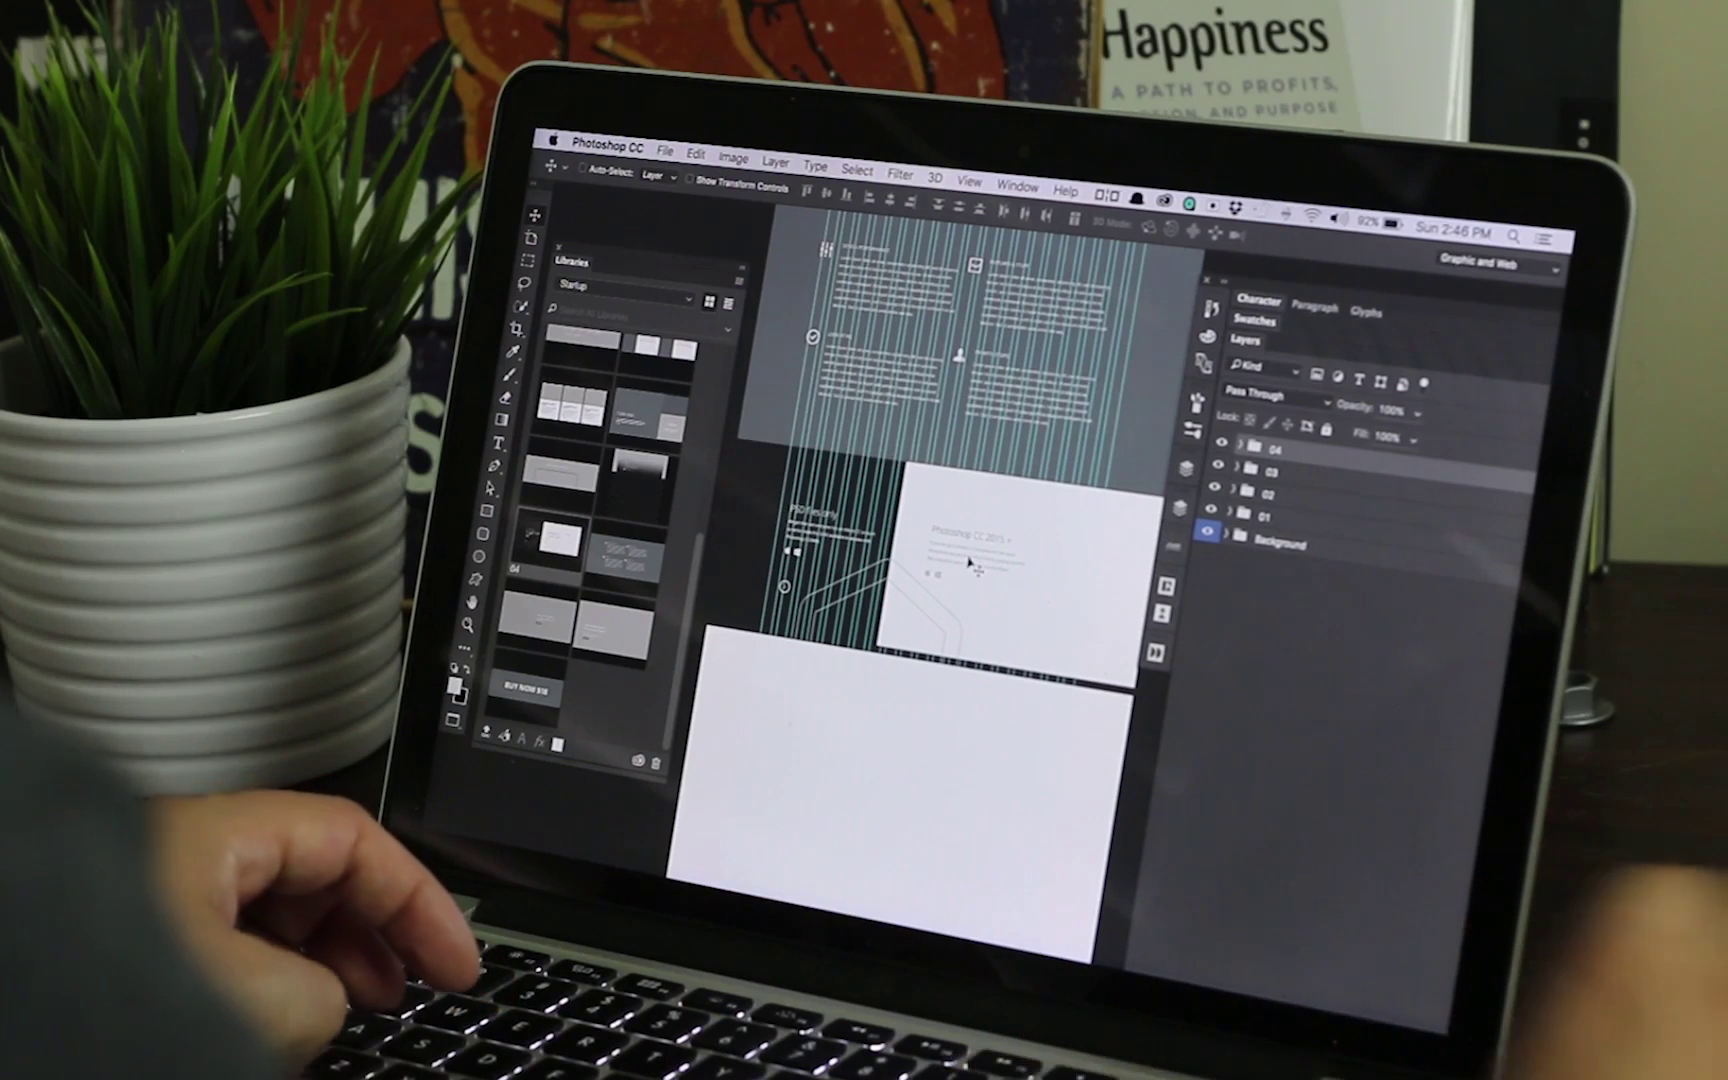
- Add gradient photo section 05 and section 06 below section 04
{"action": "left_click_drag", "start_coordinate": [655, 468], "coordinate": [908, 744]}
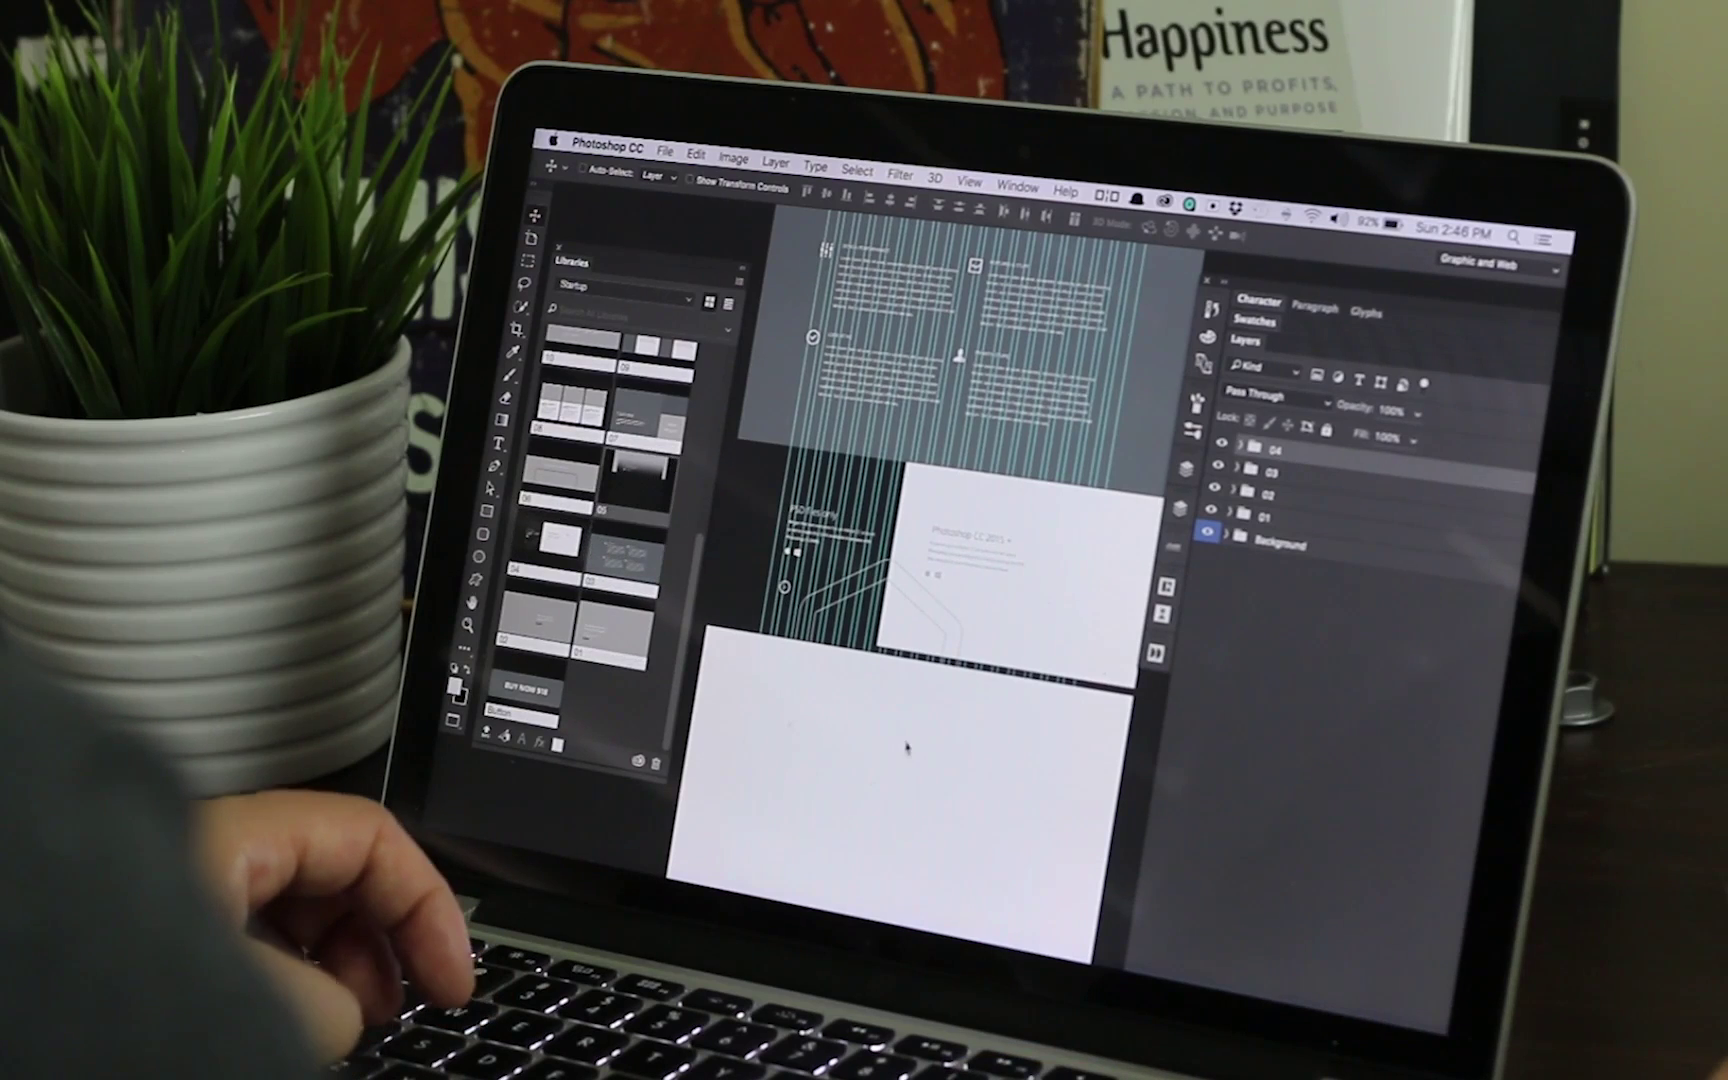
{"action": "scroll", "coordinate": [913, 743], "scroll_direction": "down", "scroll_amount": 8}
{"action": "left_click_drag", "start_coordinate": [958, 386], "coordinate": [930, 587]}
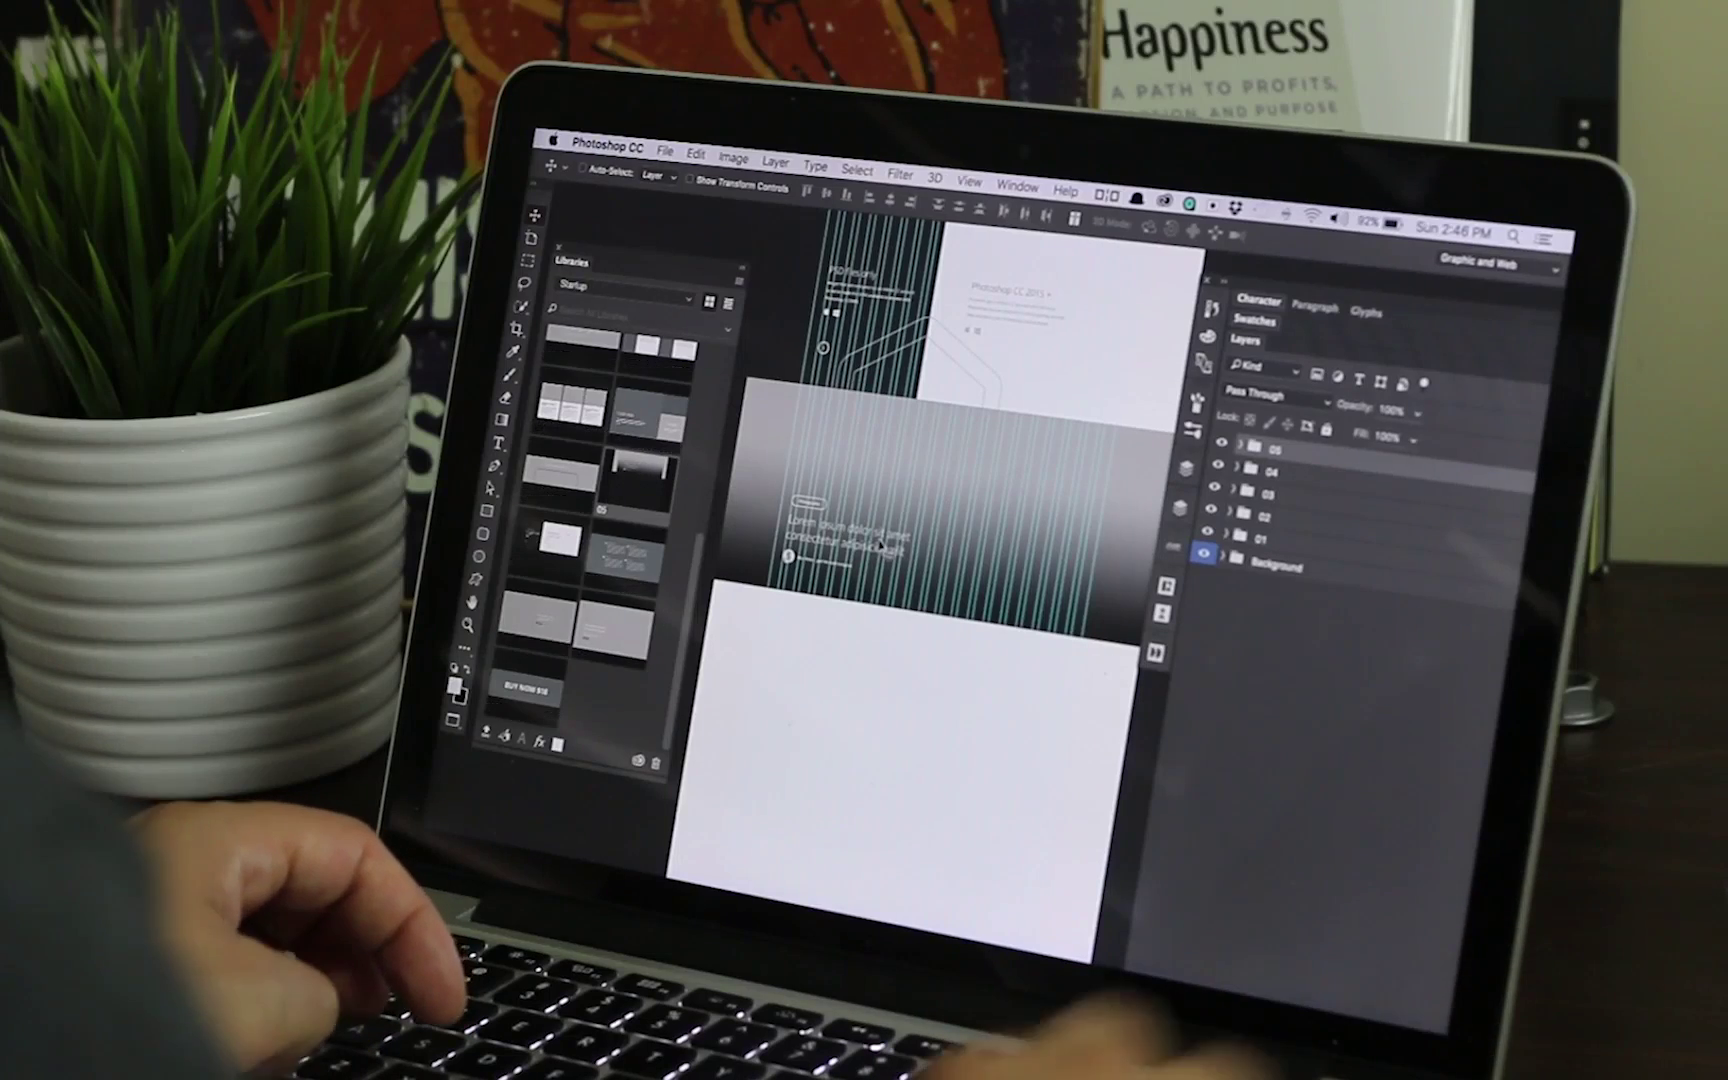
{"action": "left_click_drag", "start_coordinate": [550, 478], "coordinate": [922, 686]}
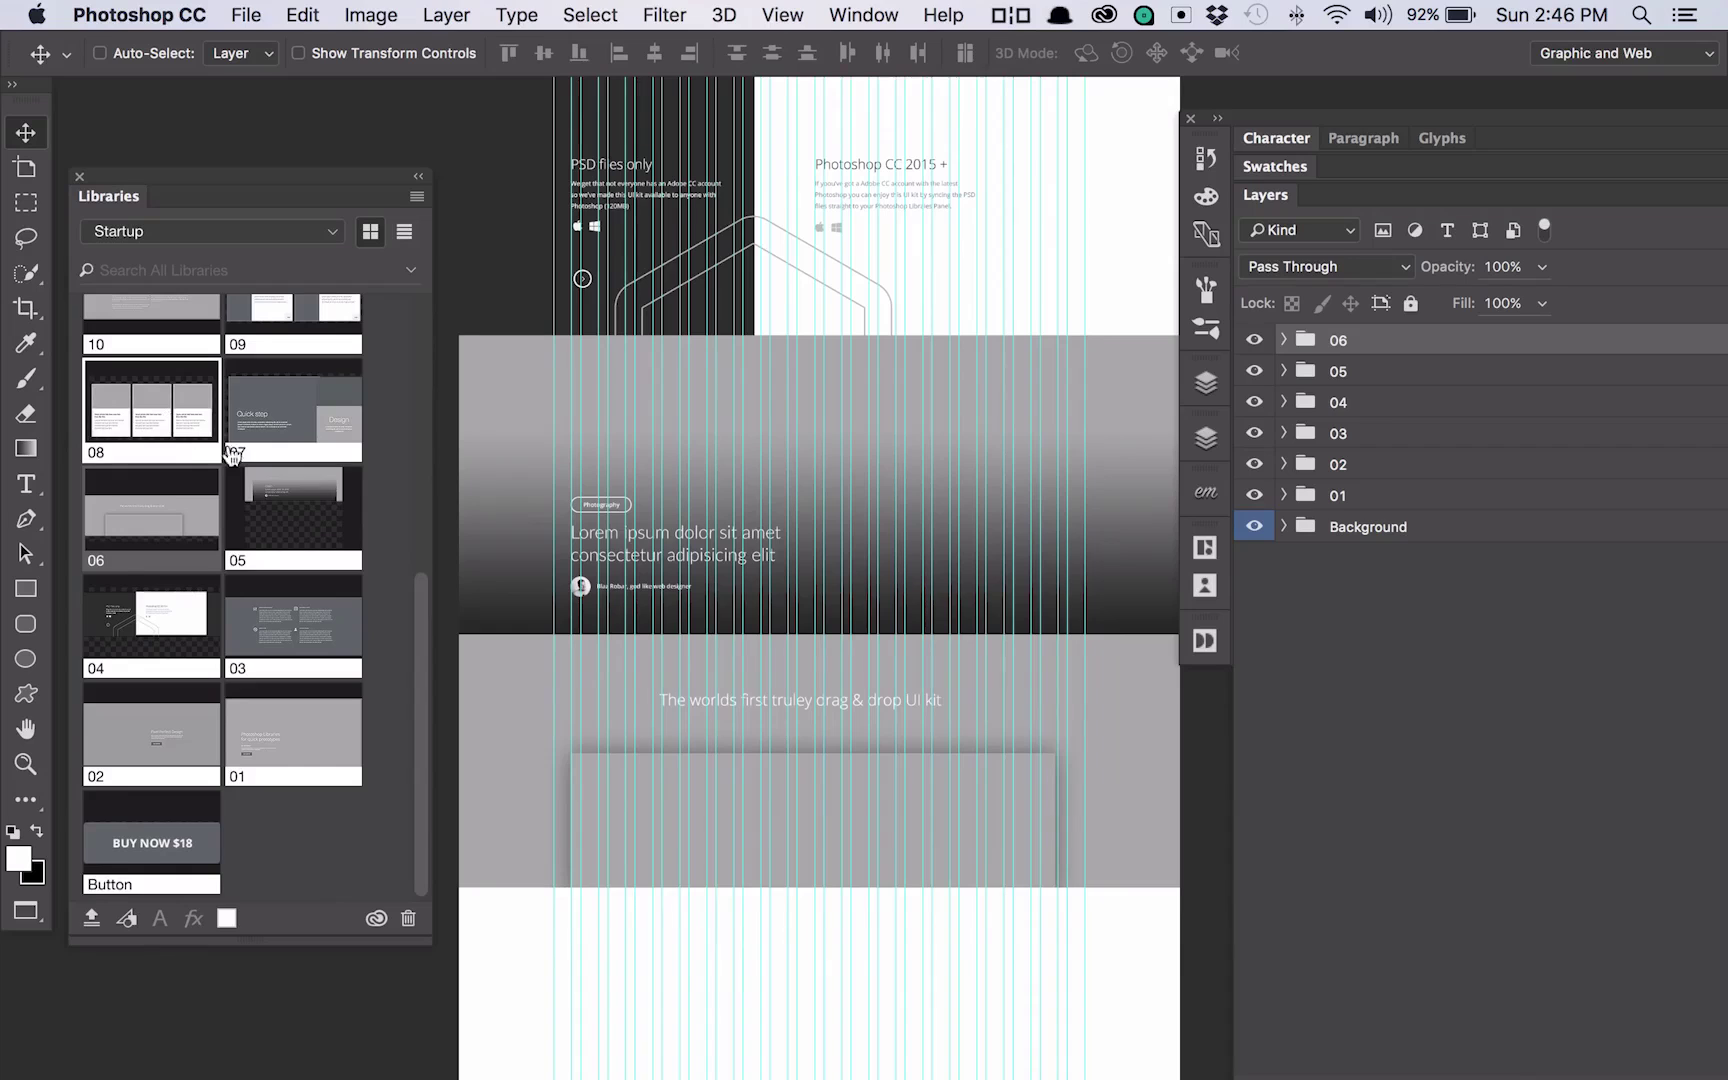
- Position section 07's Quick step block and nudge it up into place
{"action": "scroll", "coordinate": [904, 826], "scroll_direction": "down", "scroll_amount": 6}
{"action": "left_click_drag", "start_coordinate": [870, 504], "coordinate": [828, 684]}
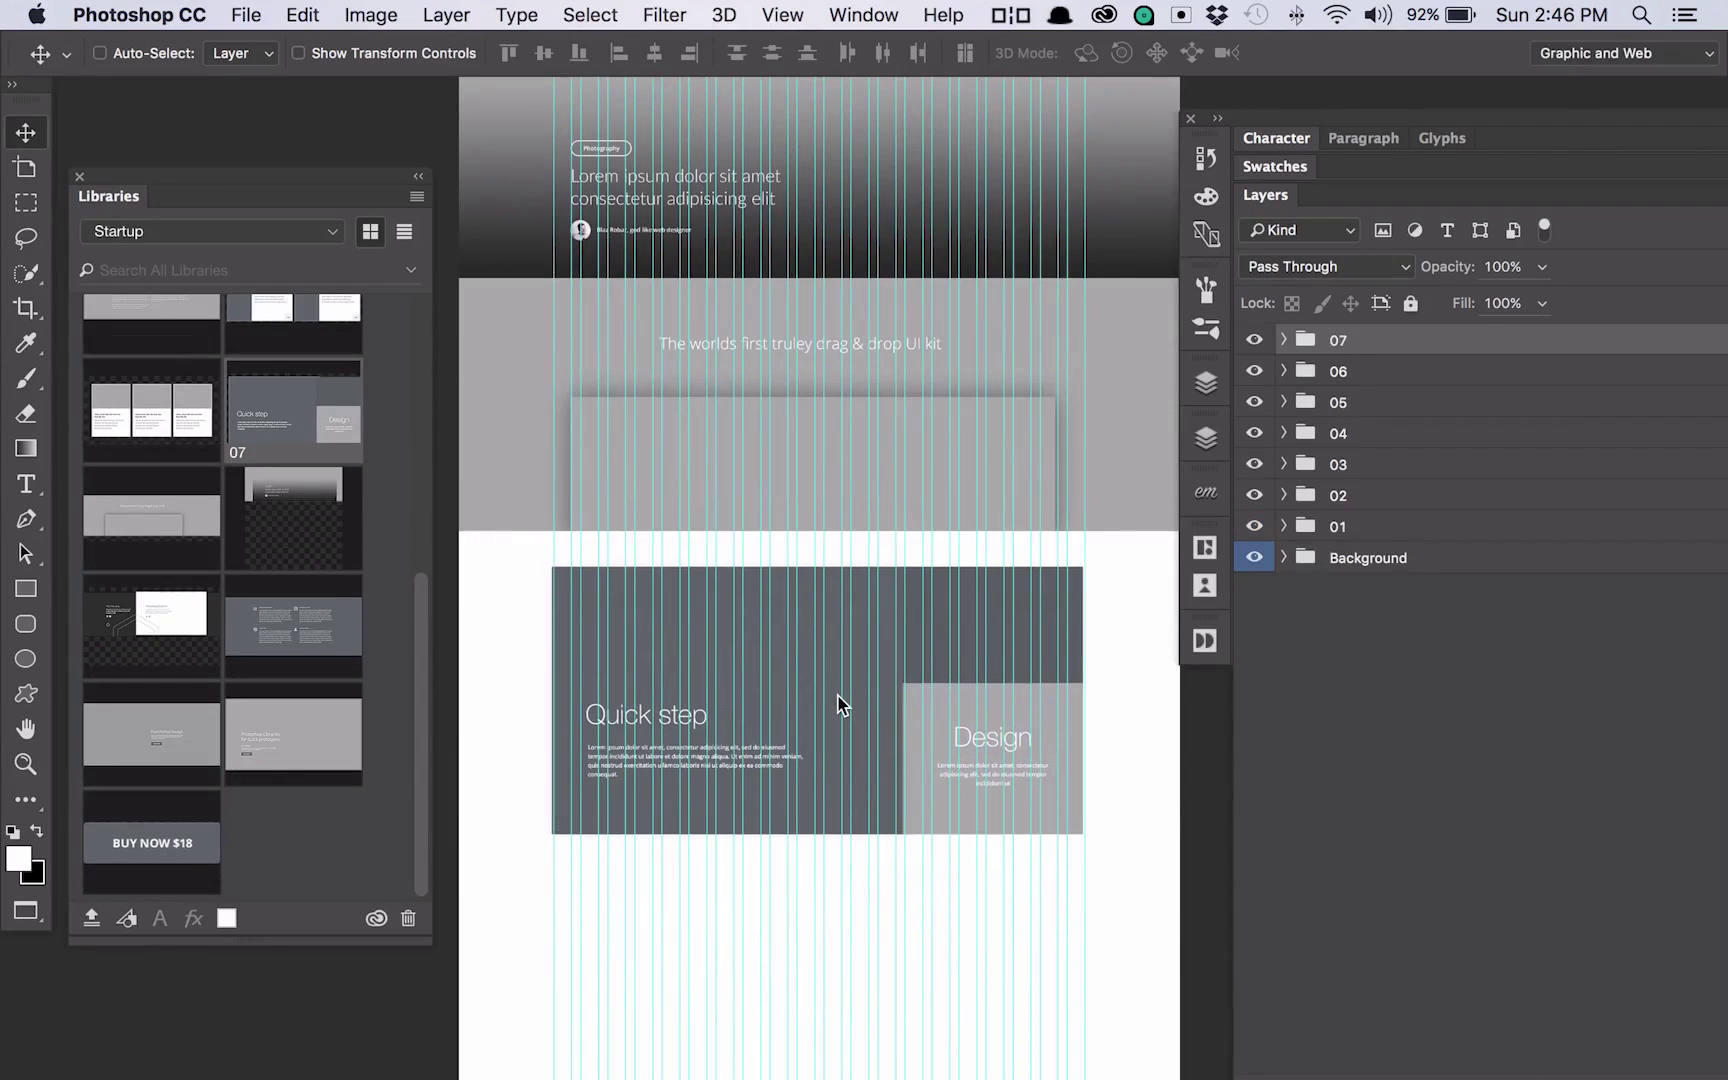
{"action": "key", "text": "Up"}
{"action": "key", "text": "Up"}
{"action": "key", "text": "Up"}
{"action": "key", "text": "Up"}
{"action": "key", "text": "Up"}
{"action": "key", "text": "Up"}
{"action": "key", "text": "Up"}
{"action": "key", "text": "Up"}
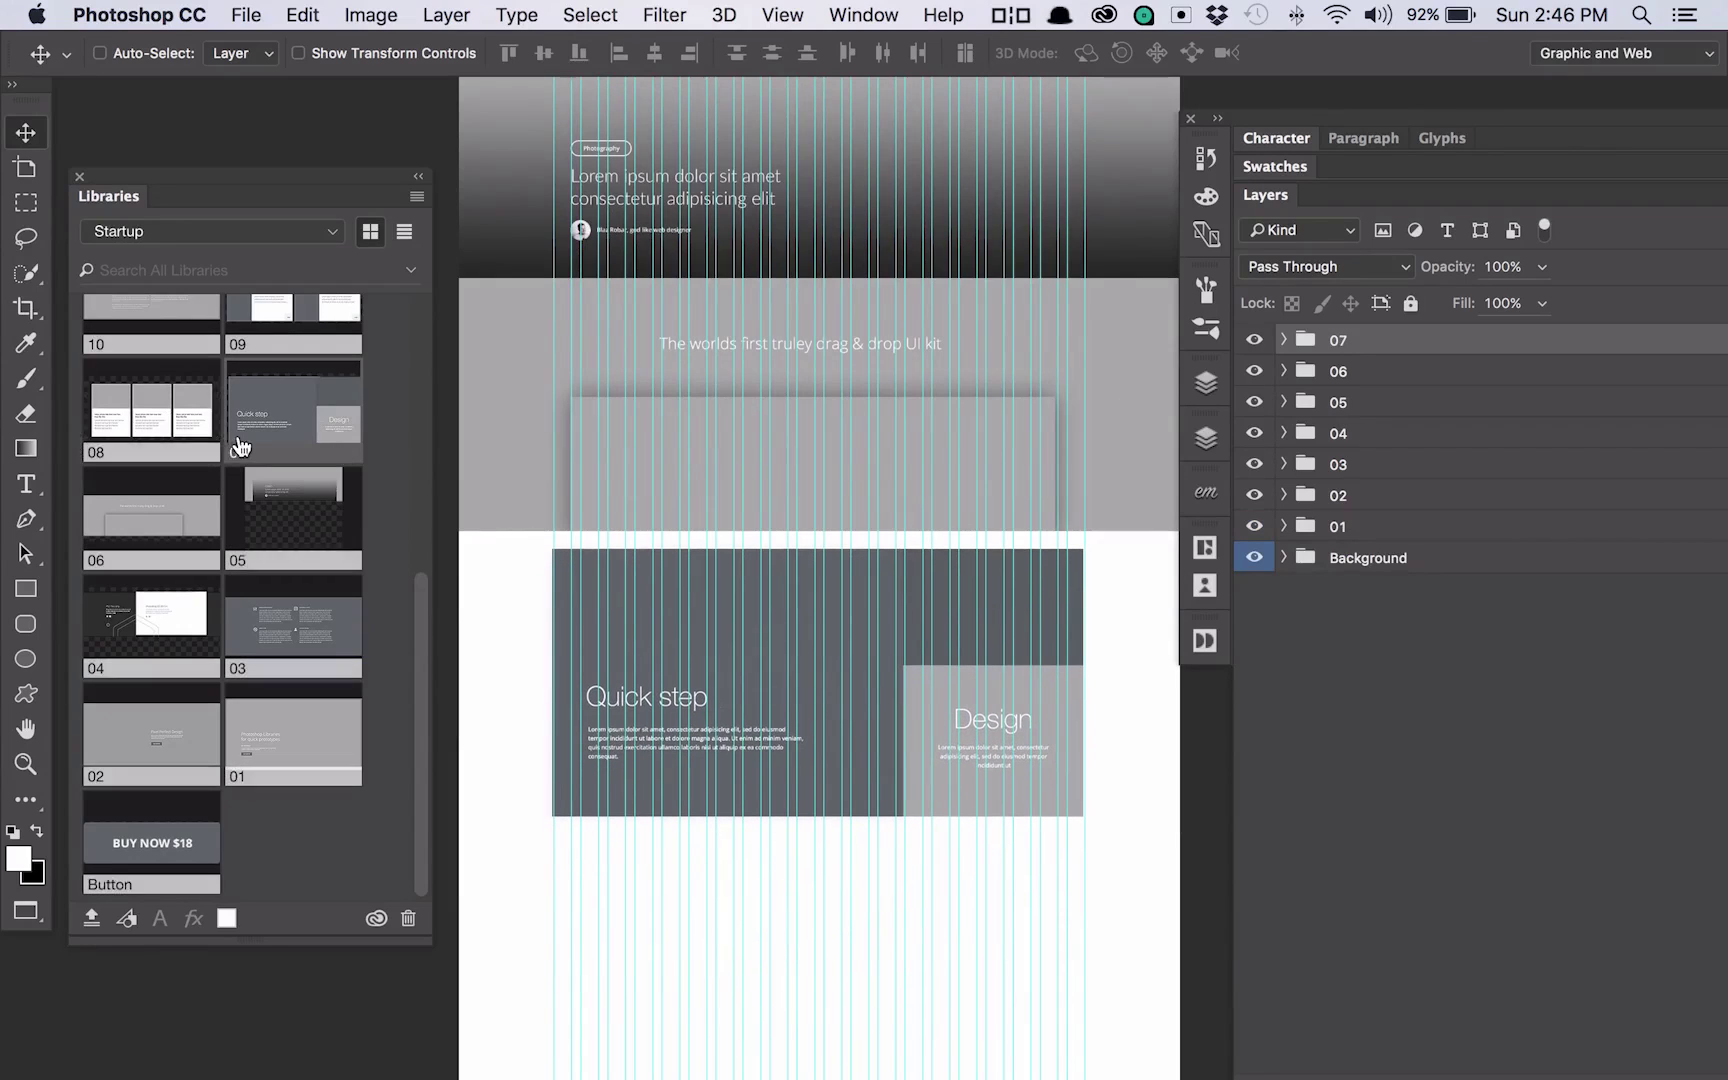
- Add section 08's three news cards and nudge them up against Quick step
{"action": "scroll", "coordinate": [868, 818], "scroll_direction": "down", "scroll_amount": 5}
{"action": "left_click_drag", "start_coordinate": [871, 808], "coordinate": [855, 637]}
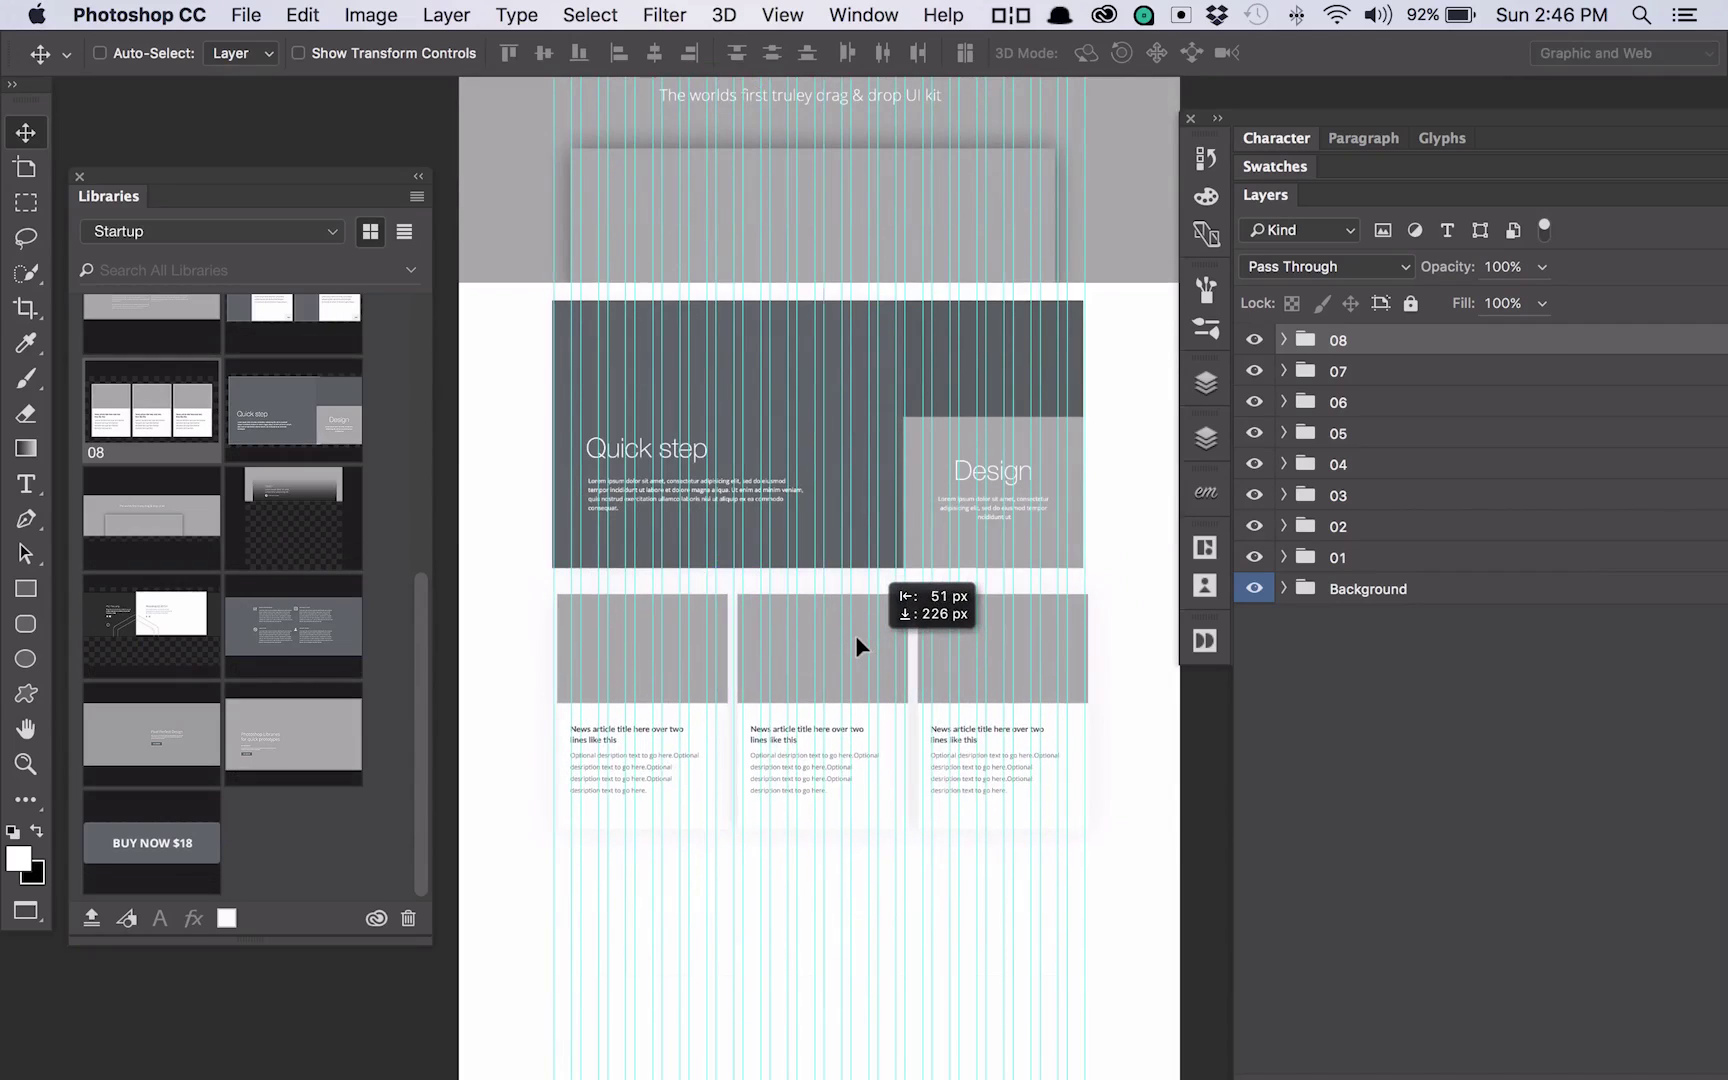
{"action": "key", "text": "Left"}
{"action": "key", "text": "shift+Up"}
{"action": "key", "text": "shift+Up"}
{"action": "key", "text": "shift+Up"}
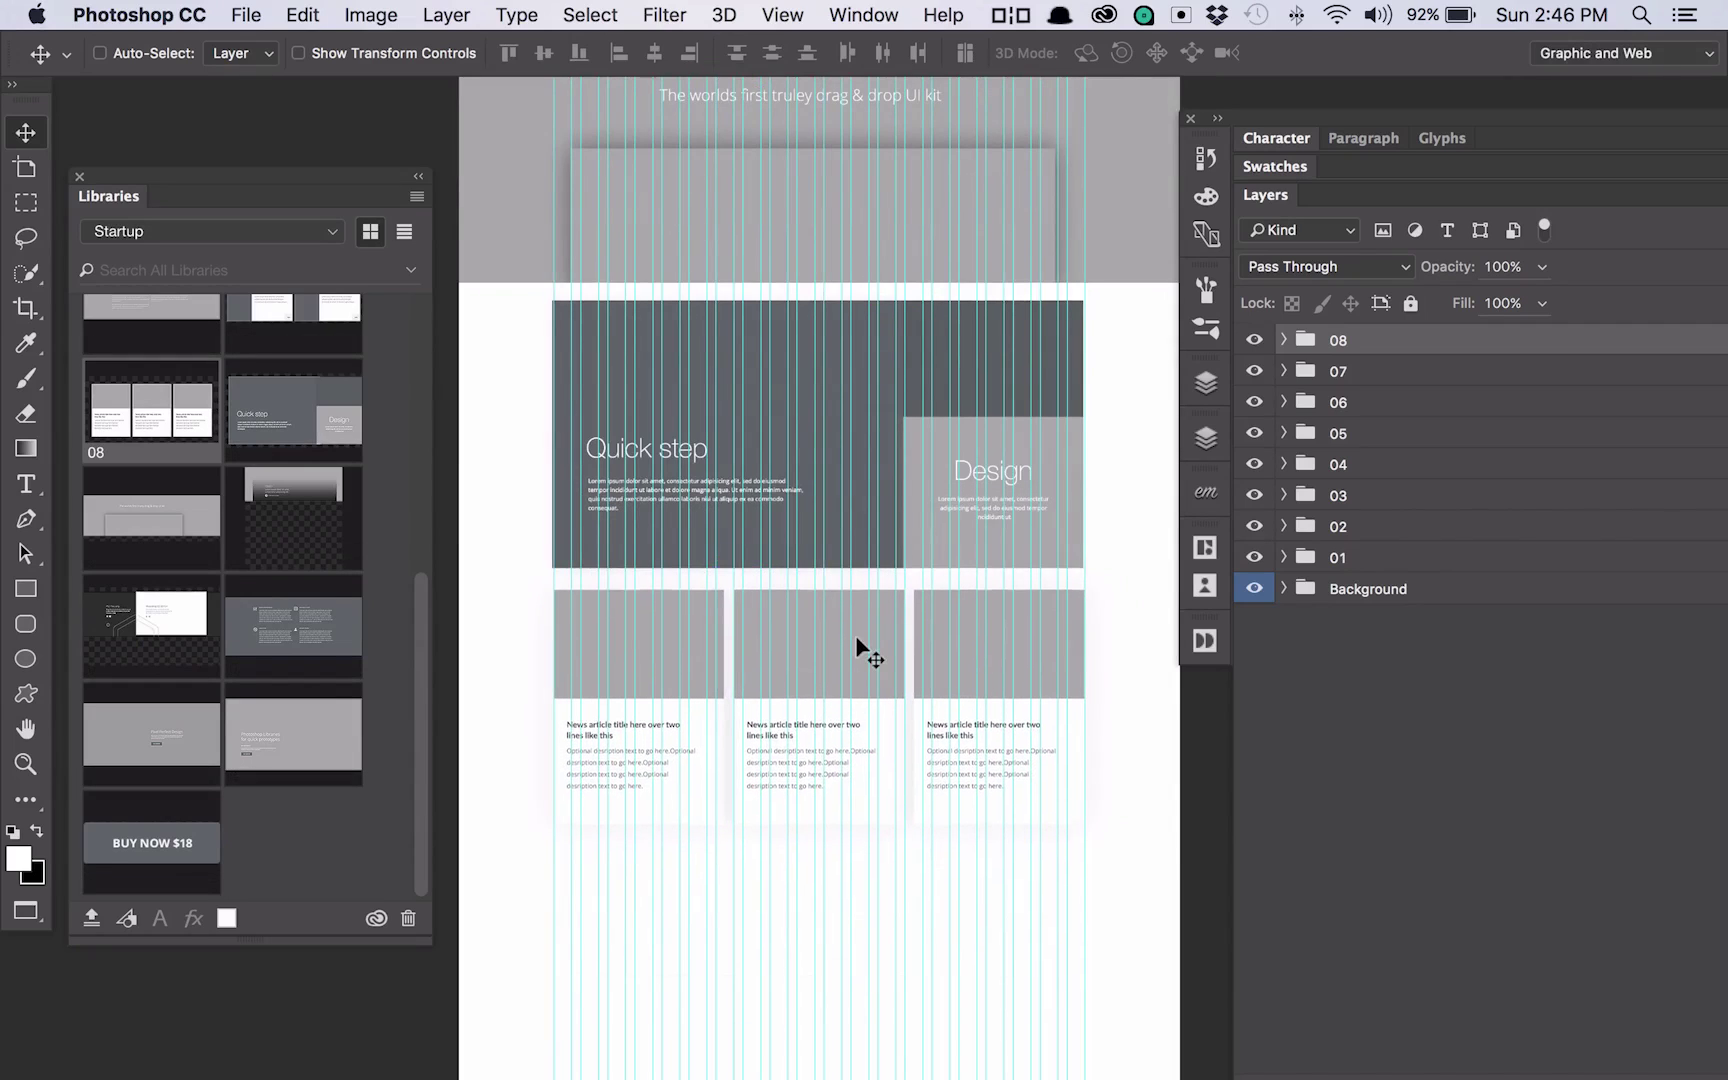
{"action": "key", "text": "Up"}
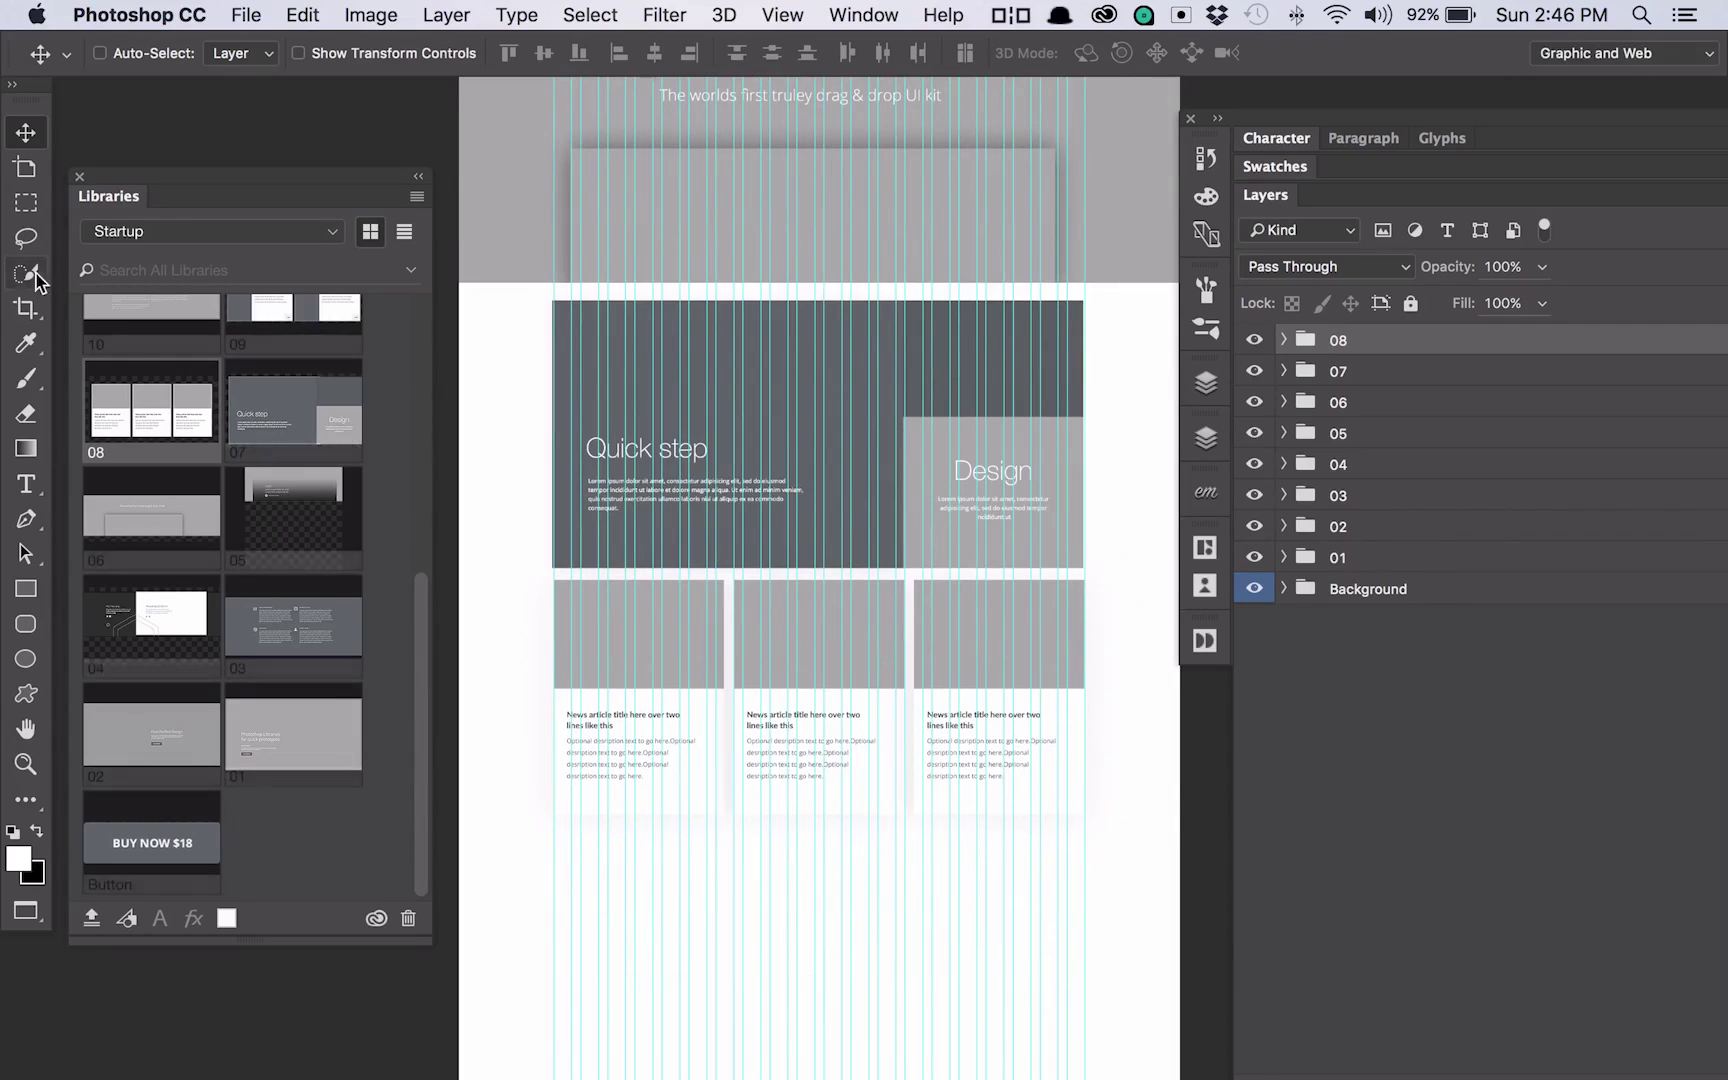
{"action": "scroll", "coordinate": [243, 460], "scroll_direction": "up", "scroll_amount": 3}
- Place the MEGATRON category cards section directly below the news cards
{"action": "left_click", "coordinate": [196, 236]}
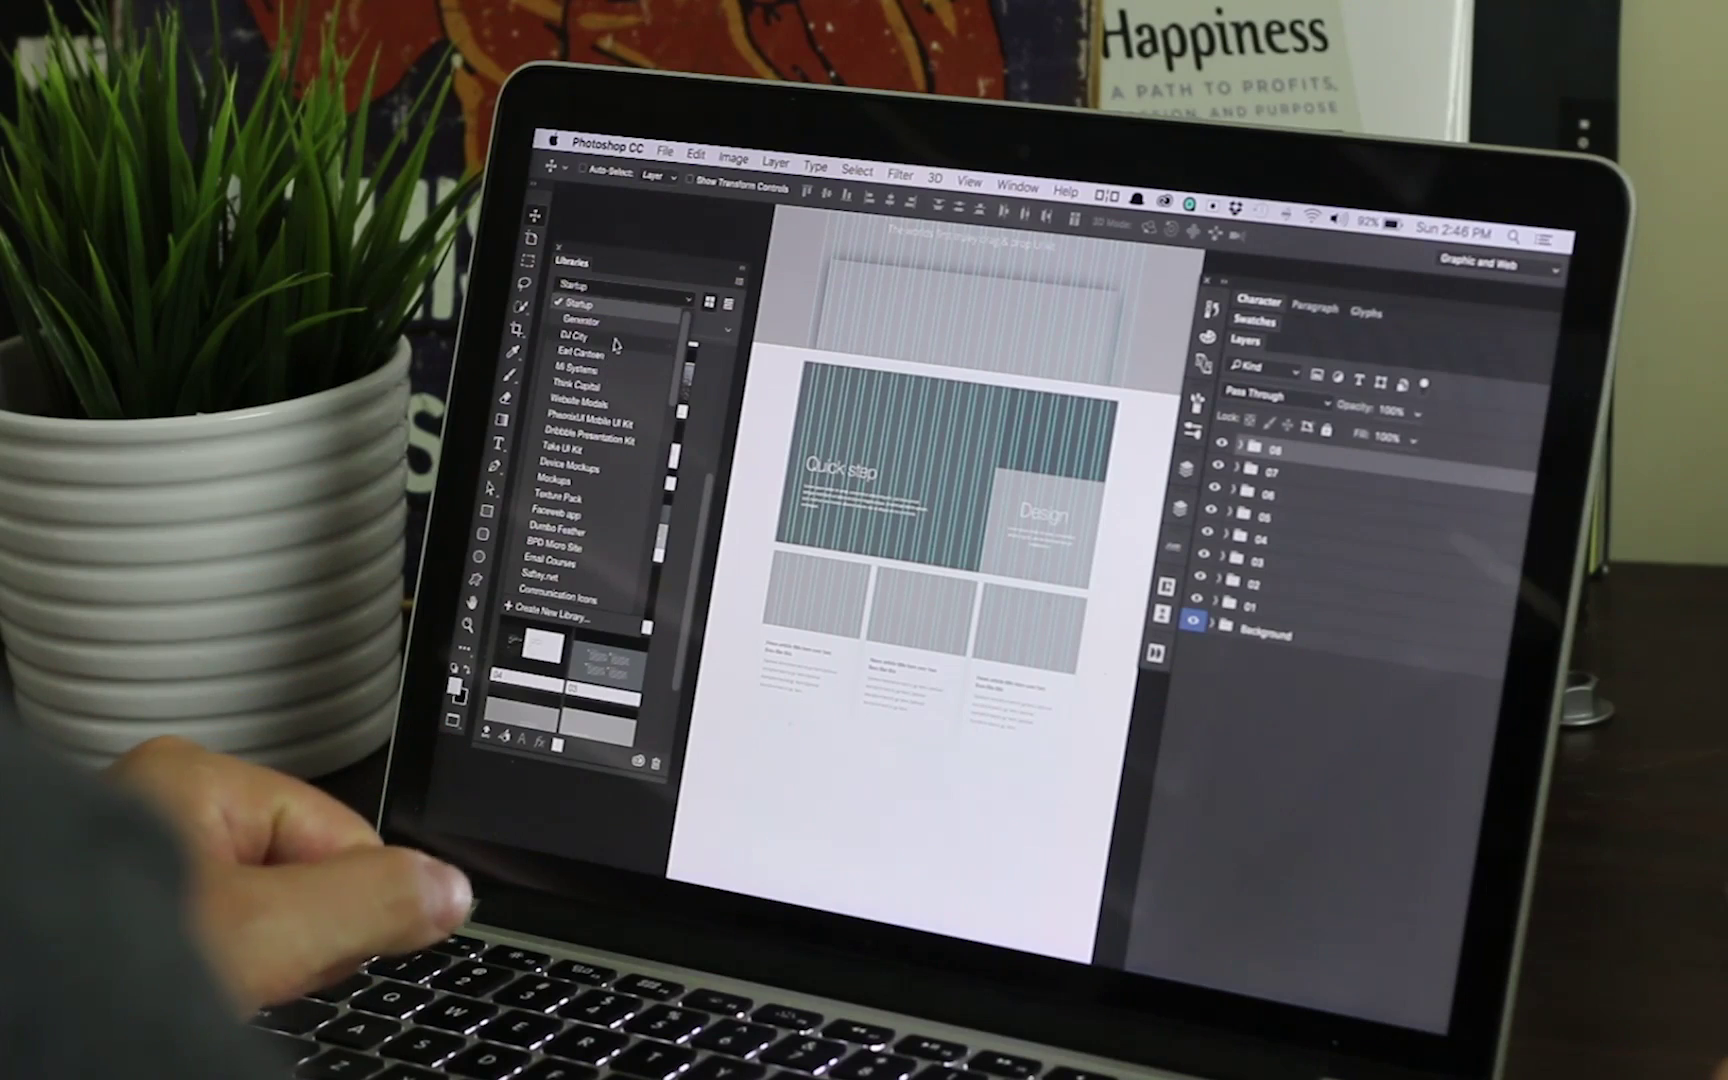
{"action": "left_click", "coordinate": [706, 452]}
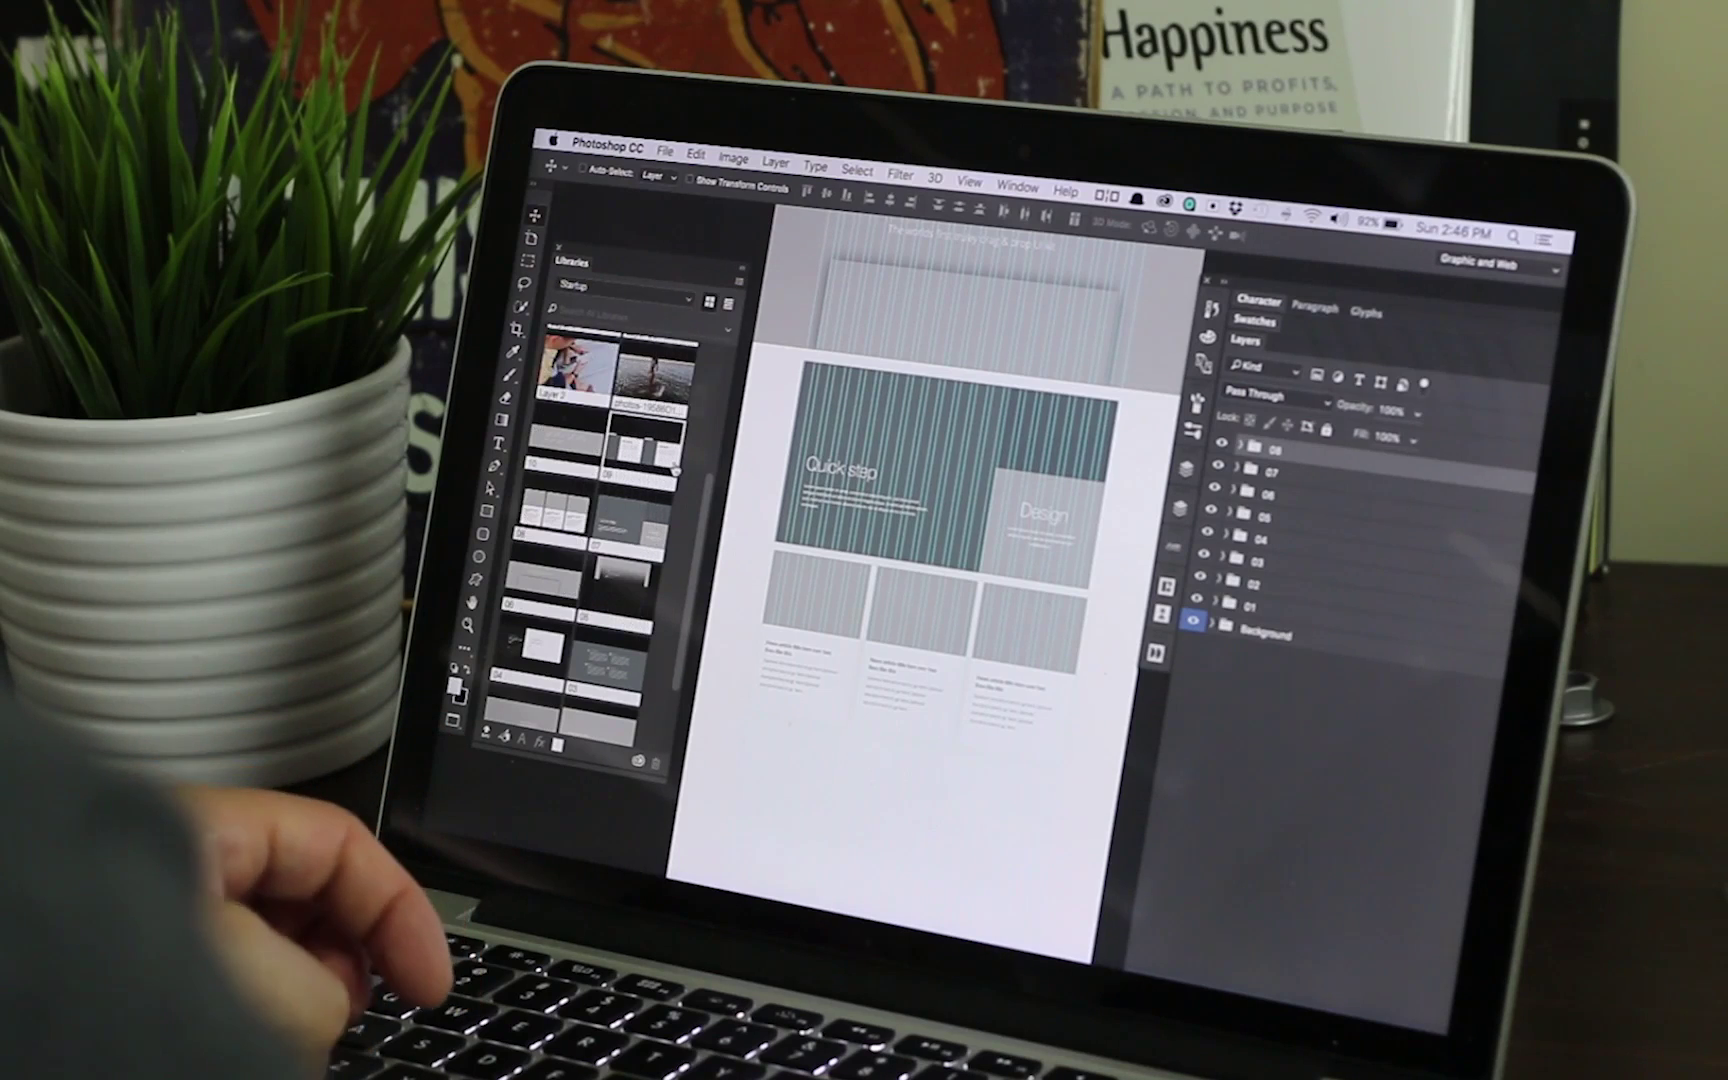
{"action": "left_click_drag", "start_coordinate": [650, 452], "coordinate": [914, 733]}
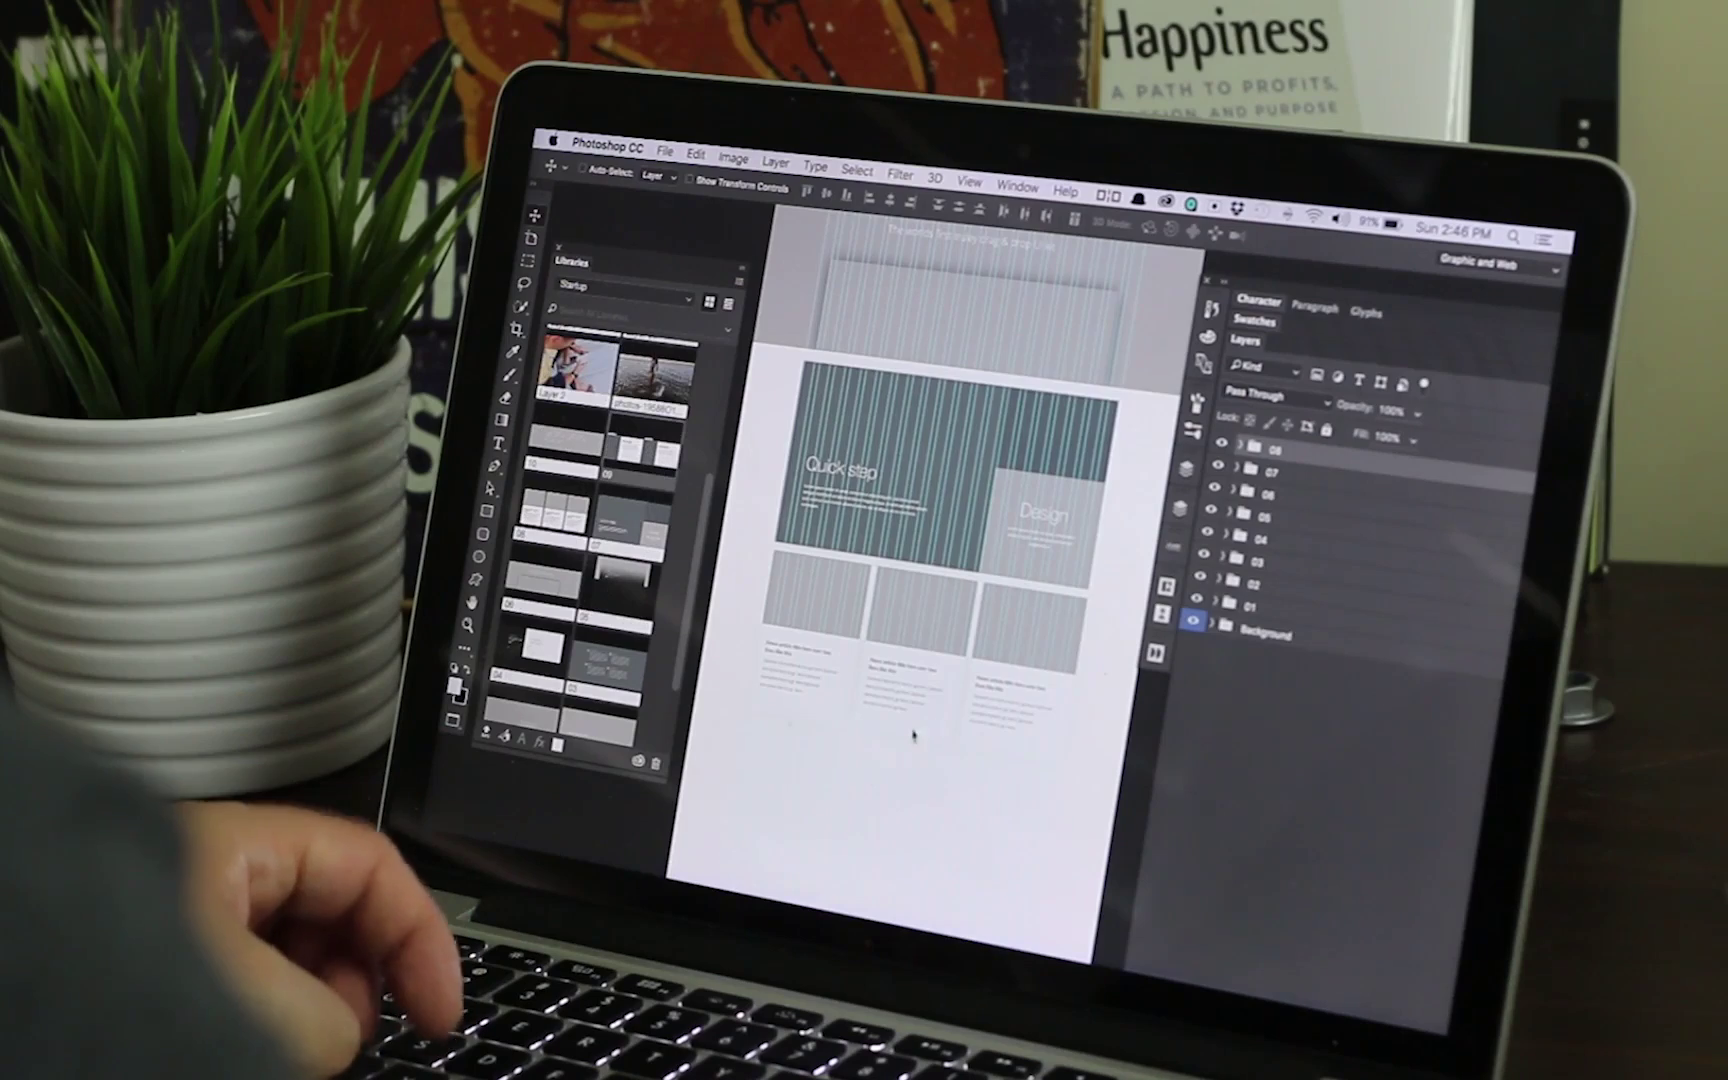
{"action": "scroll", "coordinate": [941, 720], "scroll_direction": "down", "scroll_amount": 5}
{"action": "left_click_drag", "start_coordinate": [946, 537], "coordinate": [941, 605]}
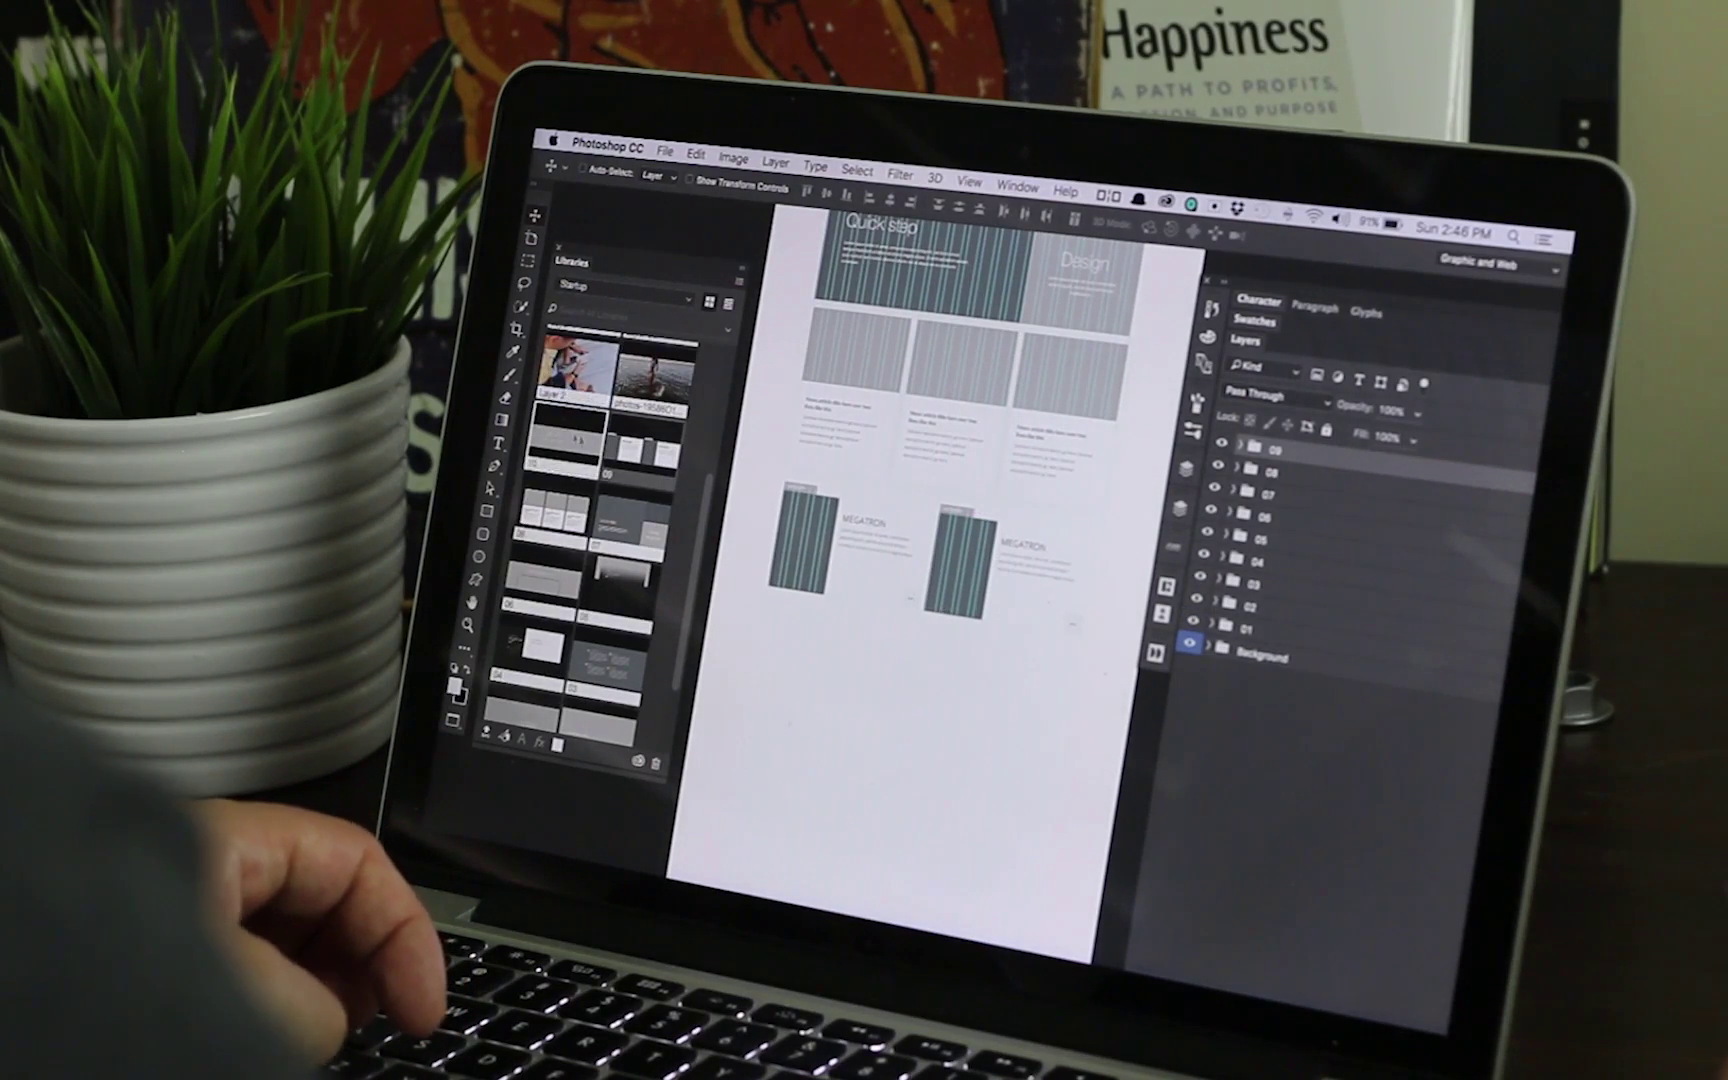
- Add the grey text section and the dark contact footer beneath the cards
{"action": "left_click_drag", "start_coordinate": [920, 690], "coordinate": [909, 653]}
{"action": "scroll", "coordinate": [618, 443], "scroll_direction": "up", "scroll_amount": 5}
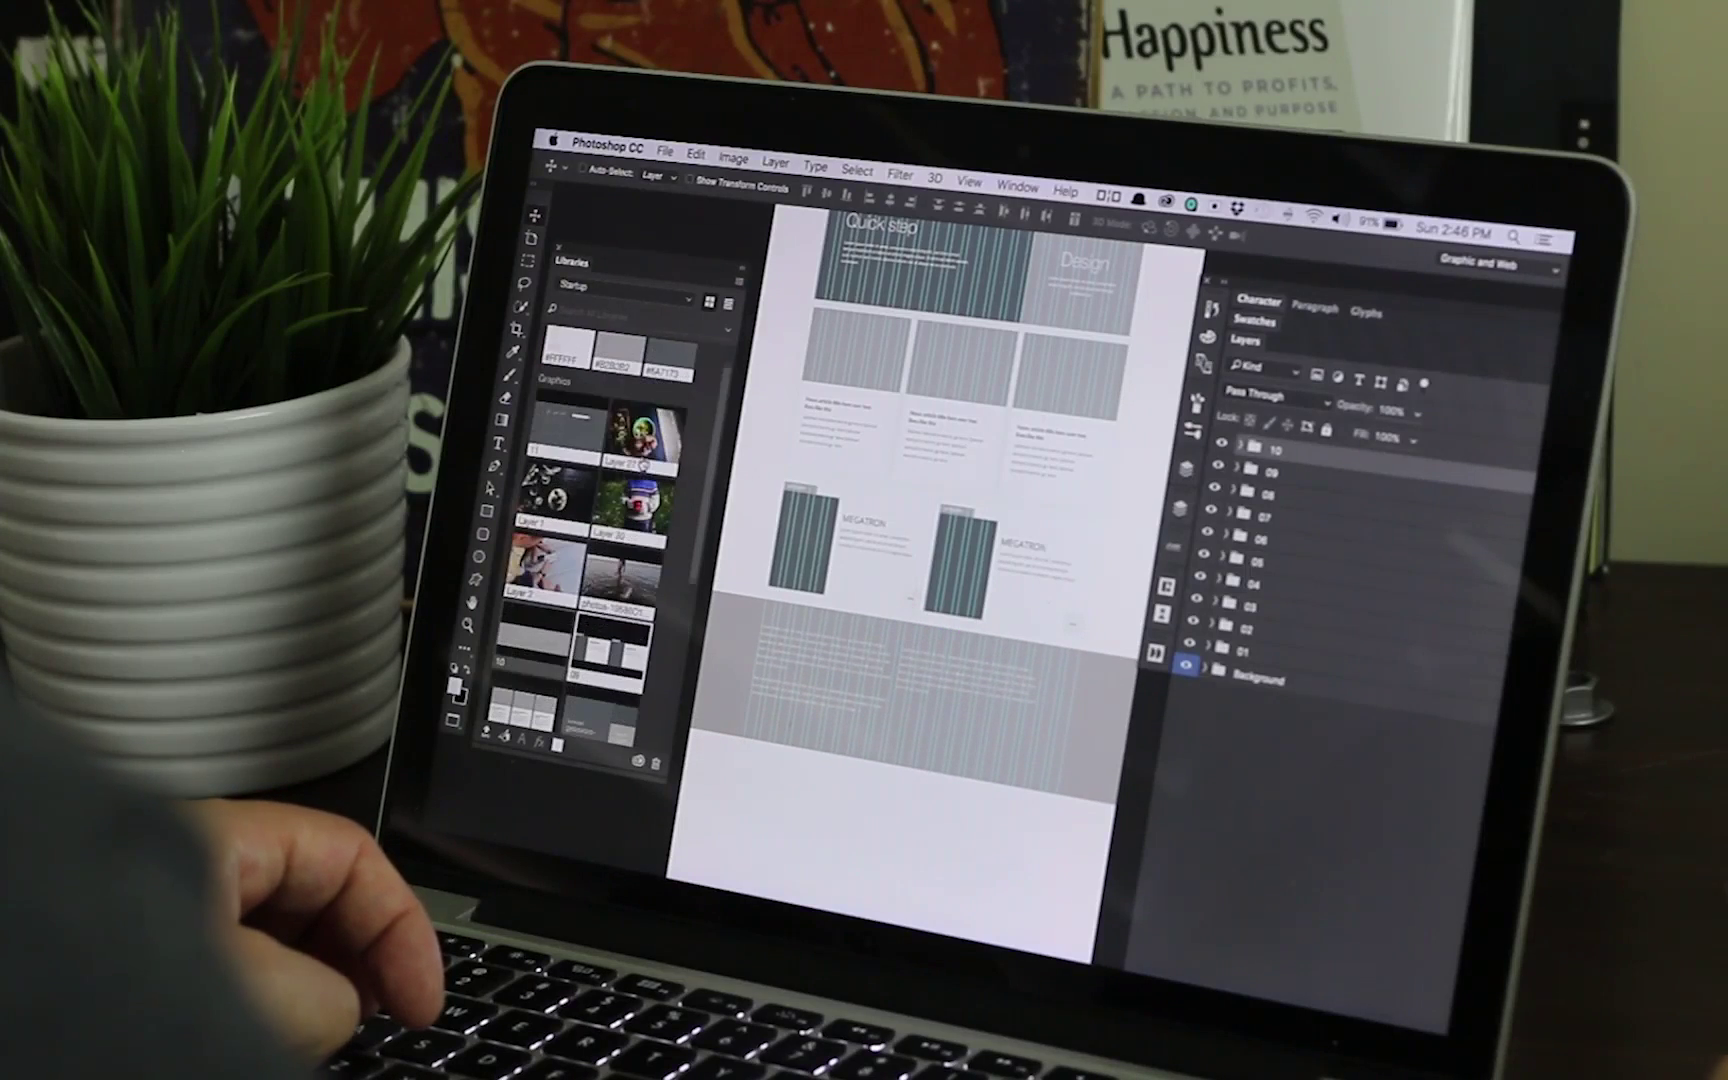
{"action": "left_click_drag", "start_coordinate": [151, 445], "coordinate": [930, 849]}
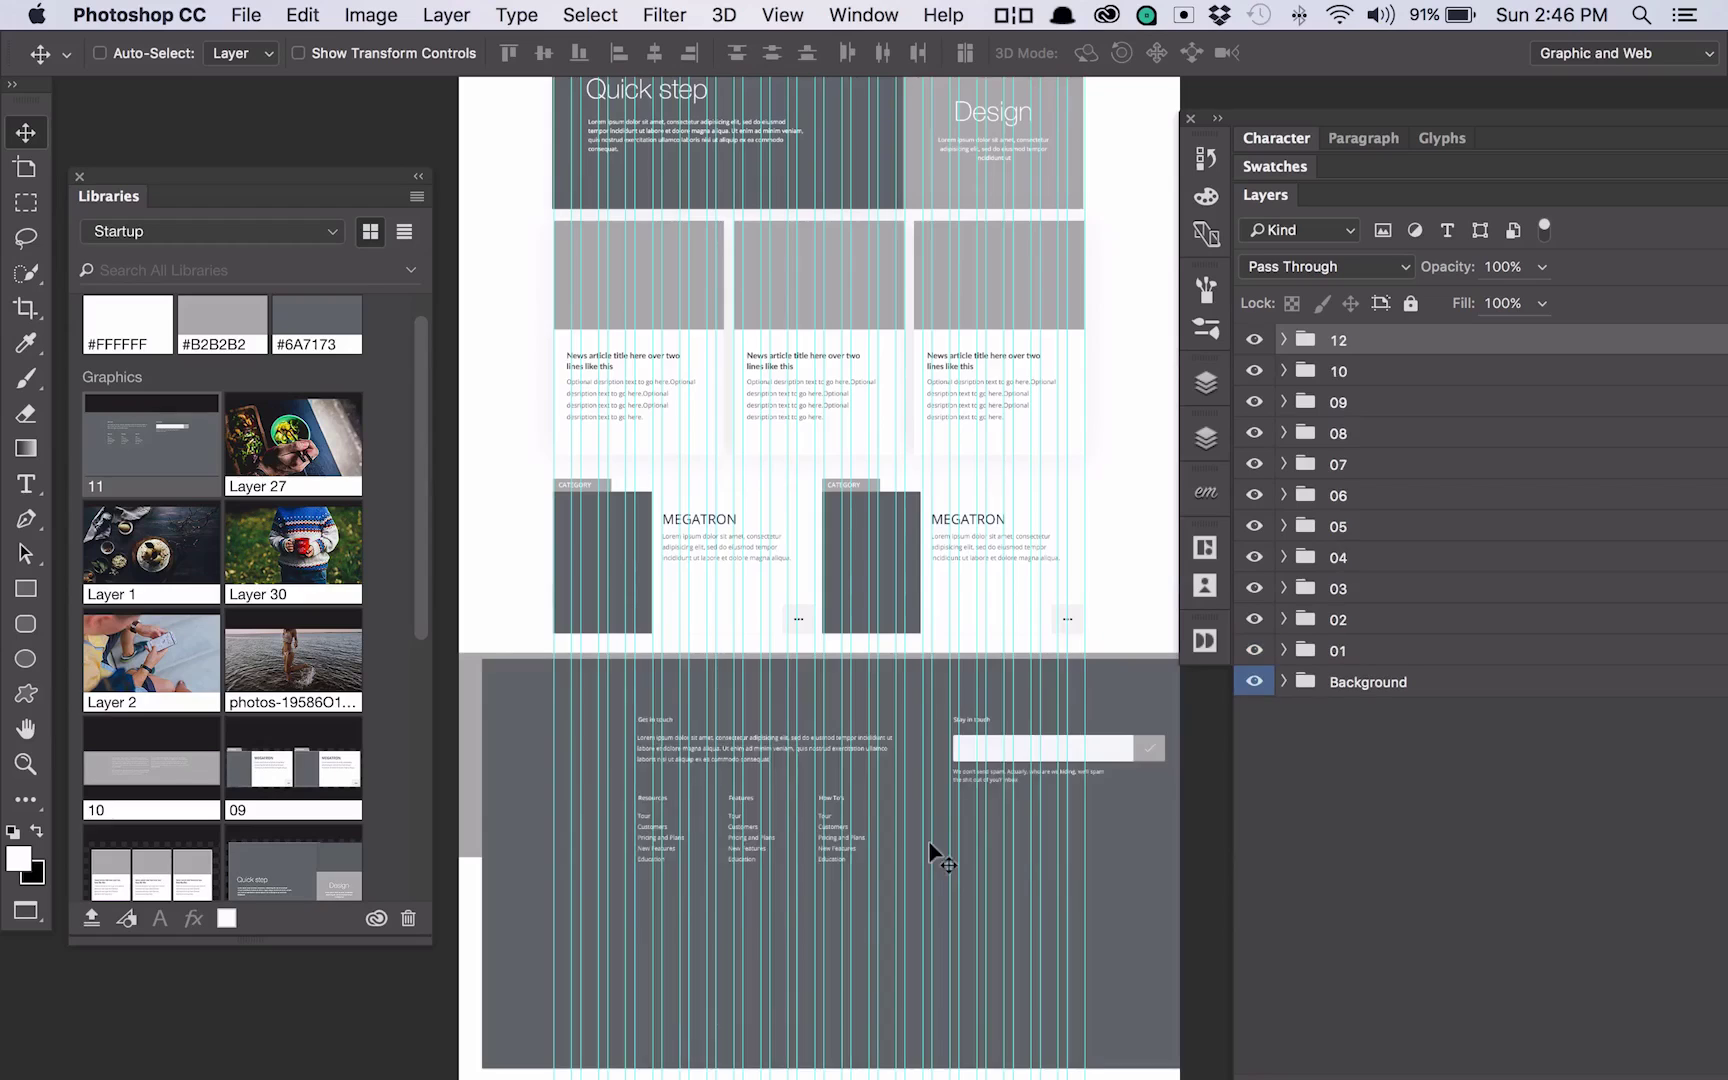
{"action": "scroll", "coordinate": [930, 845], "scroll_direction": "down", "scroll_amount": 5}
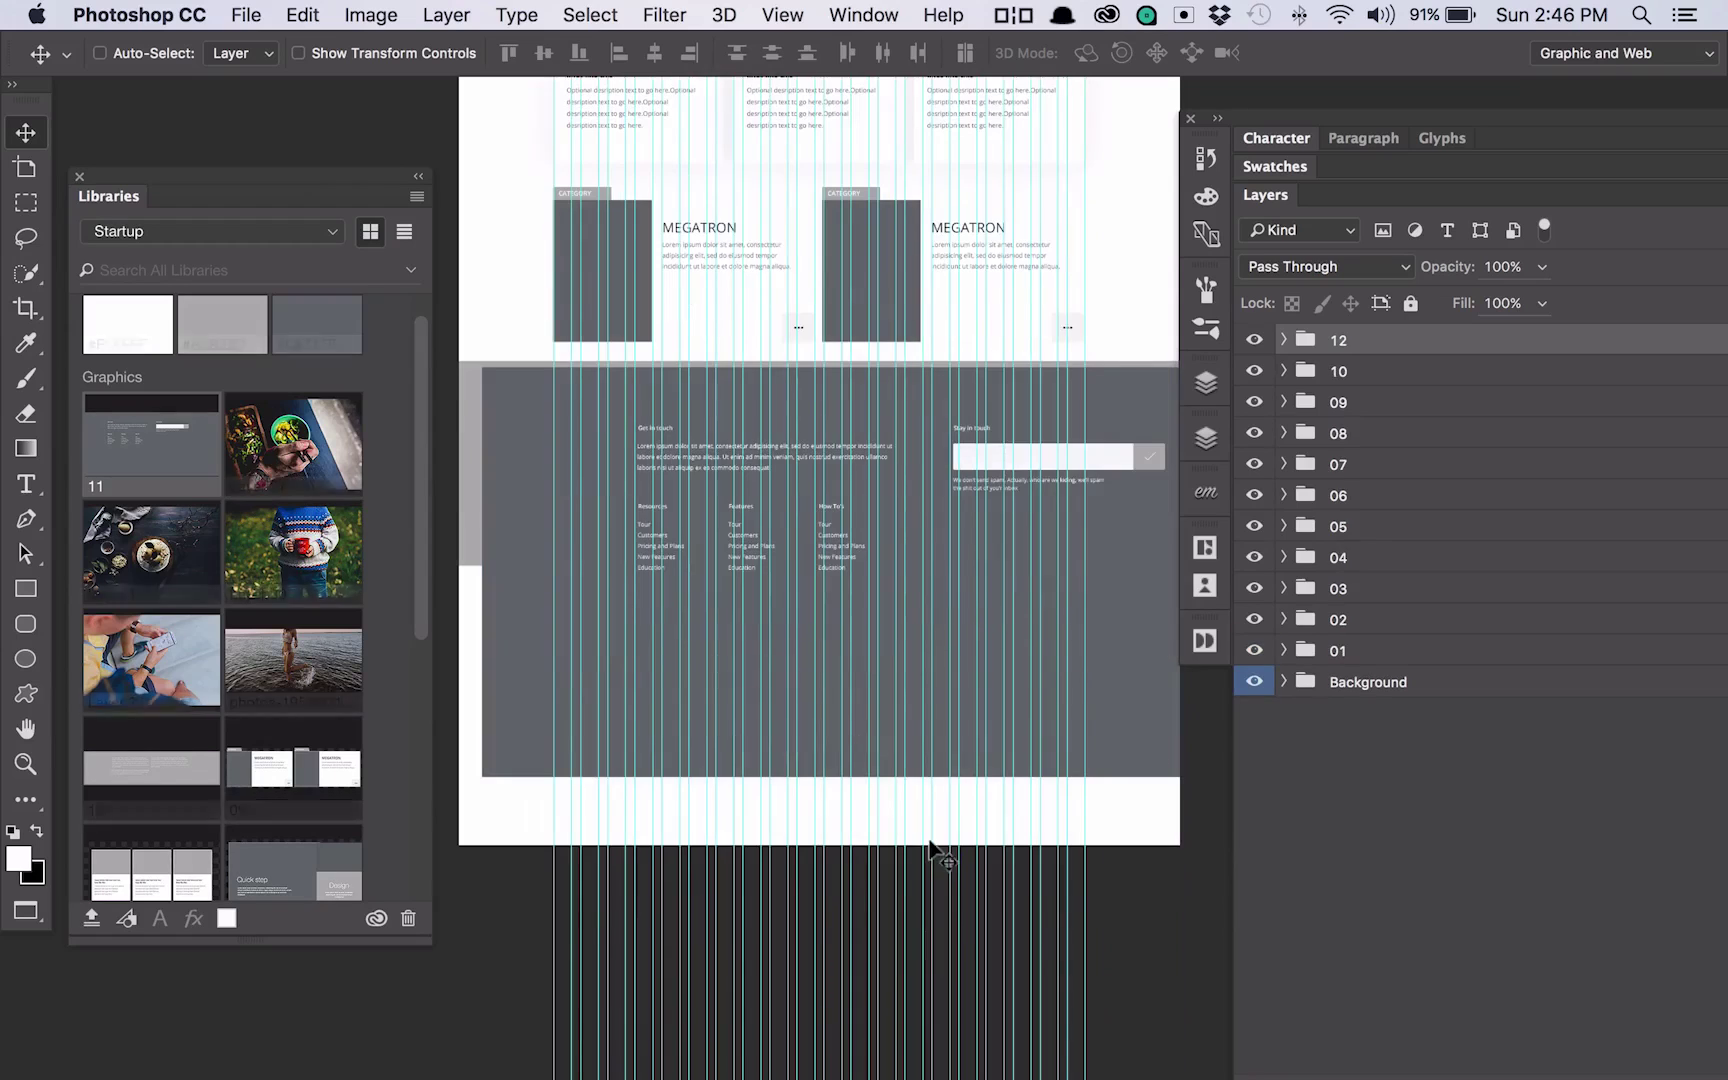
{"action": "left_click_drag", "start_coordinate": [856, 605], "coordinate": [775, 758]}
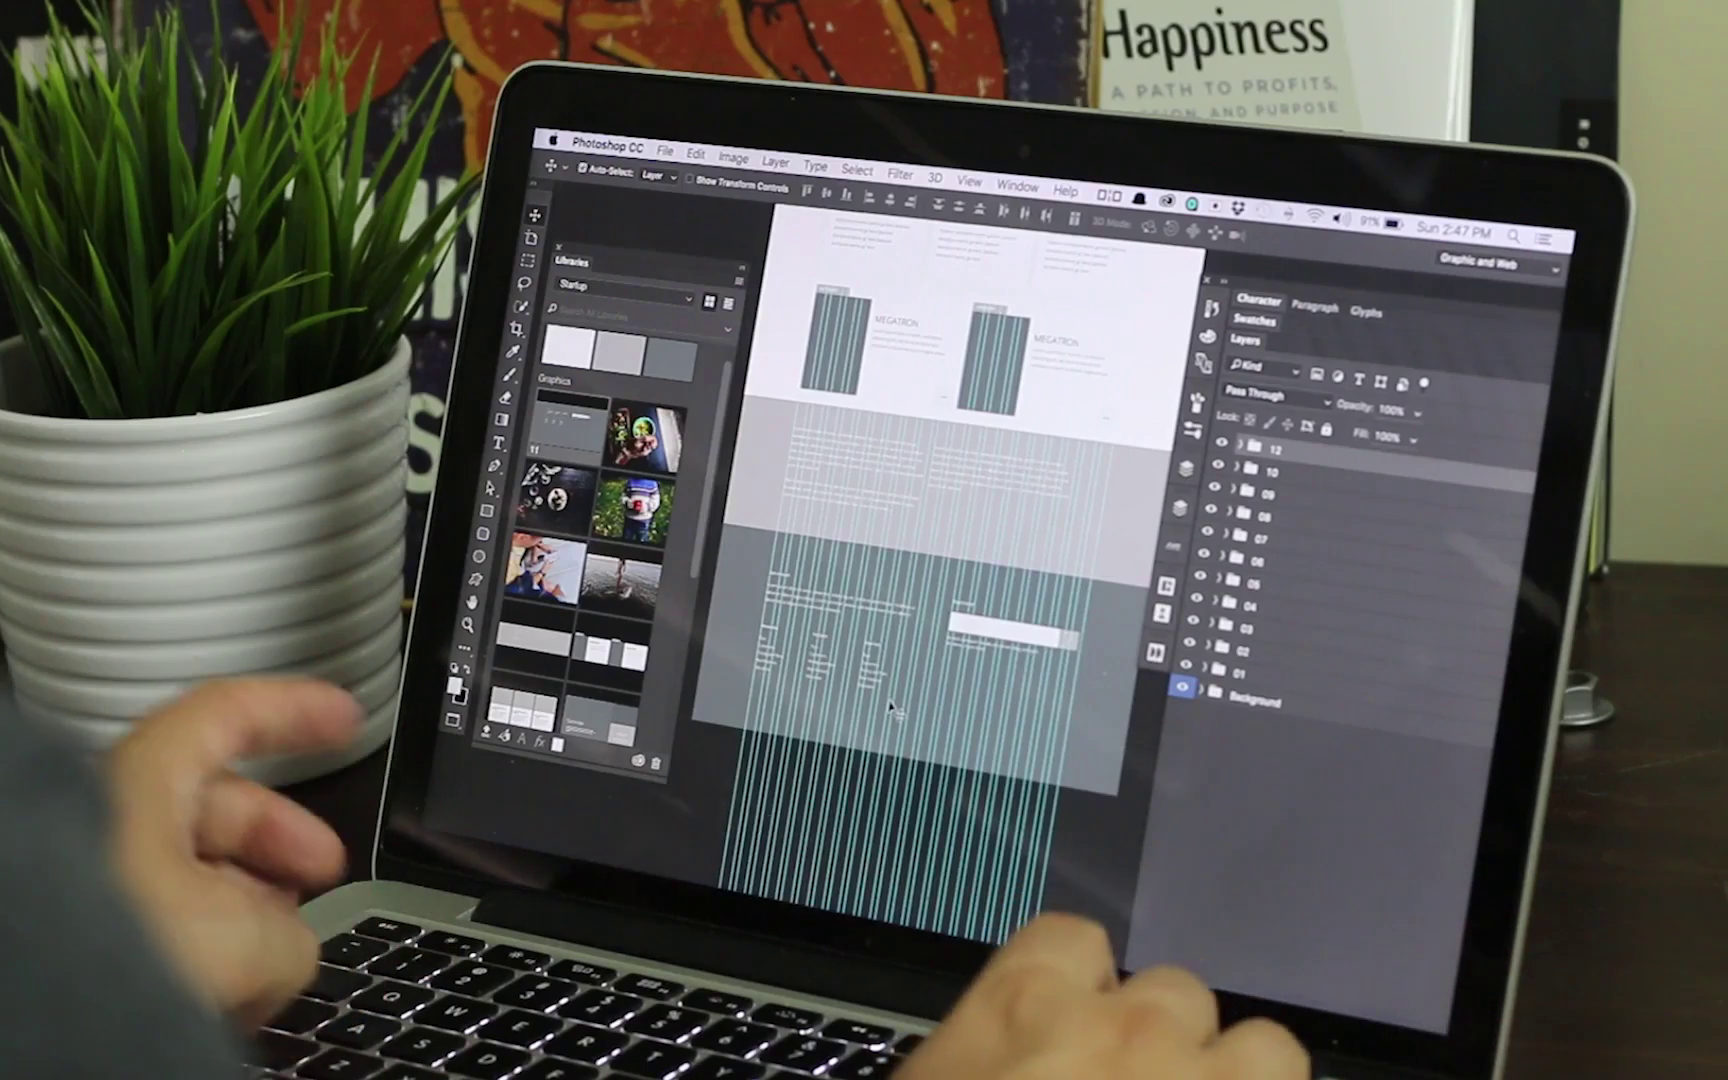
- Hide the guides and panels and scroll back up to the hero section
{"action": "key", "text": "super+semicolon"}
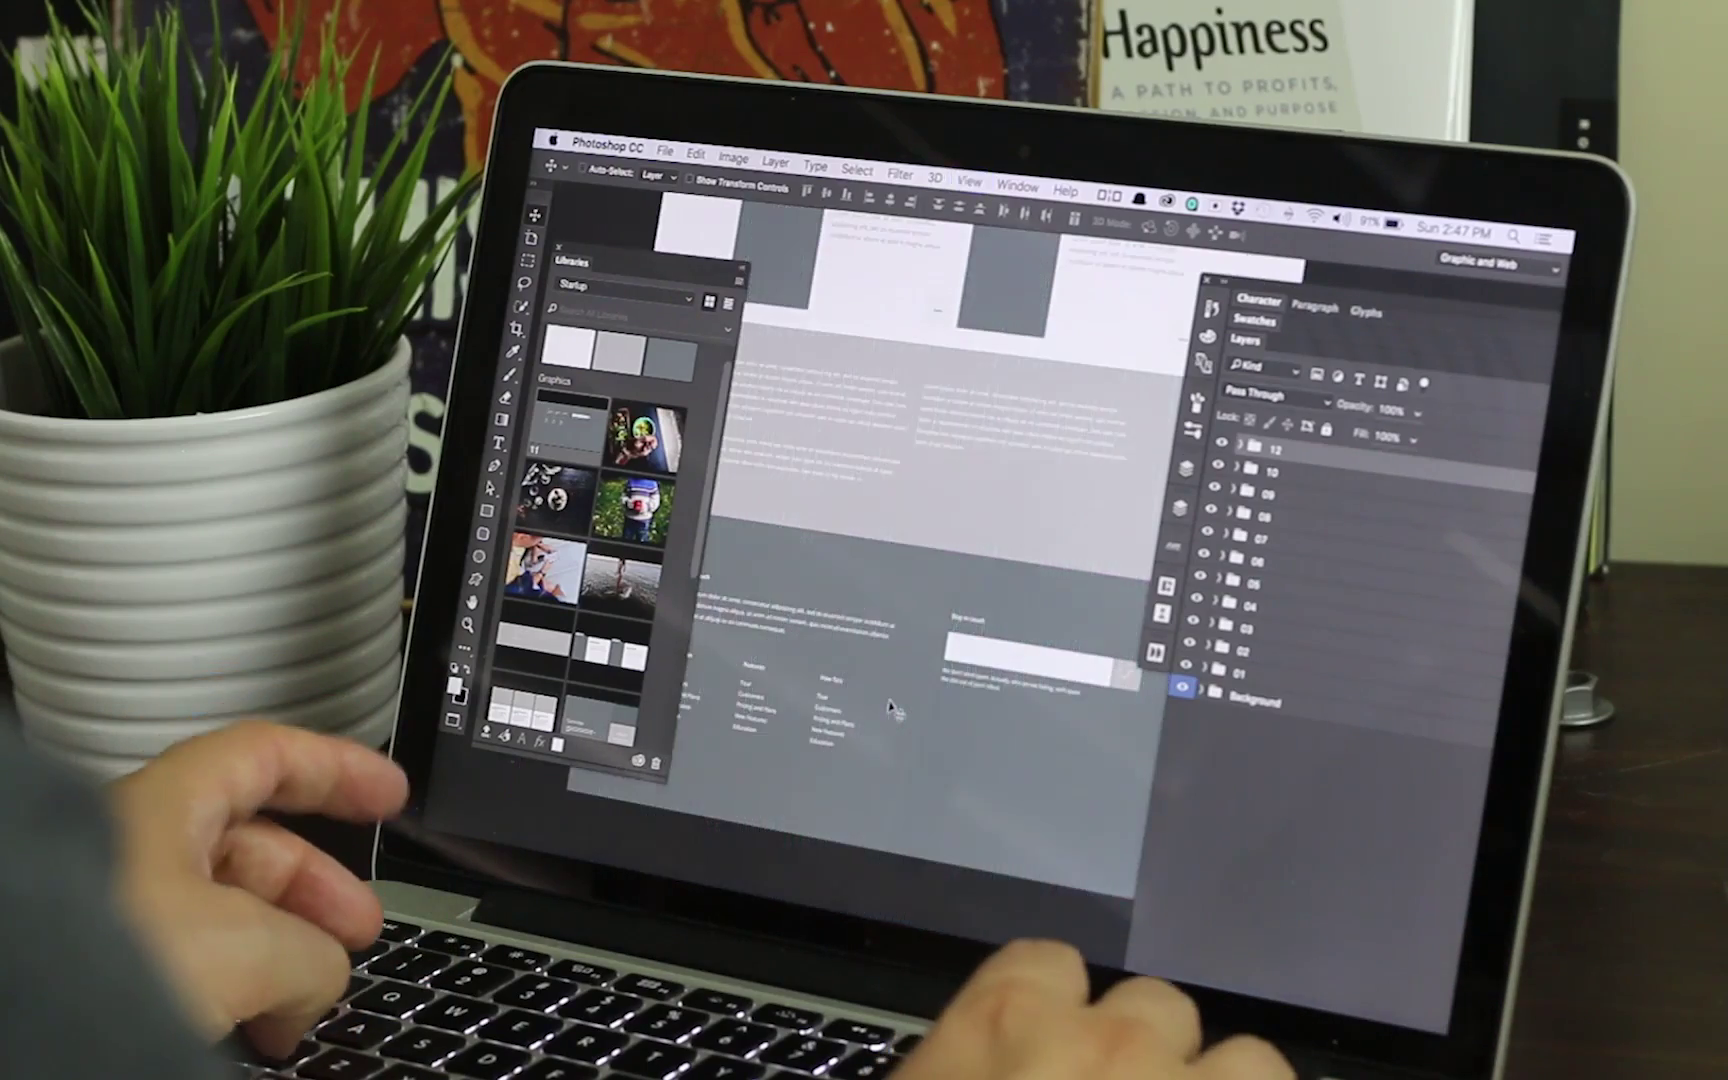
{"action": "key", "text": "Tab"}
{"action": "scroll", "coordinate": [1190, 648], "scroll_direction": "up", "scroll_amount": 10}
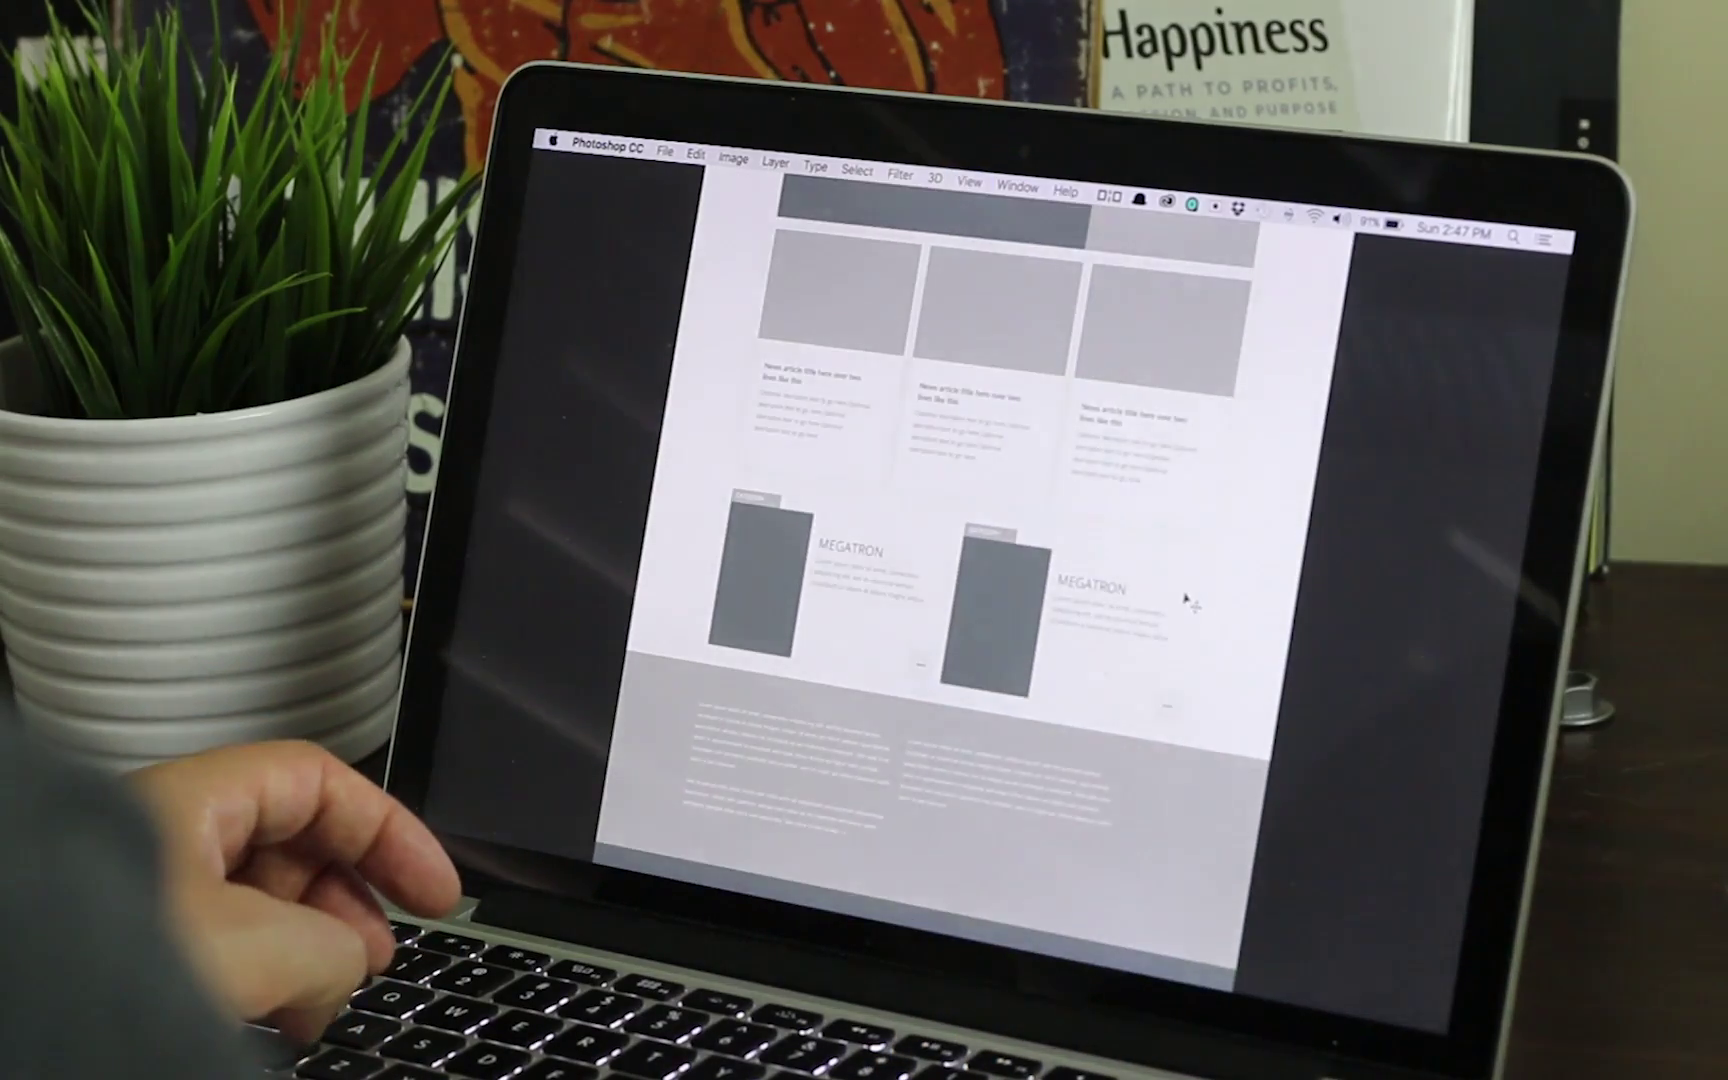
{"action": "scroll", "coordinate": [1186, 598], "scroll_direction": "up", "scroll_amount": 10}
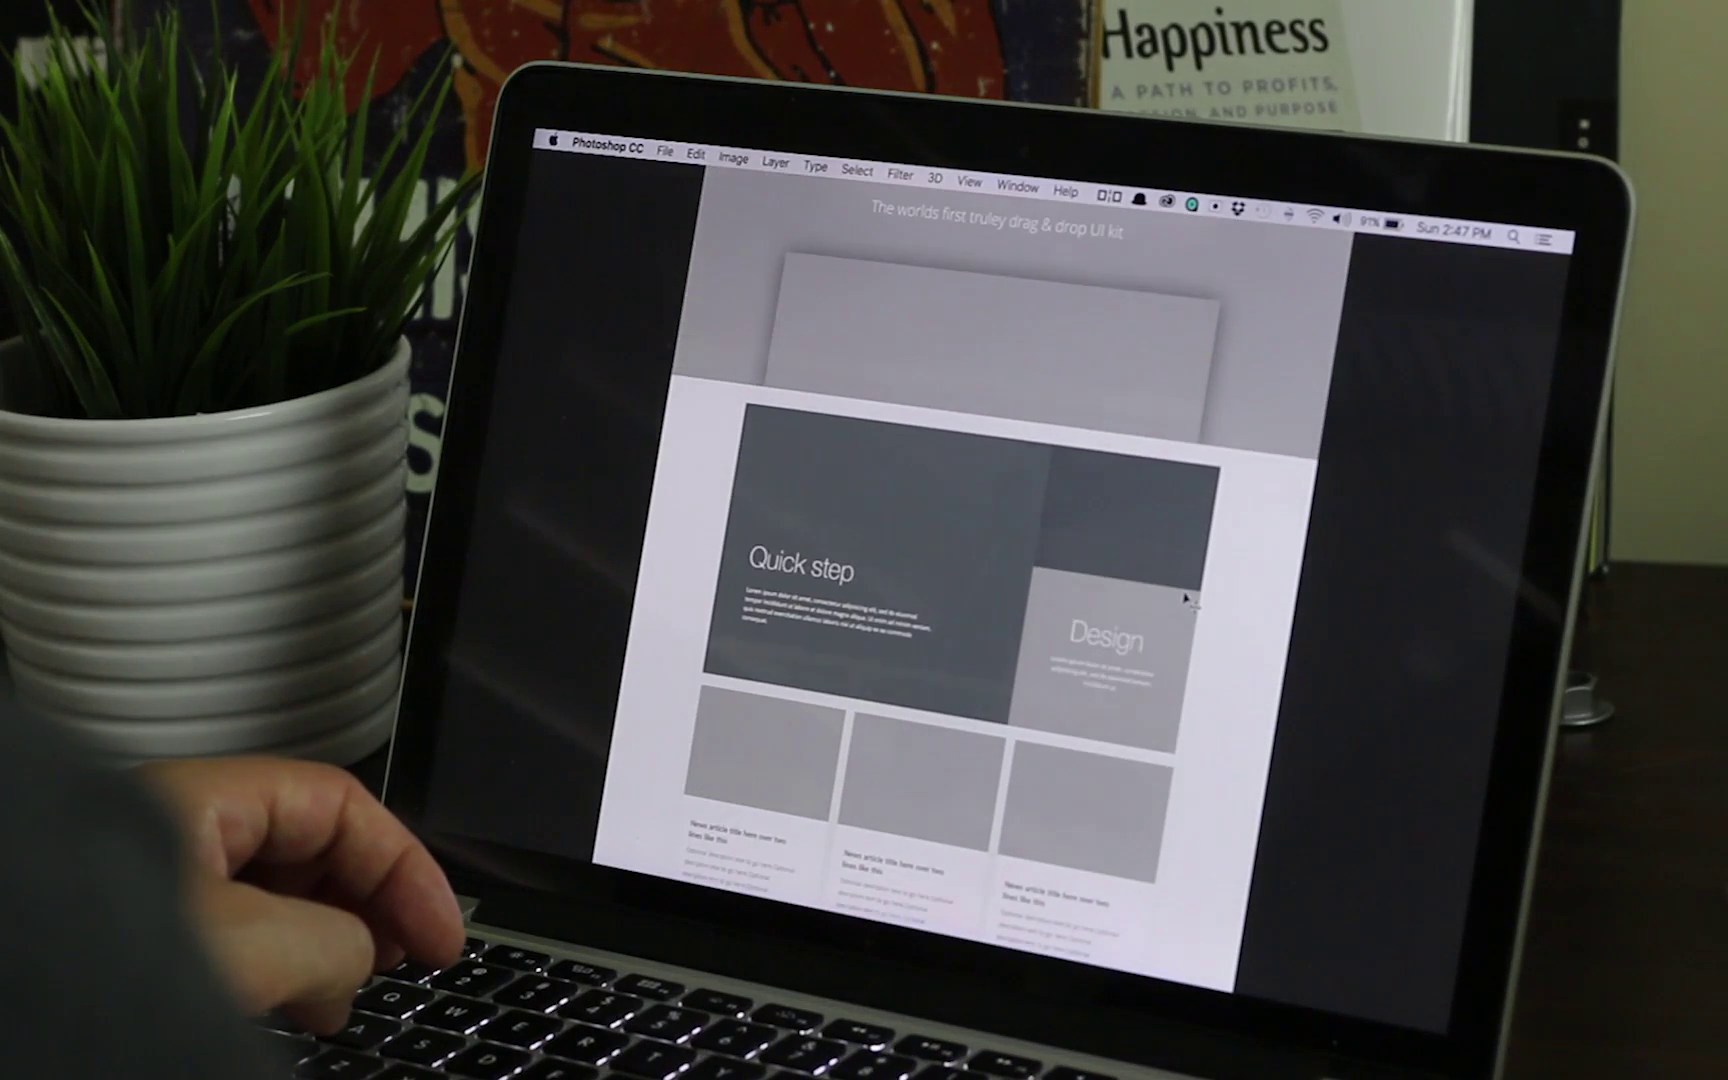
{"action": "scroll", "coordinate": [1186, 598], "scroll_direction": "up", "scroll_amount": 10}
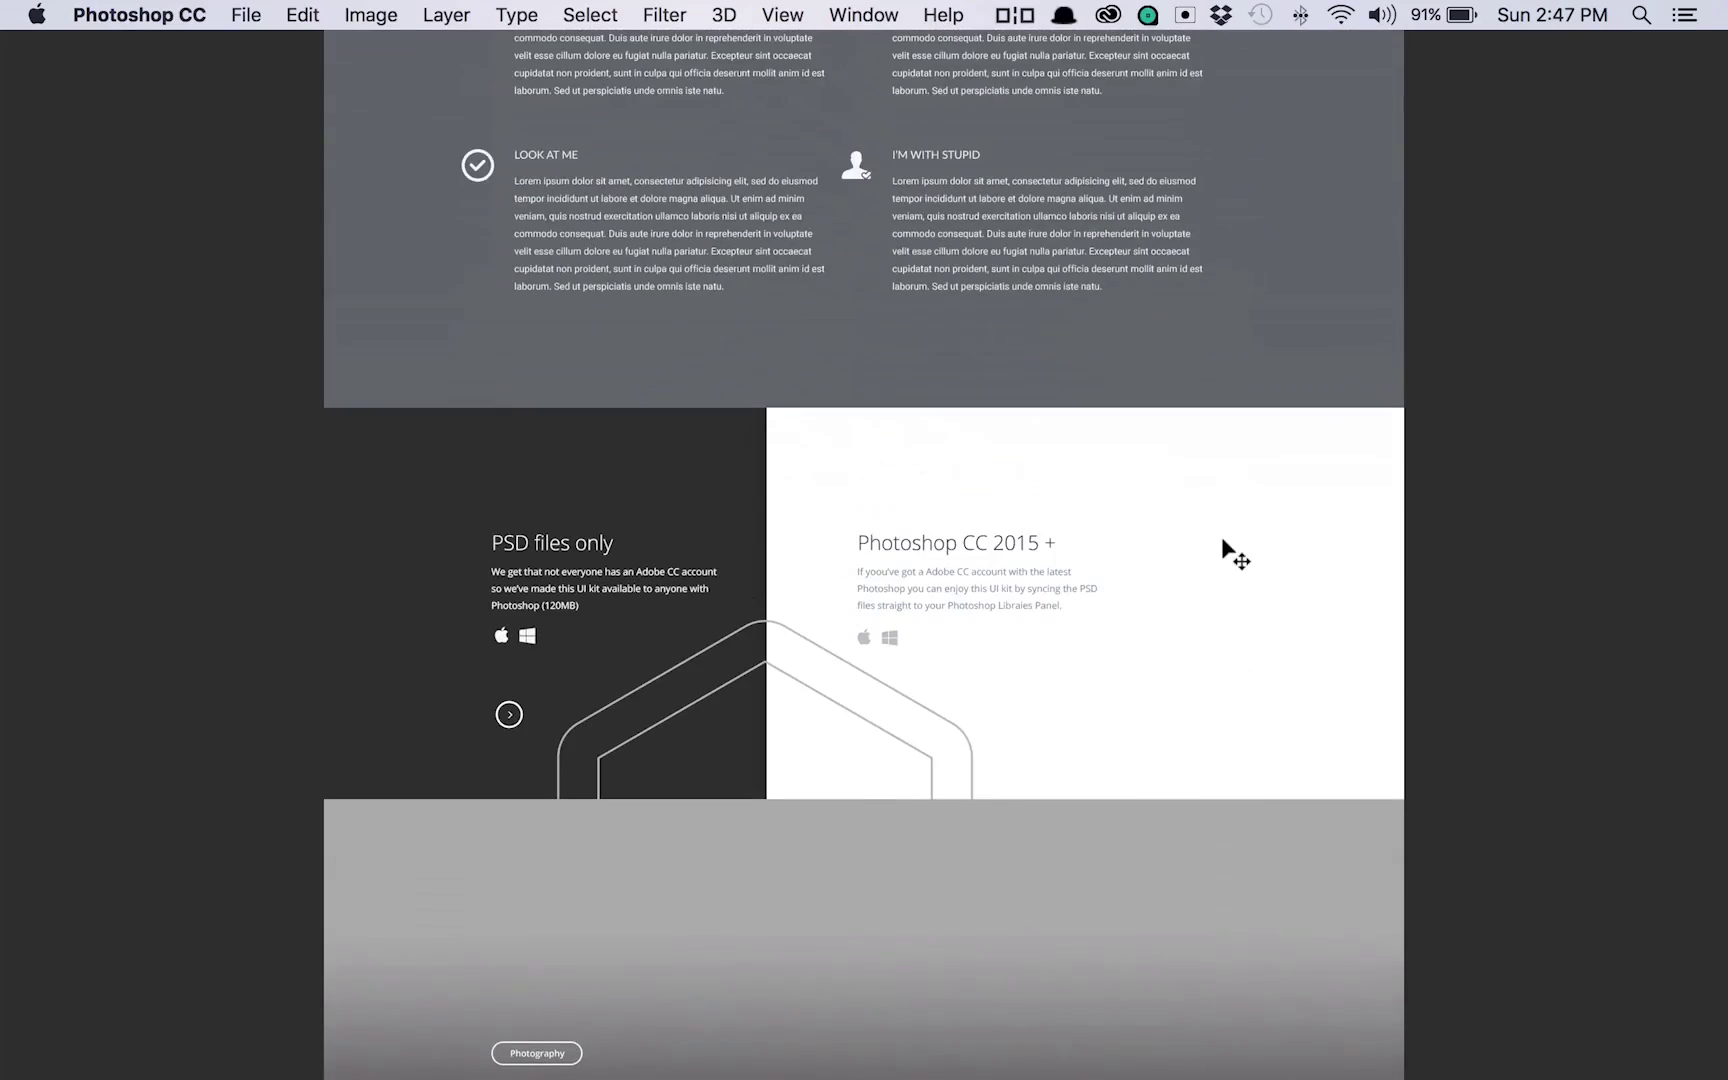
{"action": "scroll", "coordinate": [1222, 548], "scroll_direction": "up", "scroll_amount": 5}
{"action": "scroll", "coordinate": [1222, 548], "scroll_direction": "up", "scroll_amount": 10}
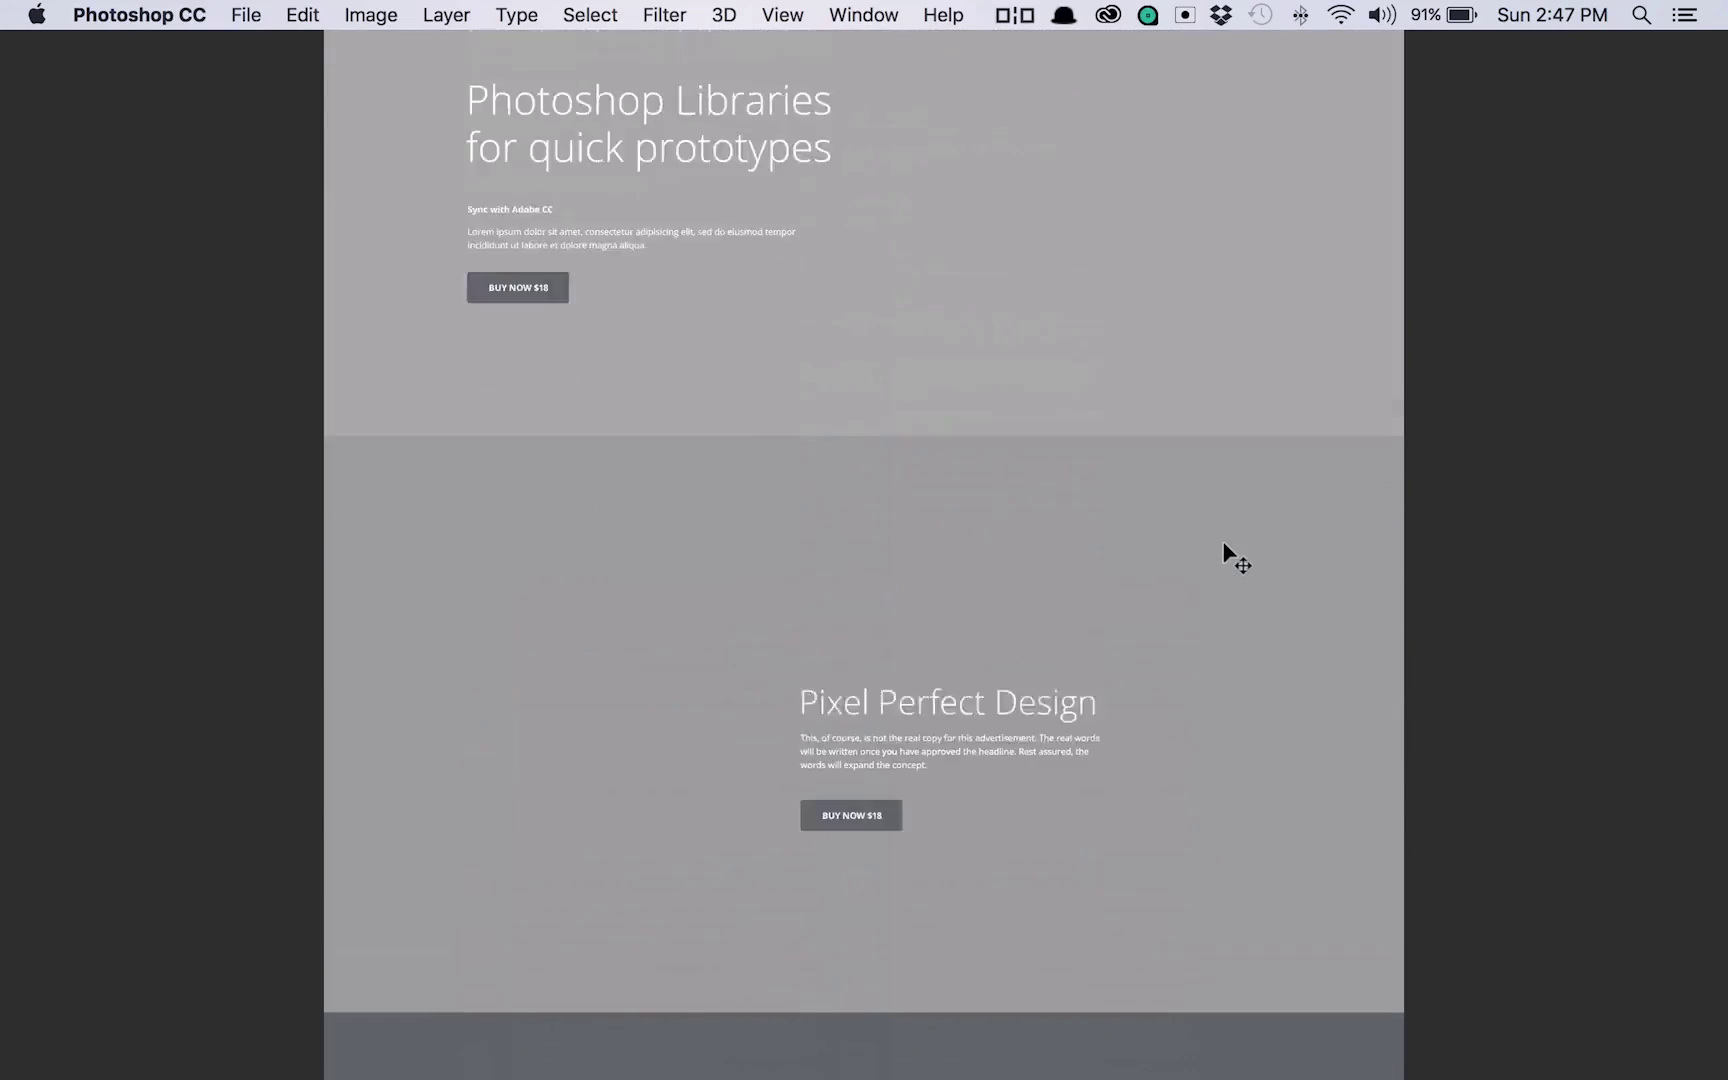
- Restore the panels and zoom out to see more of the page
{"action": "key", "text": "Tab"}
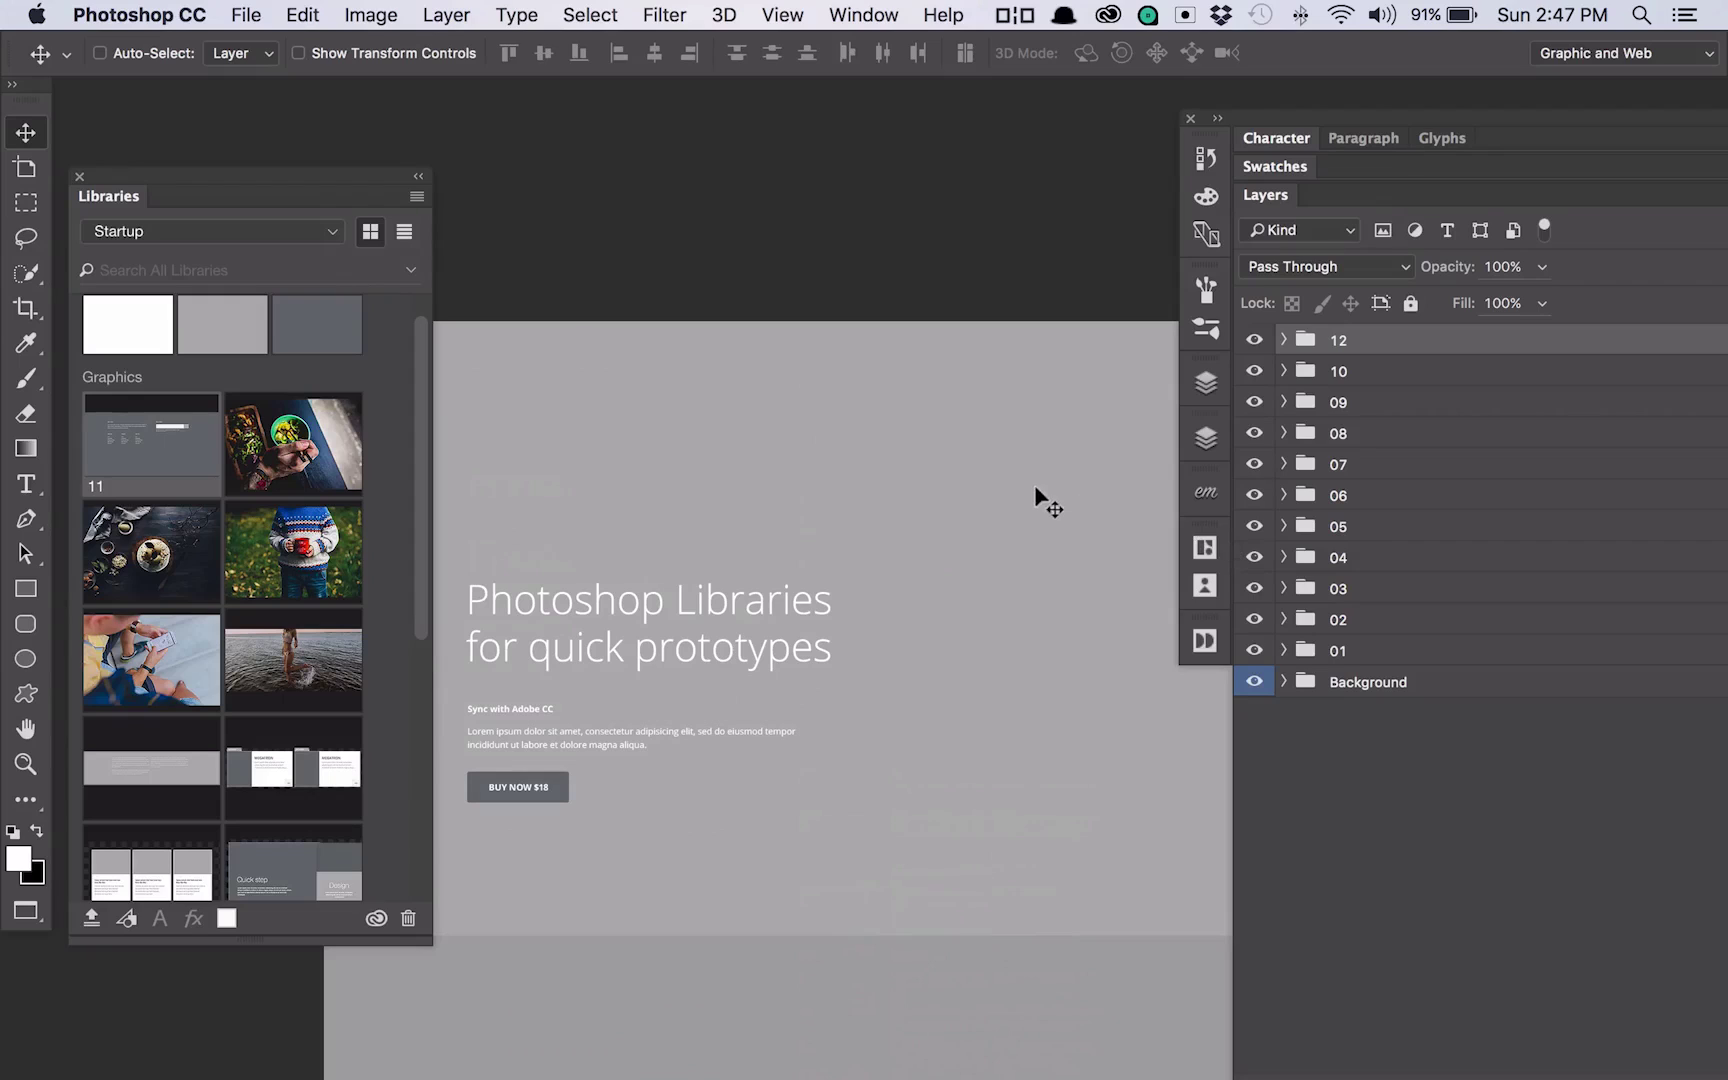
{"action": "key", "text": "super+minus"}
{"action": "scroll", "coordinate": [1075, 493], "scroll_direction": "down", "scroll_amount": 5}
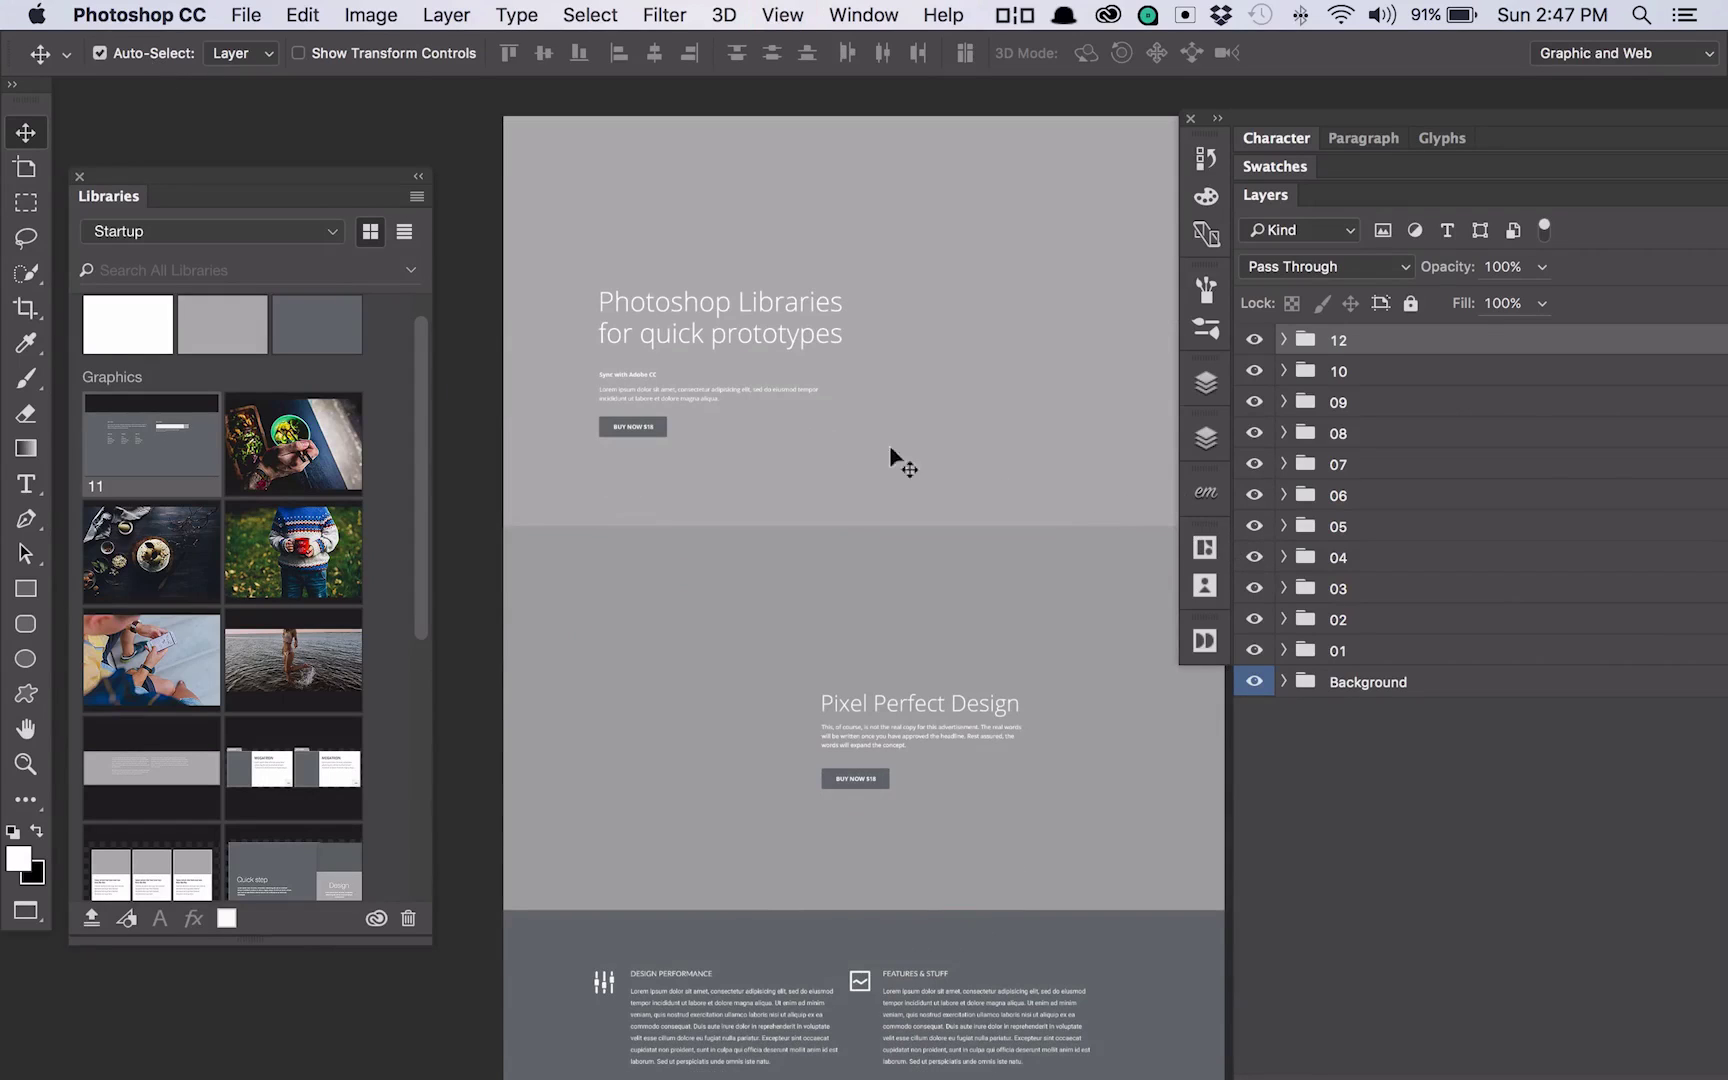
- Fill the hero placeholder with the red-mug photo and reposition it
{"action": "left_click", "coordinate": [940, 412]}
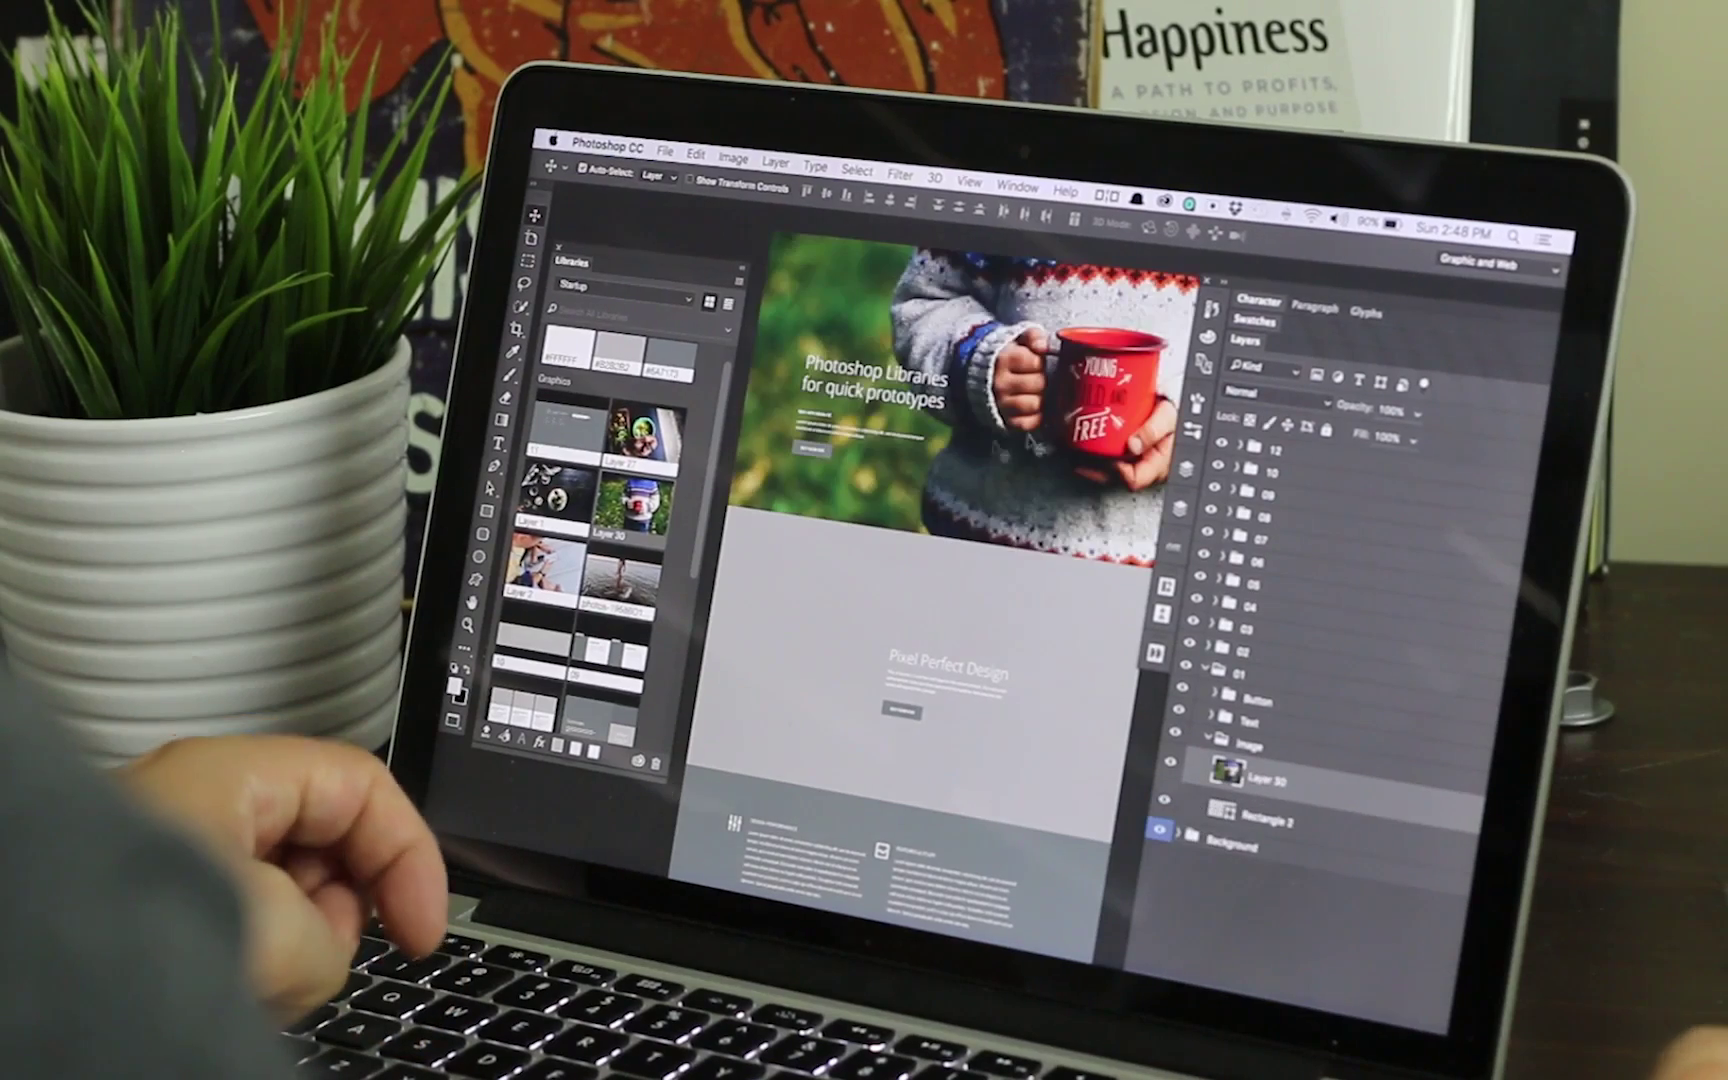
{"action": "left_click_drag", "start_coordinate": [1074, 388], "coordinate": [1064, 430]}
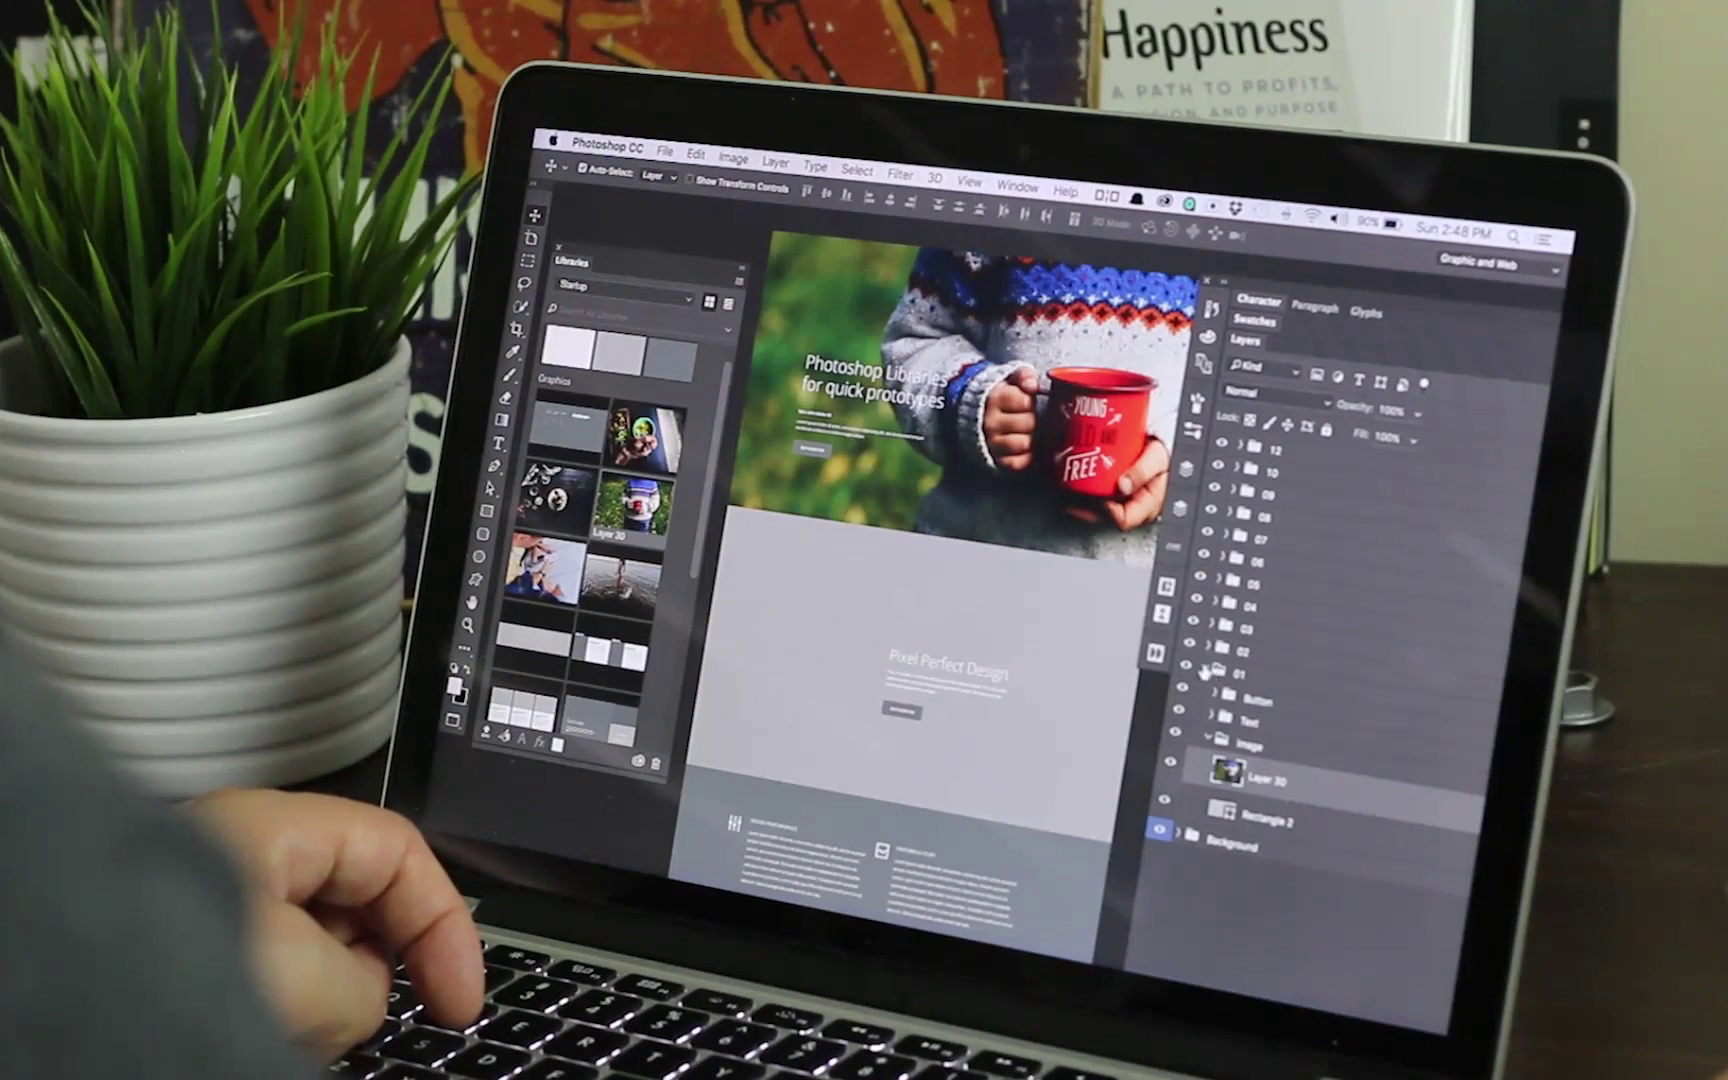
{"action": "left_click", "coordinate": [1204, 671]}
- Clip the wading-woman beach photo into the Pixel Perfect Design placeholder and shift it into place
{"action": "left_click", "coordinate": [1039, 584]}
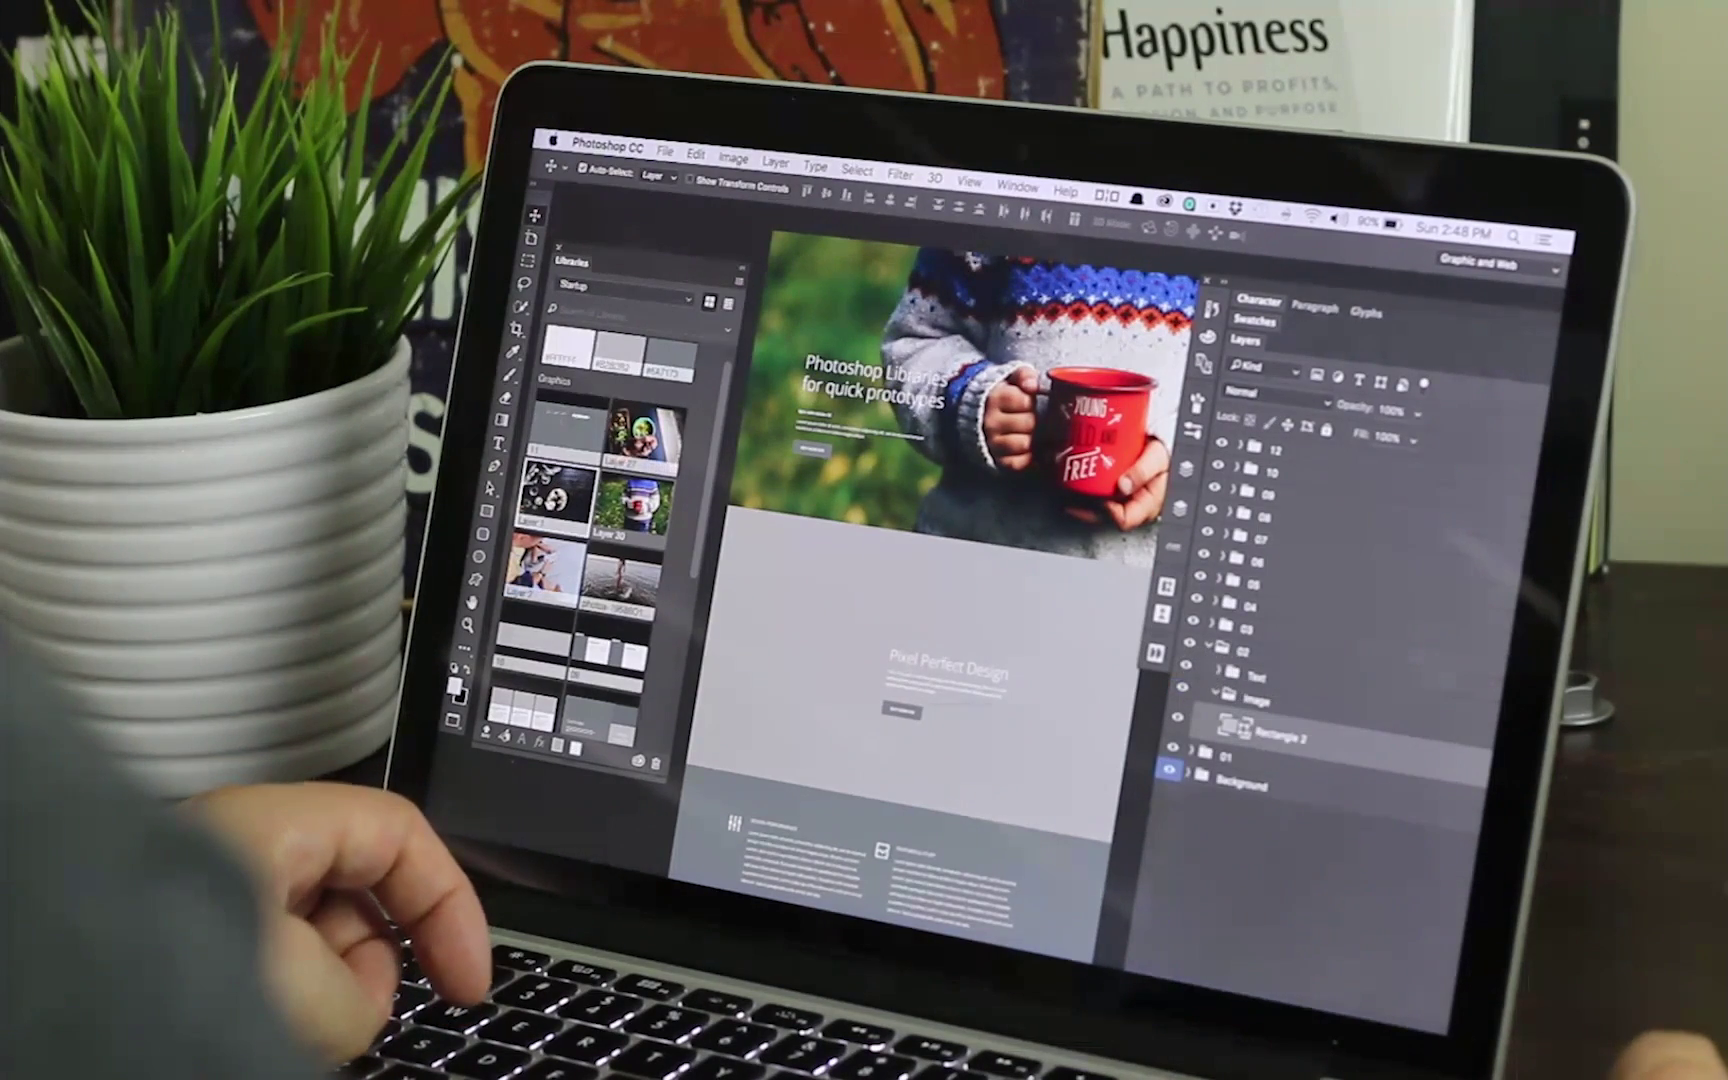
{"action": "left_click_drag", "start_coordinate": [620, 582], "coordinate": [948, 636]}
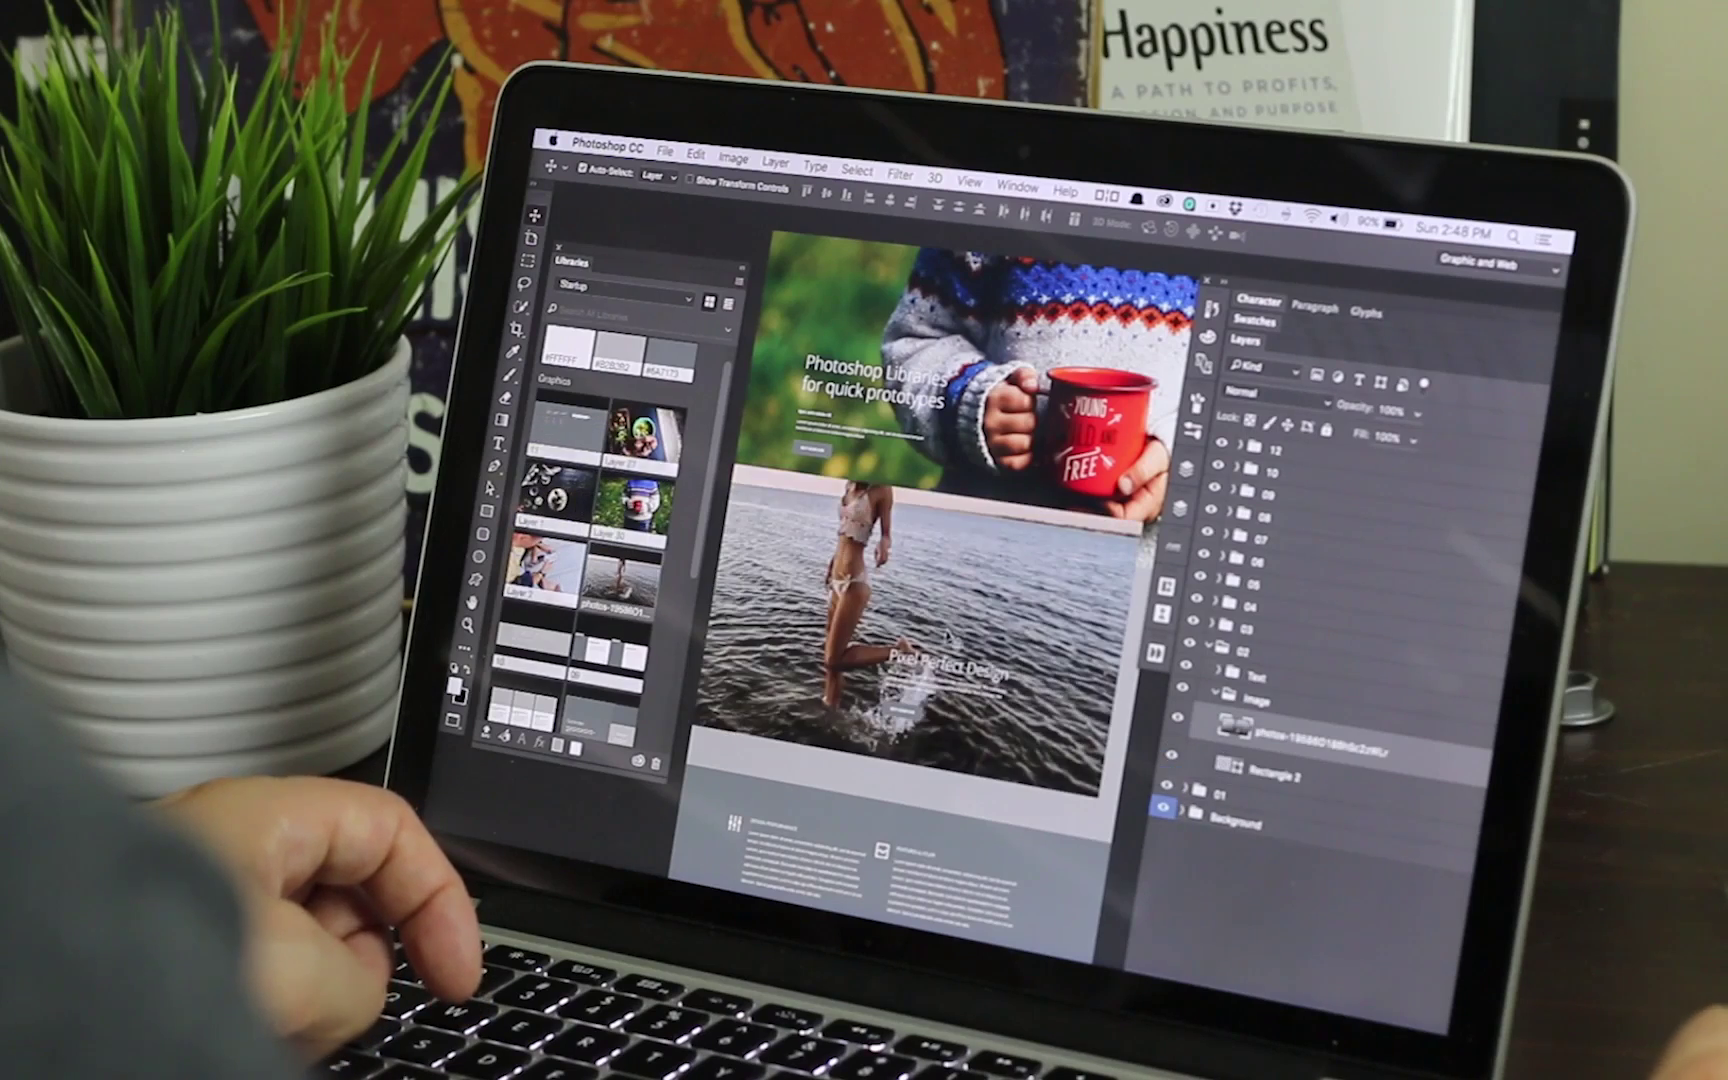
{"action": "left_click", "coordinate": [1252, 747], "text": "alt"}
{"action": "left_click_drag", "start_coordinate": [970, 621], "coordinate": [1010, 595]}
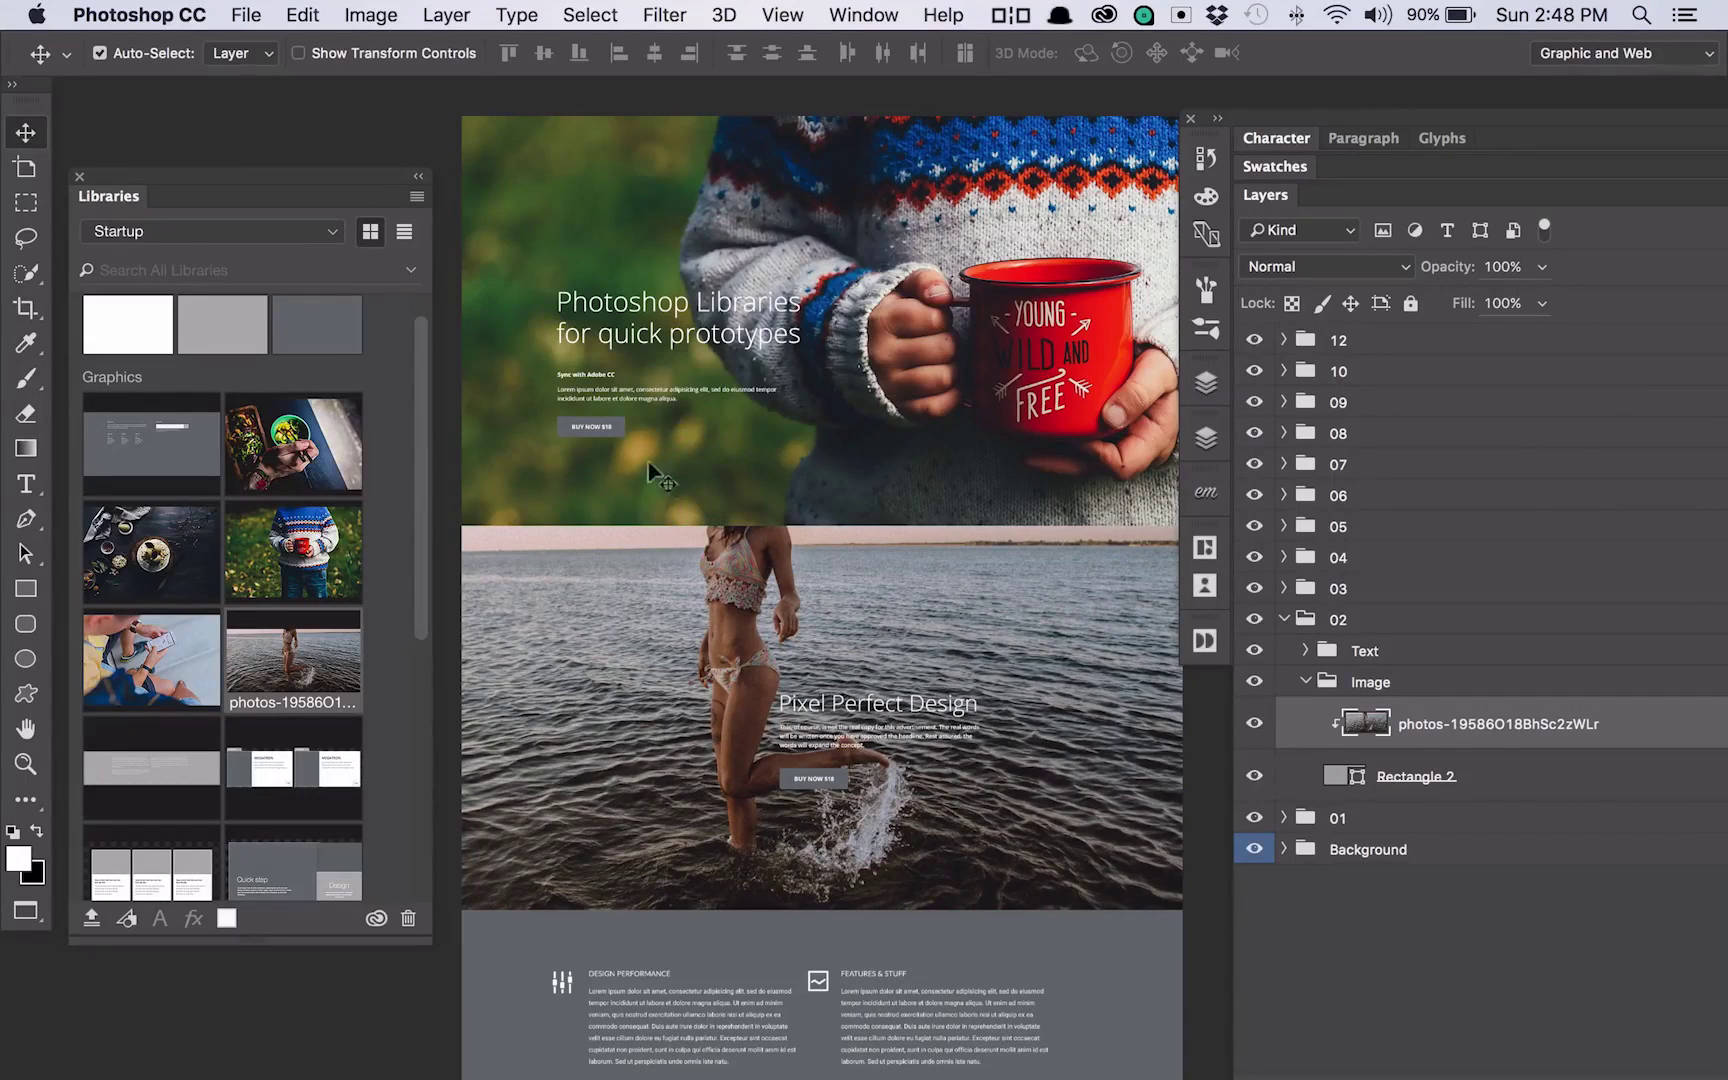
{"action": "left_click", "coordinate": [612, 418]}
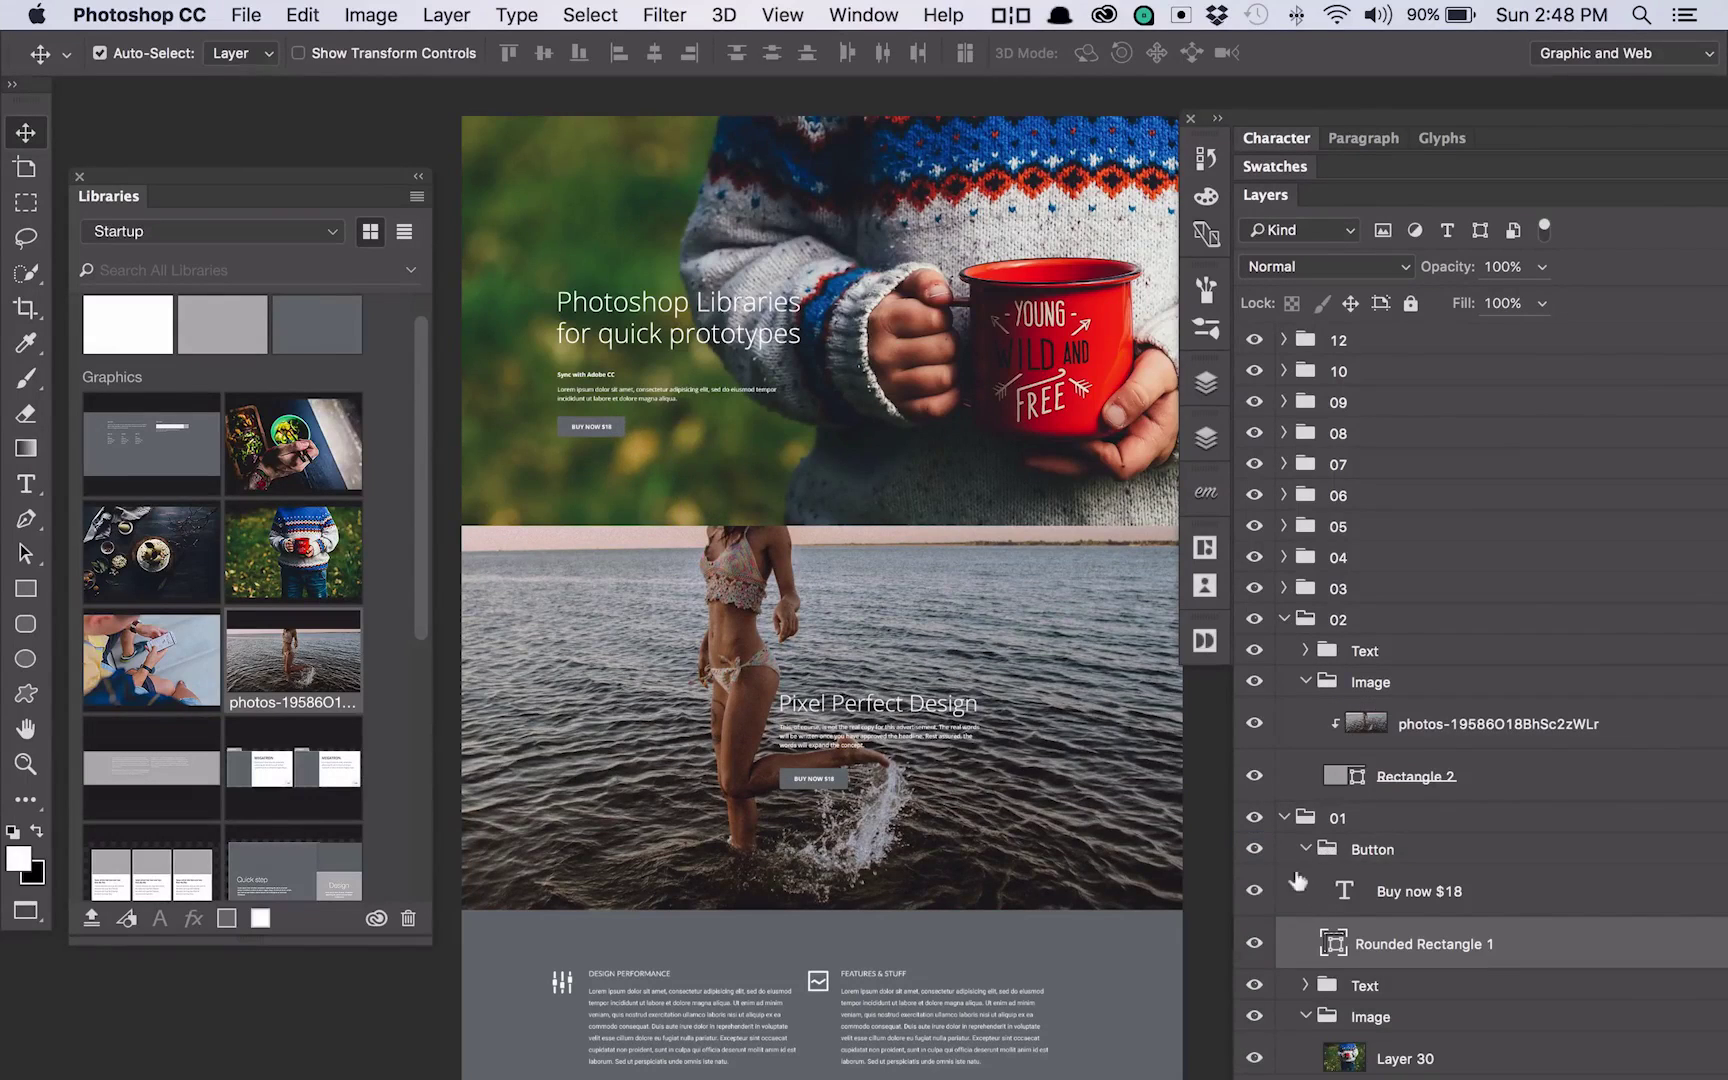
- Fill the Buy now button with the cyan colour
{"action": "double_click", "coordinate": [1333, 940]}
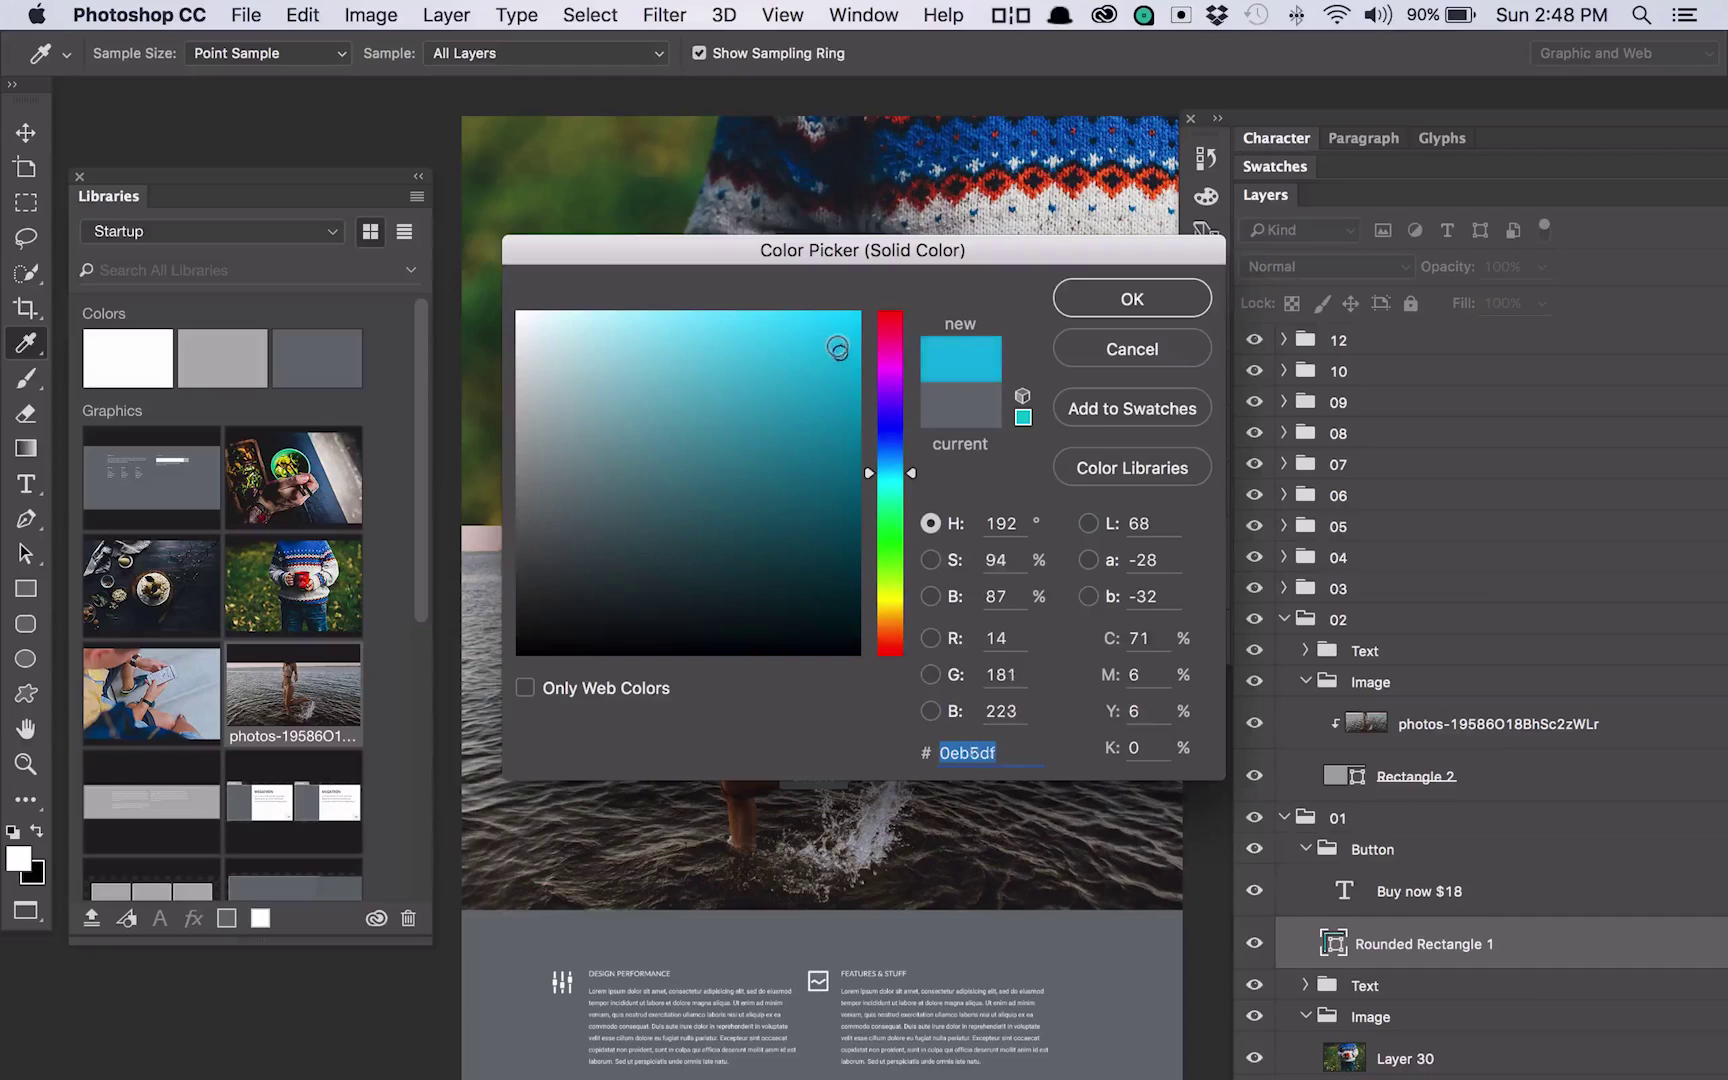
{"action": "left_click", "coordinate": [1107, 302]}
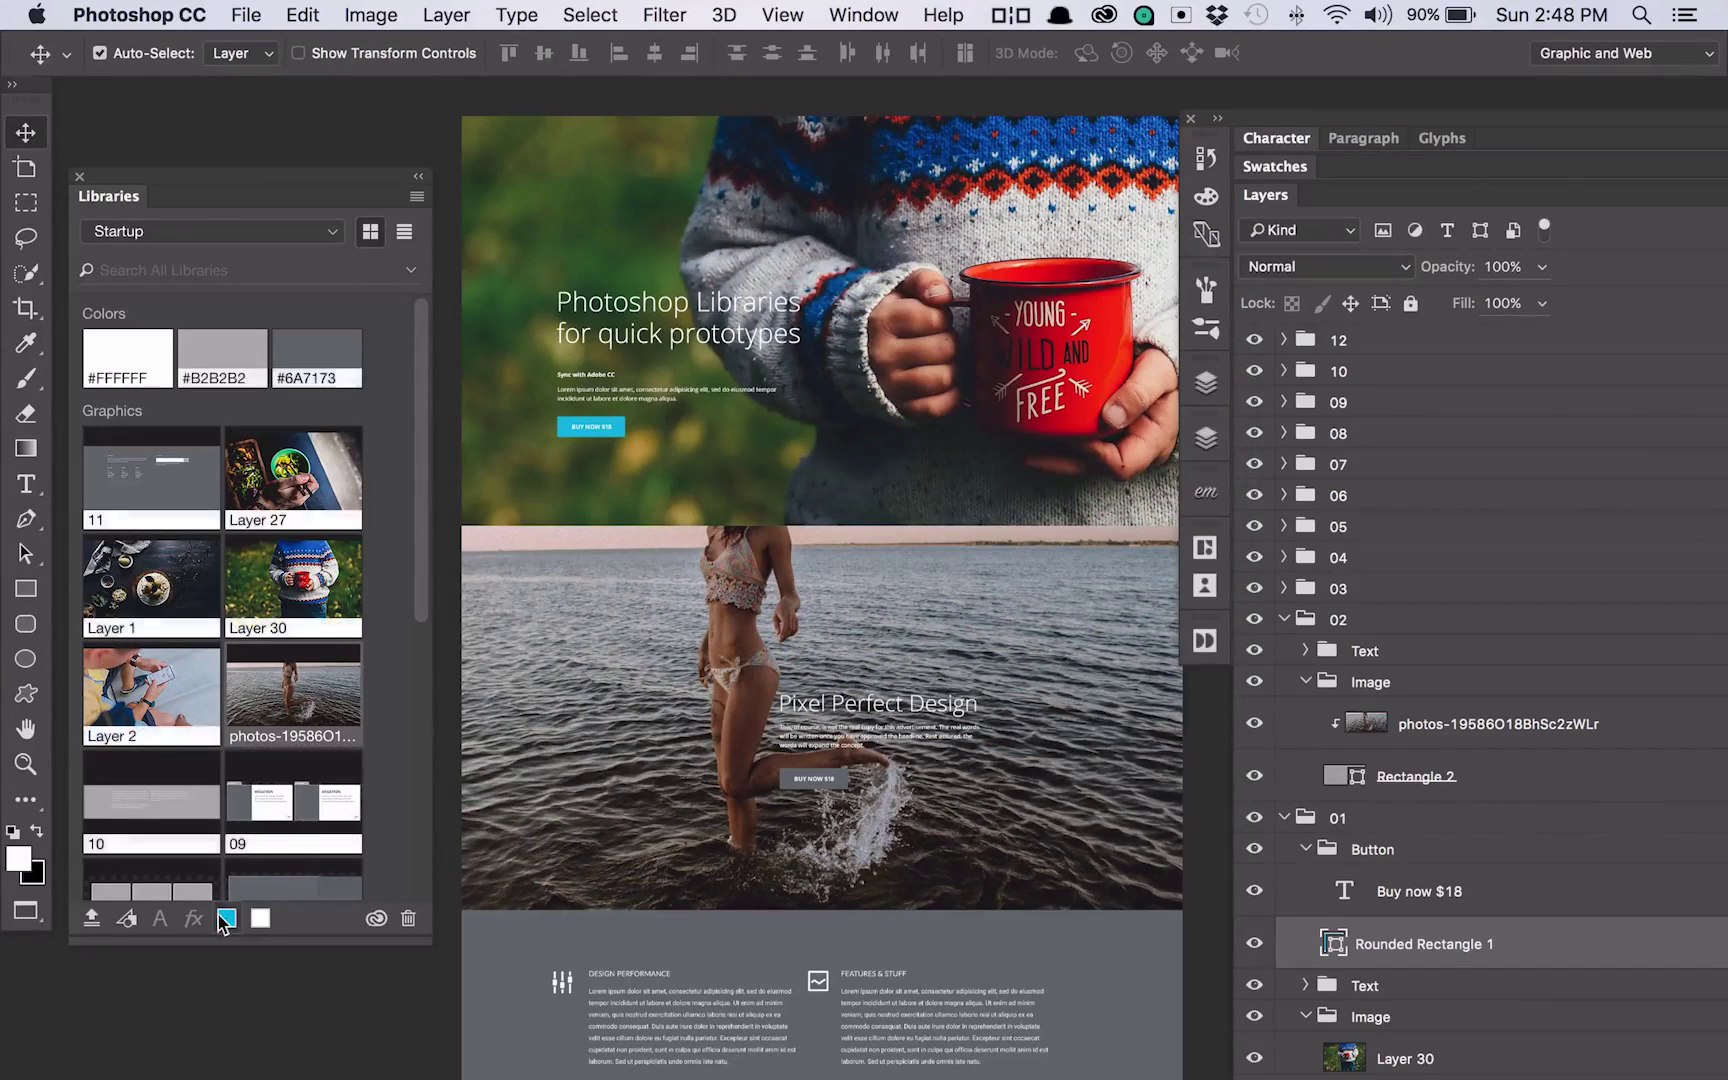
{"action": "scroll", "coordinate": [818, 258], "scroll_direction": "down", "scroll_amount": 5}
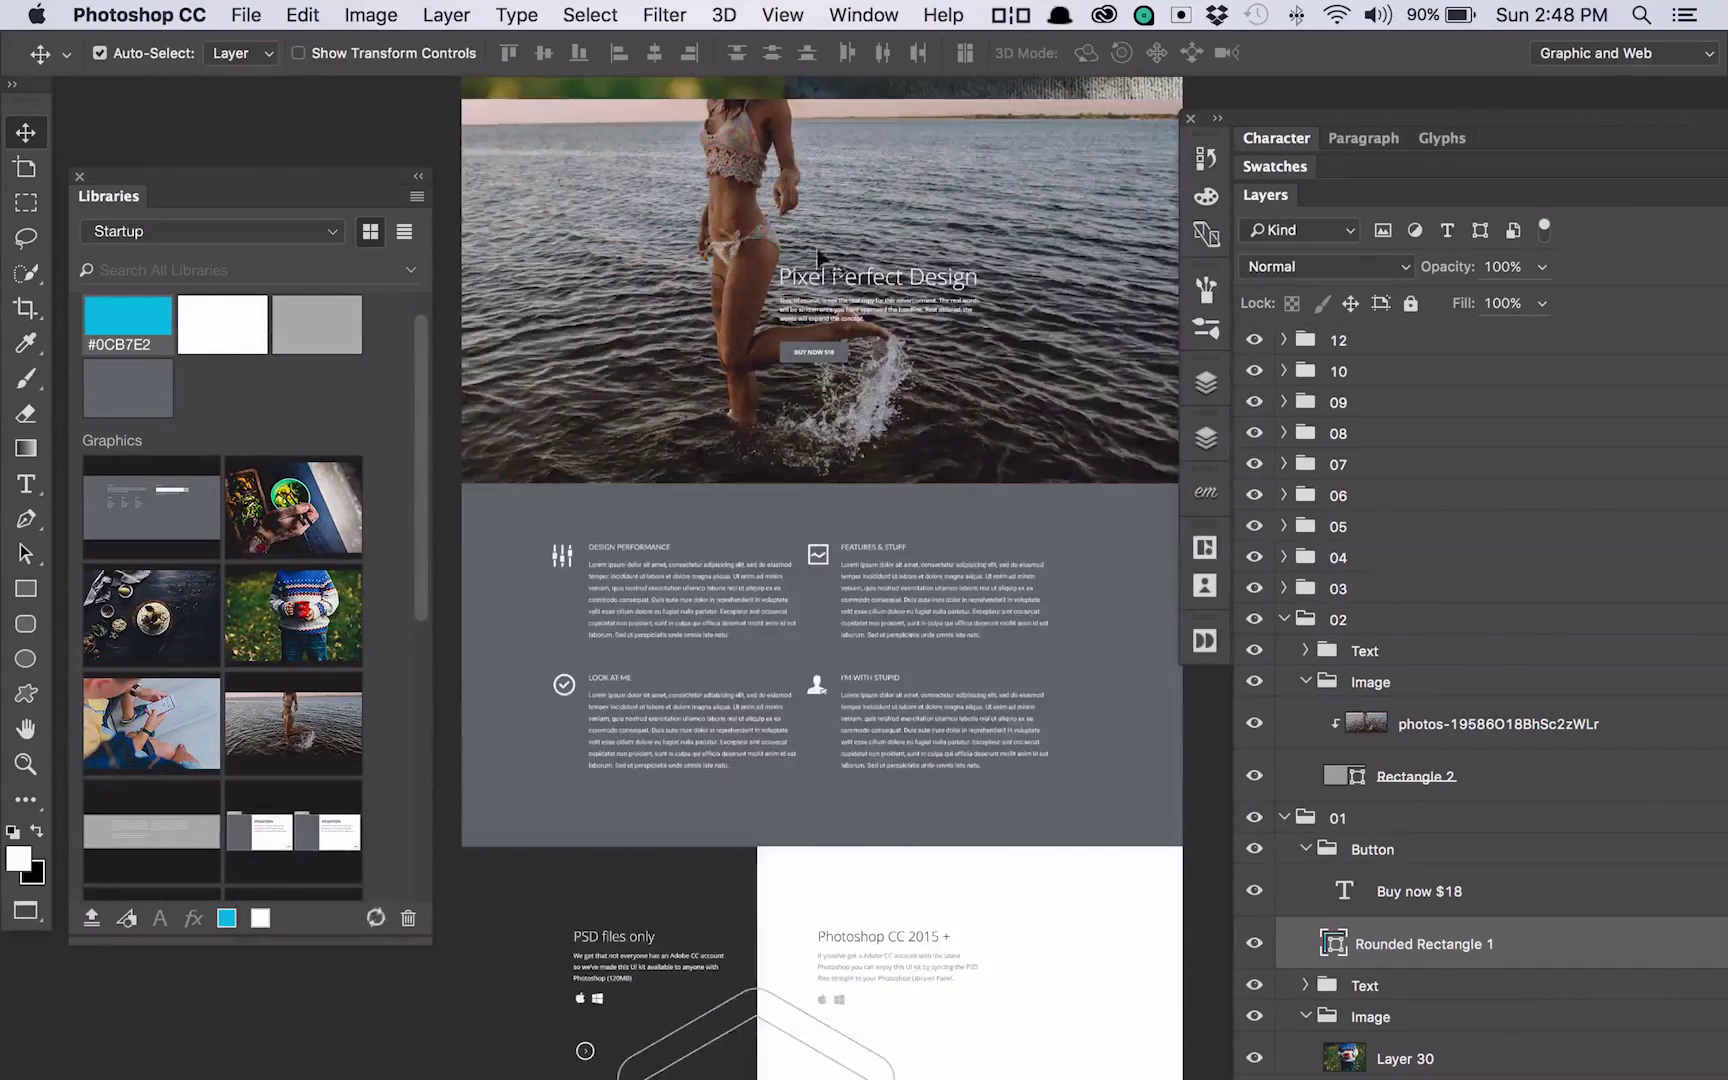
{"action": "key", "text": "super+plus"}
- Fill the features section's grey background with cyan #0CB7E2
{"action": "scroll", "coordinate": [845, 368], "scroll_direction": "up", "scroll_amount": 6}
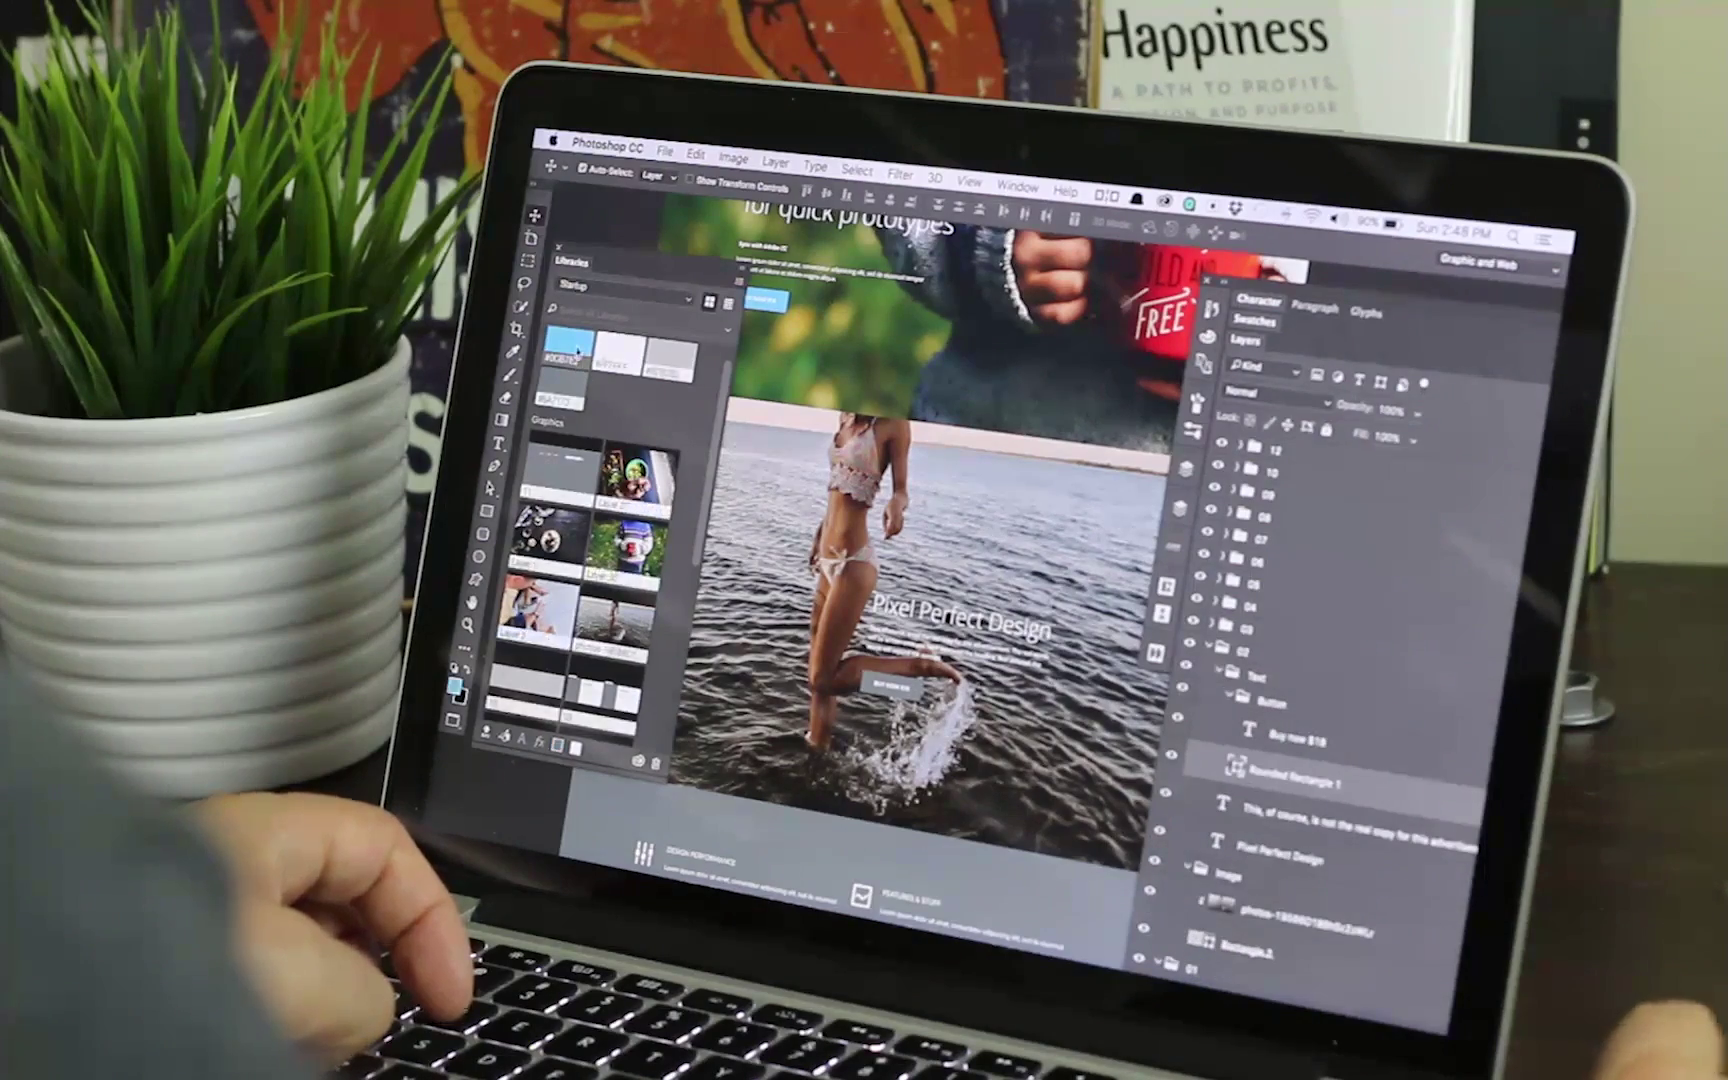
{"action": "scroll", "coordinate": [1022, 622], "scroll_direction": "down", "scroll_amount": 3}
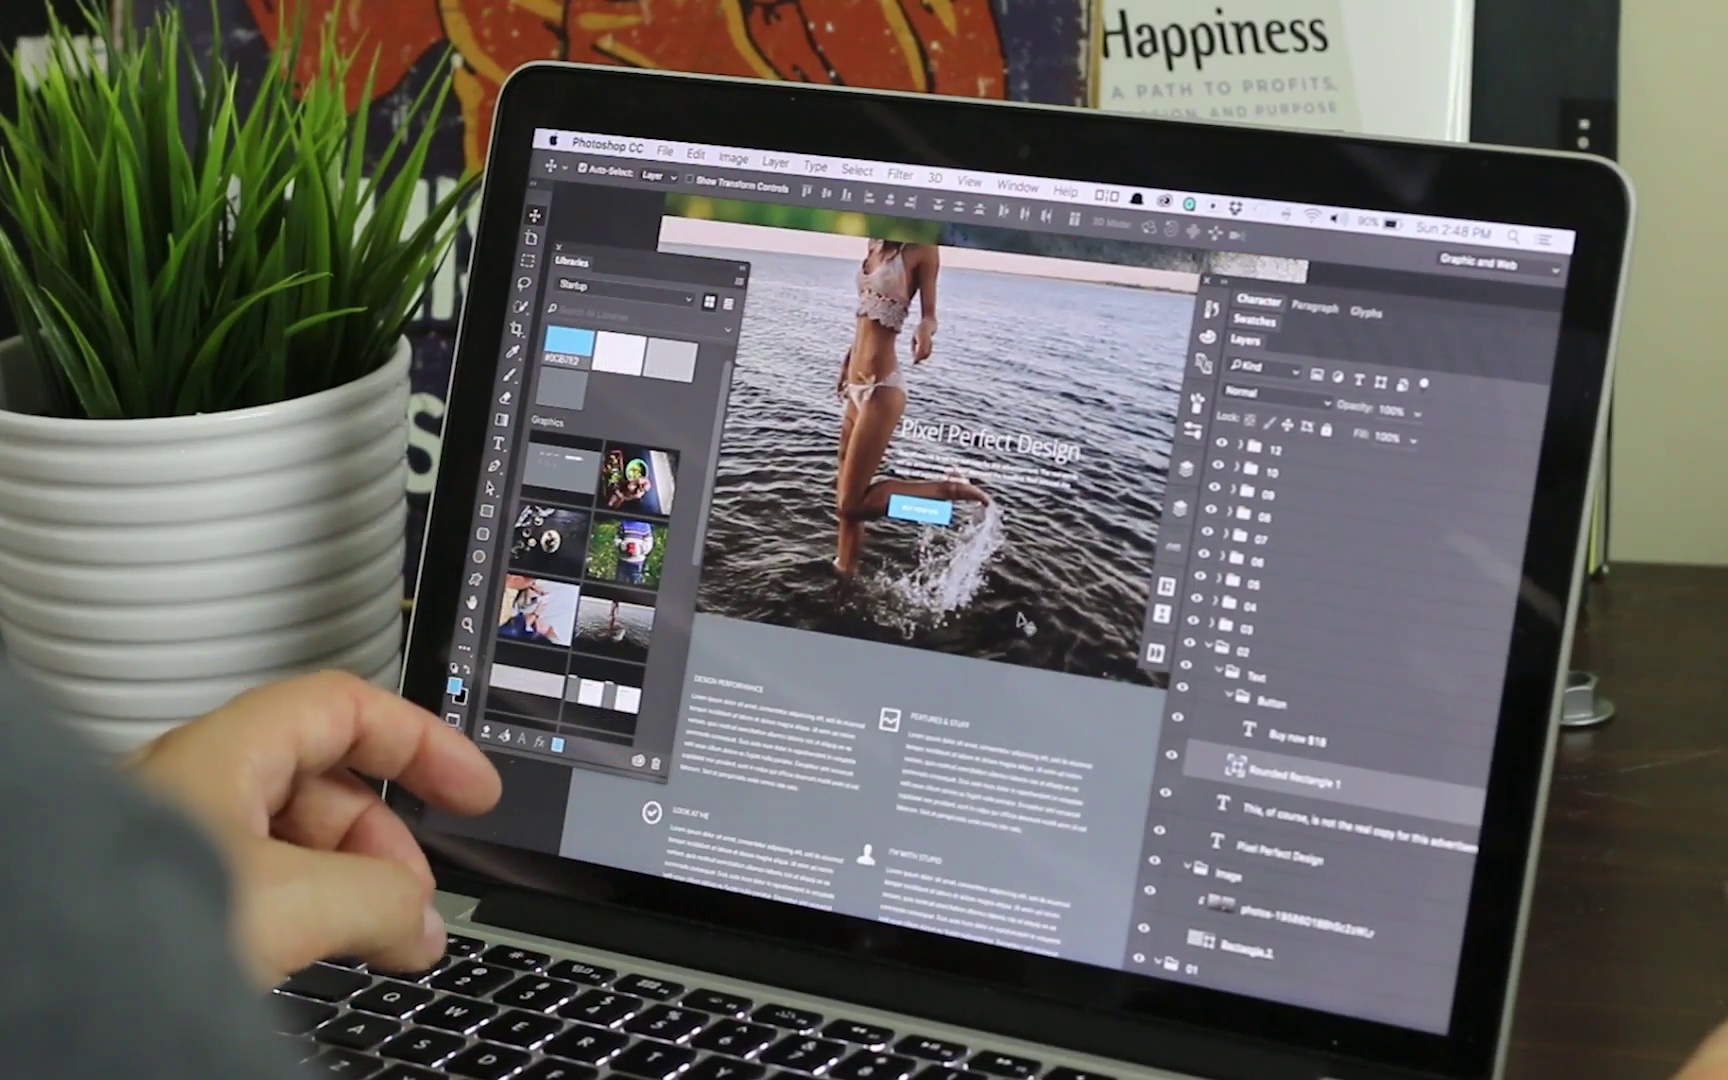
{"action": "scroll", "coordinate": [1022, 622], "scroll_direction": "down", "scroll_amount": 3}
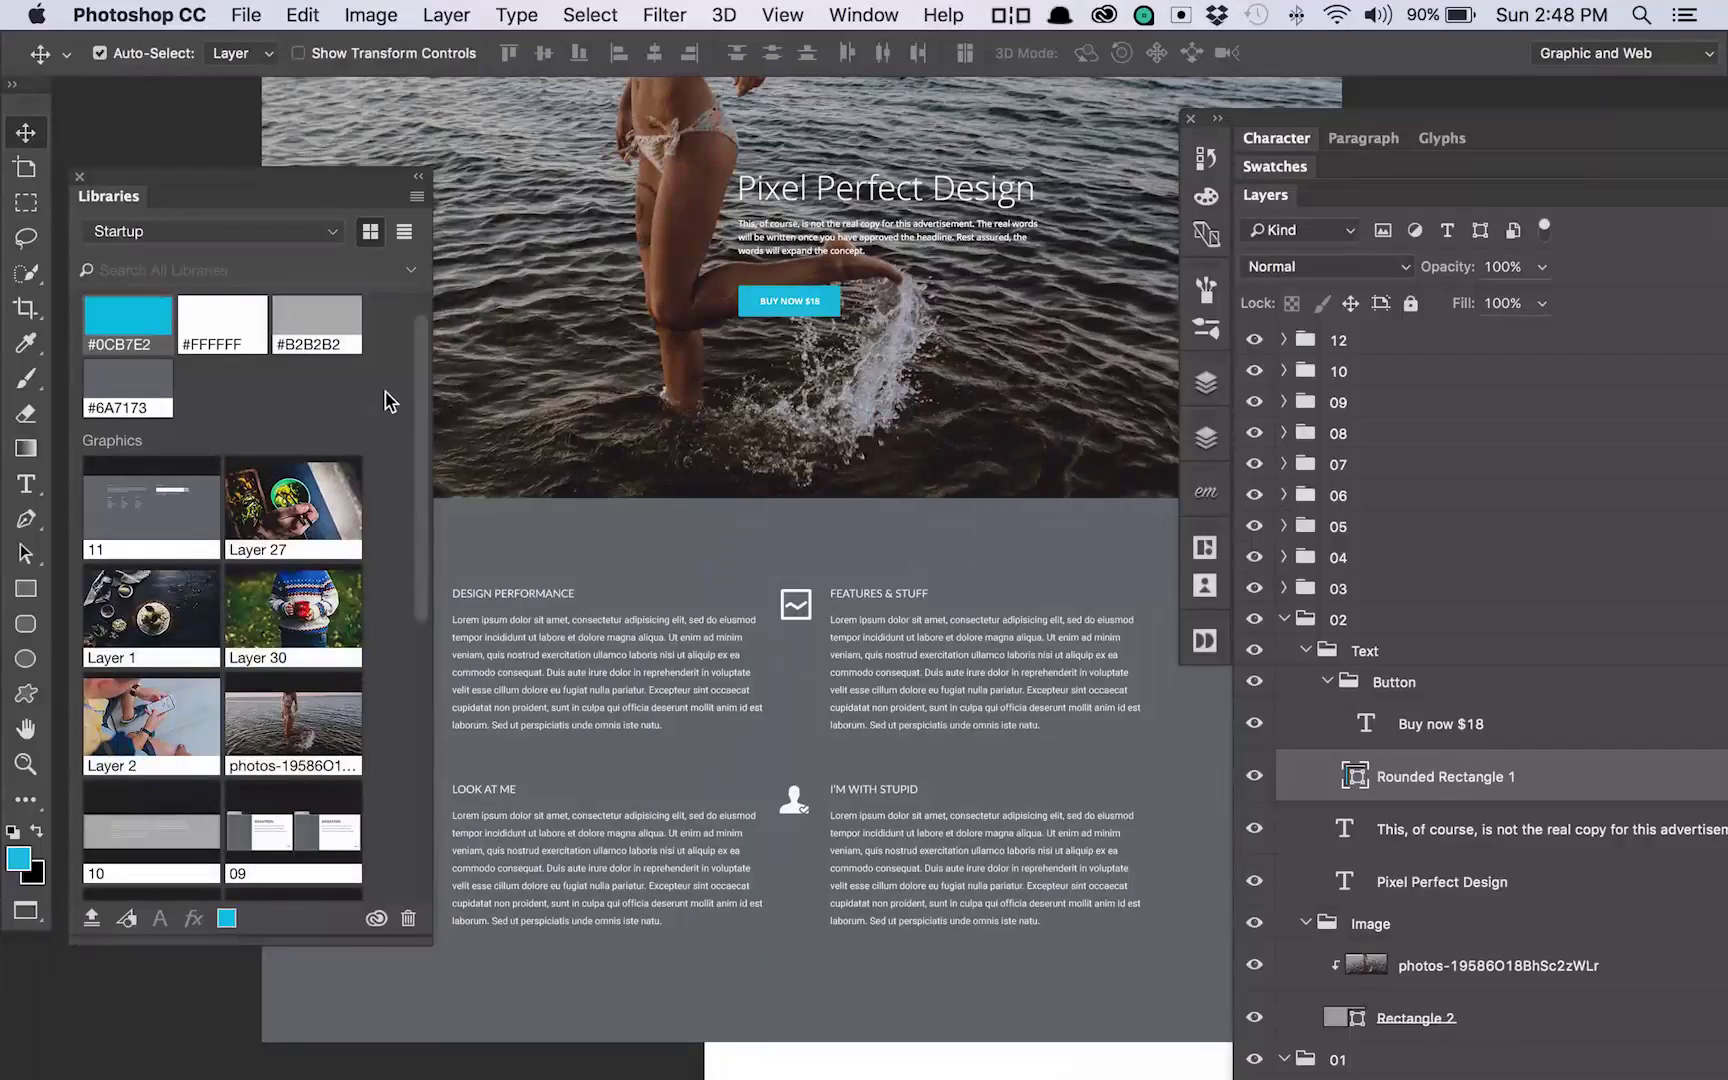
{"action": "scroll", "coordinate": [388, 401], "scroll_direction": "down", "scroll_amount": 3}
{"action": "scroll", "coordinate": [744, 520], "scroll_direction": "down", "scroll_amount": 6}
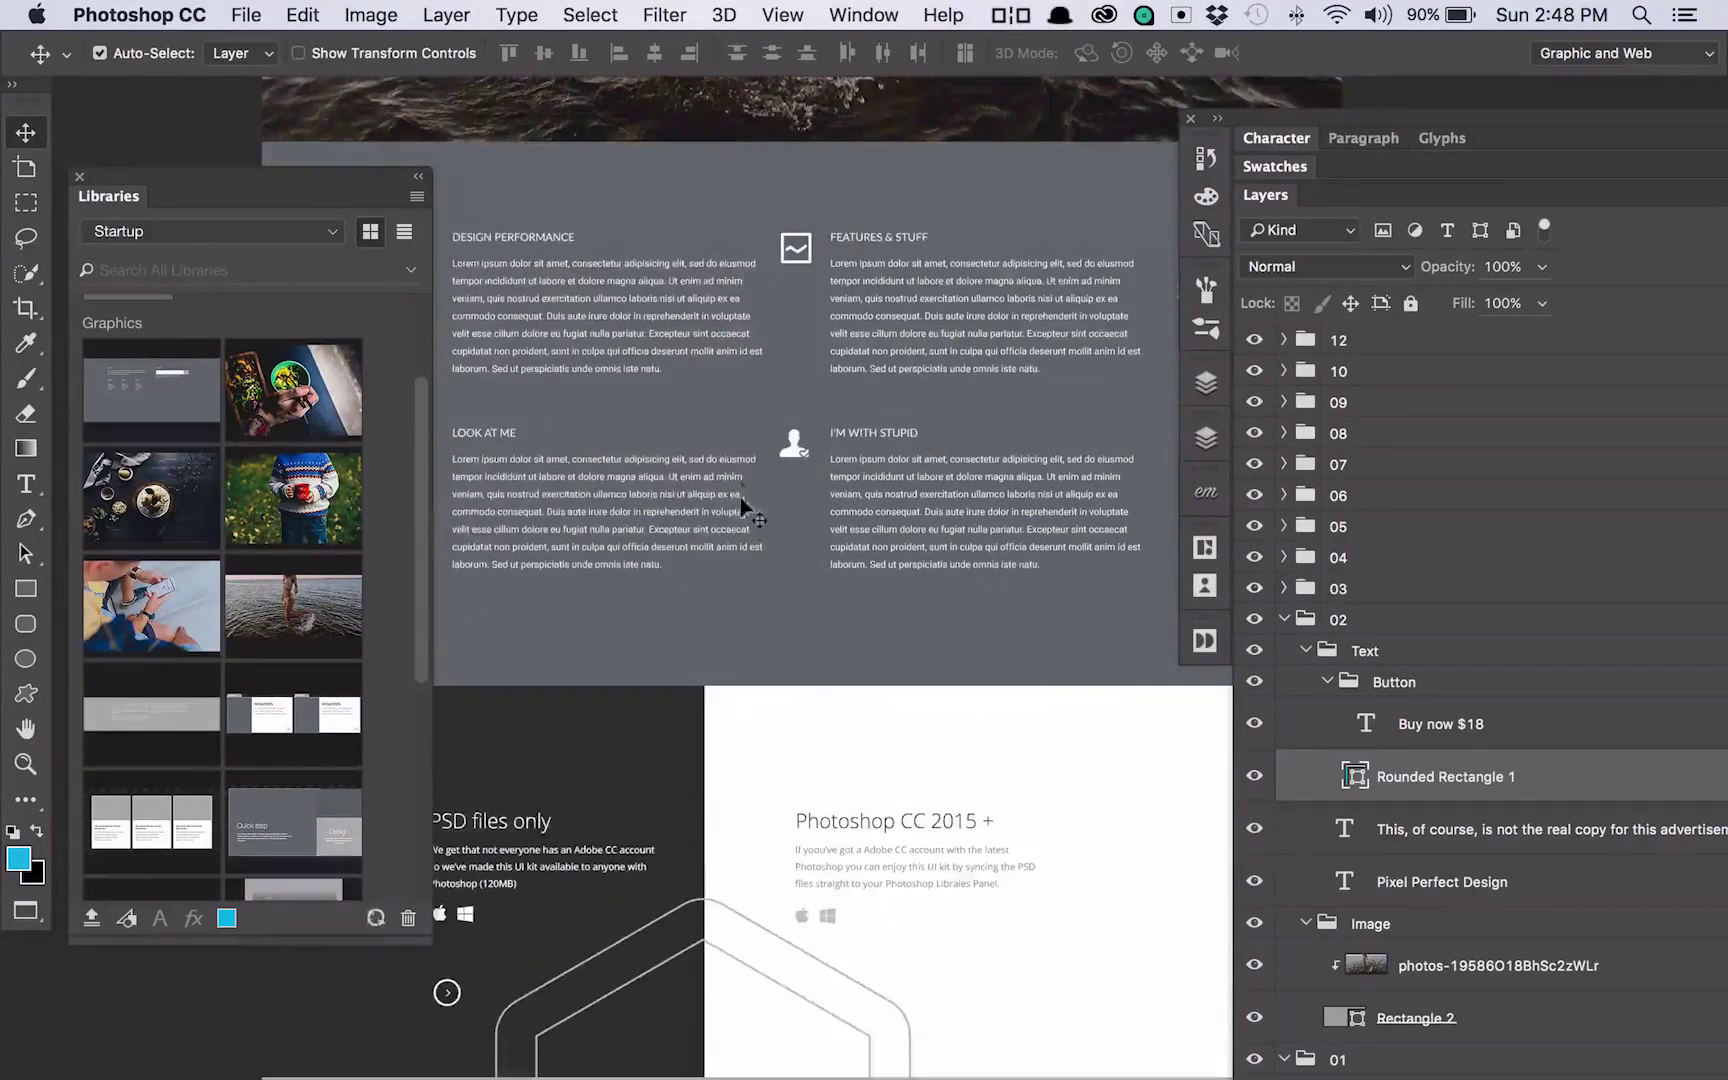
{"action": "left_click", "coordinate": [700, 172]}
{"action": "scroll", "coordinate": [316, 612], "scroll_direction": "up", "scroll_amount": 3}
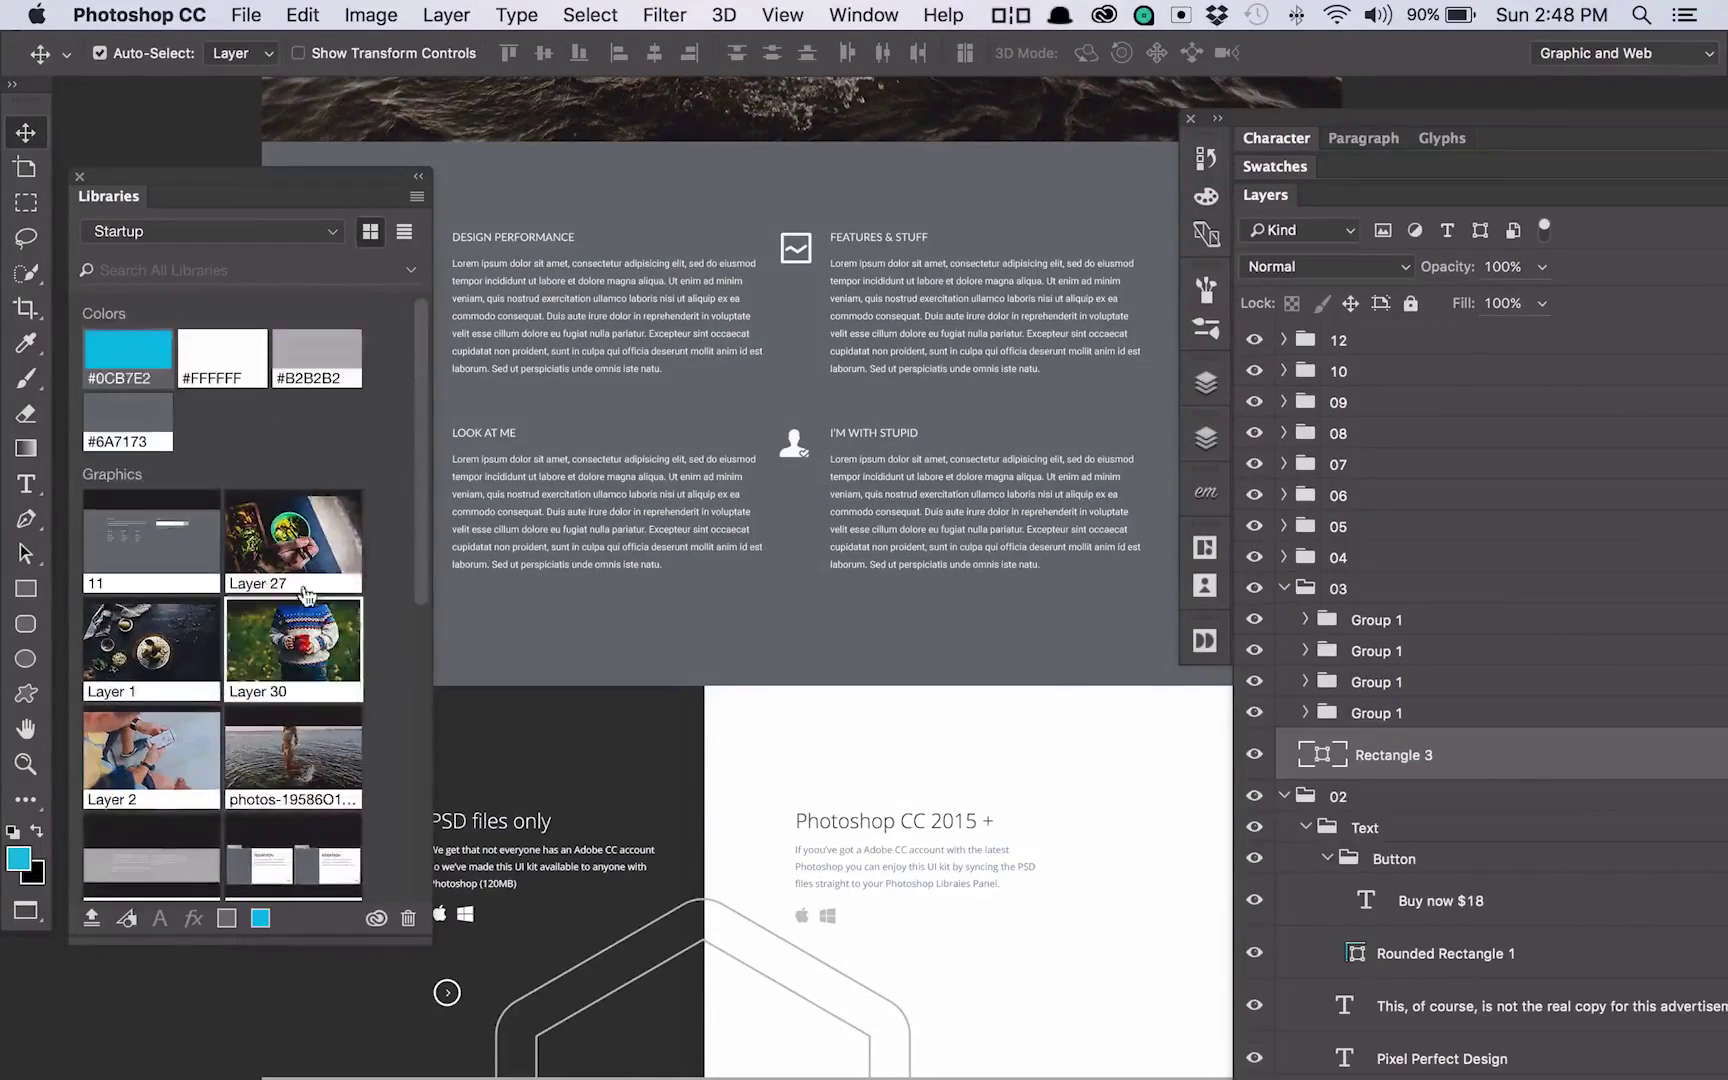
{"action": "left_click", "coordinate": [158, 368]}
{"action": "scroll", "coordinate": [1041, 505], "scroll_direction": "down", "scroll_amount": 6}
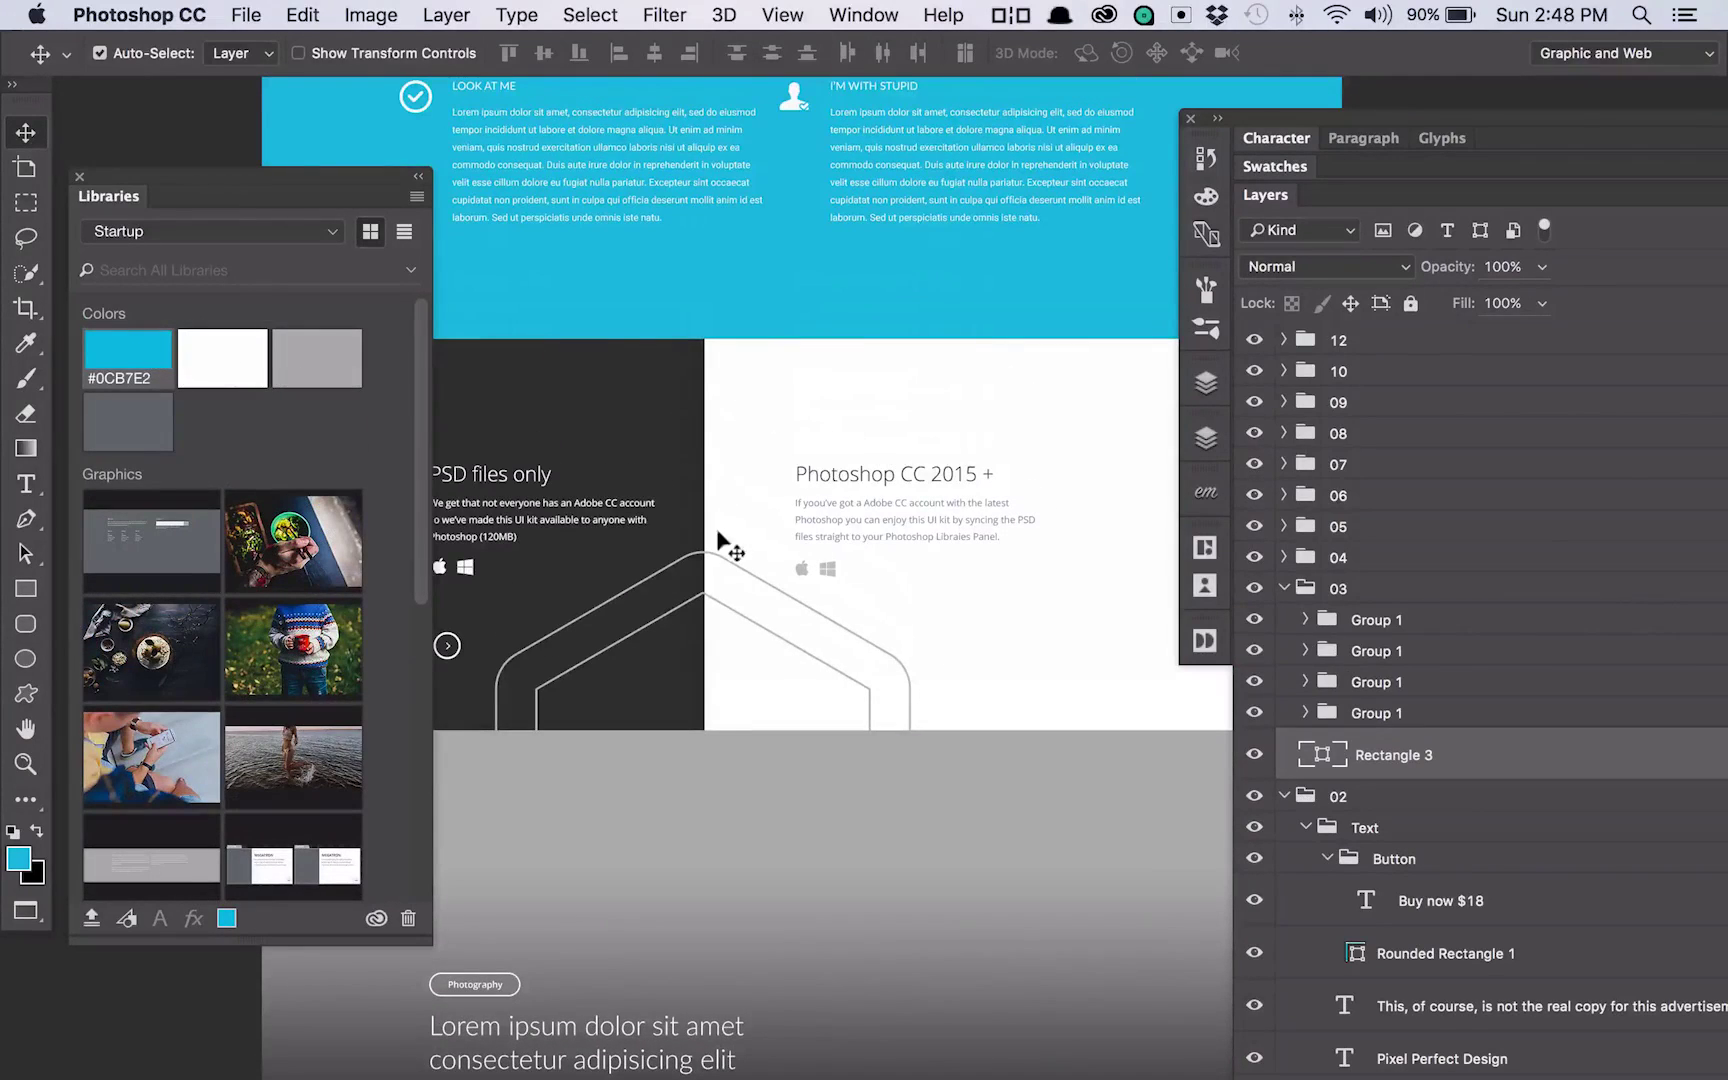
- Give the PSD files only hexagon outlines a cyan stroke via Layer Style
{"action": "left_click", "coordinate": [740, 570]}
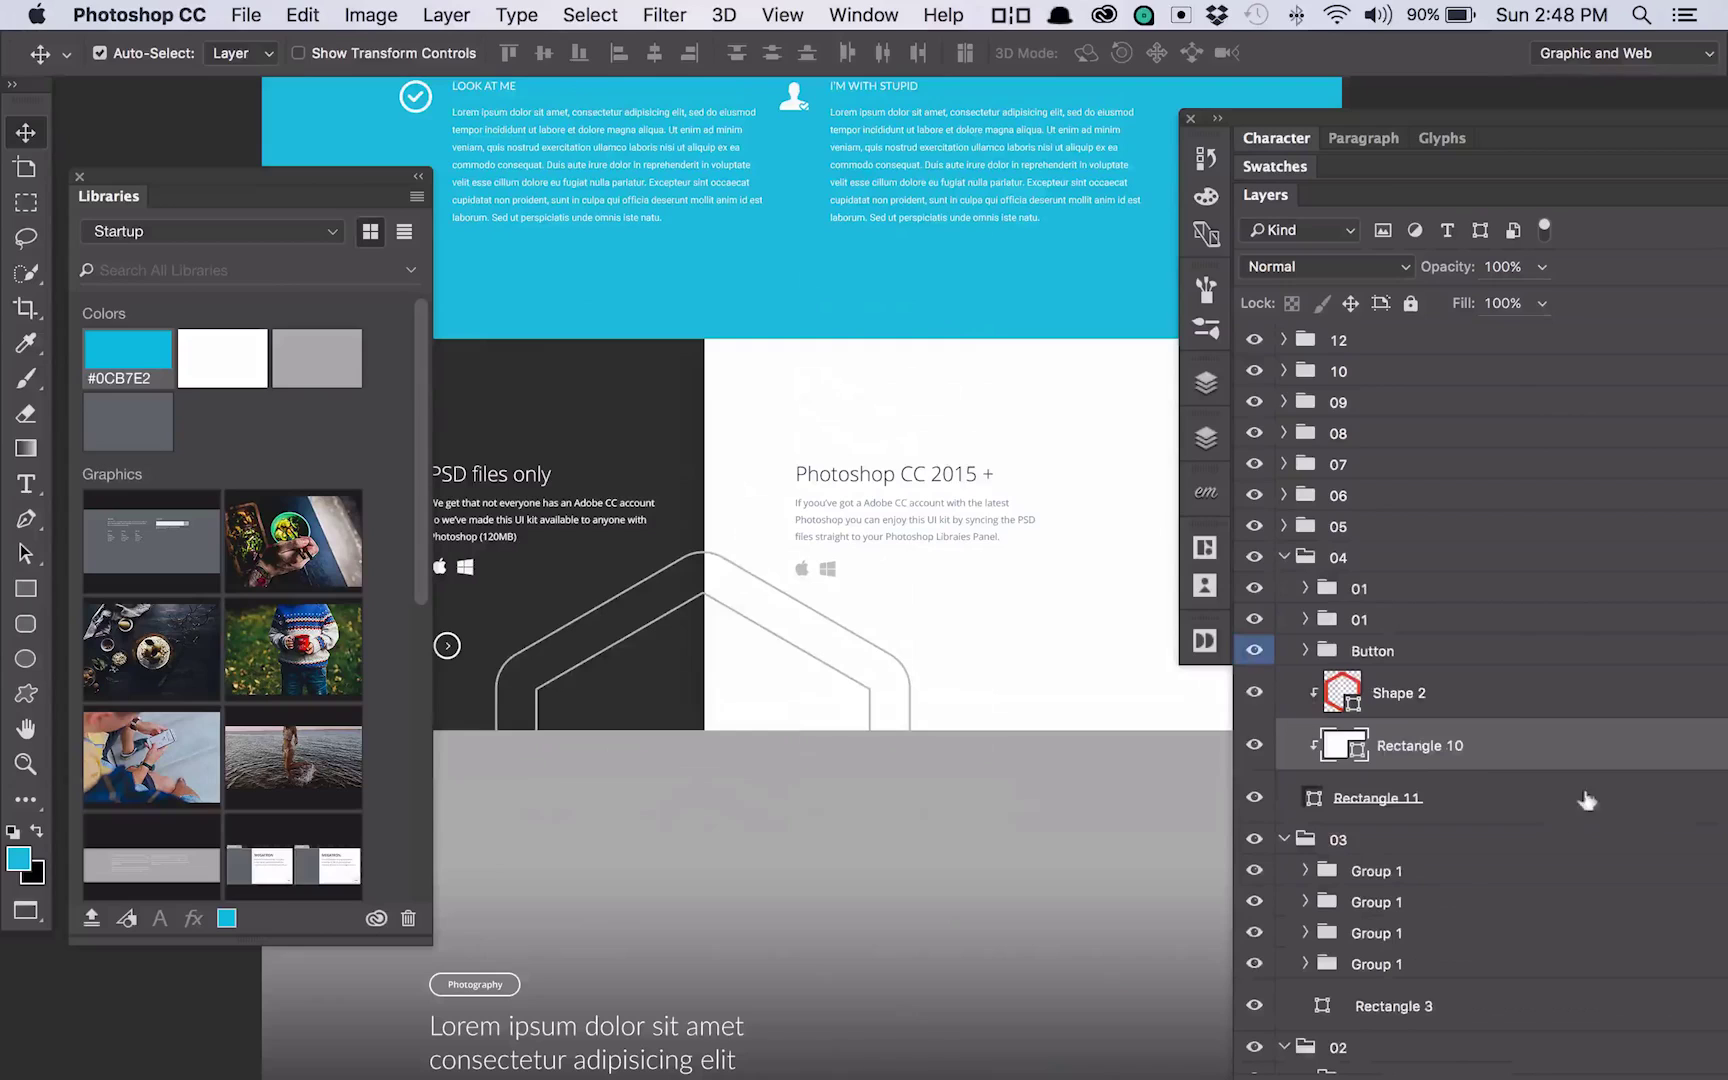
{"action": "left_click", "coordinate": [1464, 690]}
{"action": "double_click", "coordinate": [1497, 690]}
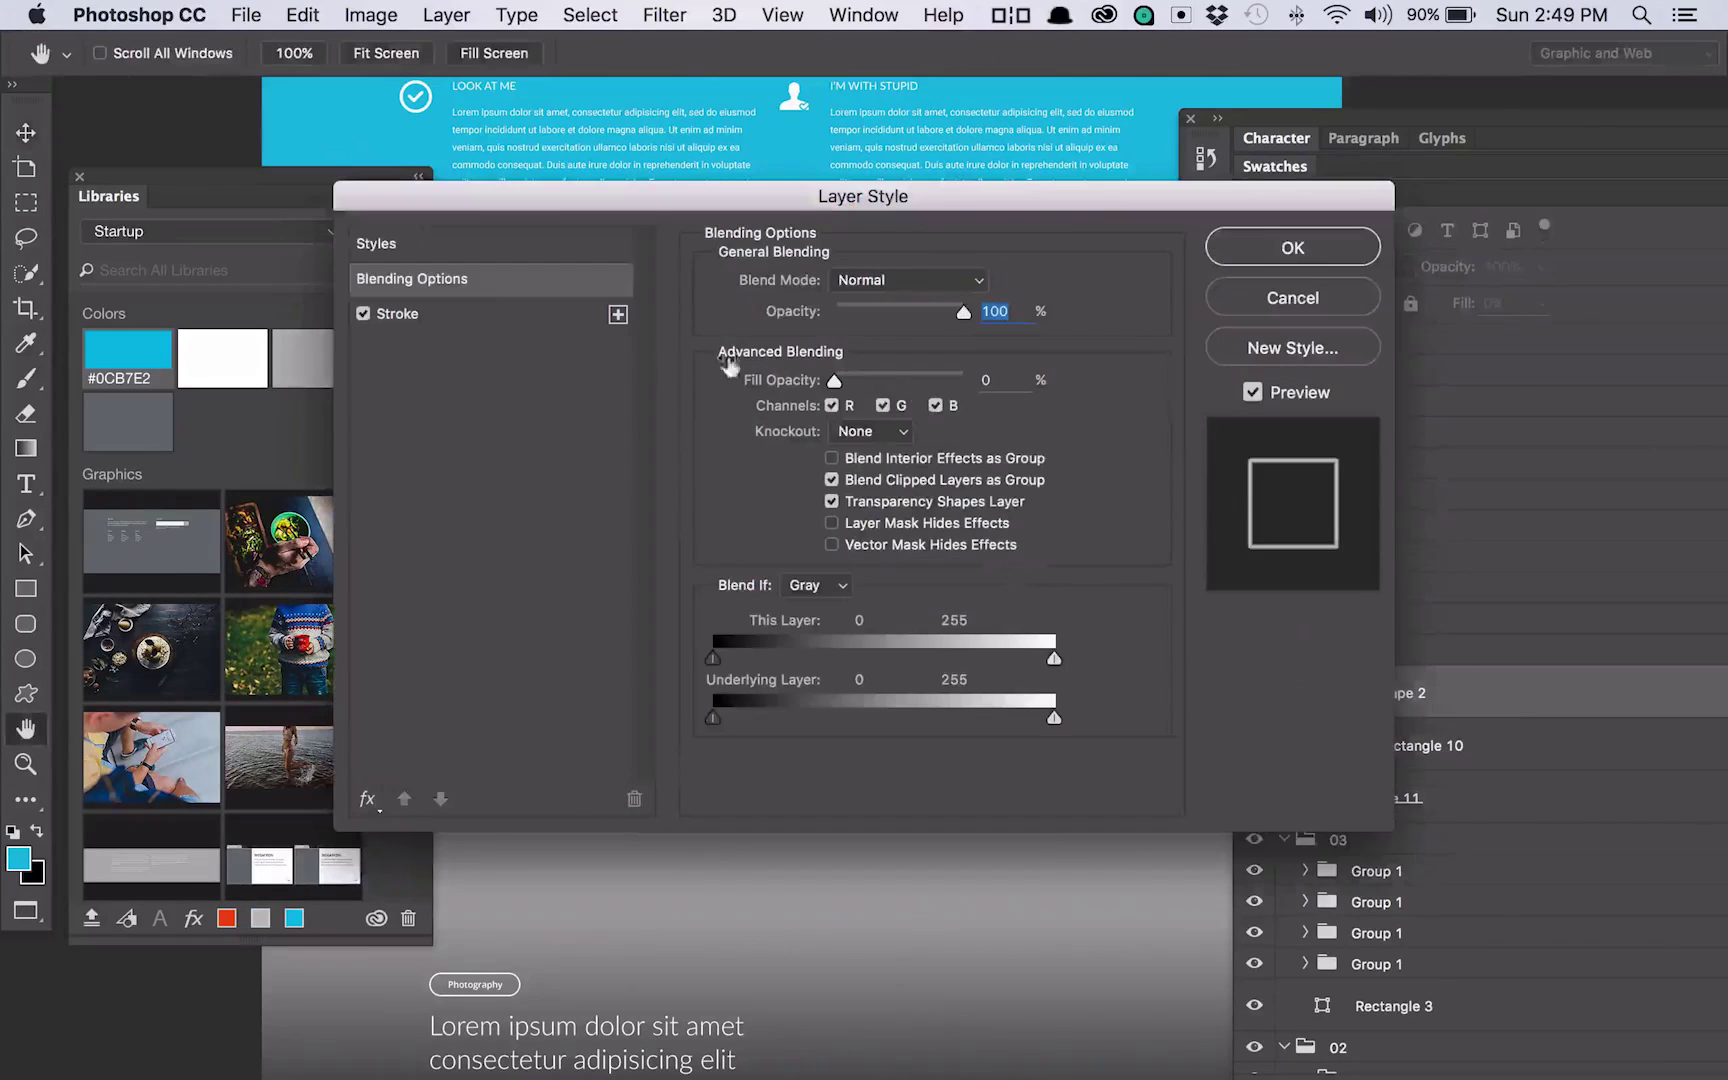
{"action": "left_click", "coordinate": [470, 314]}
{"action": "left_click", "coordinate": [770, 483]}
{"action": "left_click", "coordinate": [810, 428]}
{"action": "left_click", "coordinate": [1122, 293]}
{"action": "left_click", "coordinate": [1287, 246]}
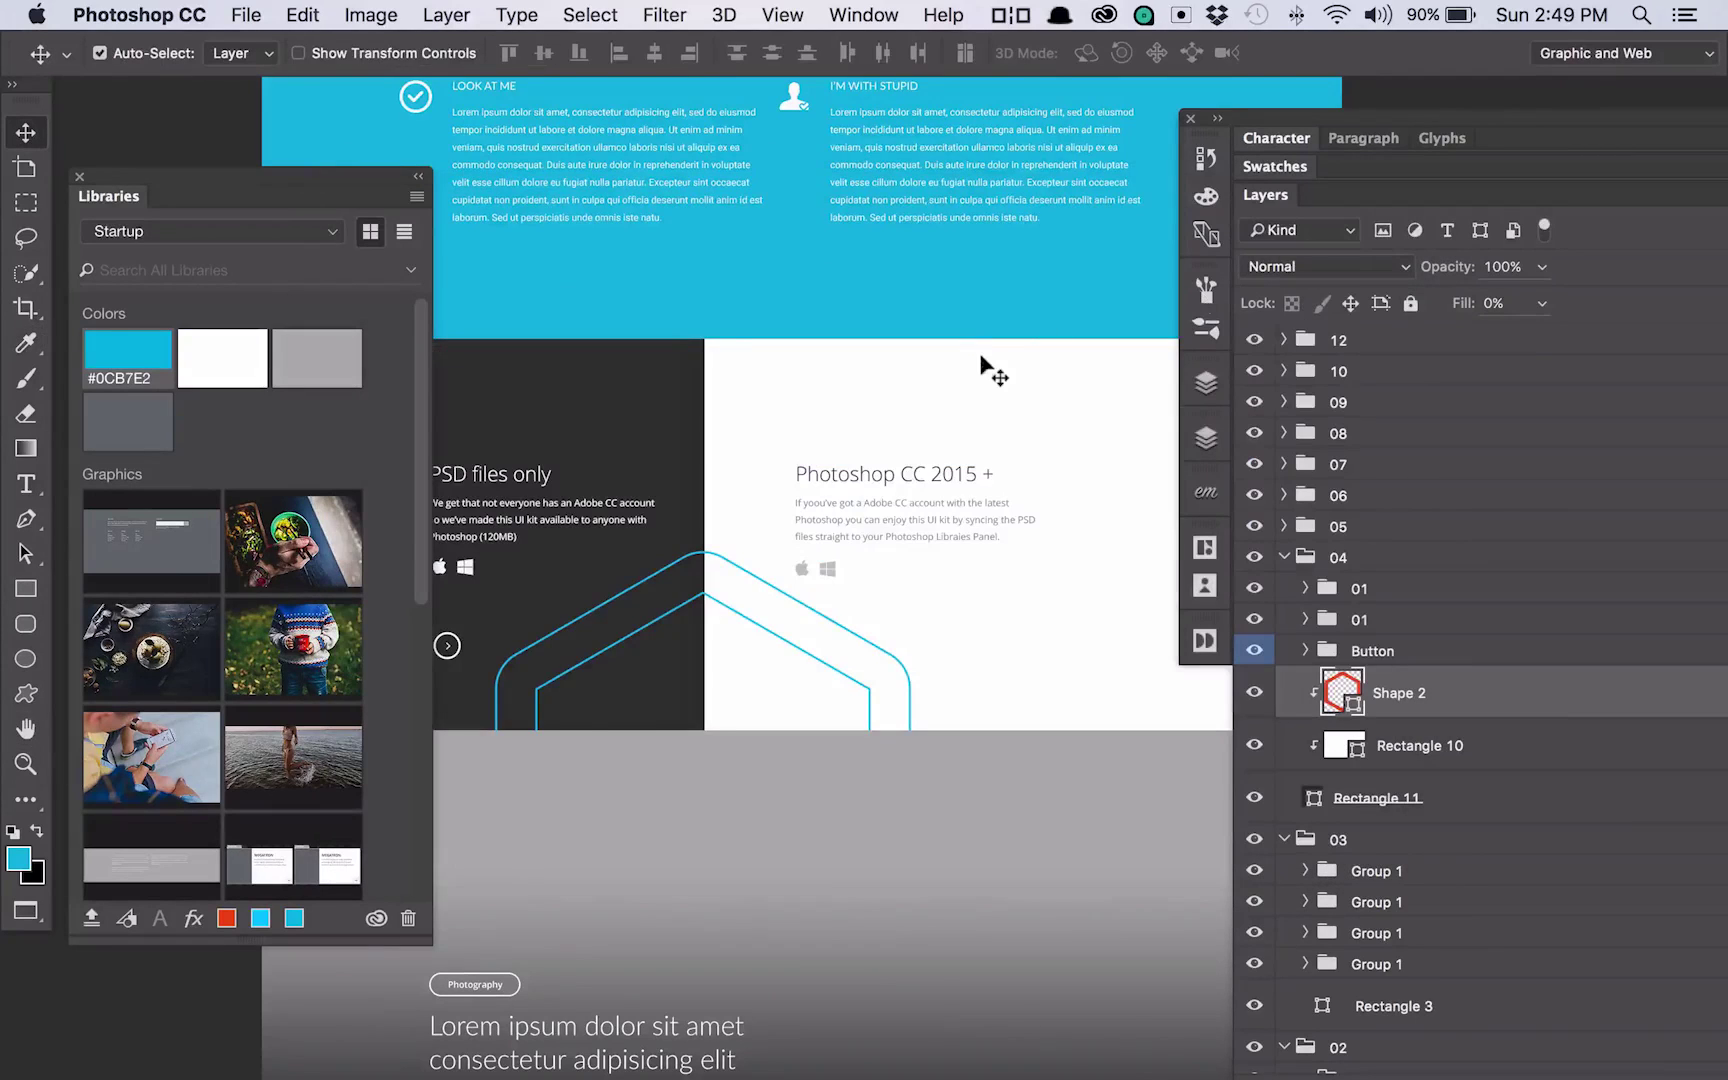
- Select the Photography post header rectangle as the target for a photo
{"action": "scroll", "coordinate": [981, 357], "scroll_direction": "down", "scroll_amount": 5}
{"action": "left_click", "coordinate": [973, 466]}
{"action": "left_click", "coordinate": [1448, 751]}
{"action": "left_click", "coordinate": [1478, 783]}
- Clip the dessert photo into the Photography post header
{"action": "left_click_drag", "start_coordinate": [165, 648], "coordinate": [912, 543]}
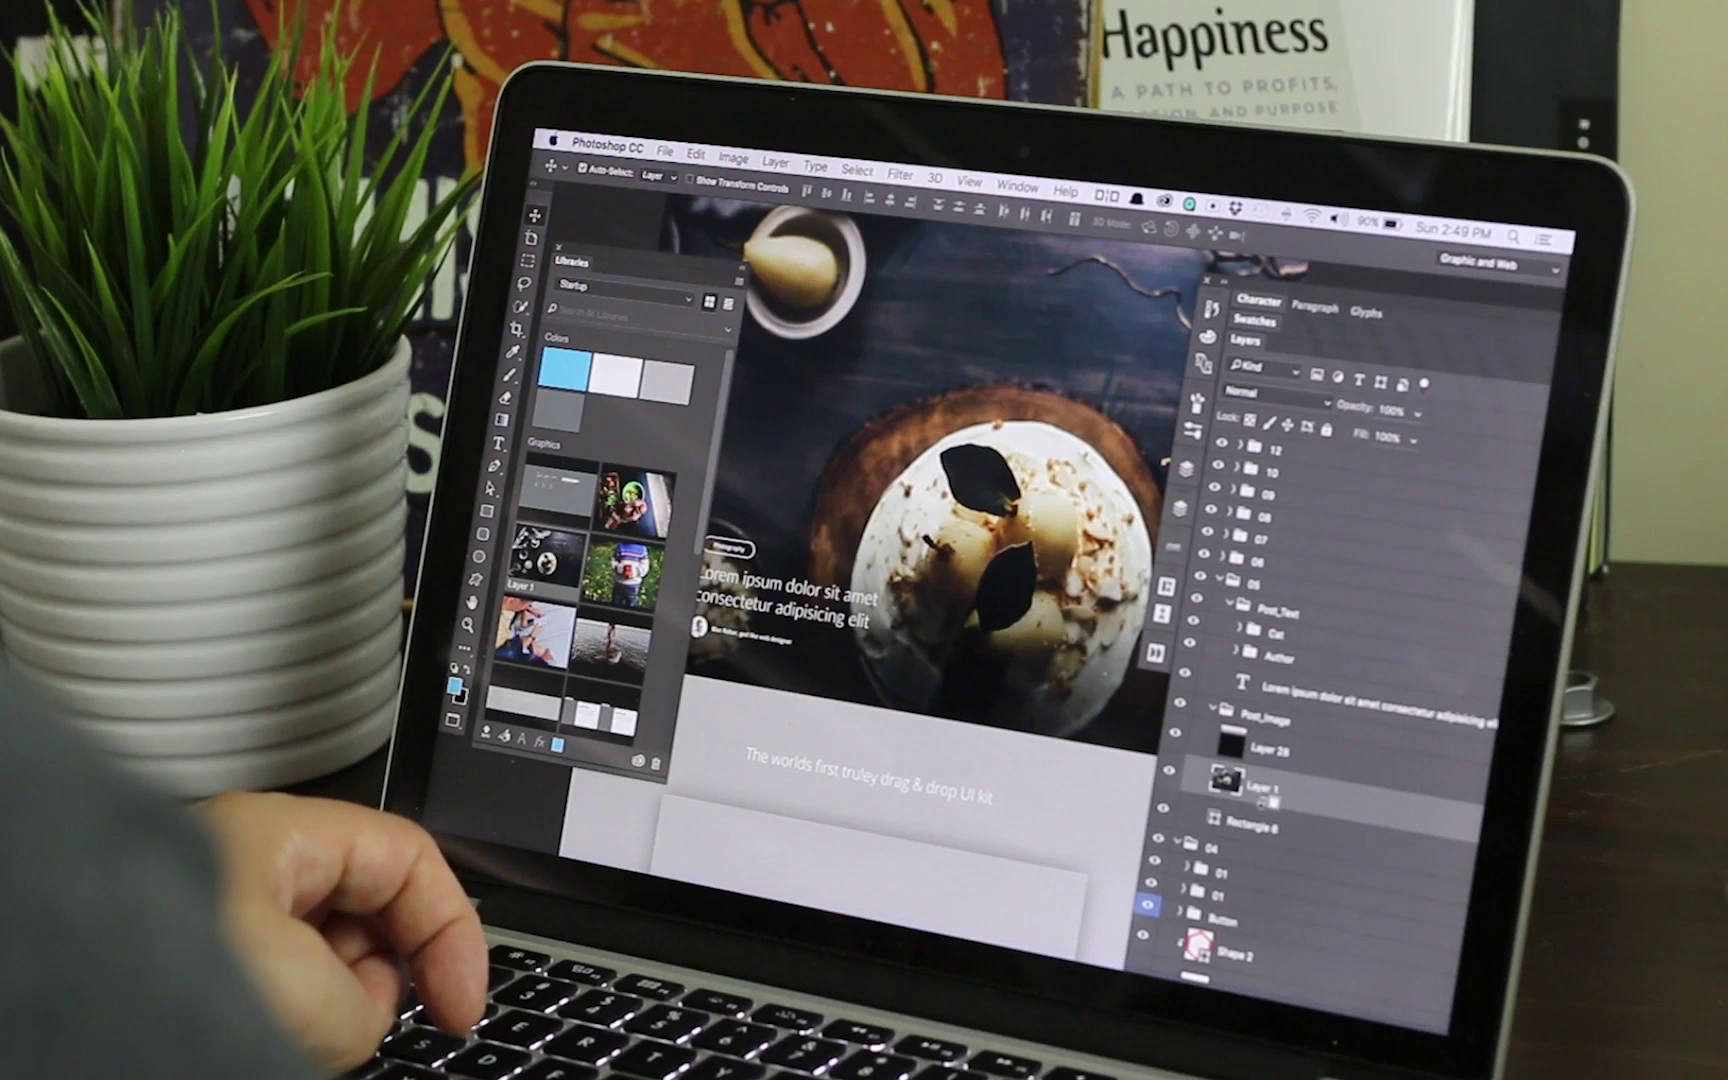
{"action": "scroll", "coordinate": [930, 500], "scroll_direction": "up", "scroll_amount": 5}
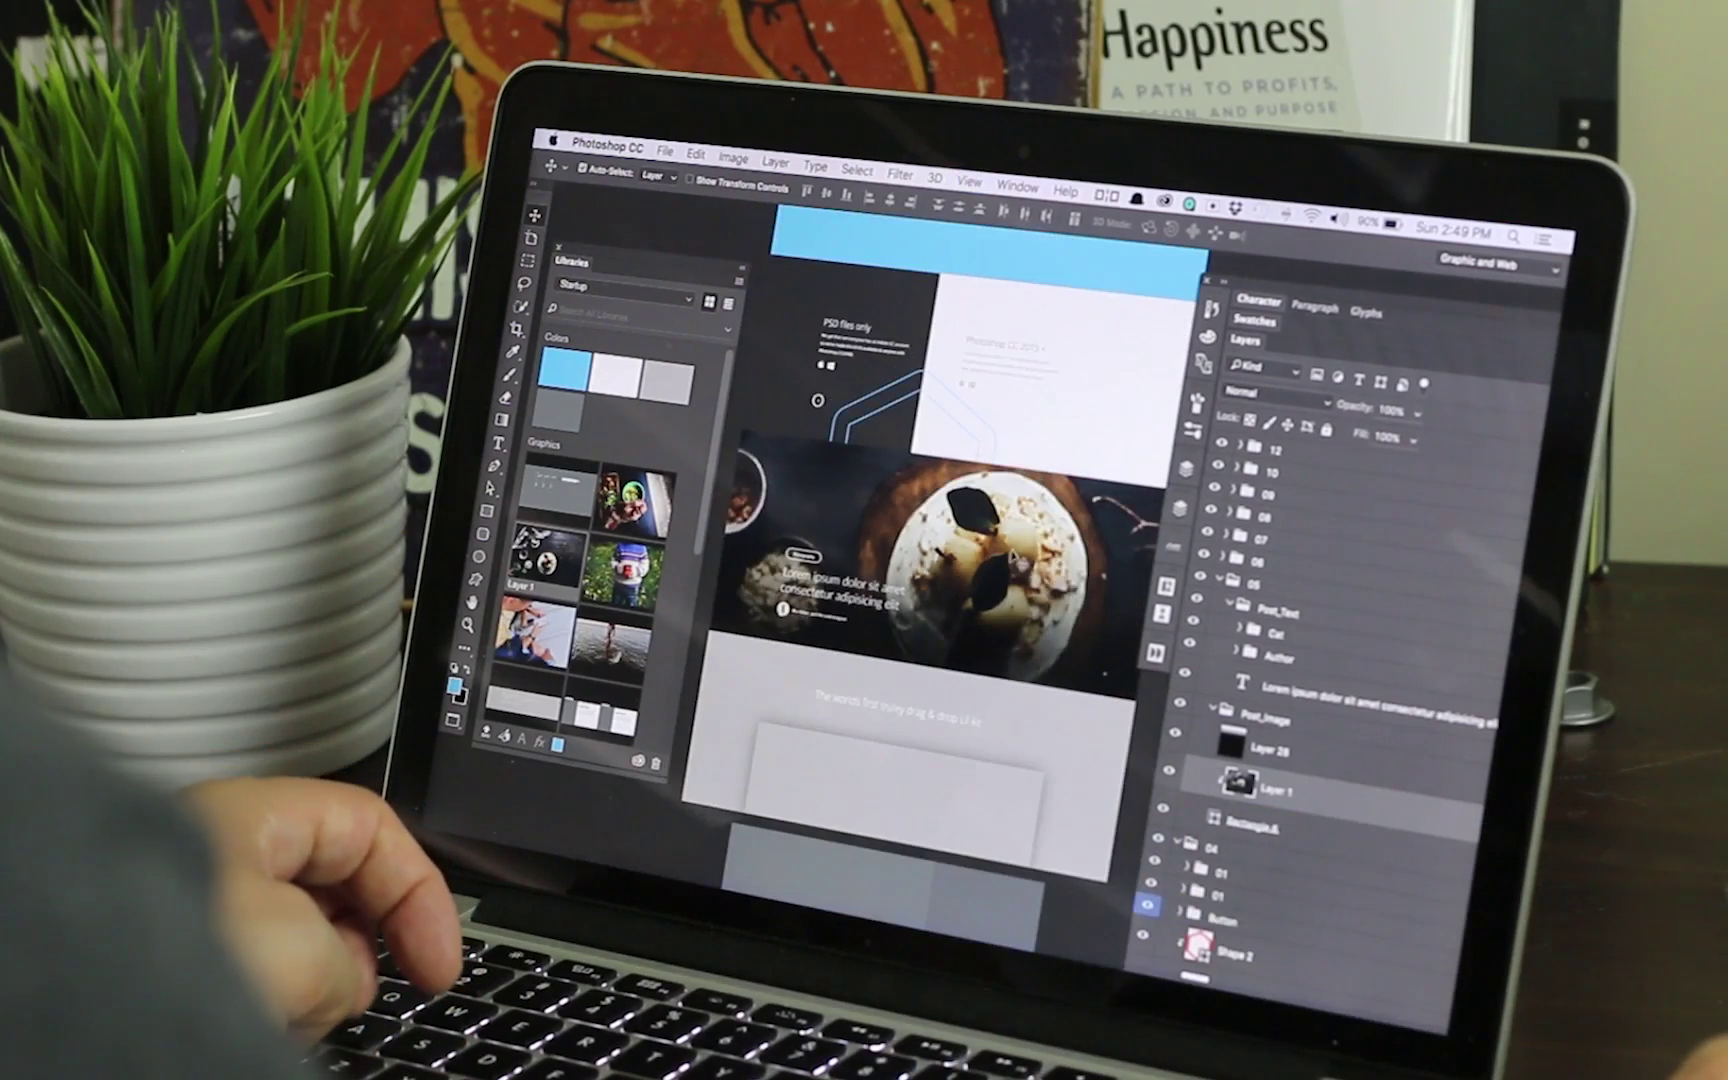
{"action": "scroll", "coordinate": [1012, 555], "scroll_direction": "down", "scroll_amount": 5}
{"action": "scroll", "coordinate": [1010, 550], "scroll_direction": "up", "scroll_amount": 10}
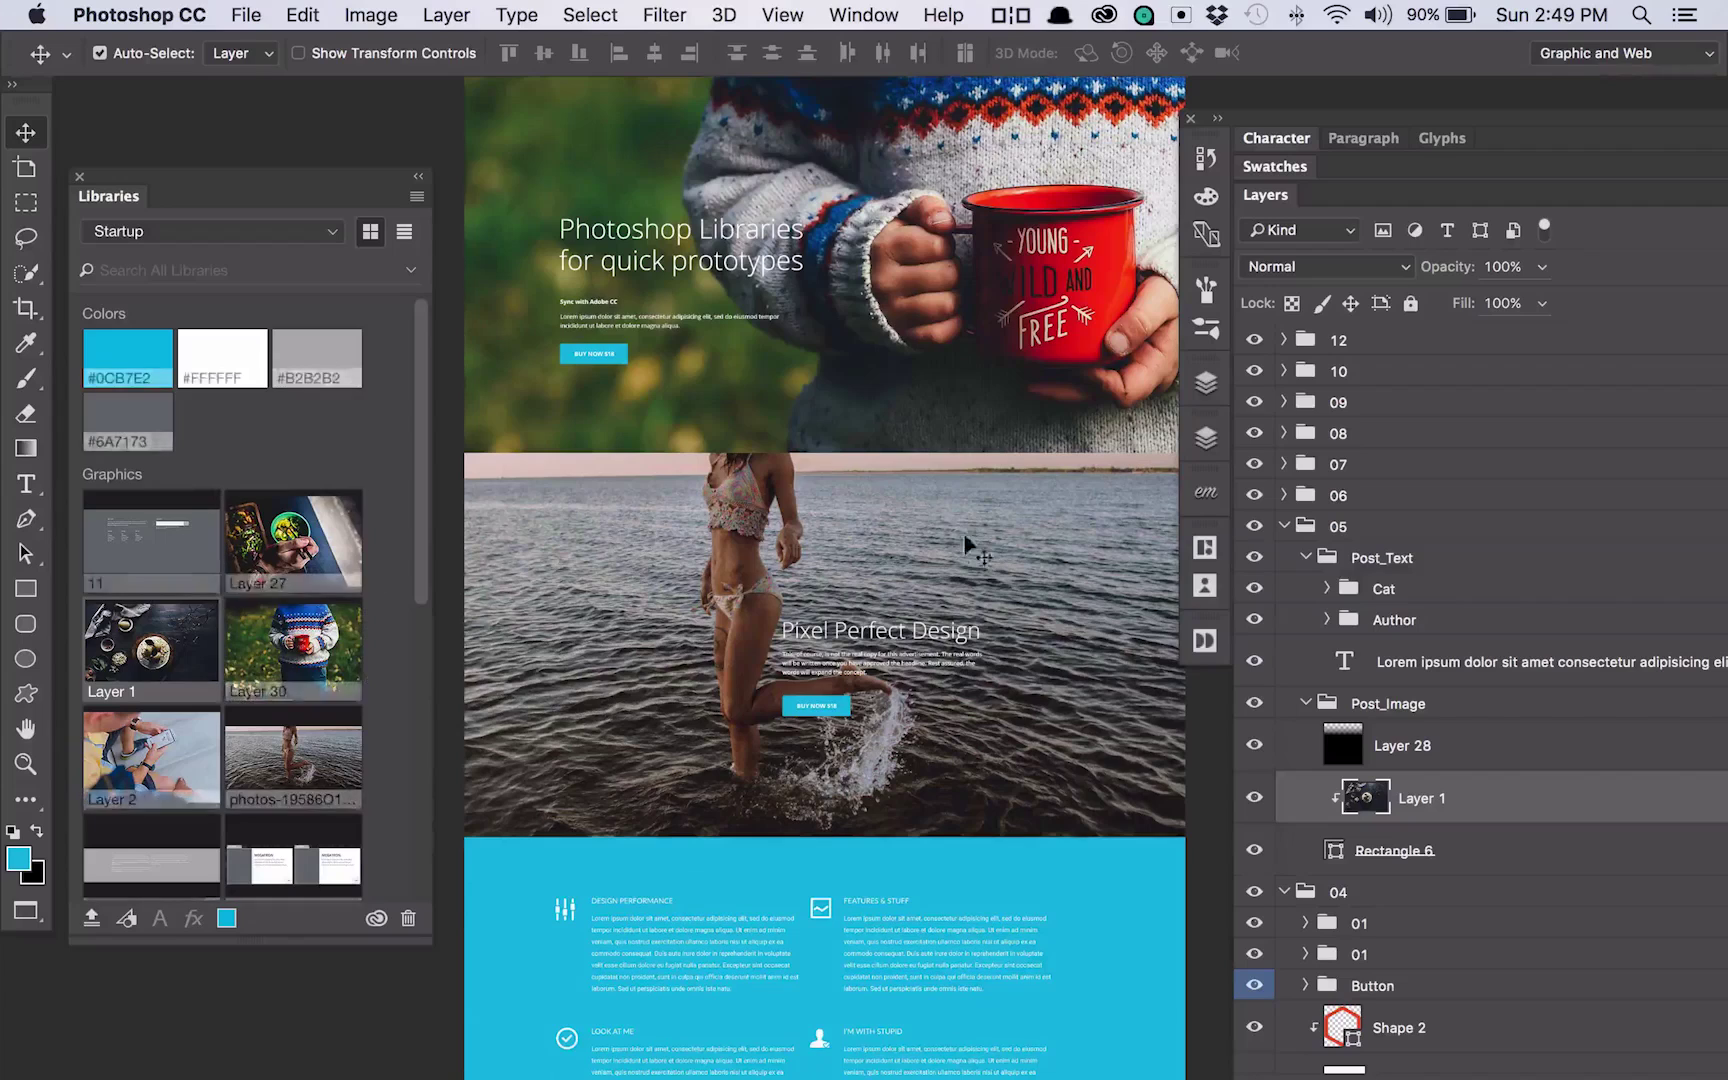
{"action": "scroll", "coordinate": [965, 543], "scroll_direction": "down", "scroll_amount": 10}
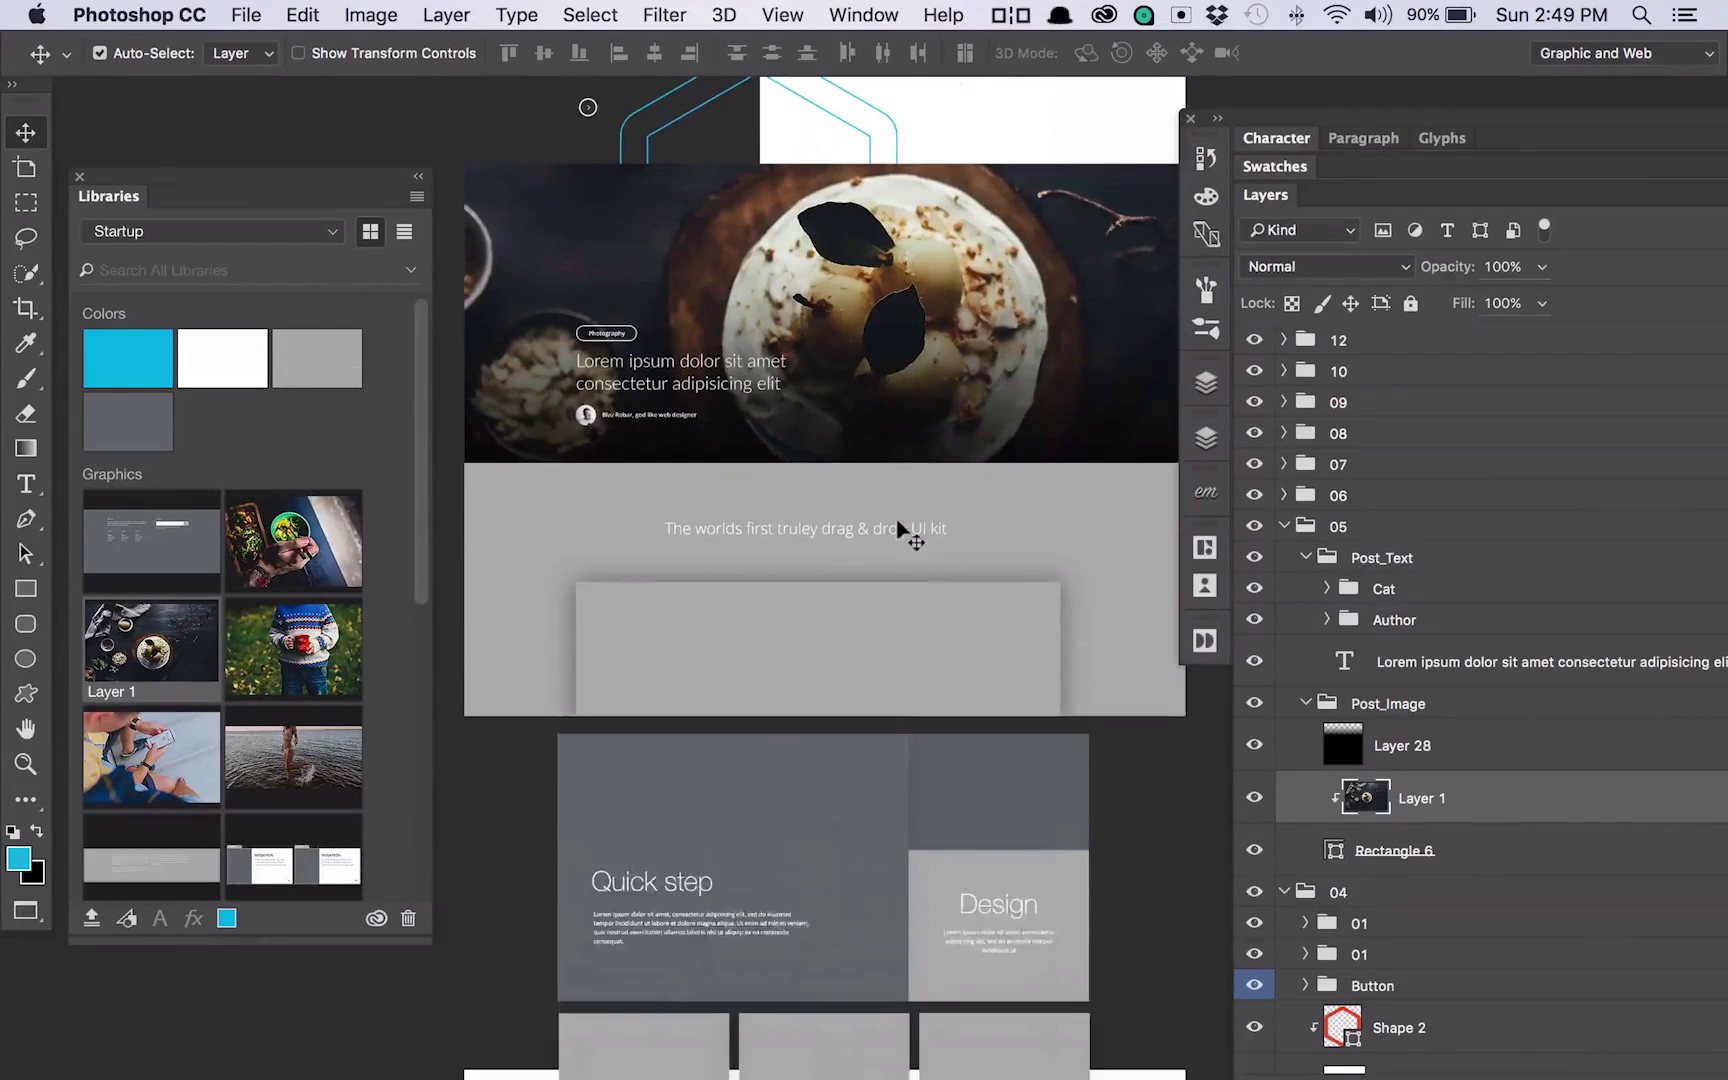
- Clip the food-bowl photo into the next banner placeholder and reposition it
{"action": "left_click", "coordinate": [927, 620]}
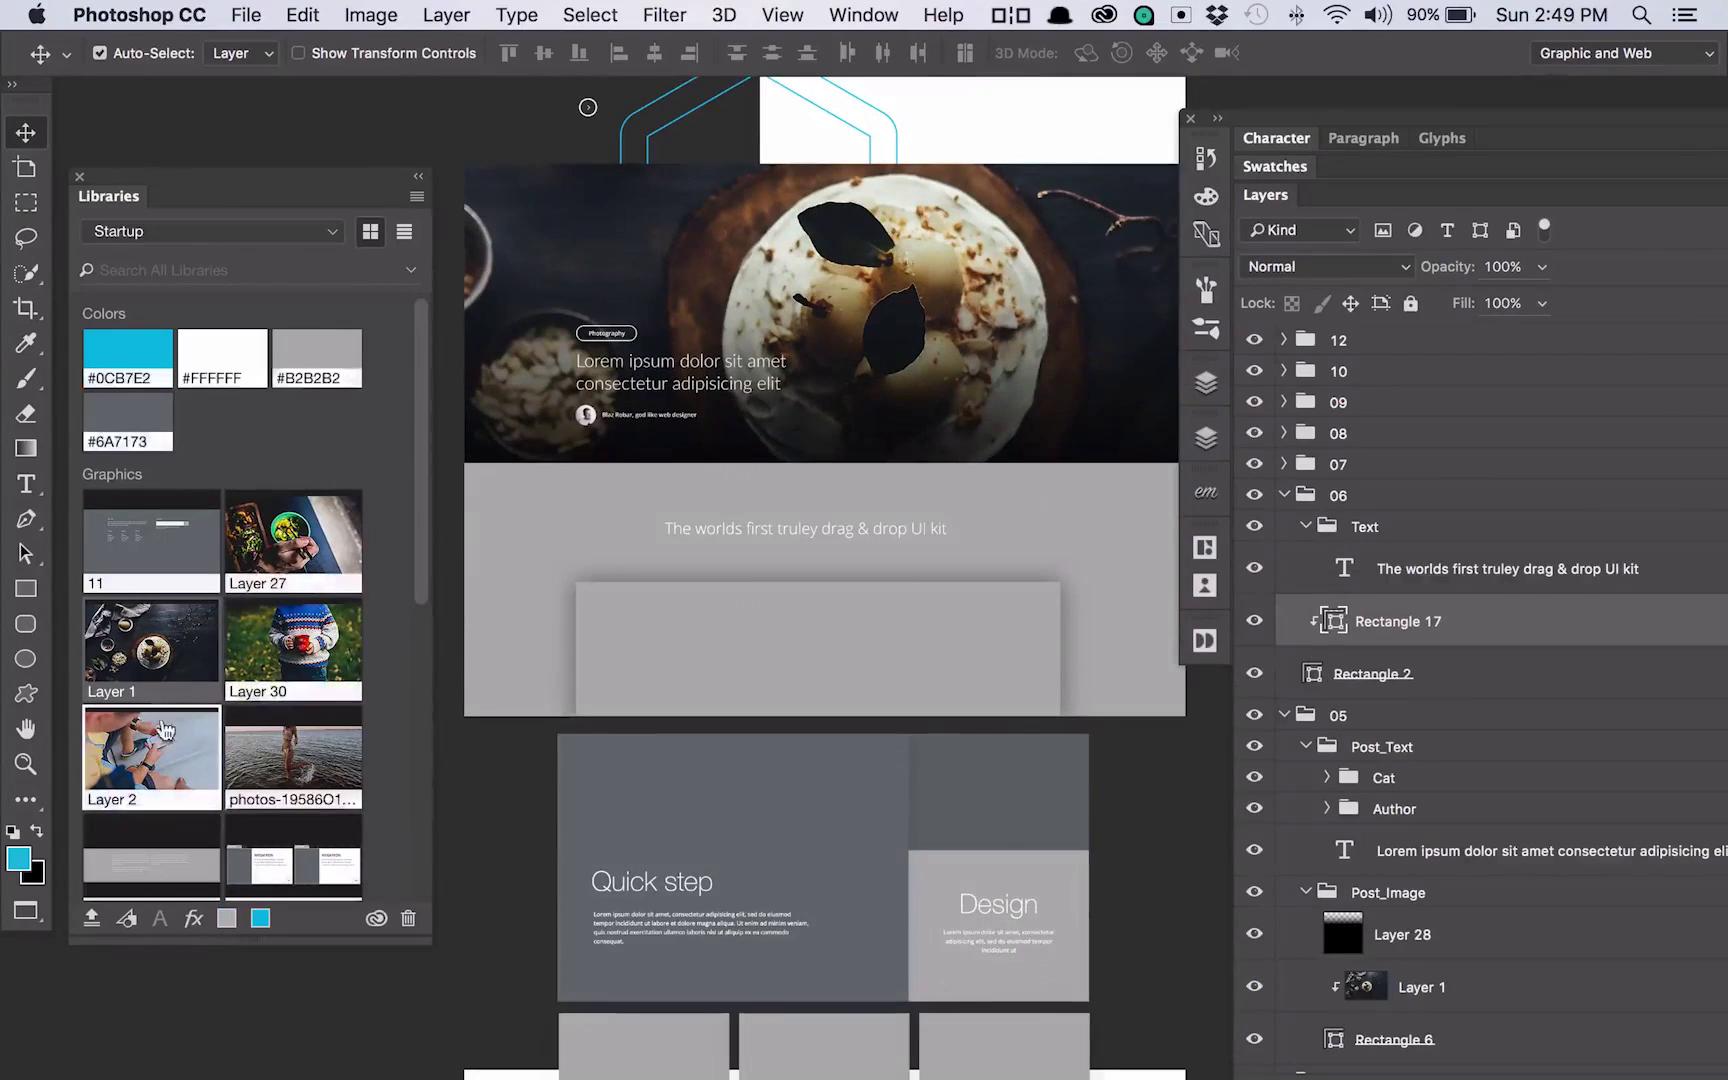
{"action": "left_click_drag", "start_coordinate": [345, 563], "coordinate": [876, 663]}
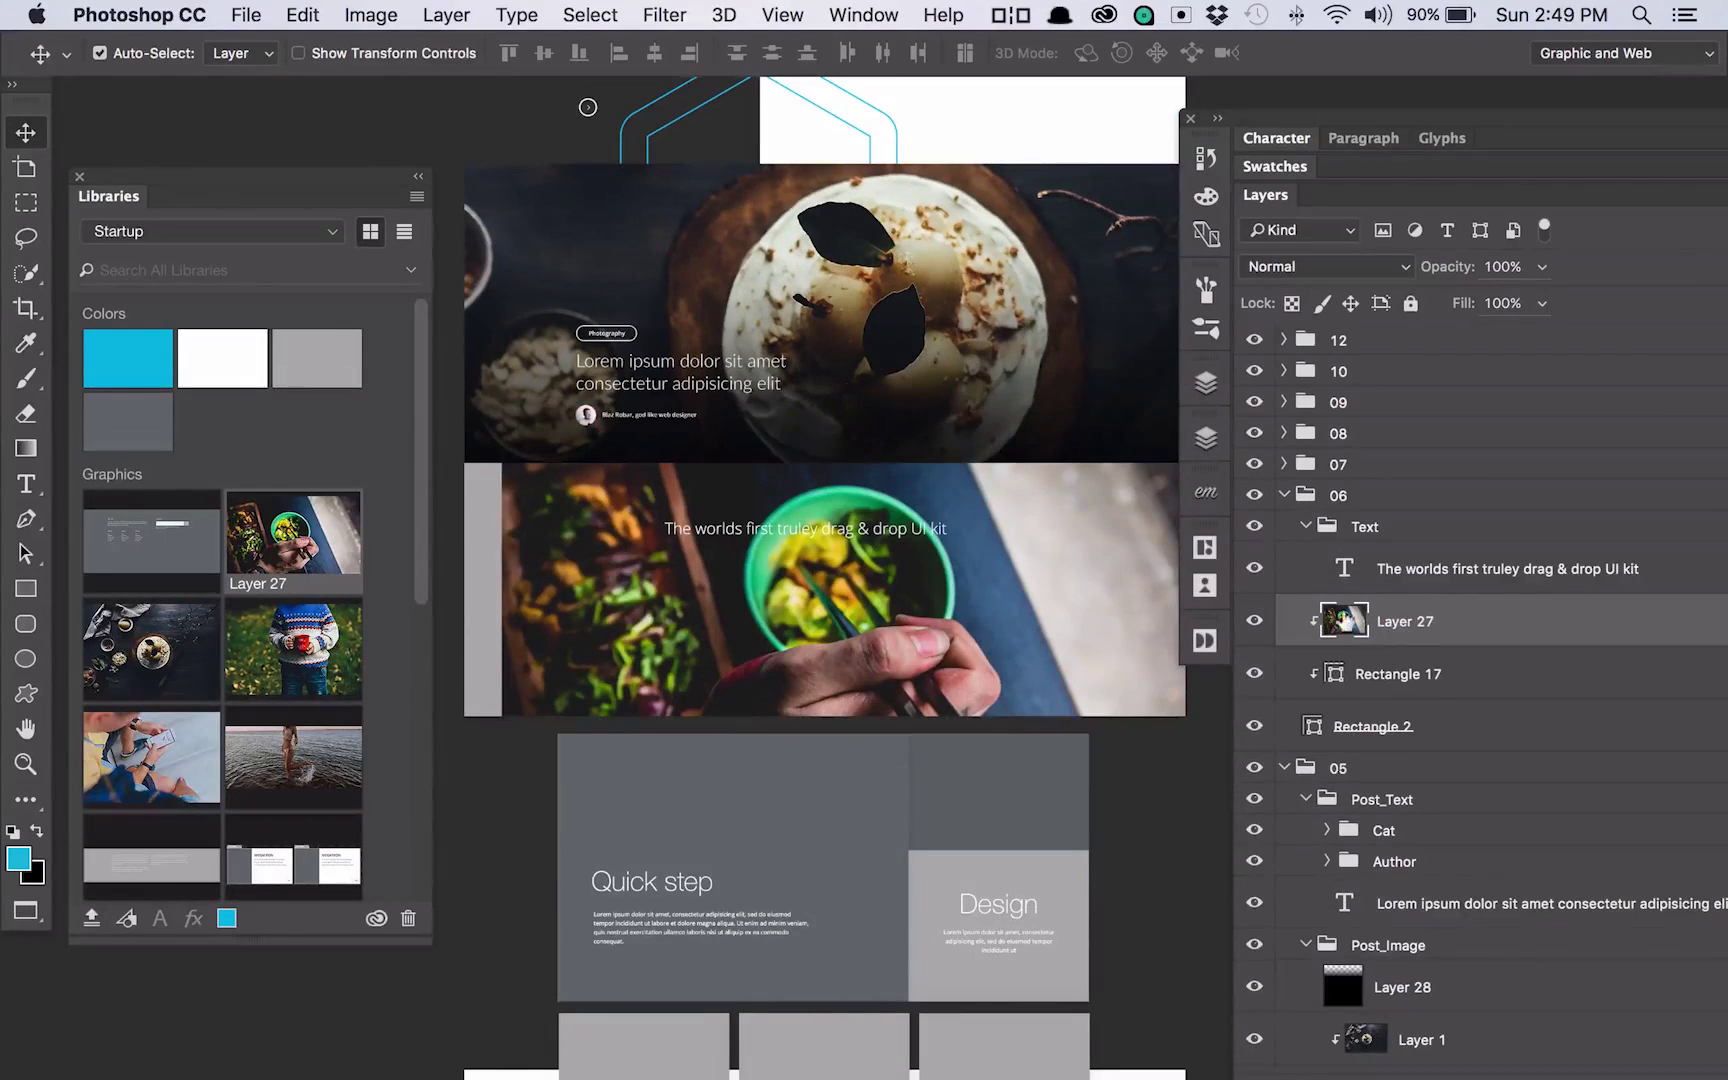
{"action": "left_click", "coordinate": [1401, 690], "text": "alt"}
{"action": "left_click", "coordinate": [1407, 641], "text": "alt"}
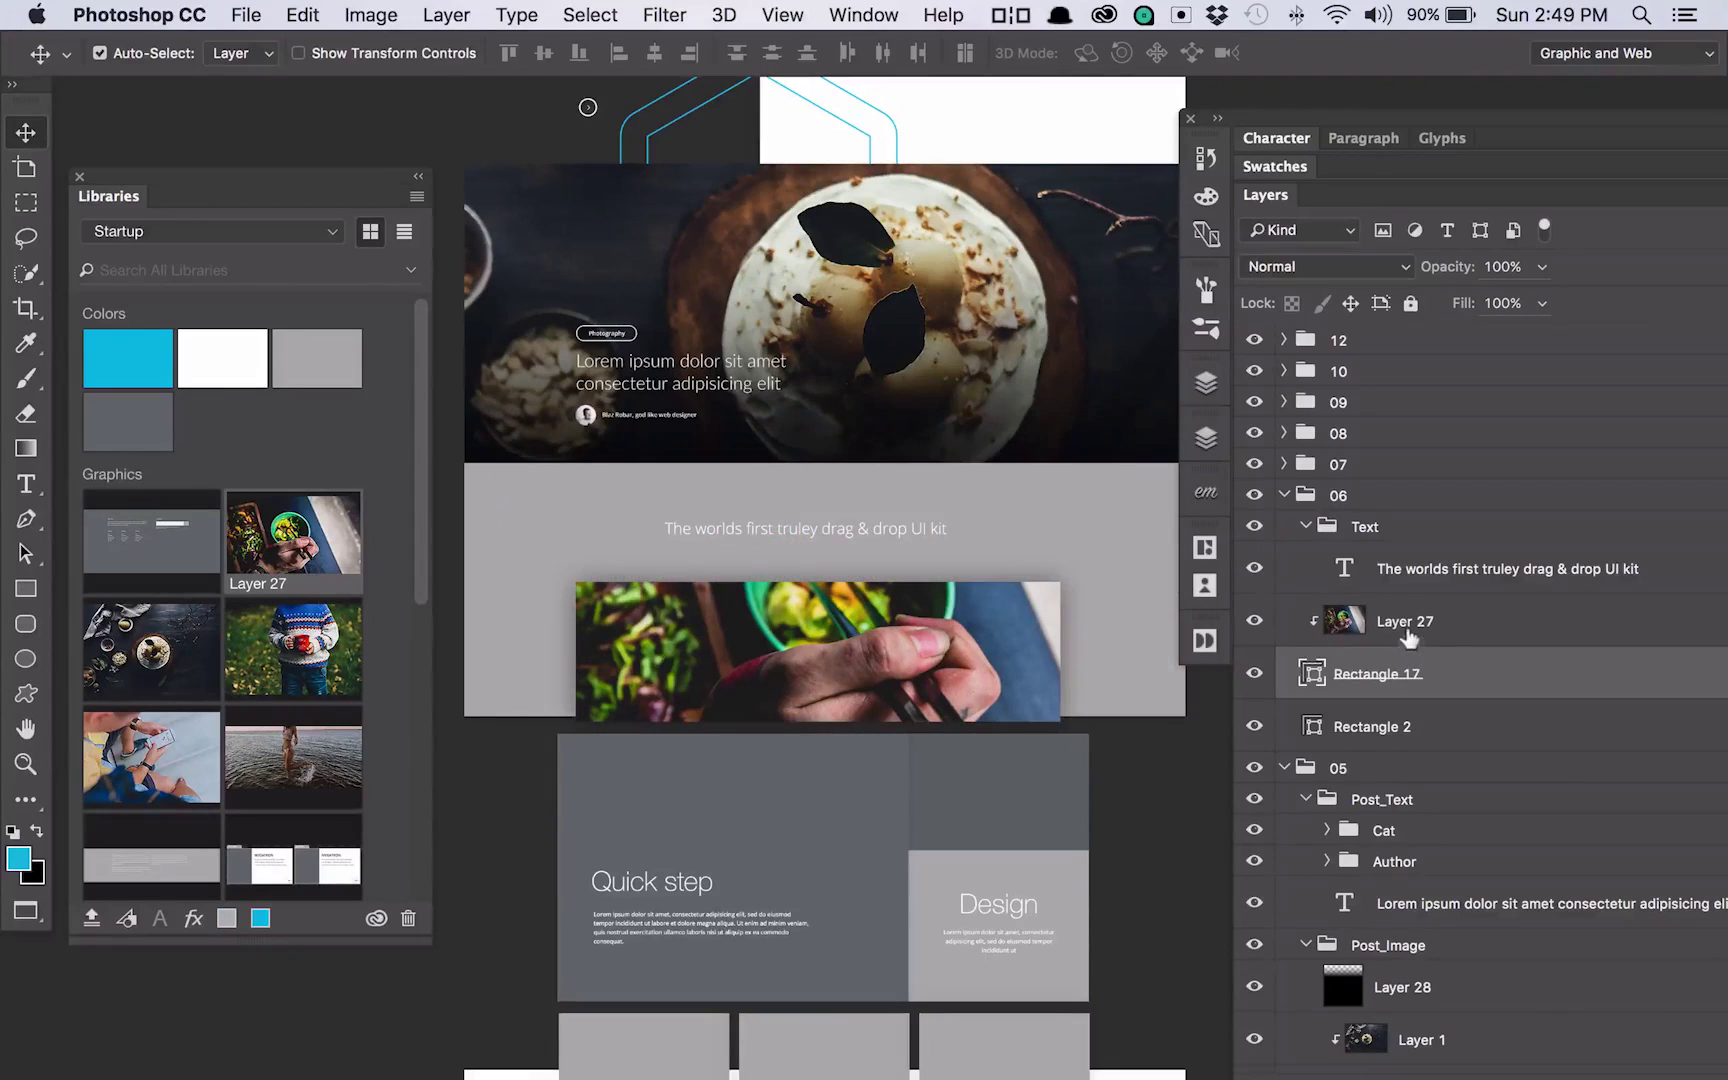
{"action": "left_click_drag", "start_coordinate": [855, 606], "coordinate": [1020, 648]}
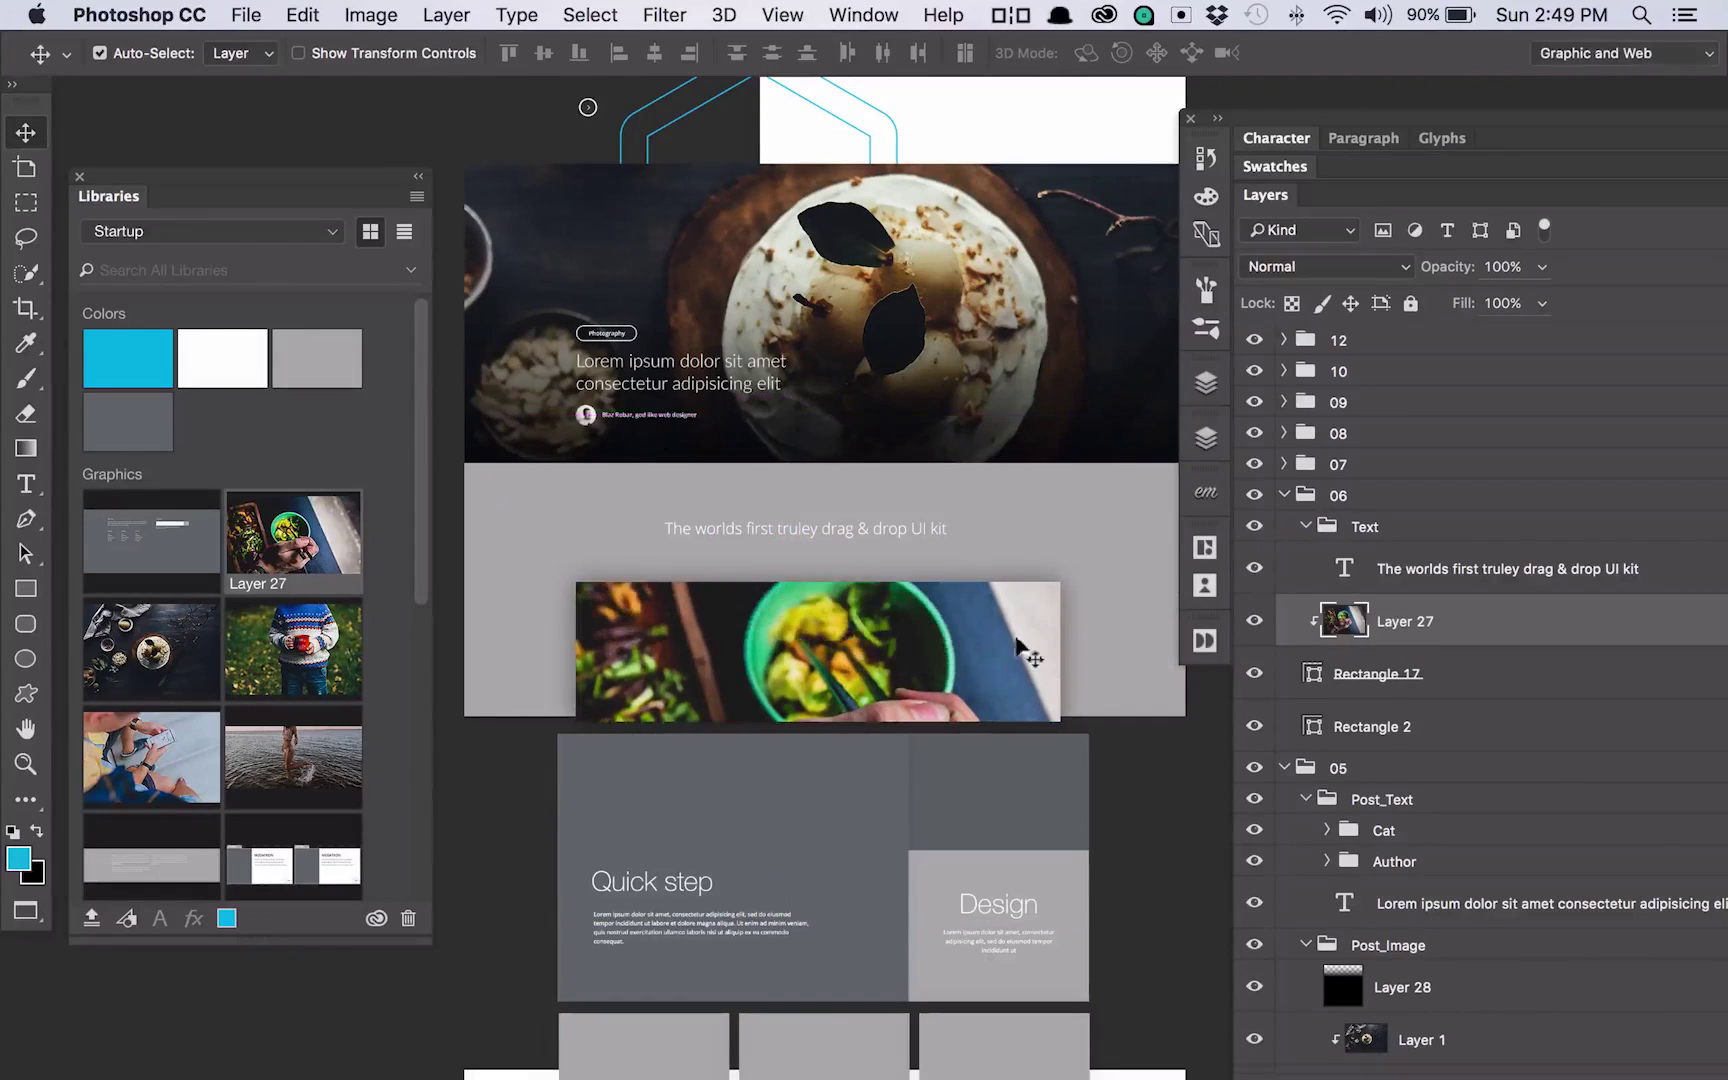
- Shorten the banner placeholder slightly and fill the band behind it with cyan
{"action": "left_click", "coordinate": [1520, 673]}
{"action": "key", "text": "ctrl+t"}
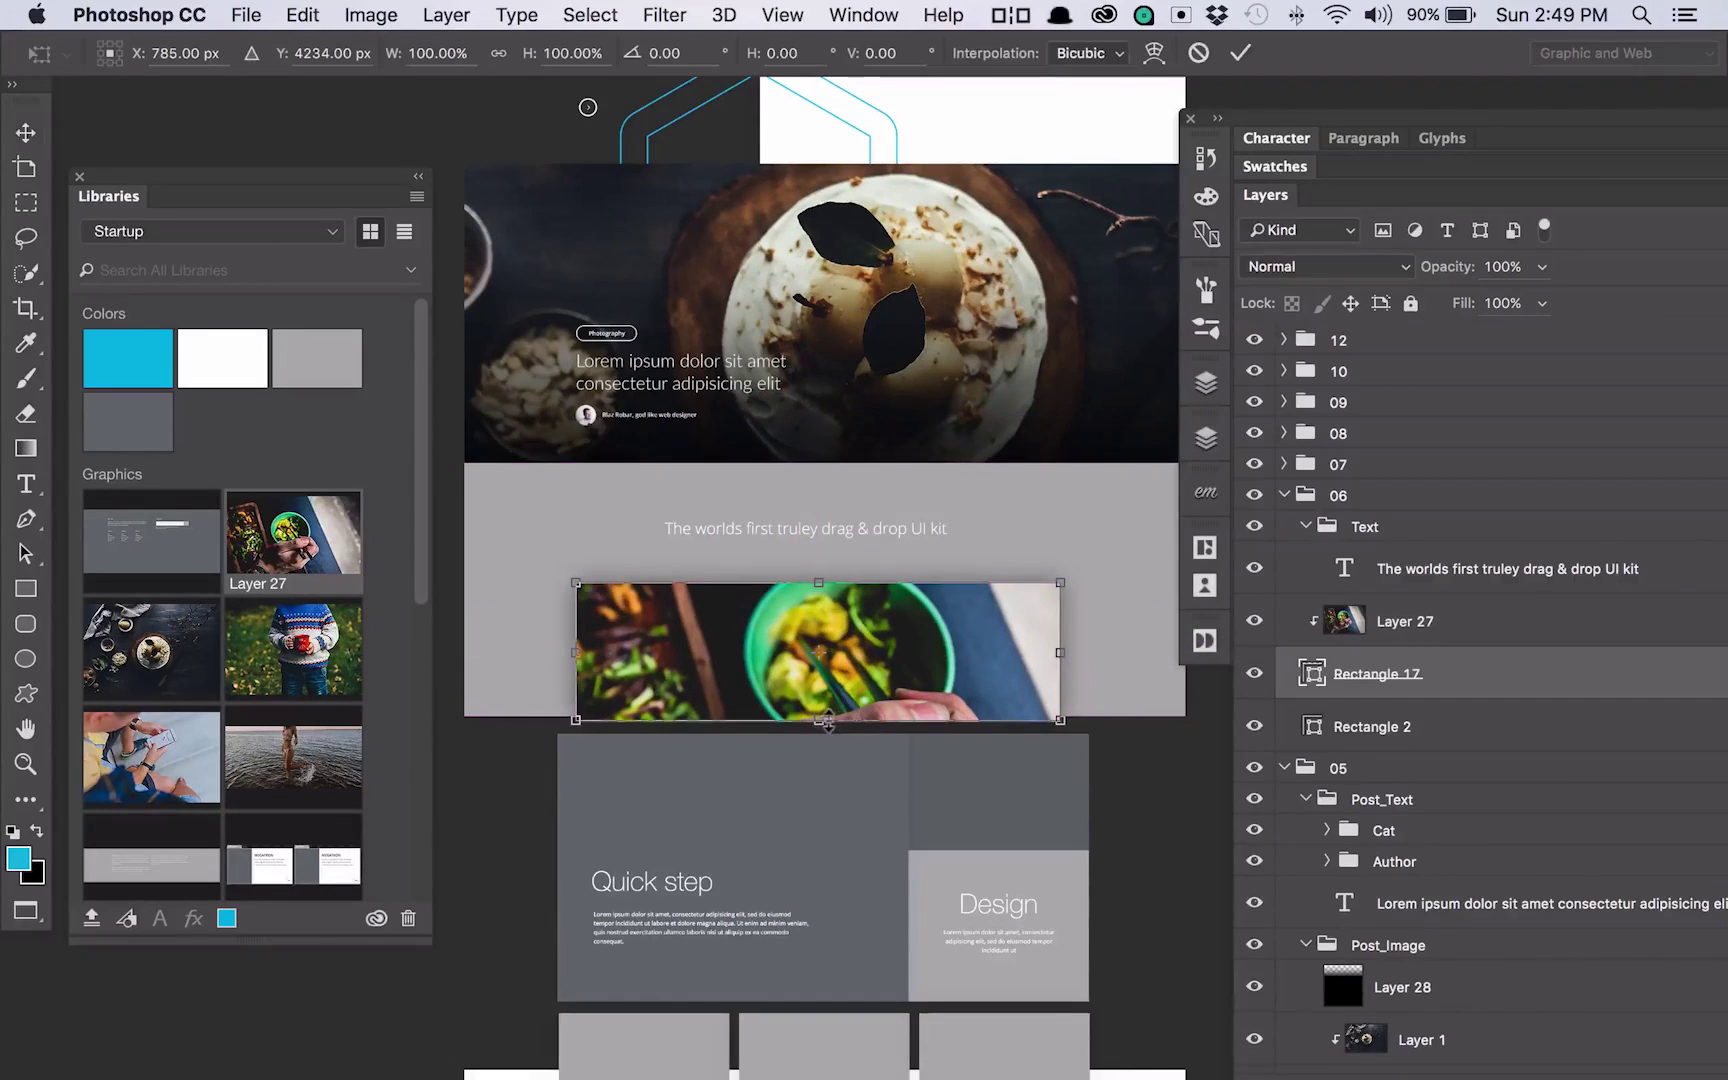
{"action": "left_click_drag", "start_coordinate": [827, 710], "coordinate": [827, 705]}
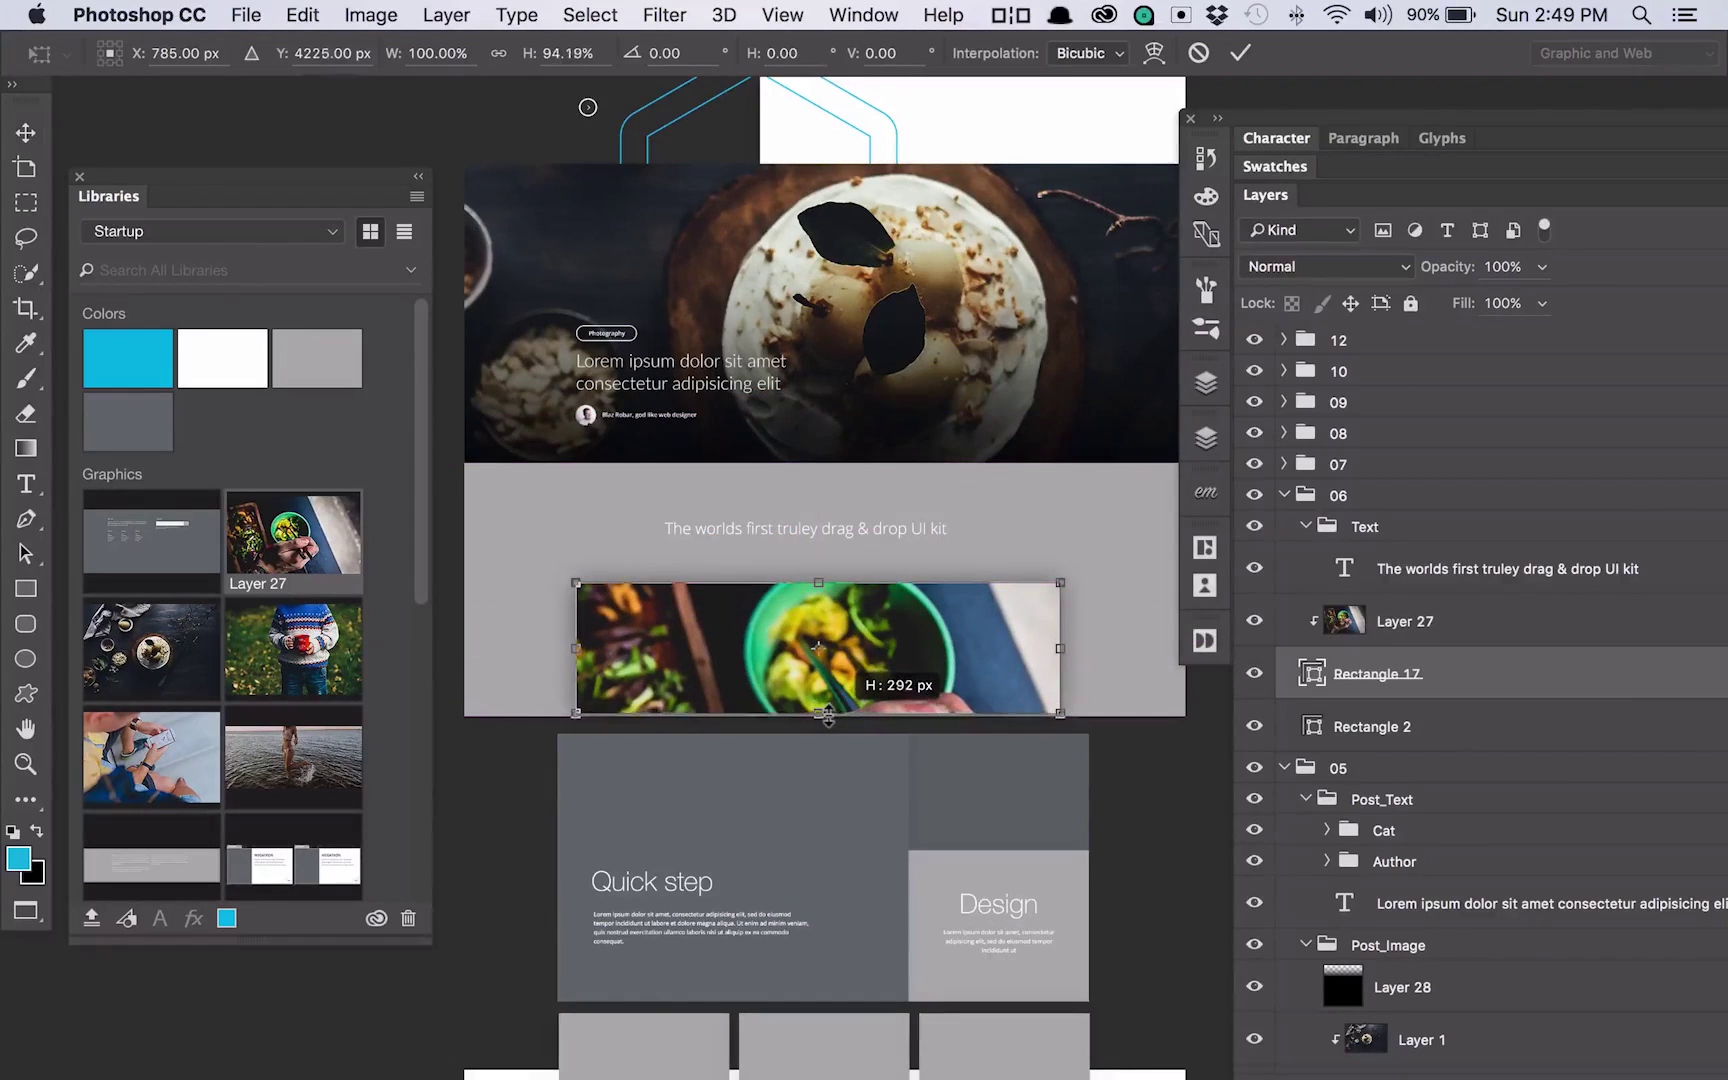
{"action": "key", "text": "Return"}
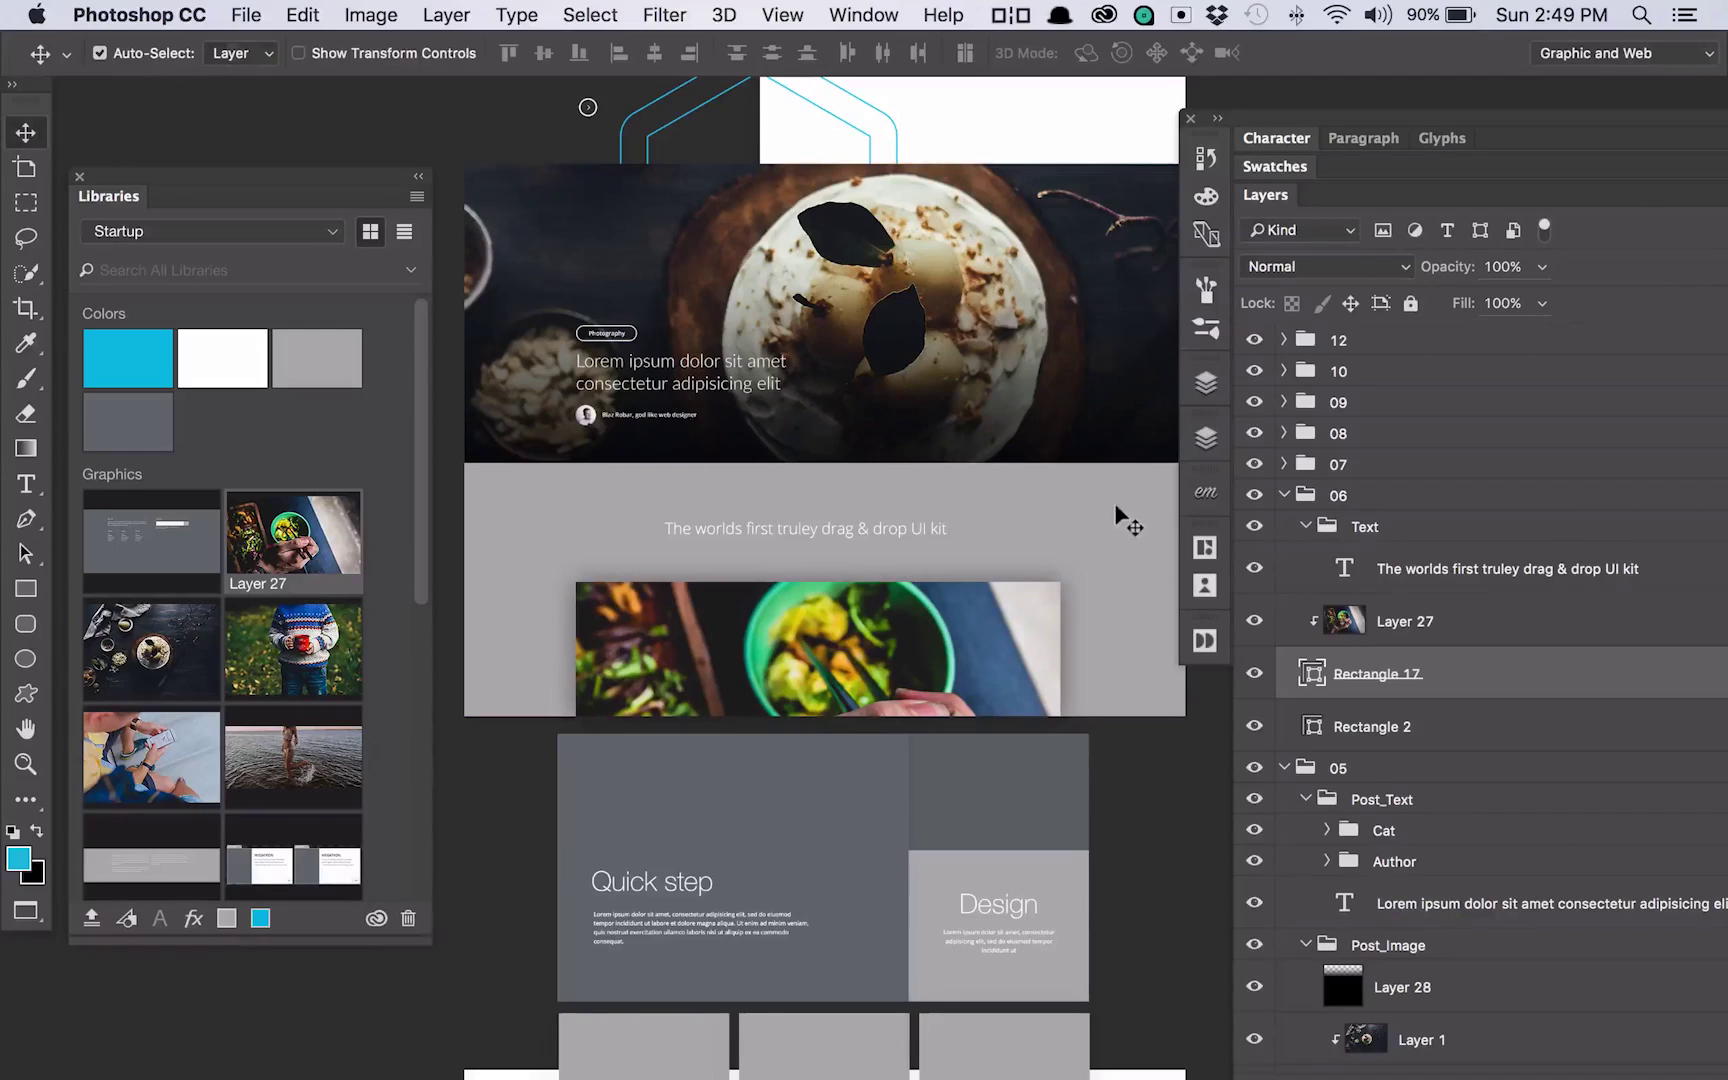
{"action": "left_click", "coordinate": [1117, 508]}
{"action": "key", "text": "alt+BackSpace"}
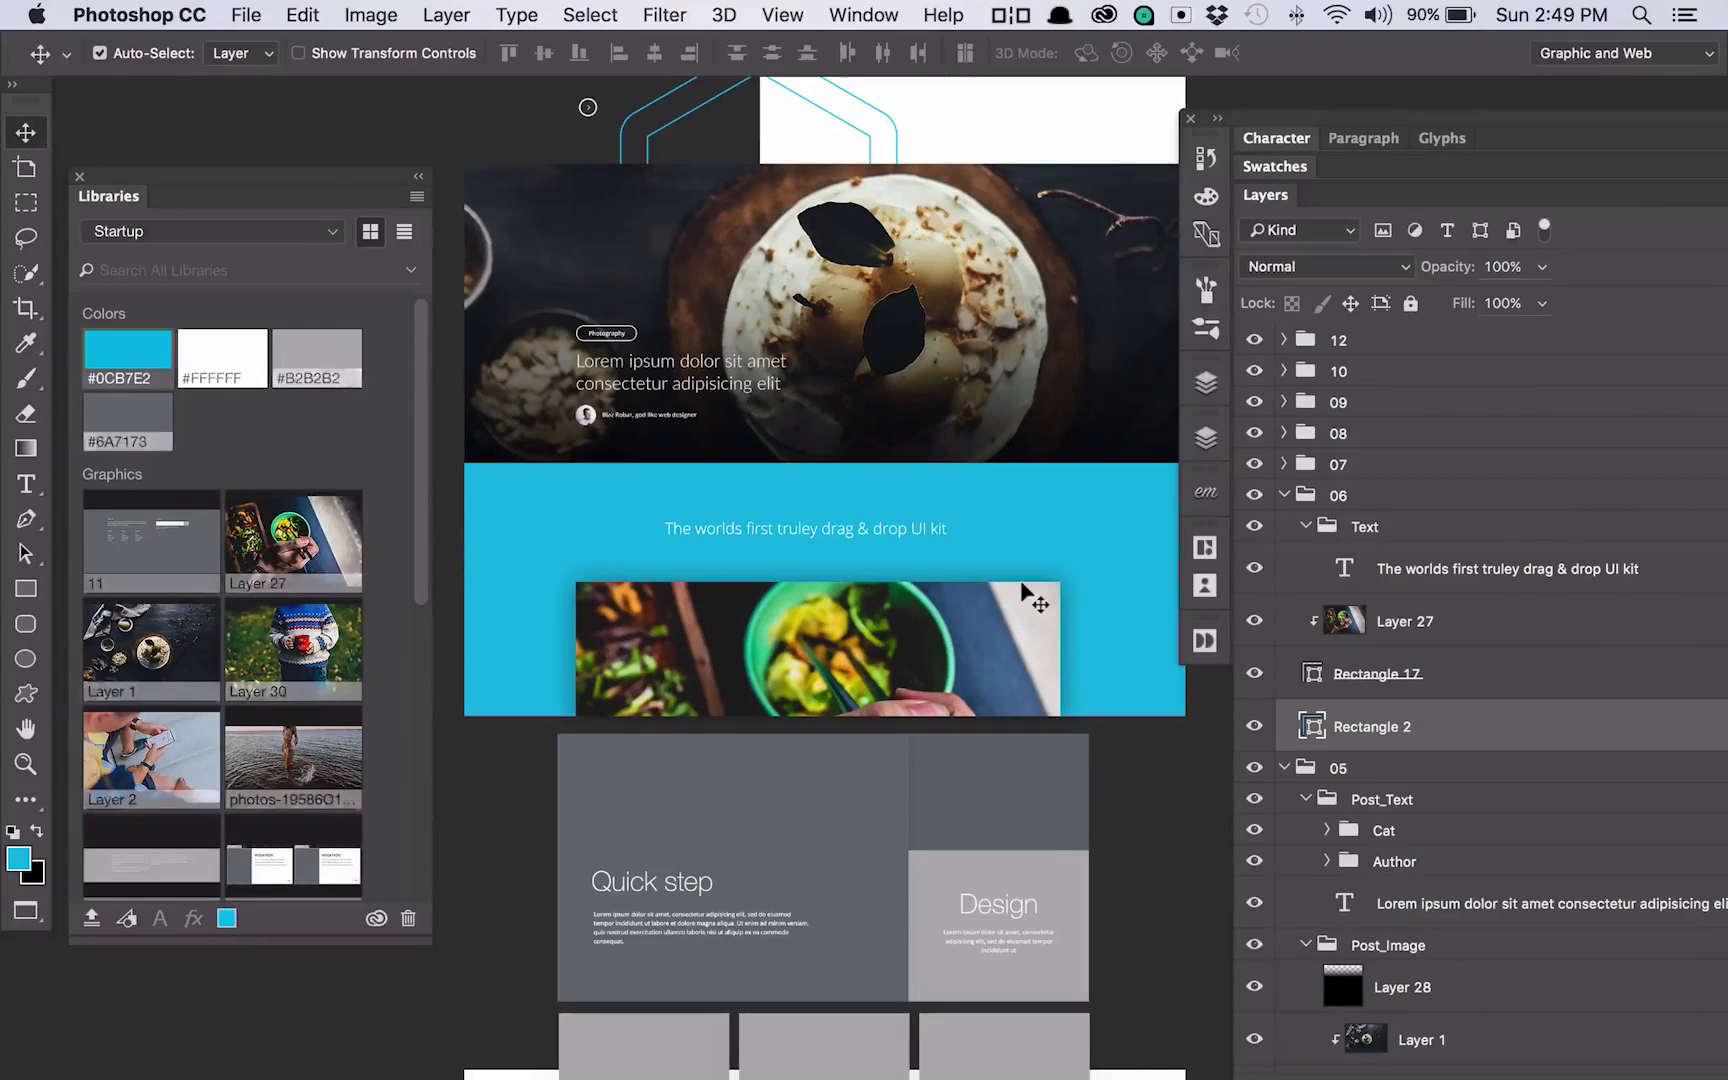
- Place the mug photo from Libraries into the Quick step block's rectangle
{"action": "scroll", "coordinate": [1022, 592], "scroll_direction": "down", "scroll_amount": 8}
{"action": "left_click", "coordinate": [843, 450]}
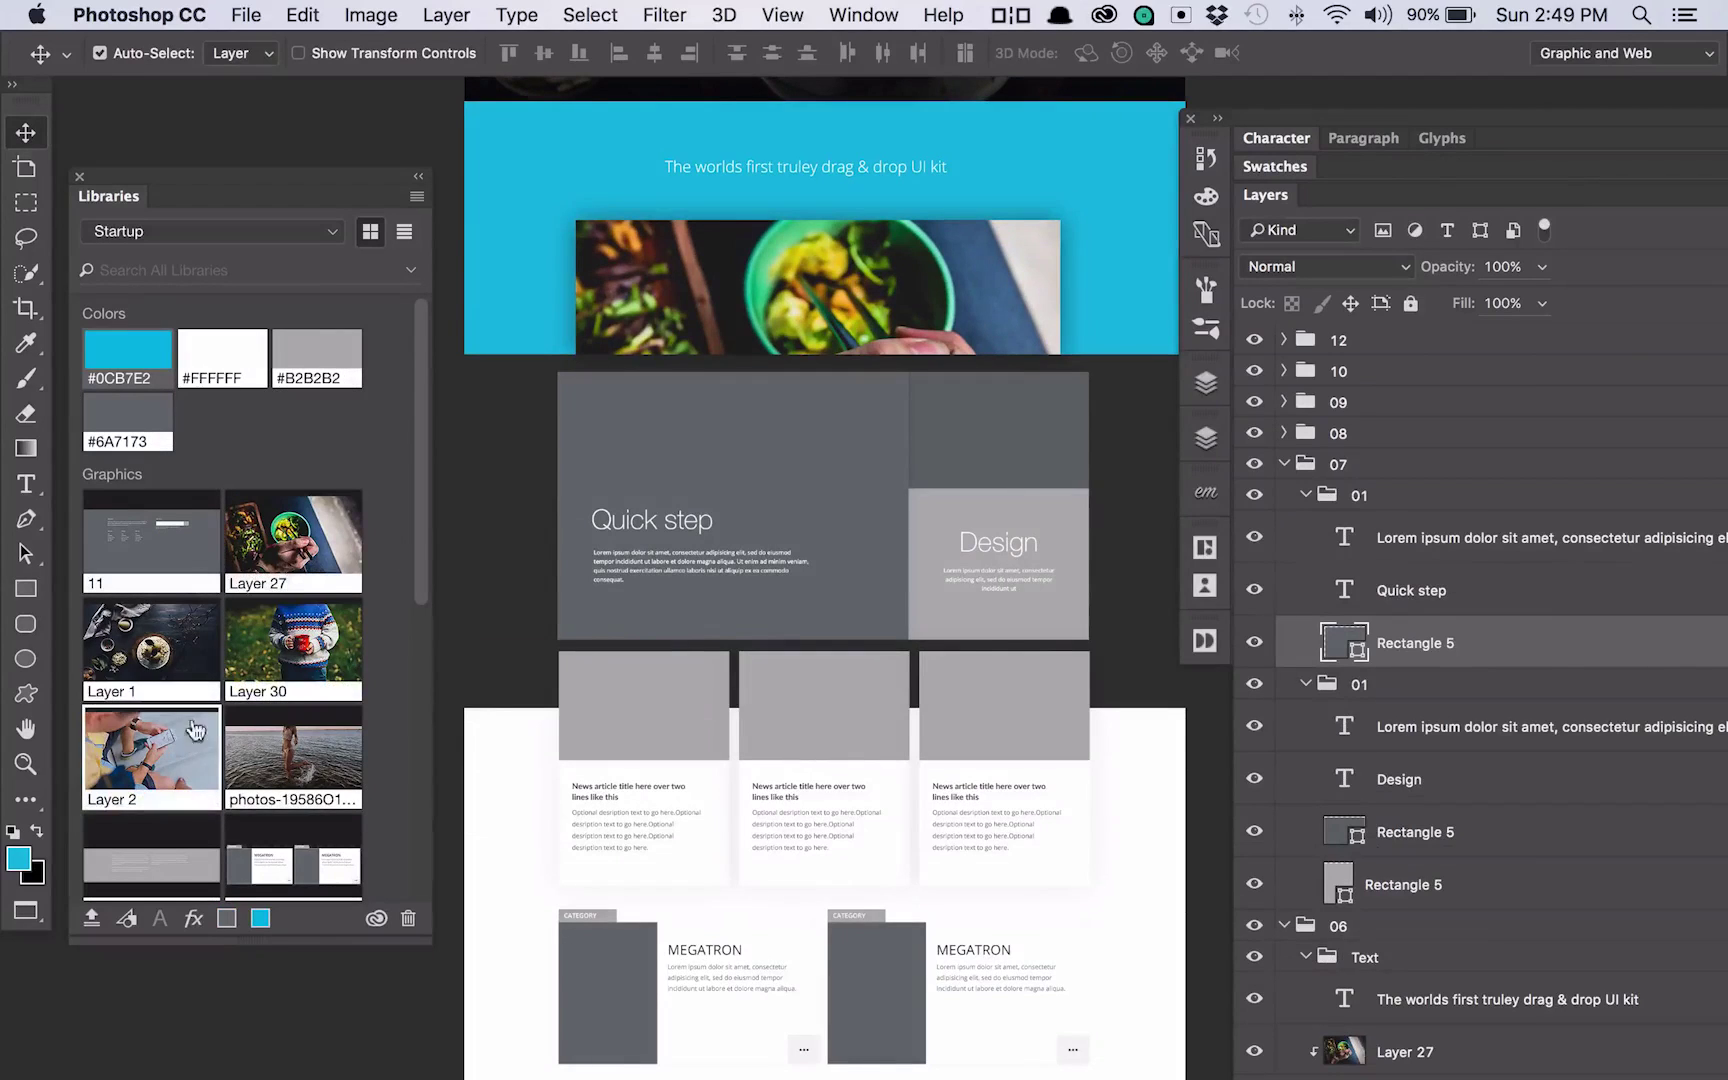
{"action": "left_click_drag", "start_coordinate": [295, 645], "coordinate": [1400, 660]}
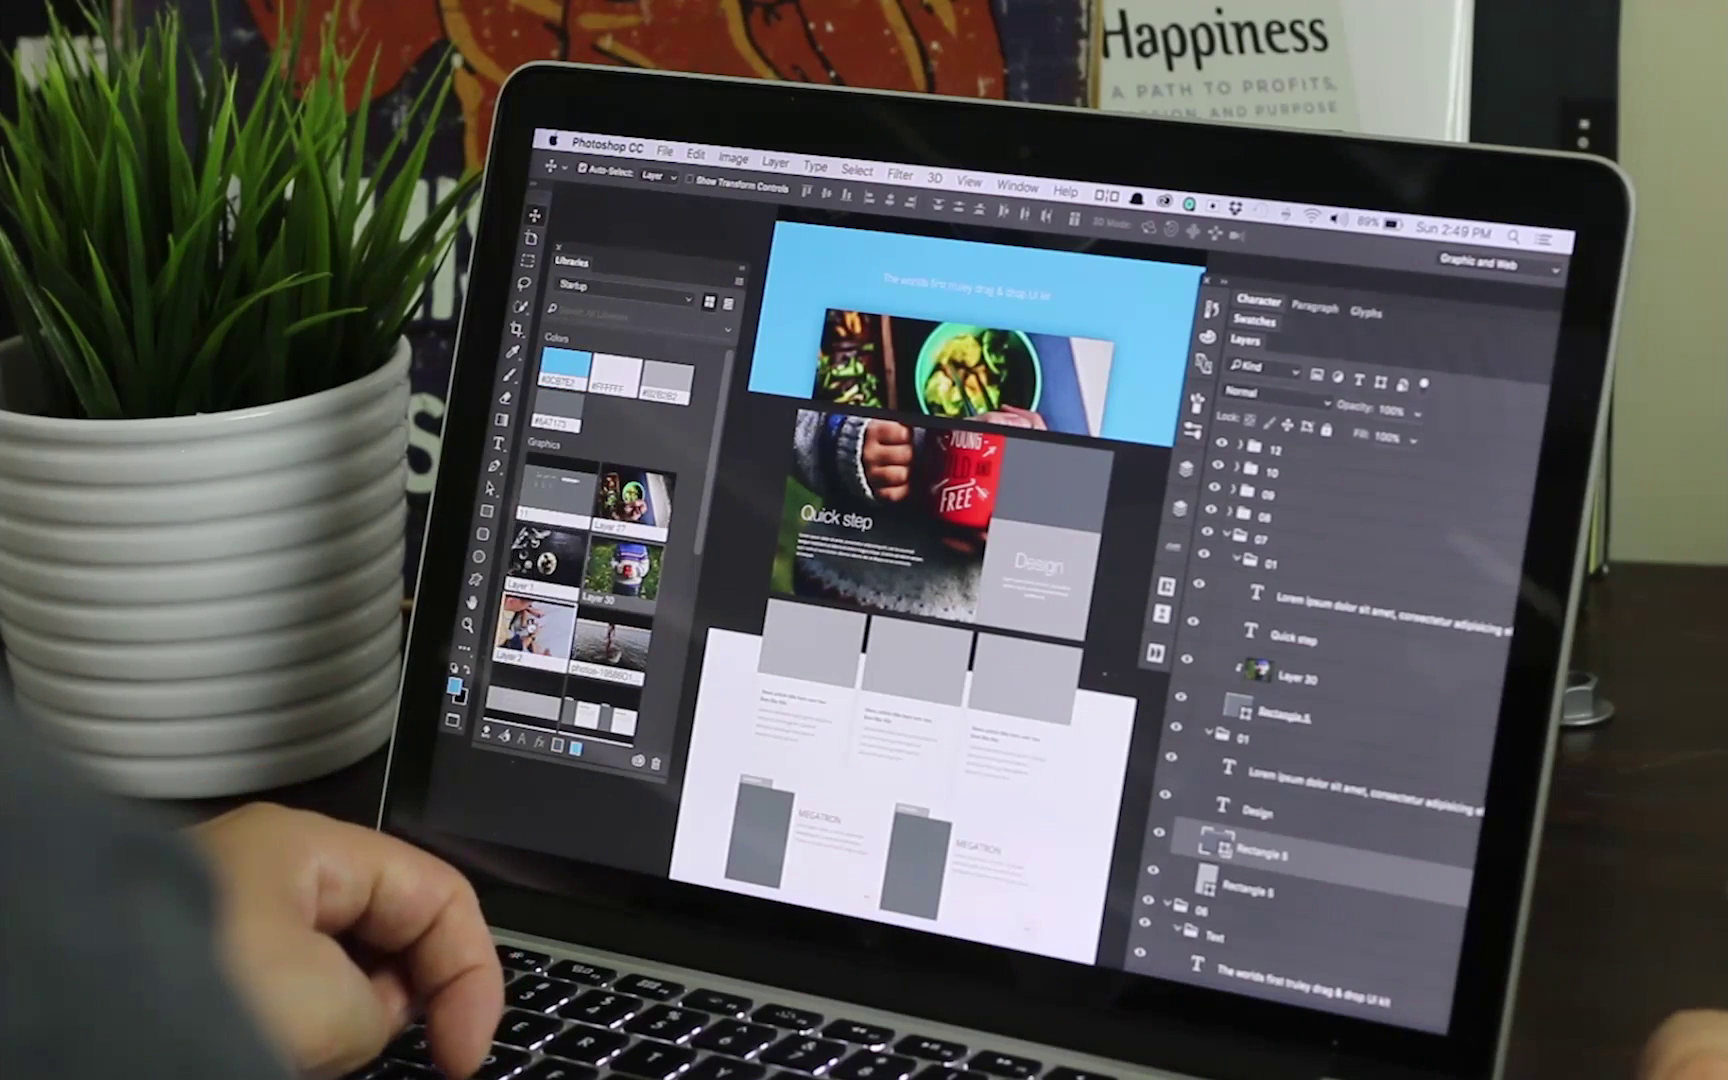
- Scale the phone photo to about 60% above Design, and fill the Design tile cyan
{"action": "left_click_drag", "start_coordinate": [1098, 532], "coordinate": [1098, 534]}
{"action": "left_click", "coordinate": [1283, 868], "text": "alt"}
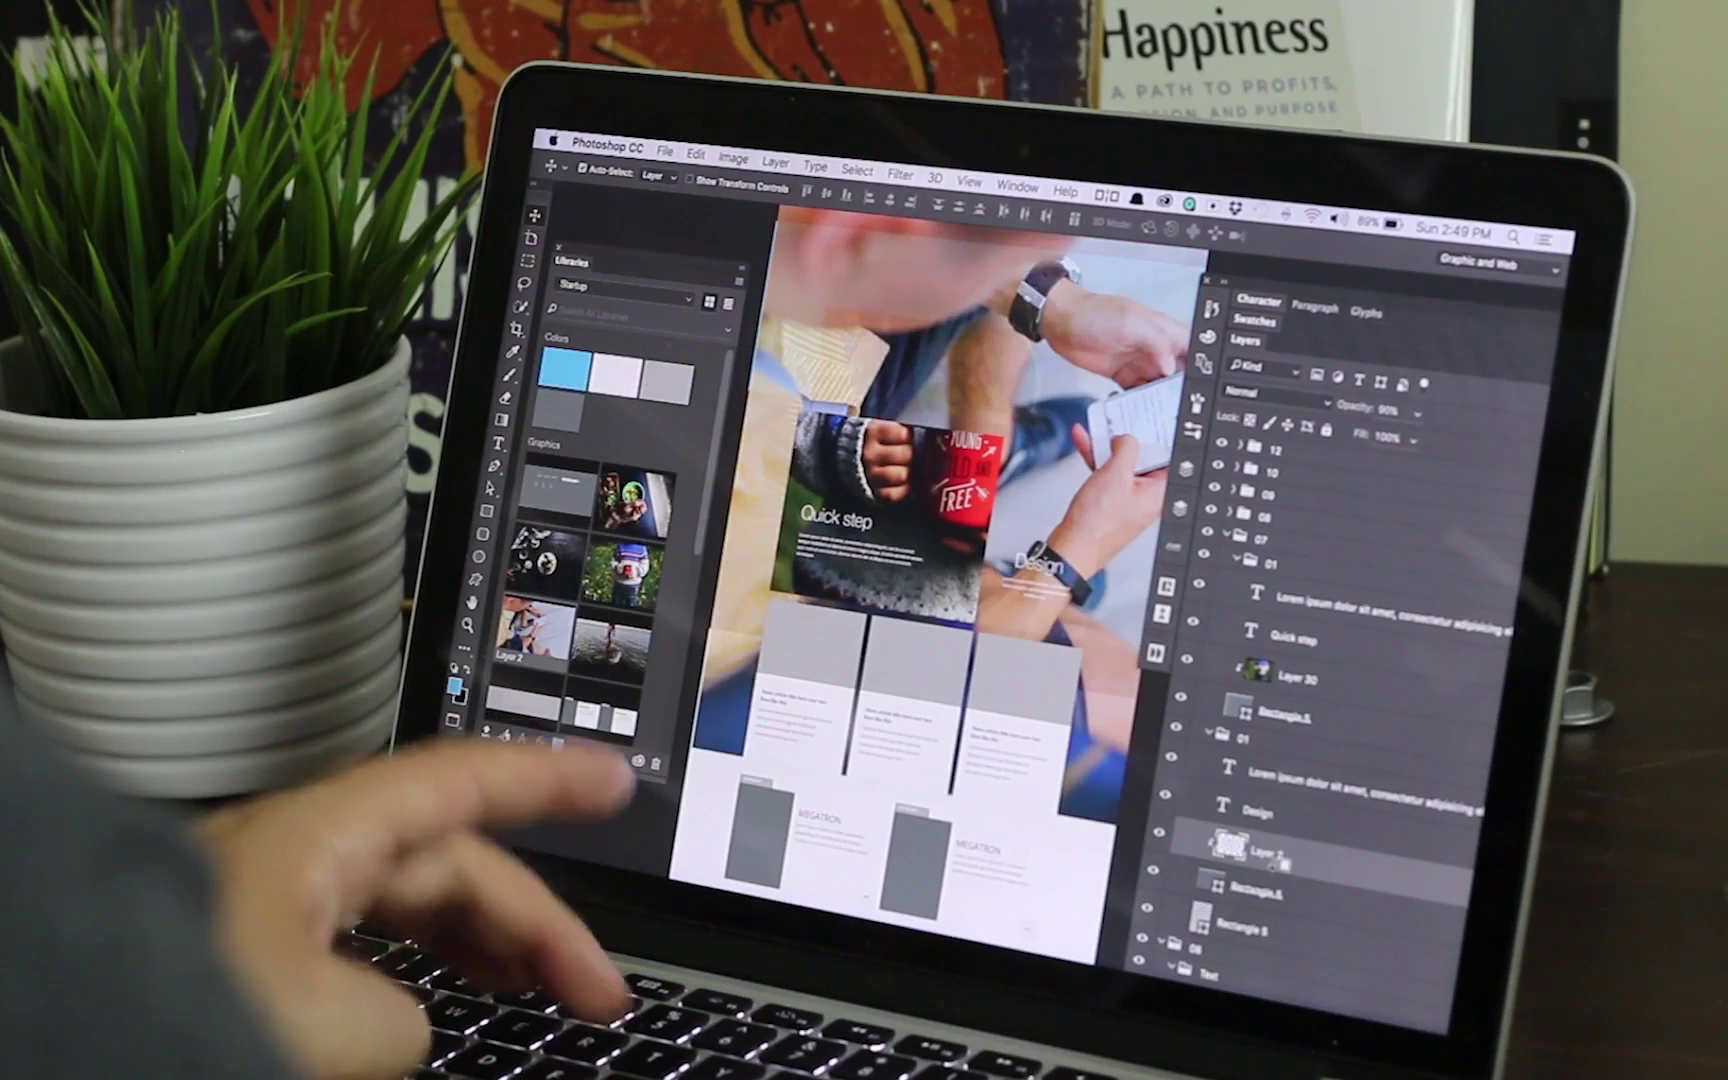
{"action": "key", "text": "super+t"}
{"action": "key", "text": "super+t"}
{"action": "key", "text": "super+minus"}
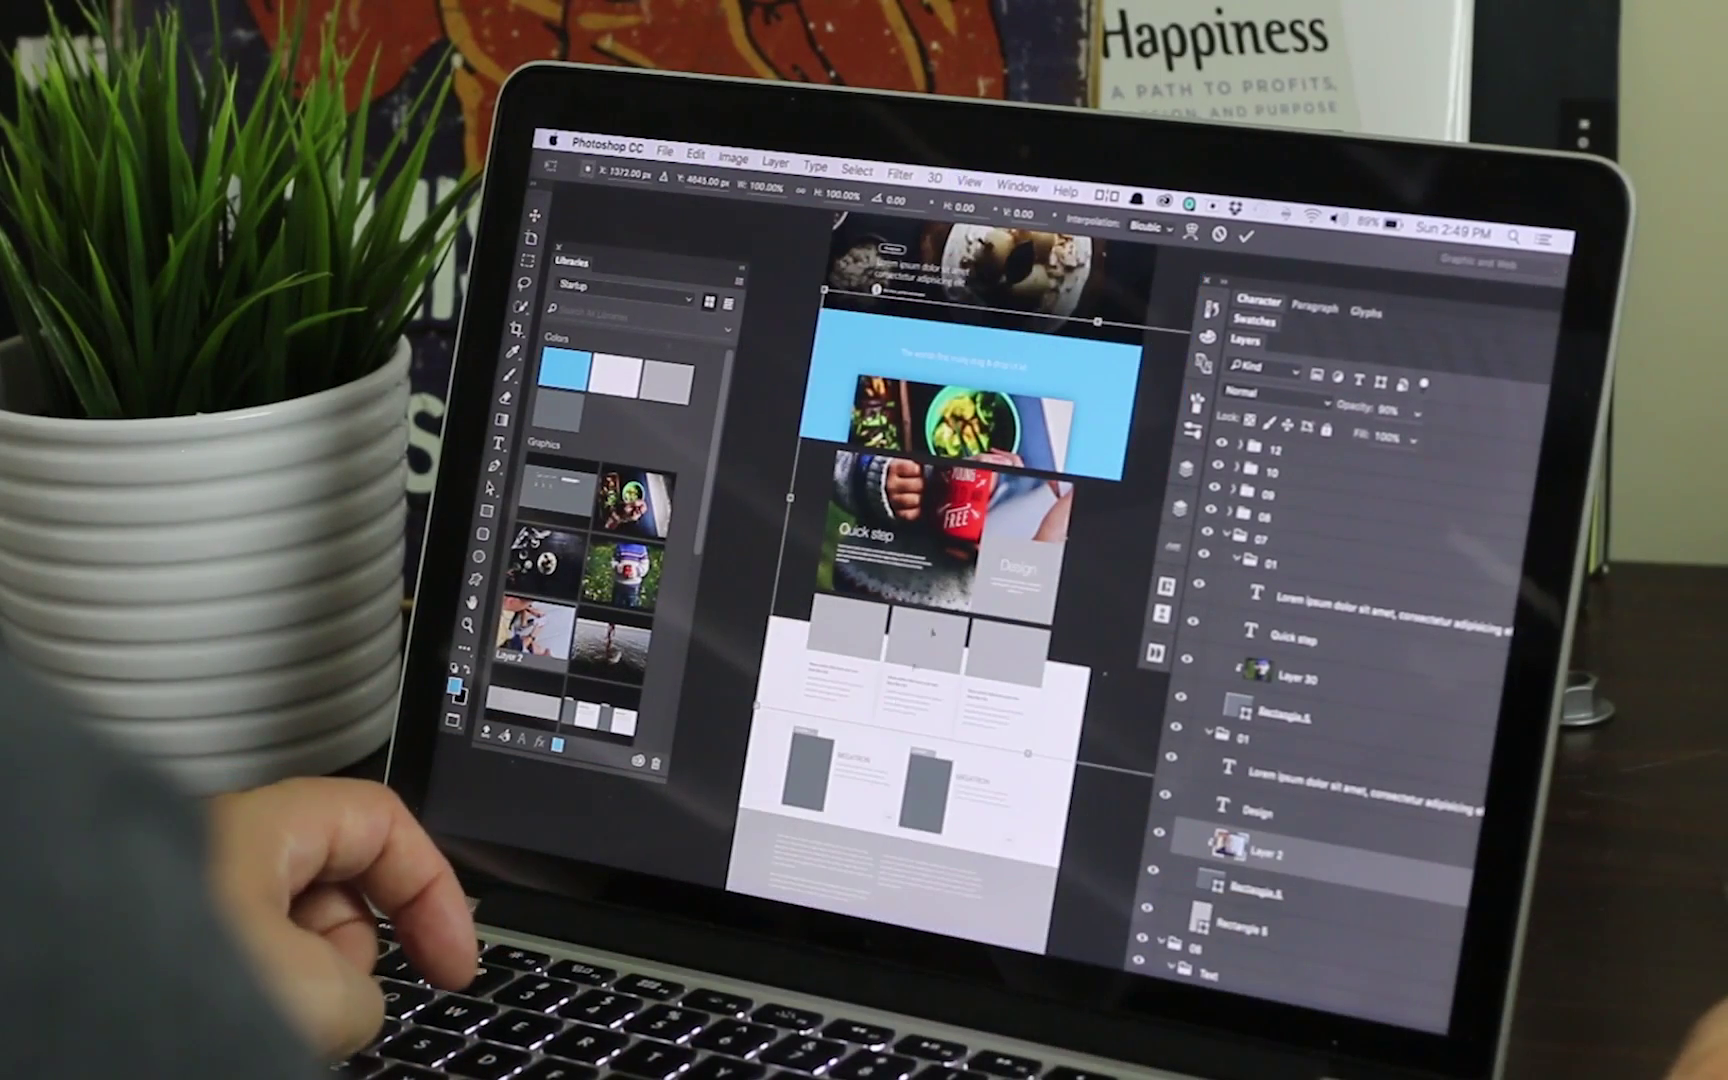
{"action": "left_click_drag", "start_coordinate": [756, 705], "coordinate": [1008, 562]}
{"action": "left_click_drag", "start_coordinate": [1073, 503], "coordinate": [938, 562]}
{"action": "key", "text": "Return"}
{"action": "left_click", "coordinate": [1003, 566]}
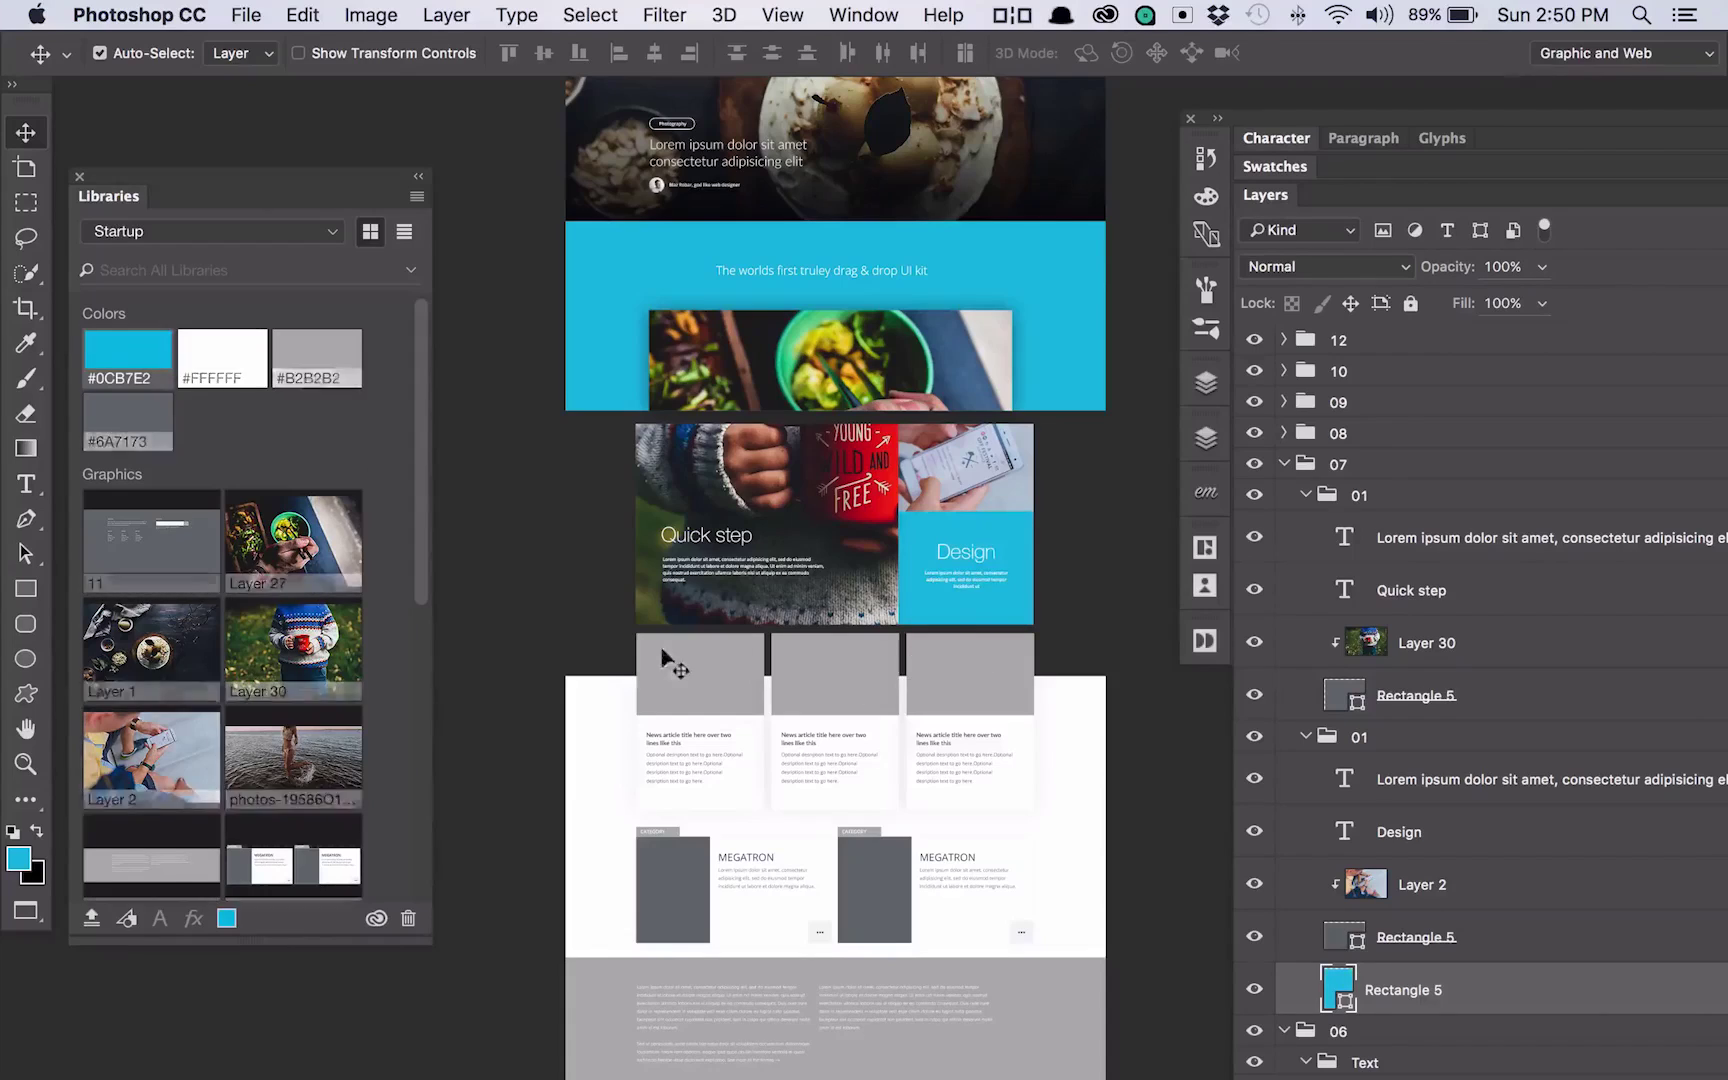
{"action": "left_click", "coordinate": [661, 655]}
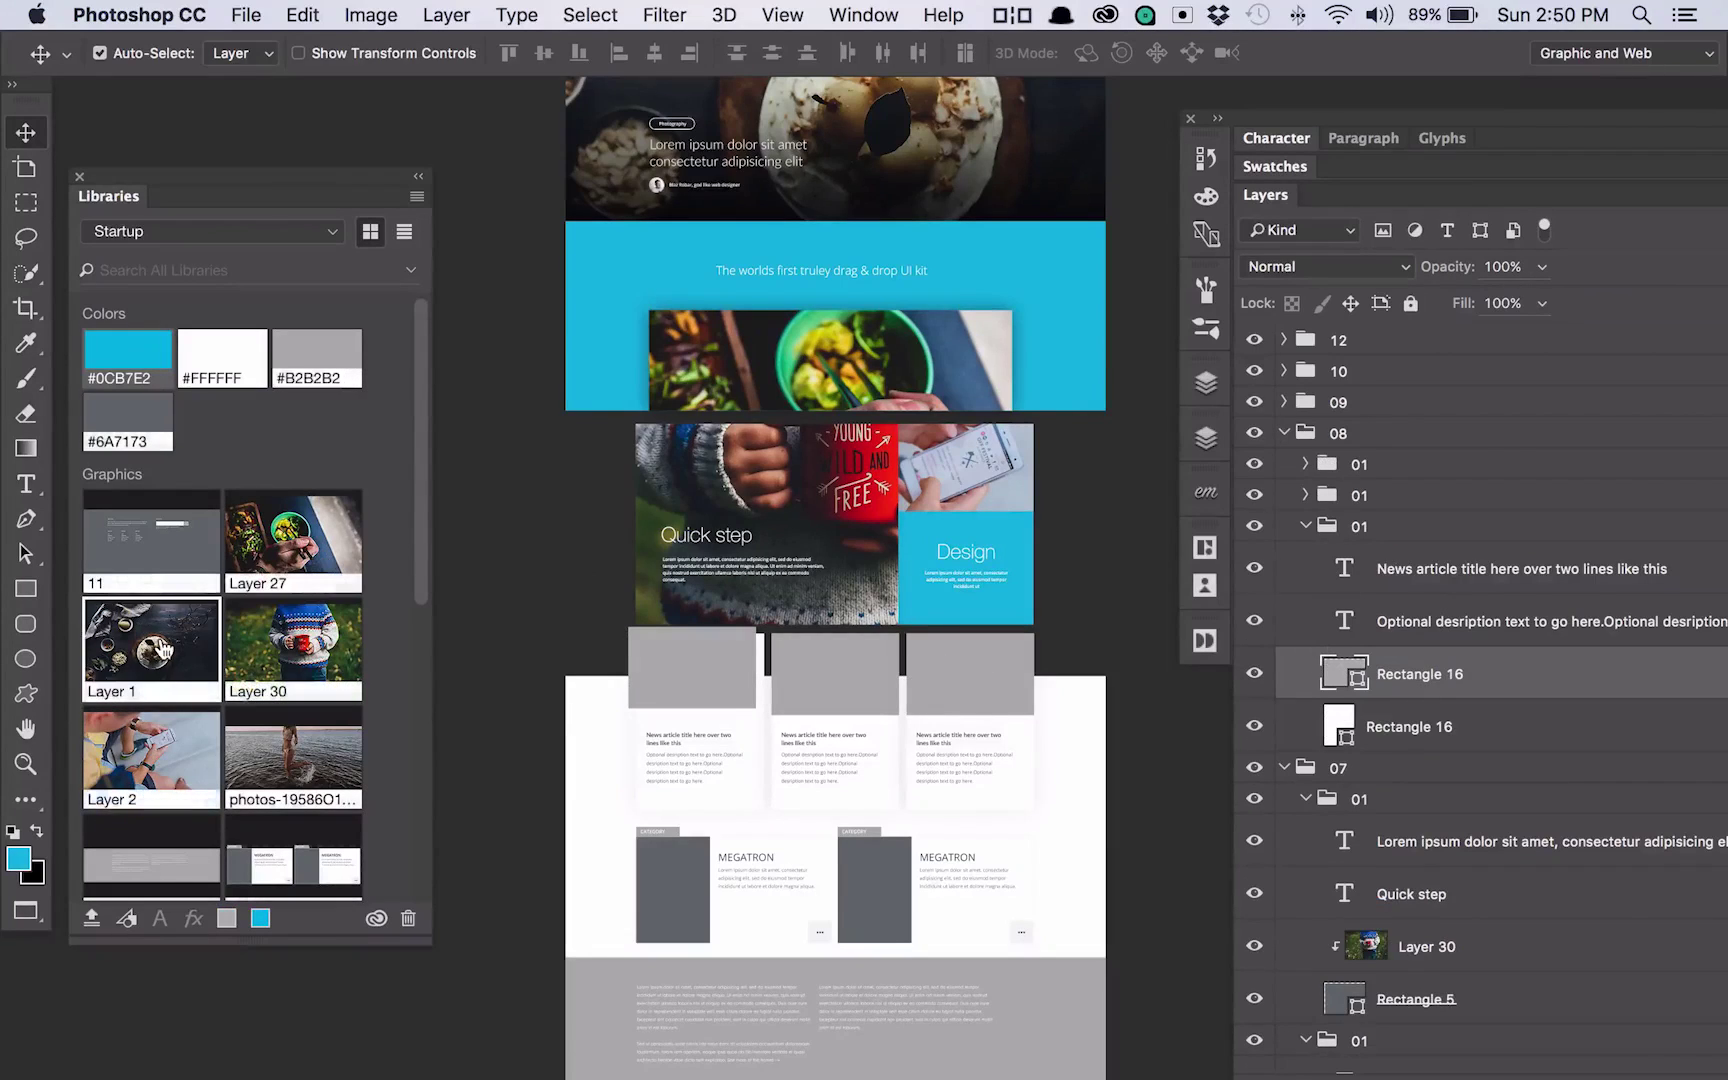
- Clip the dessert, Layer 27 and beach photos into the three grey news cards
{"action": "left_click_drag", "start_coordinate": [162, 650], "coordinate": [720, 722]}
{"action": "left_click_drag", "start_coordinate": [1052, 703], "coordinate": [1052, 703]}
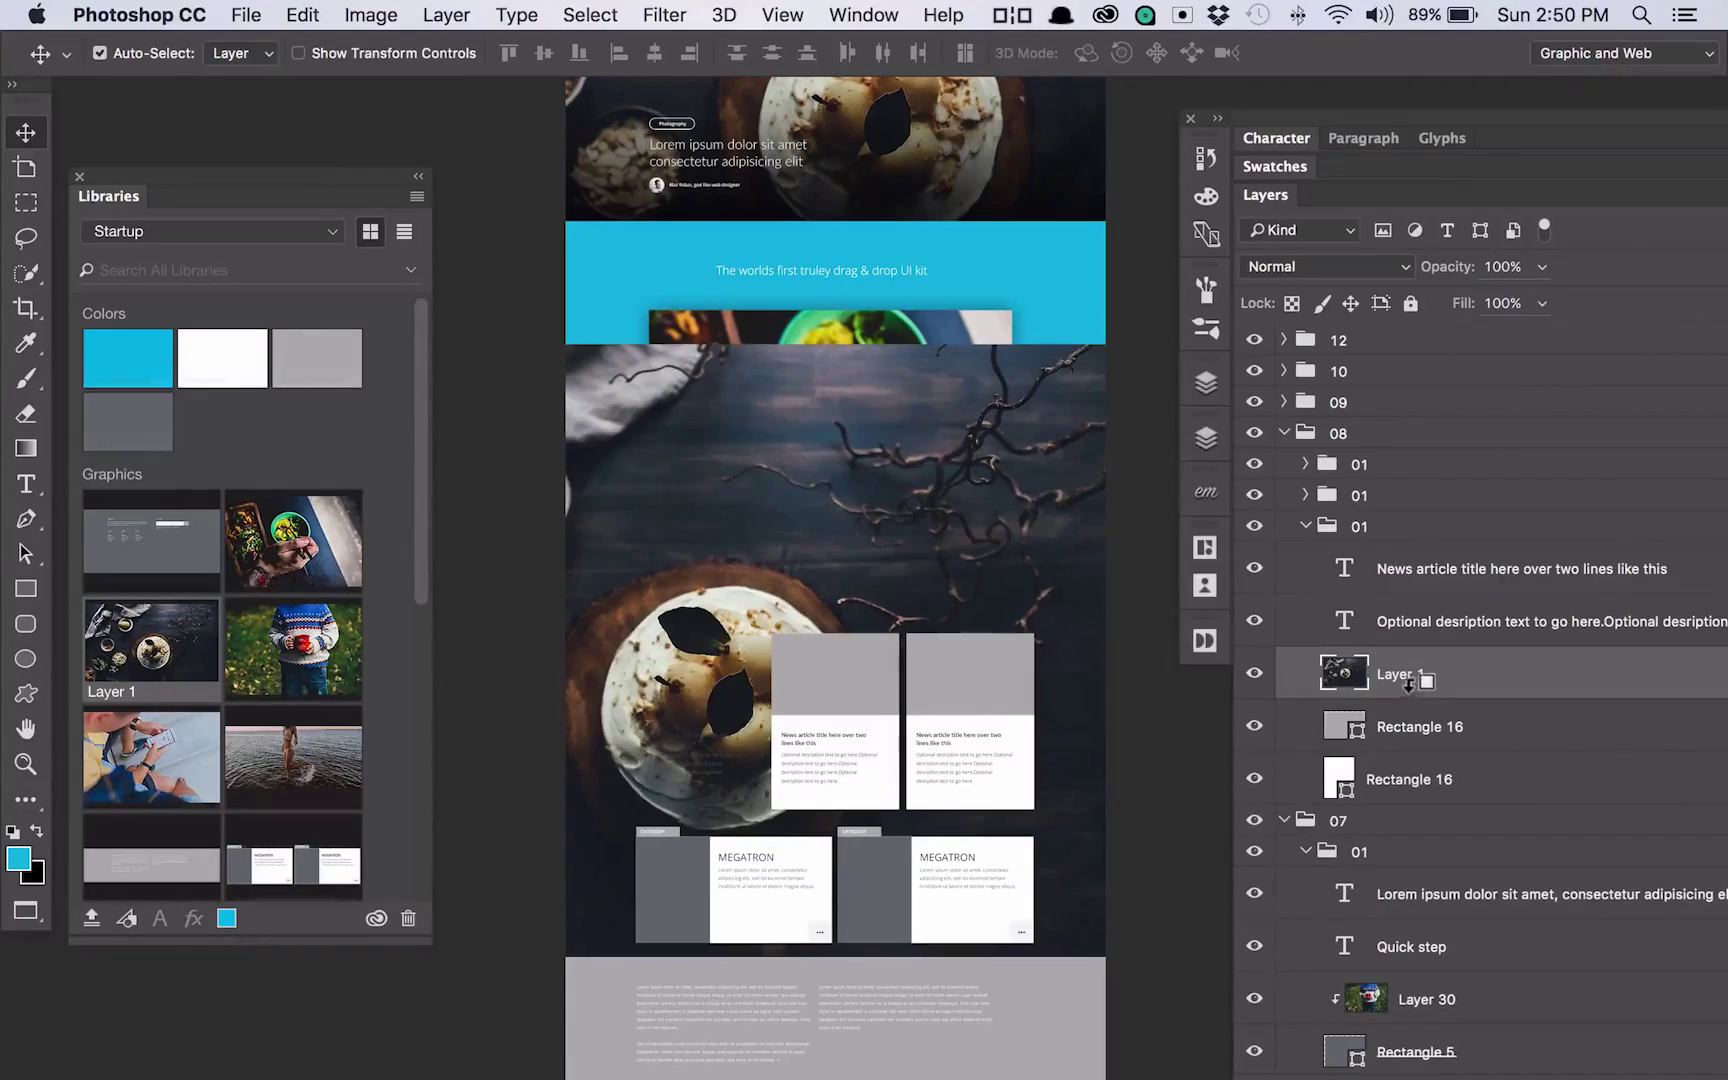
{"action": "left_click", "coordinate": [1404, 692], "text": "alt"}
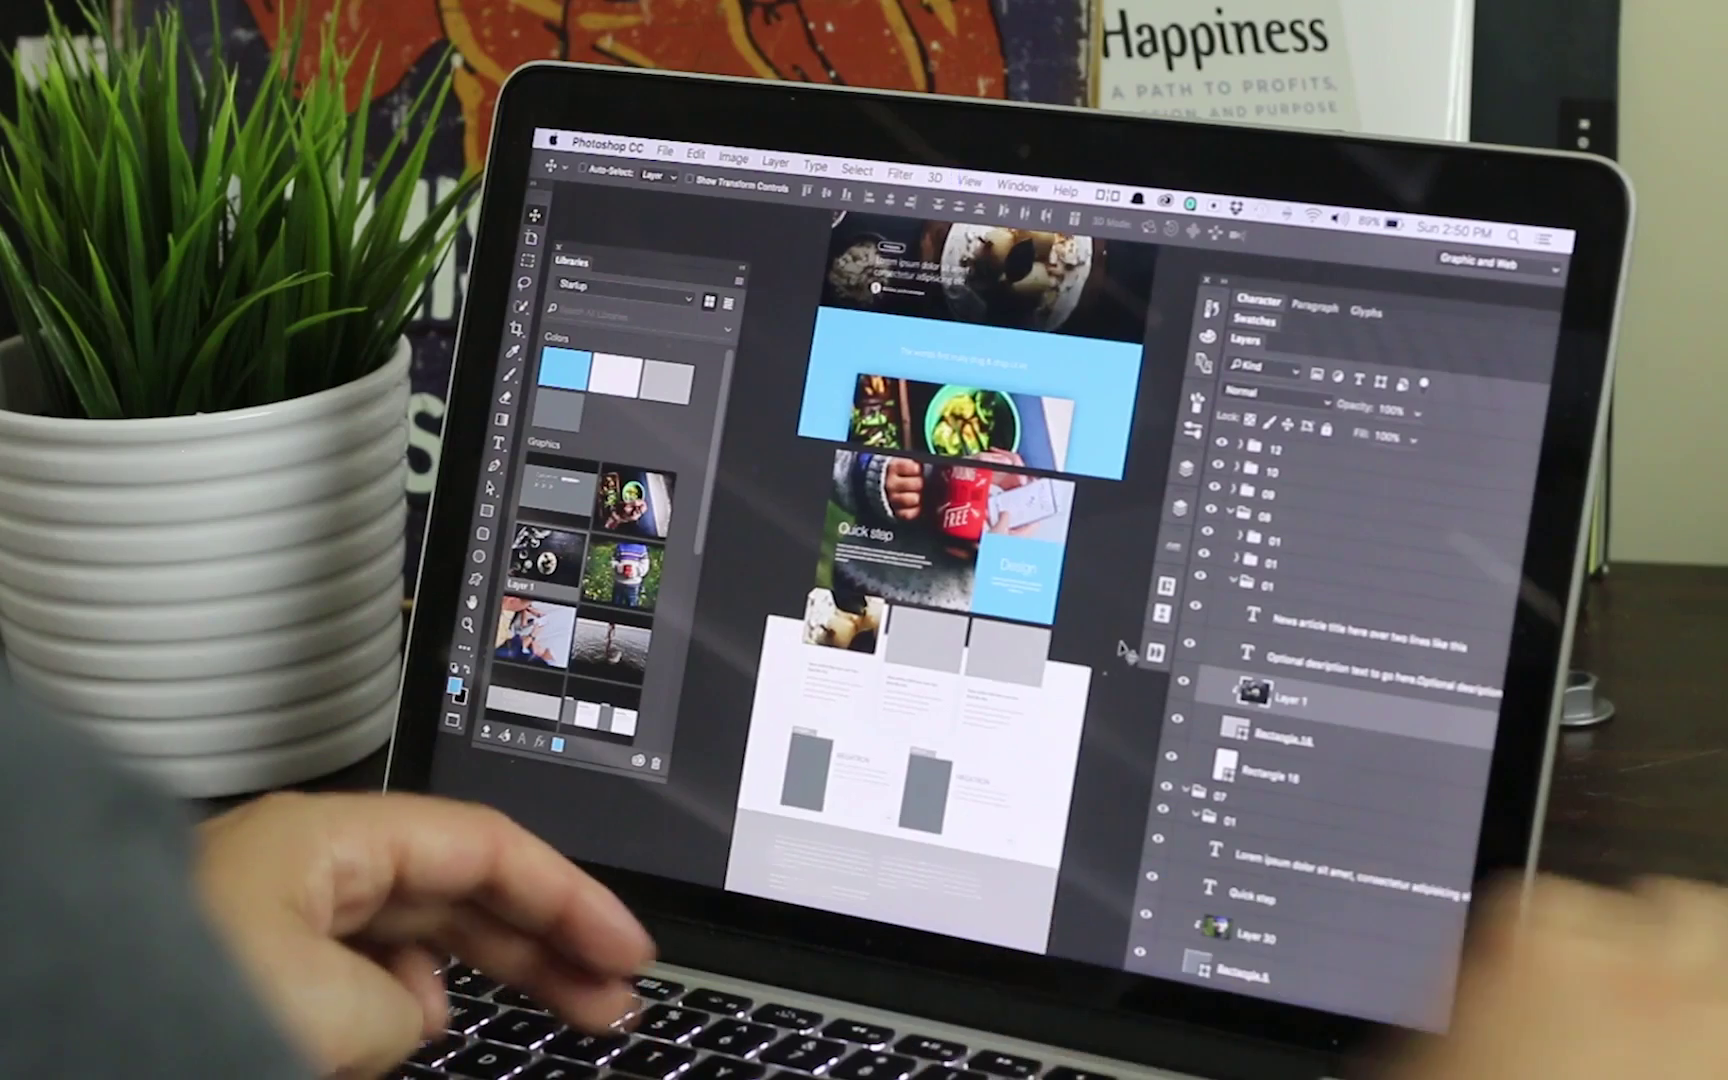
{"action": "scroll", "coordinate": [835, 500], "scroll_direction": "down", "scroll_amount": 3}
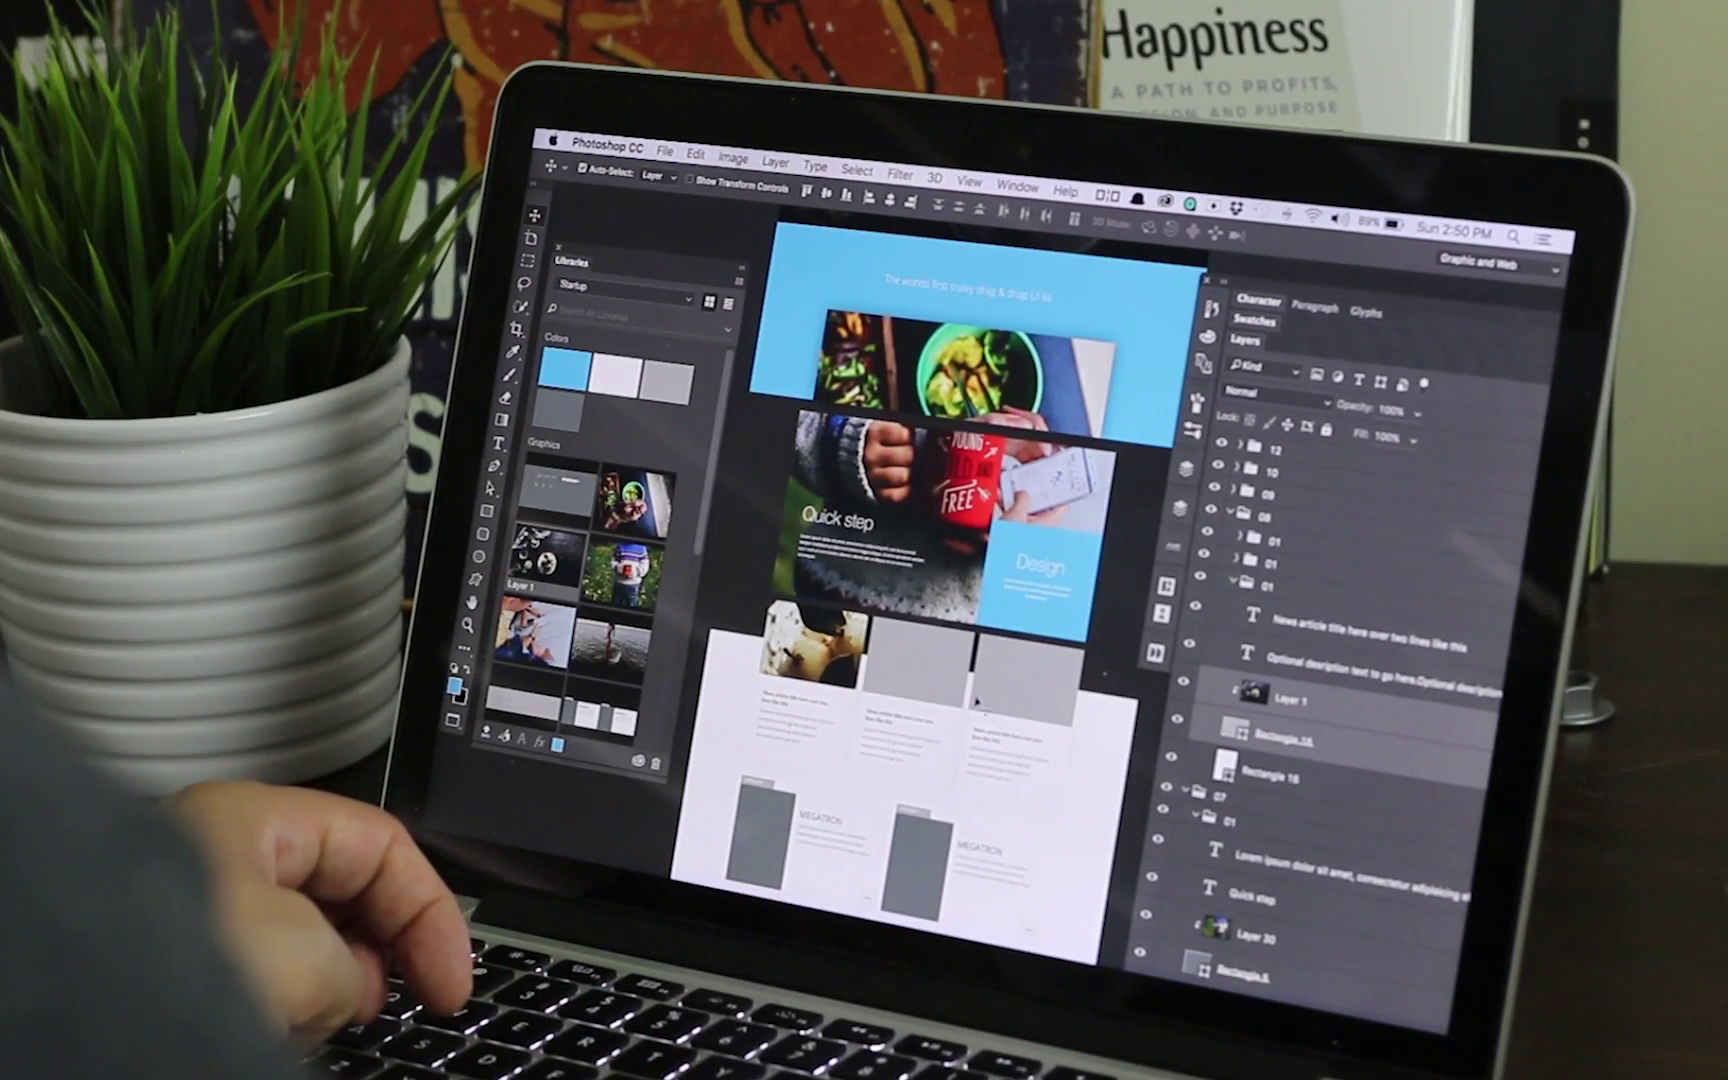
{"action": "left_click", "coordinate": [918, 671]}
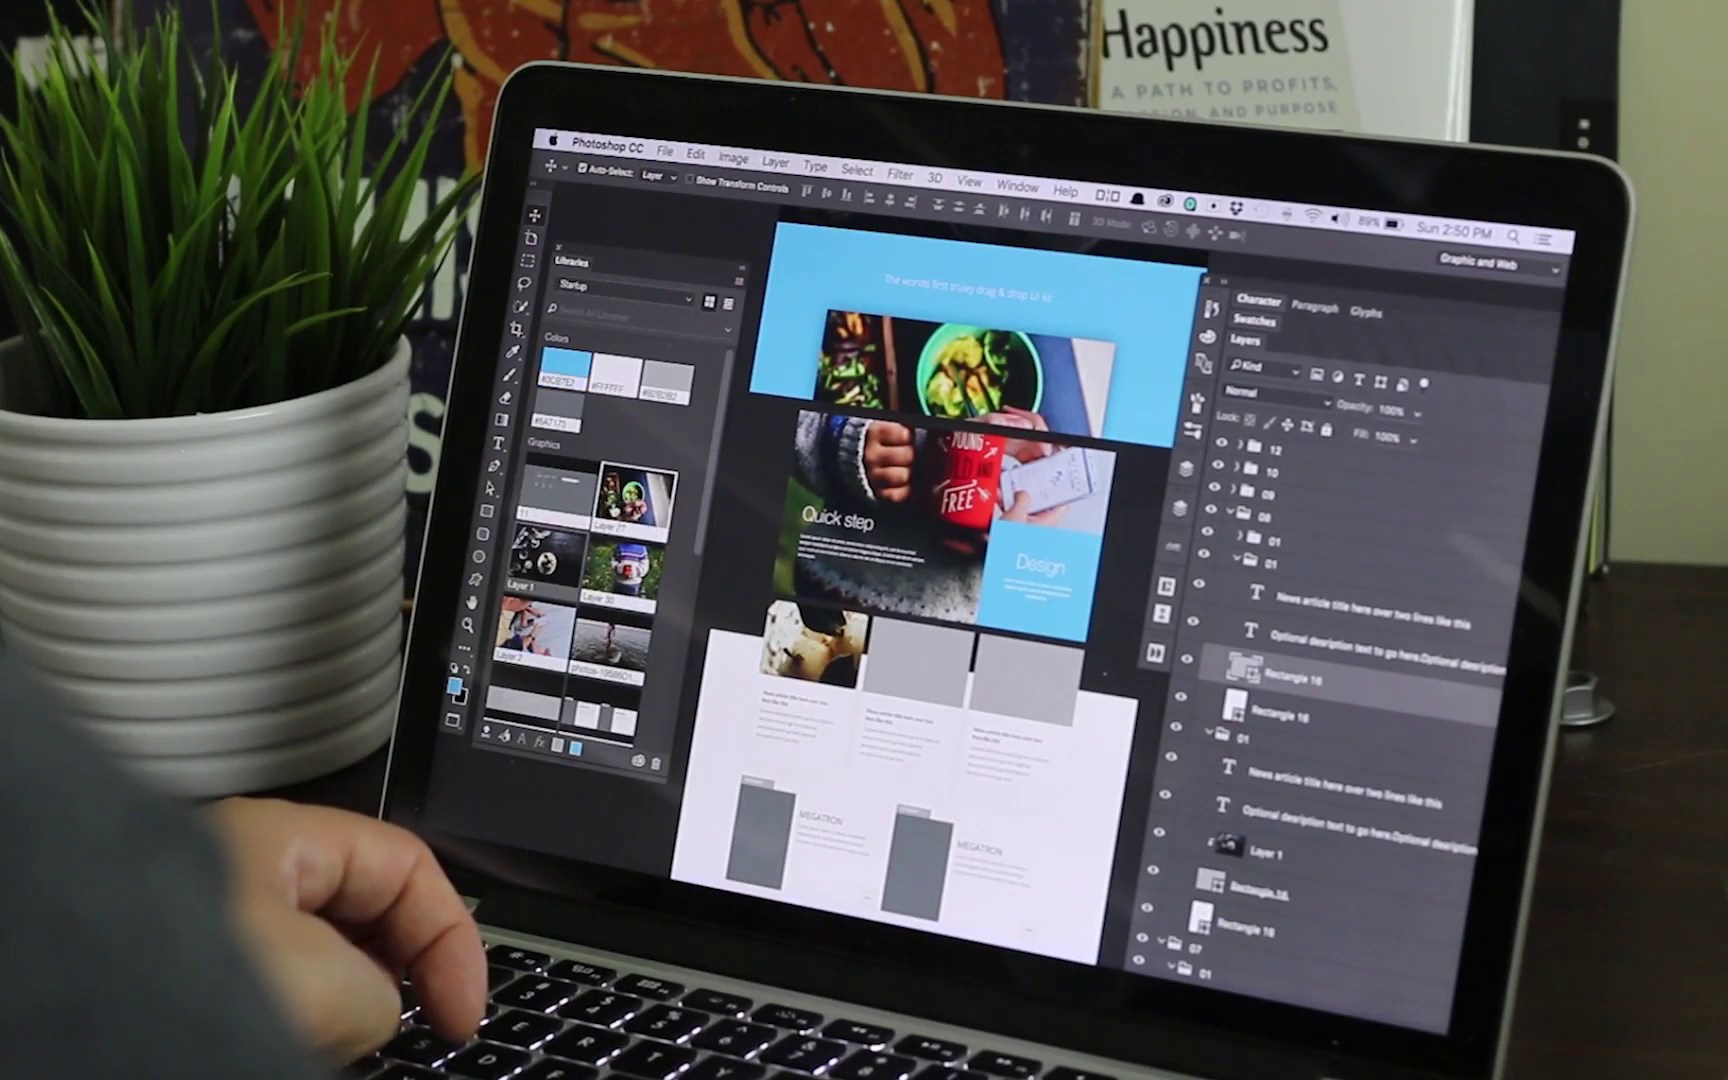
{"action": "left_click_drag", "start_coordinate": [635, 500], "coordinate": [918, 665]}
{"action": "left_click", "coordinate": [1277, 698], "text": "alt"}
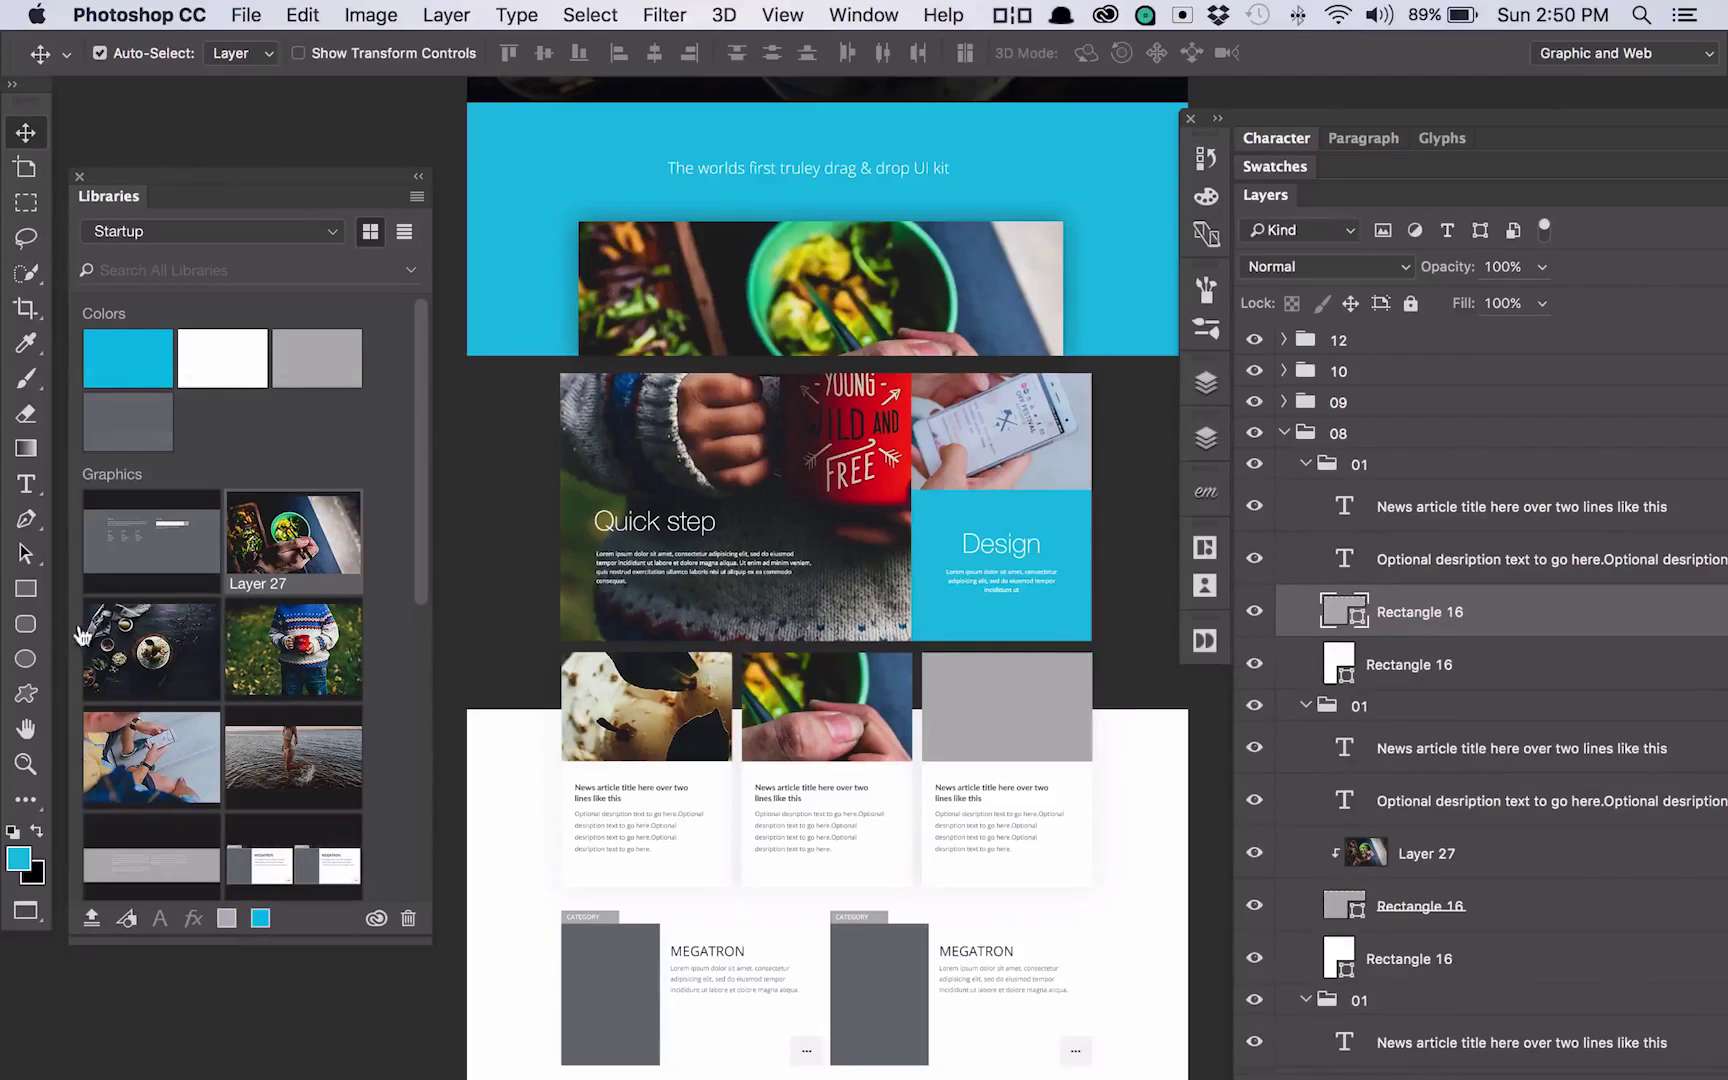
{"action": "left_click_drag", "start_coordinate": [987, 686], "coordinate": [990, 690]}
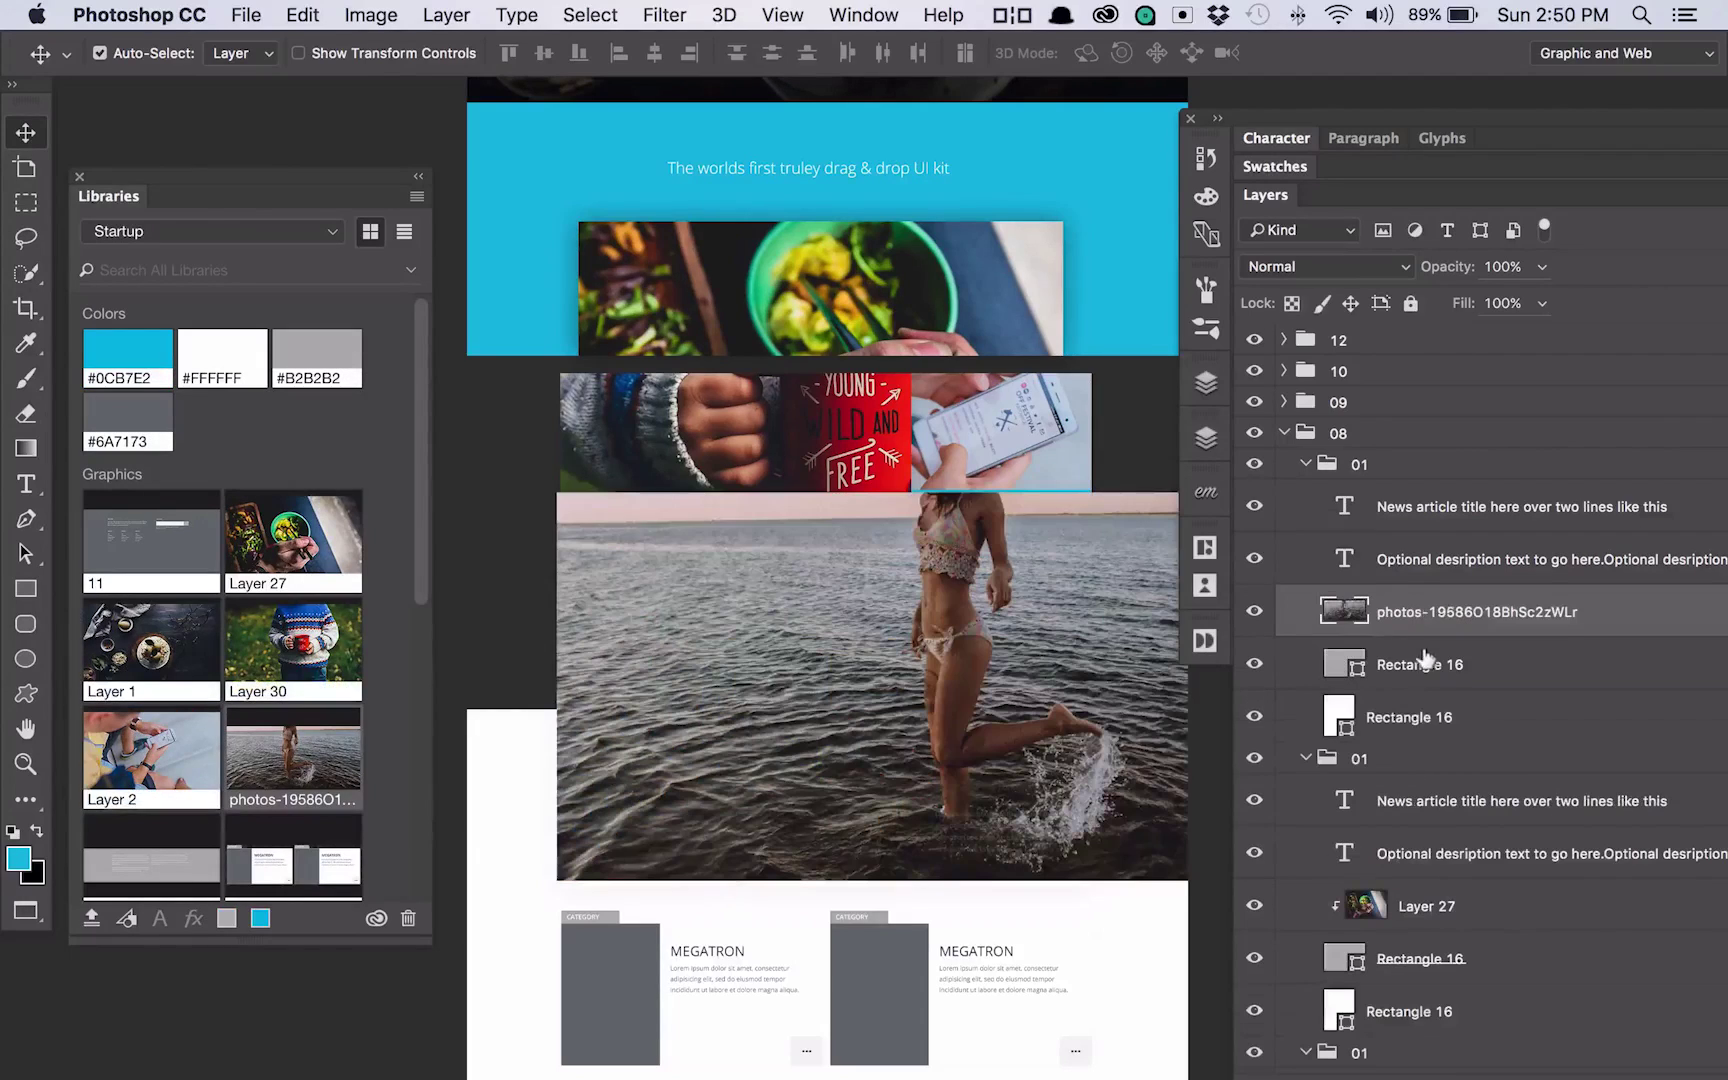
{"action": "key", "text": "super+alt+g"}
{"action": "left_click_drag", "start_coordinate": [990, 686], "coordinate": [1005, 800]}
- Clip the Layer 1 and Layer 27 photos into the right and left MEGATRON placeholders
{"action": "scroll", "coordinate": [995, 737], "scroll_direction": "down", "scroll_amount": 5}
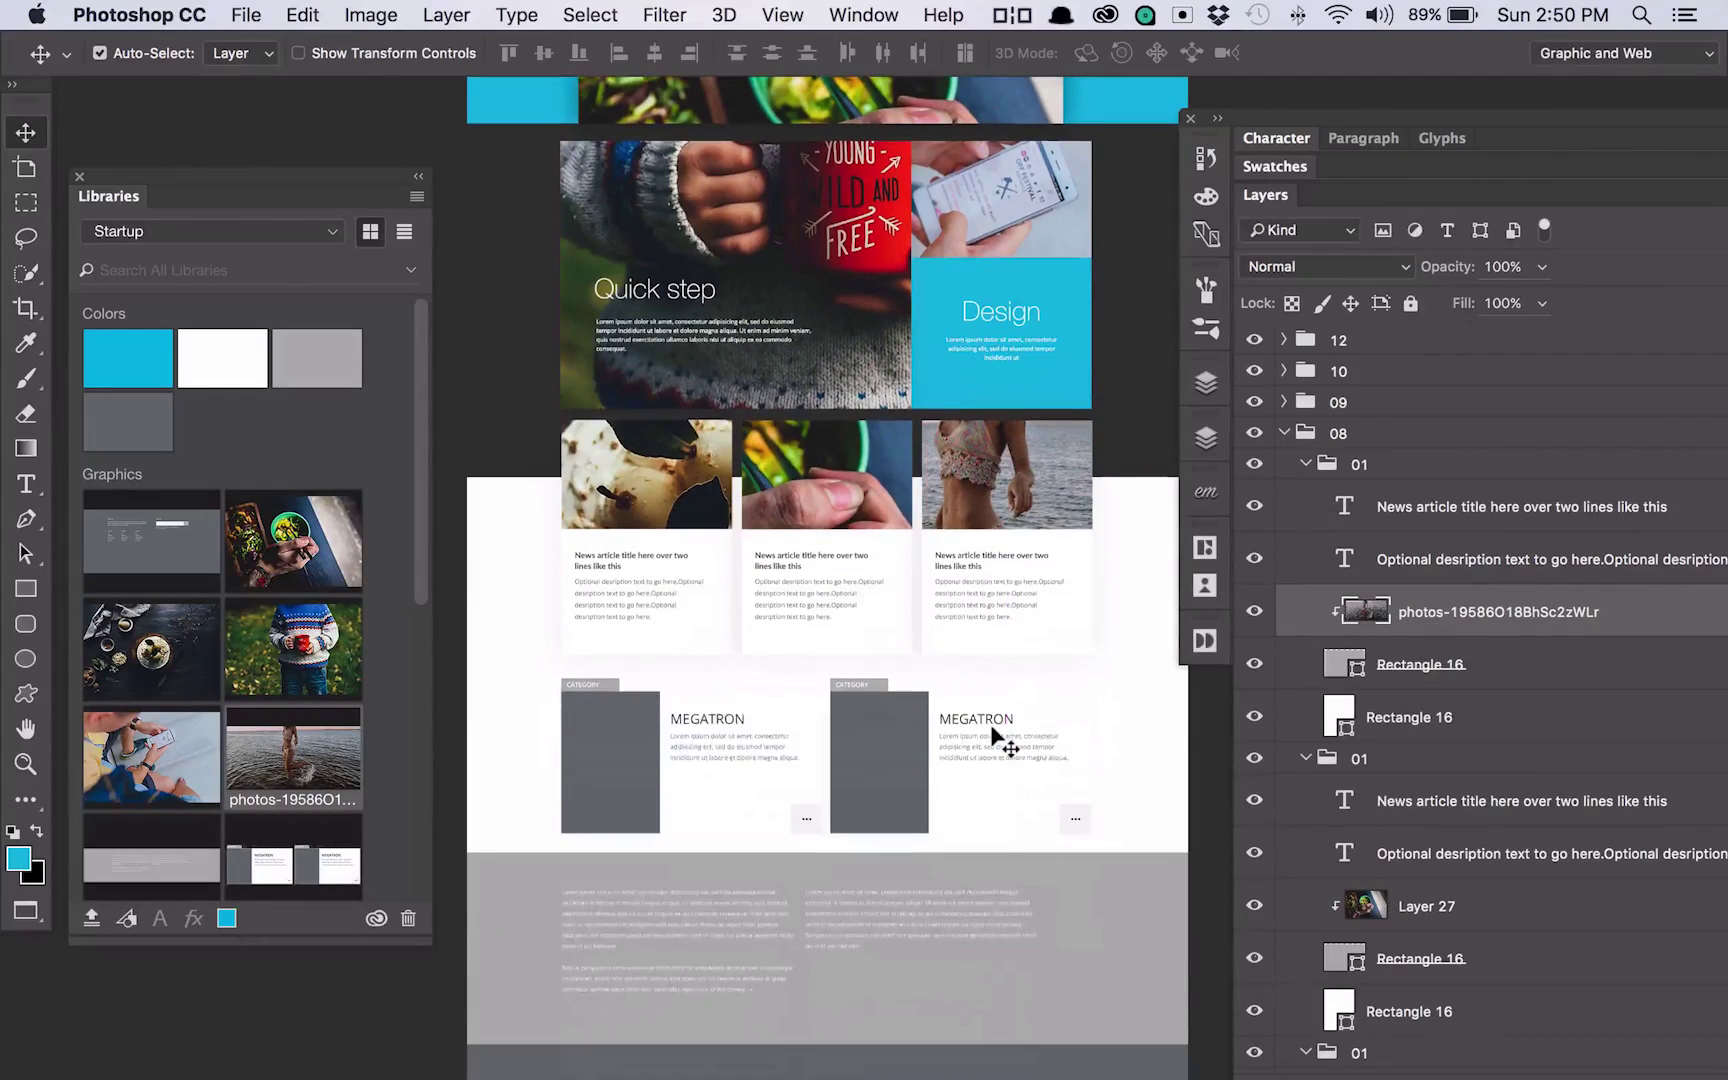
{"action": "left_click", "coordinate": [1116, 384]}
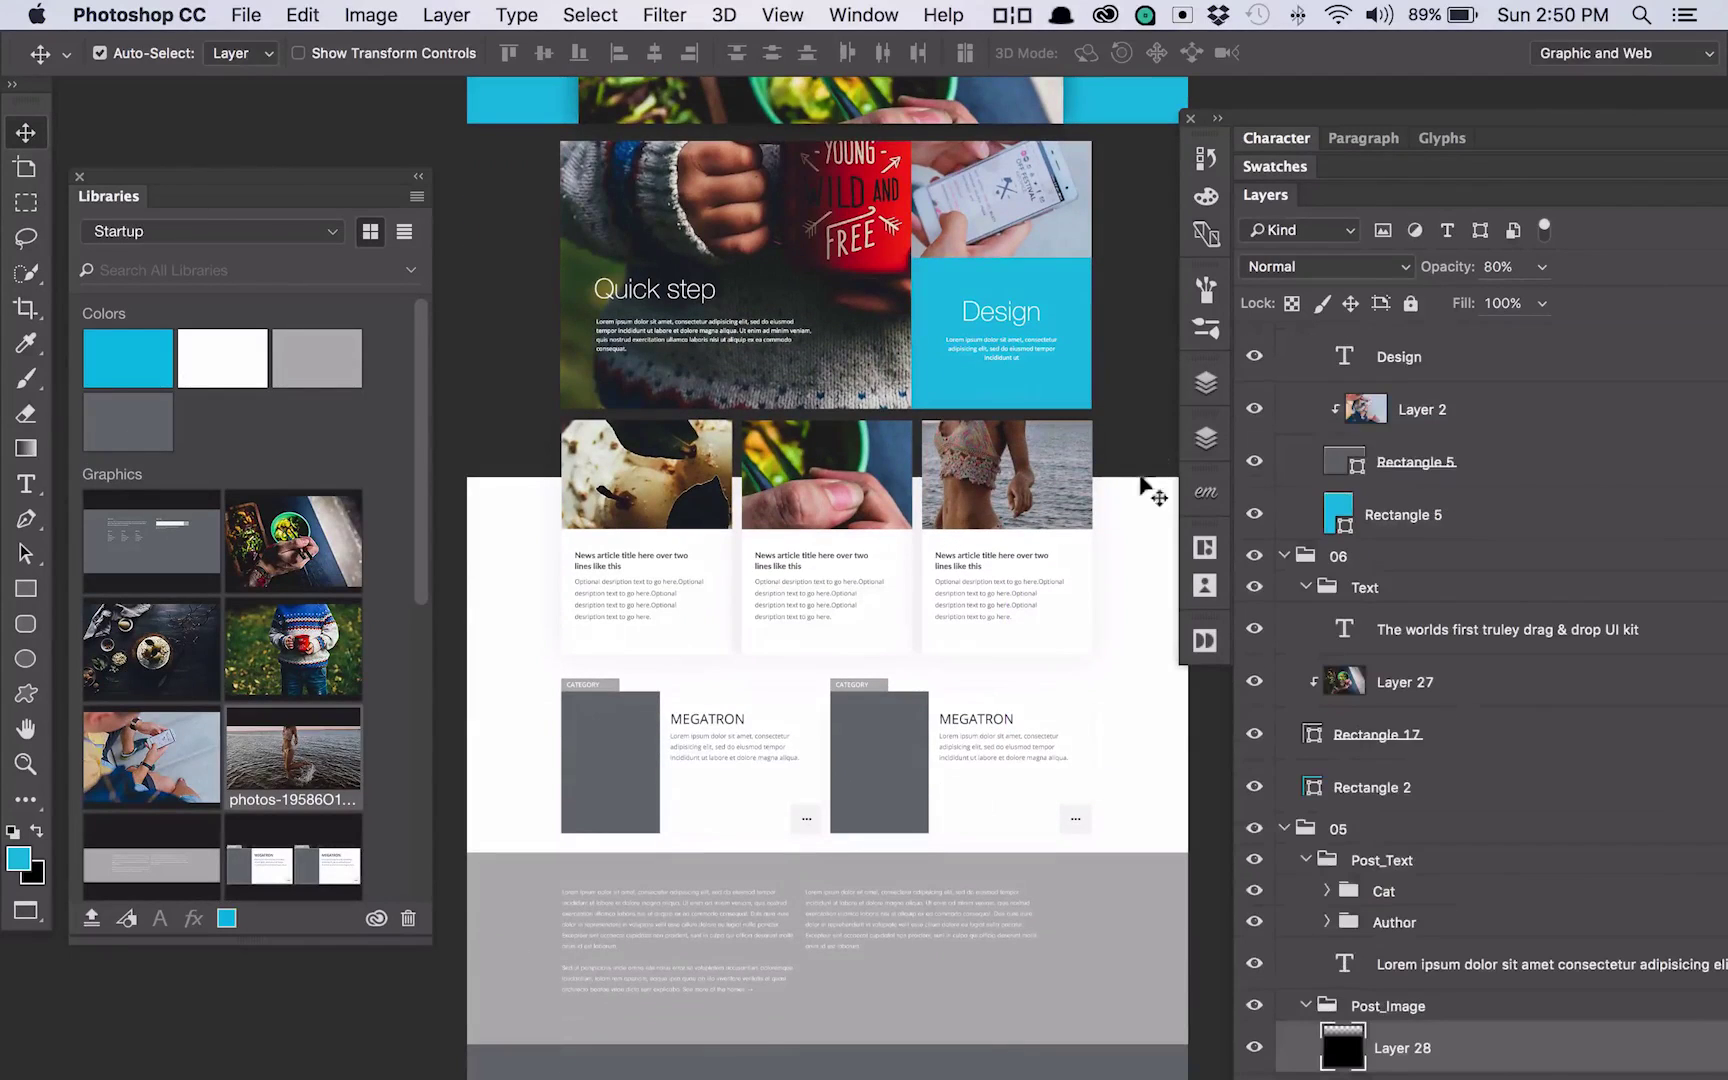
{"action": "scroll", "coordinate": [1090, 515], "scroll_direction": "up", "scroll_amount": 3}
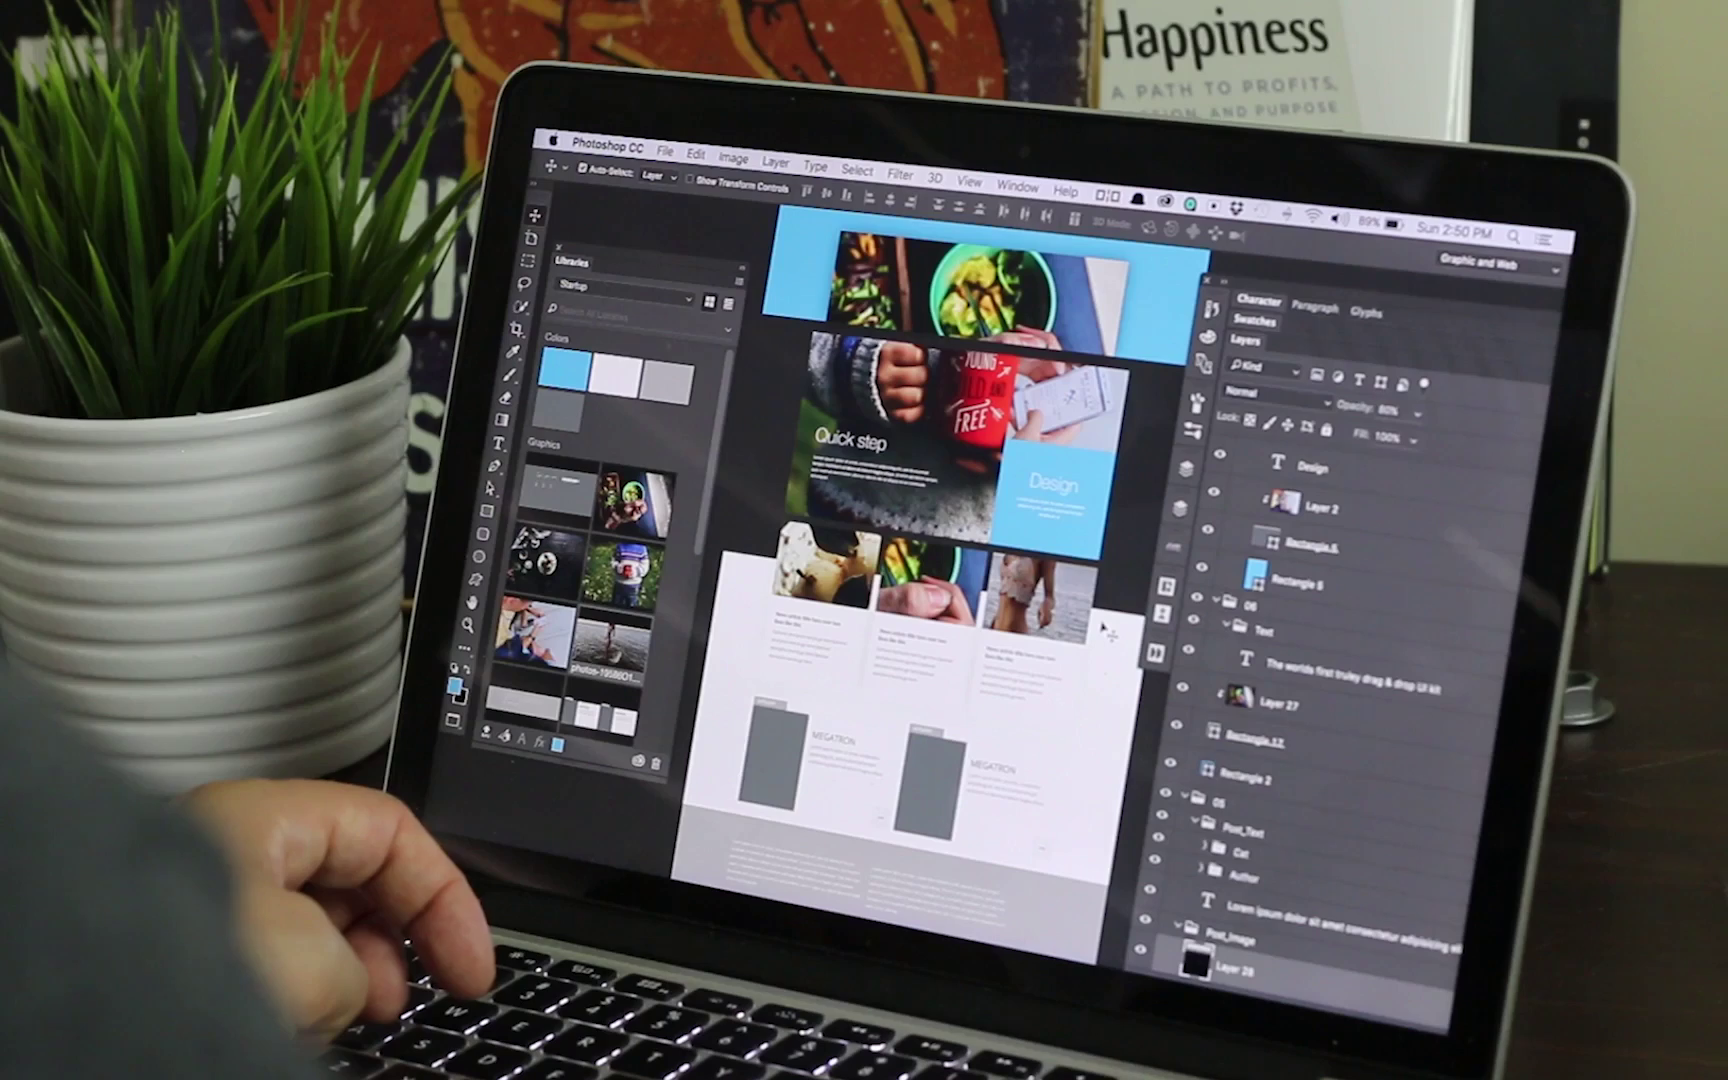
{"action": "scroll", "coordinate": [1278, 850], "scroll_direction": "down", "scroll_amount": 5}
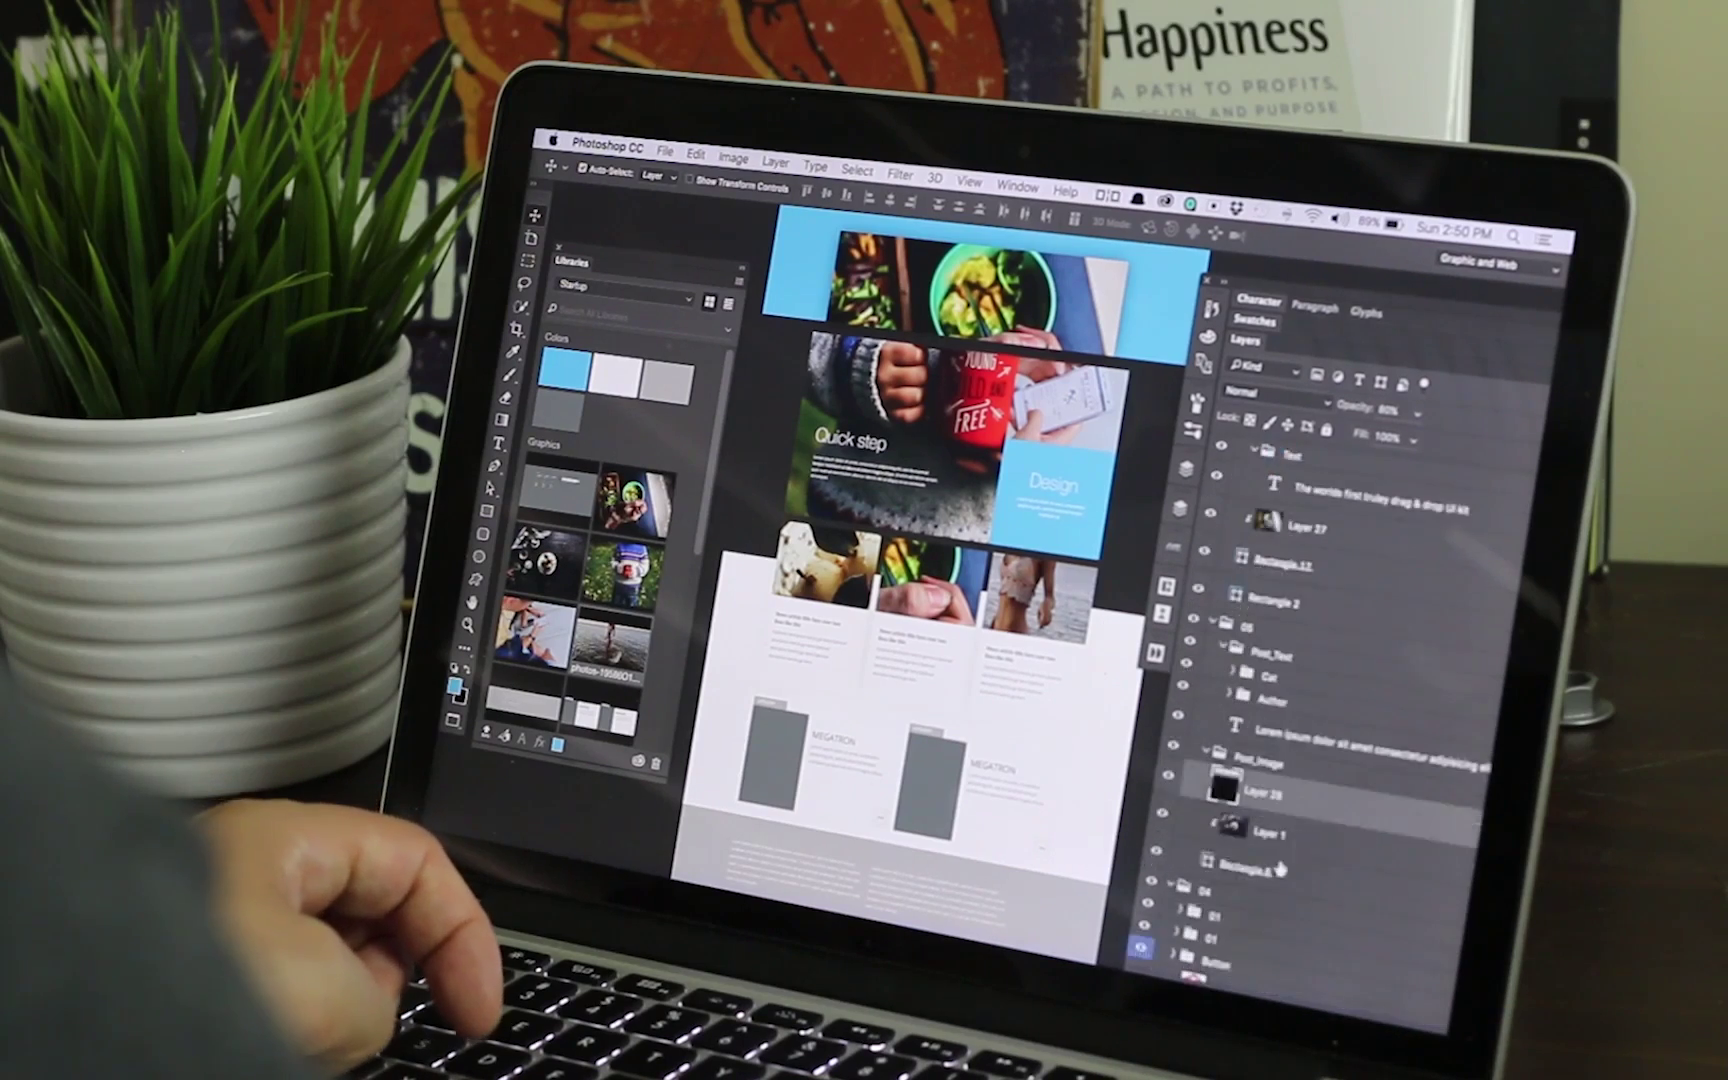
{"action": "scroll", "coordinate": [1074, 557], "scroll_direction": "down", "scroll_amount": 5}
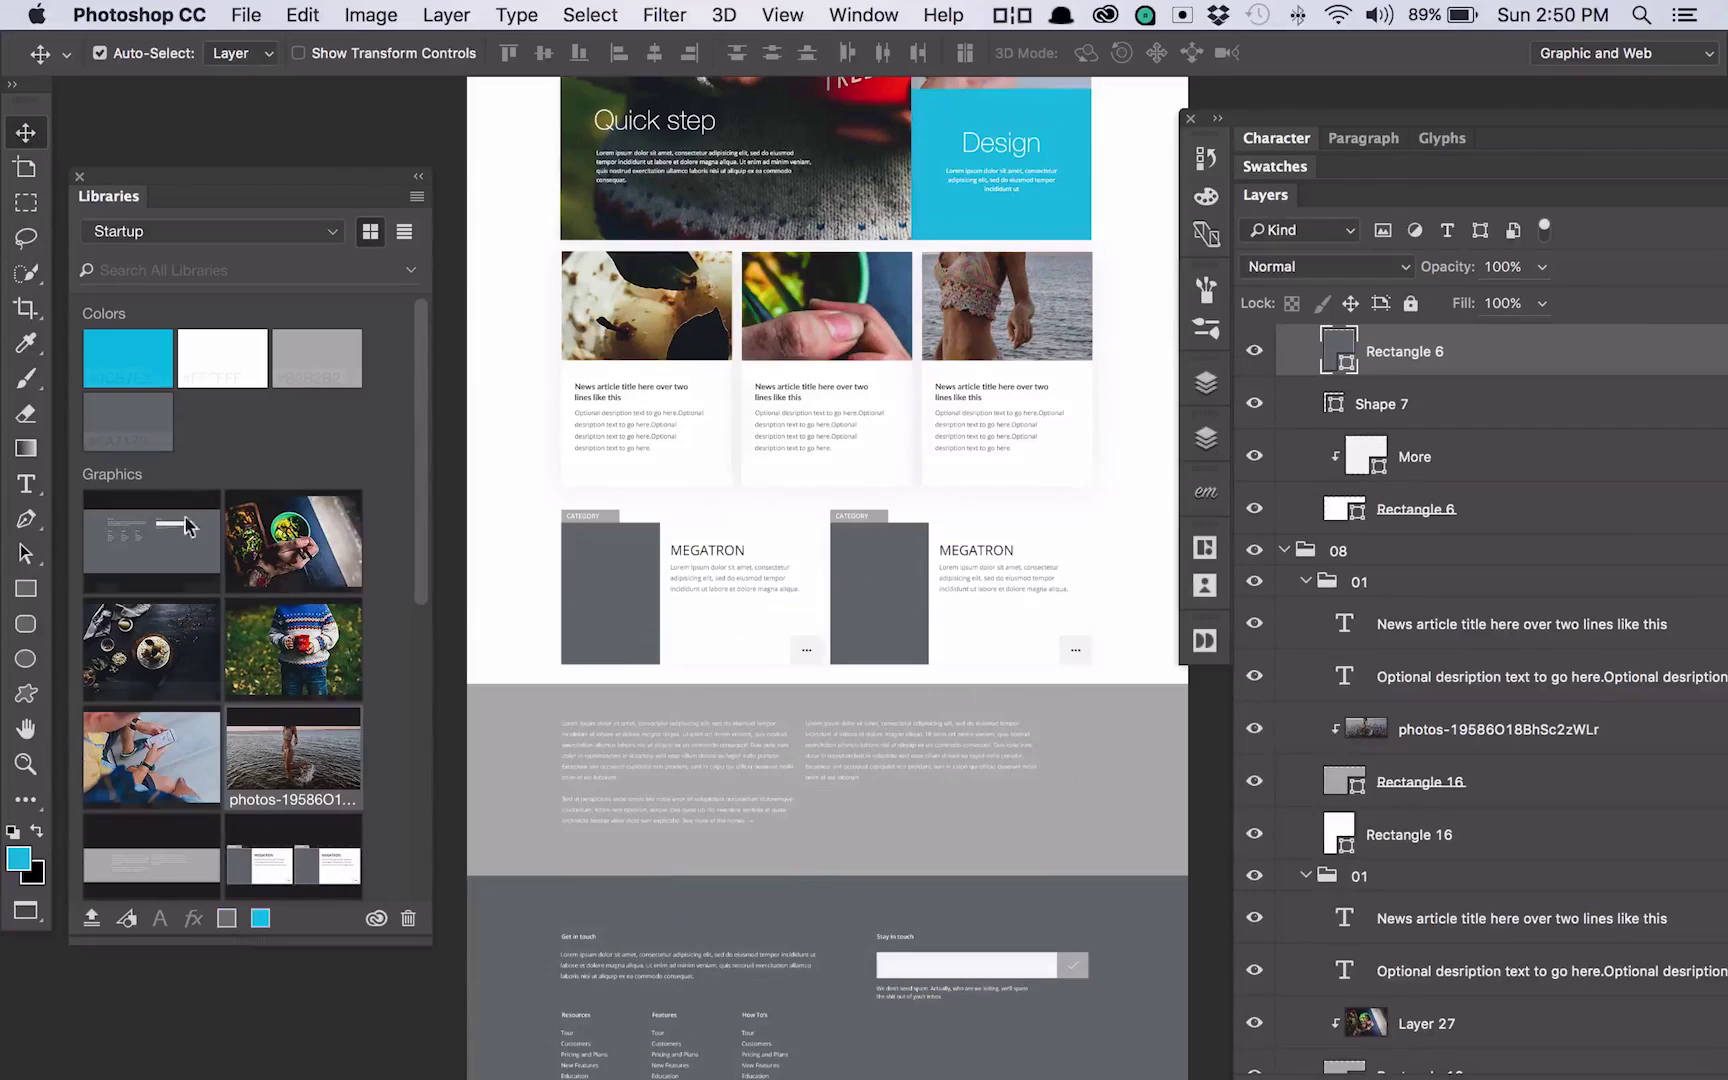
{"action": "left_click_drag", "start_coordinate": [150, 650], "coordinate": [913, 590]}
{"action": "left_click", "coordinate": [1432, 372], "text": "alt"}
{"action": "left_click", "coordinate": [608, 592]}
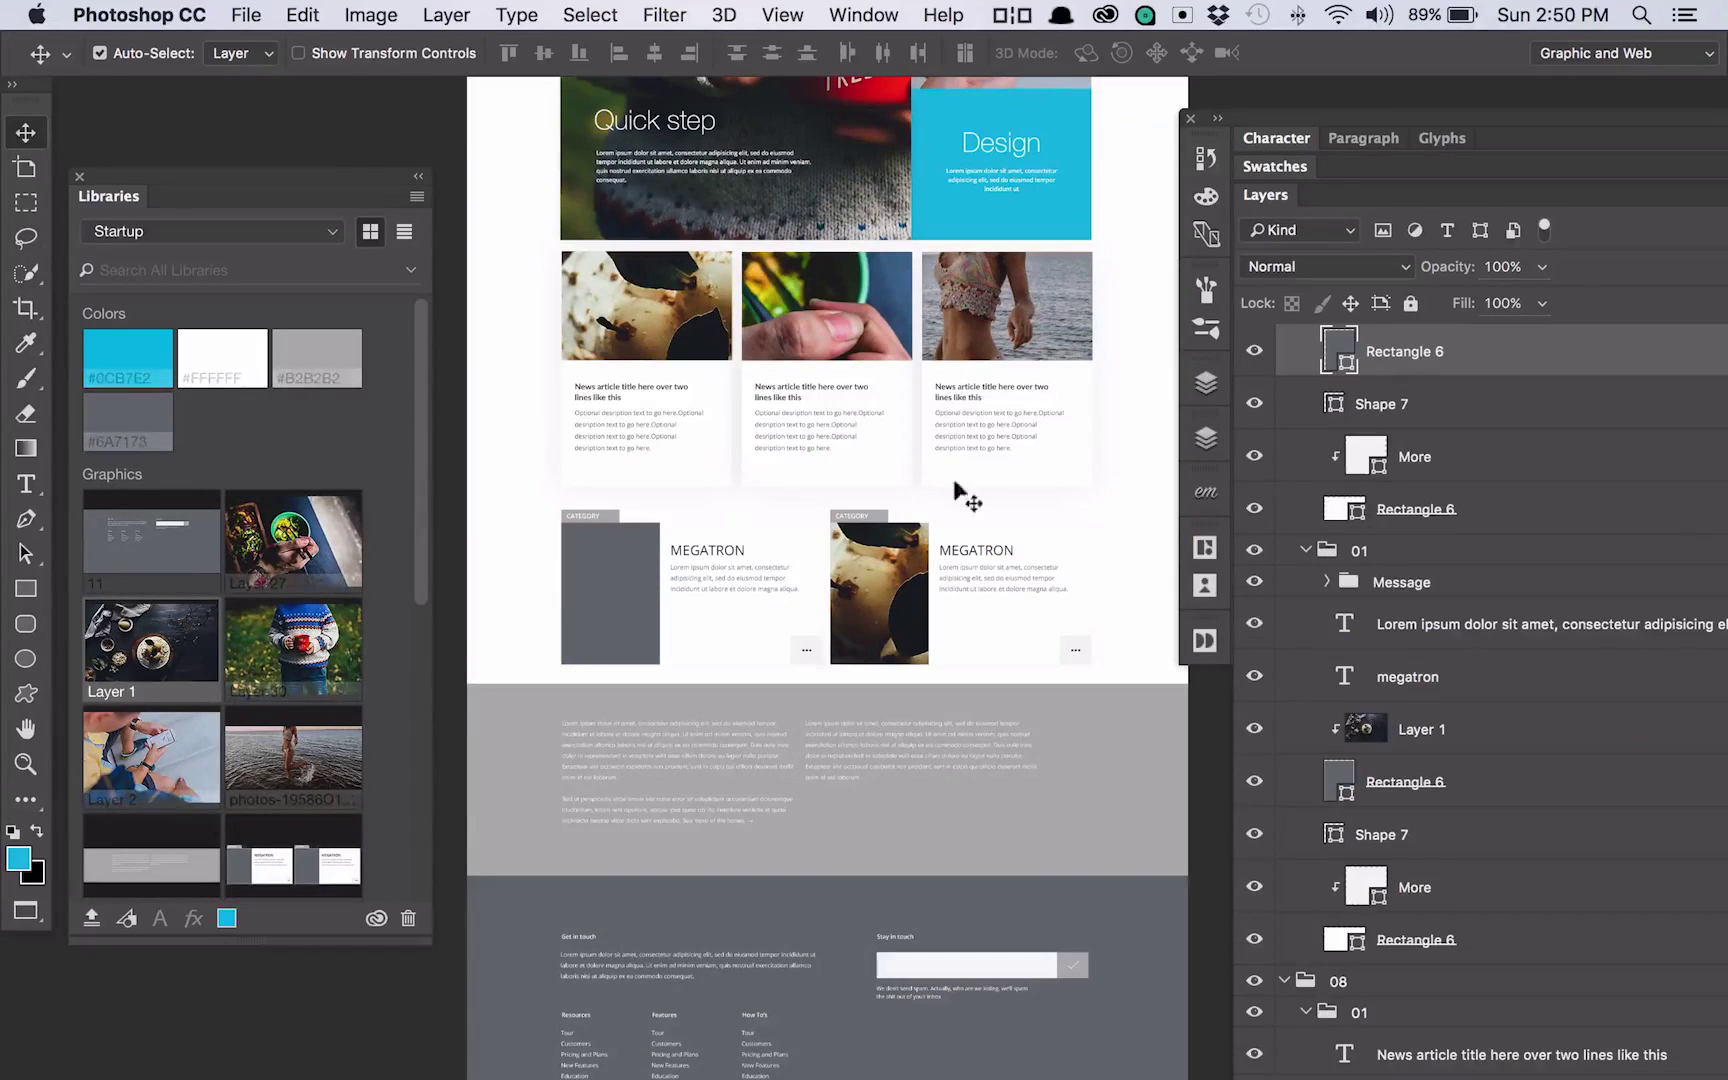
{"action": "left_click_drag", "start_coordinate": [266, 577], "coordinate": [524, 542]}
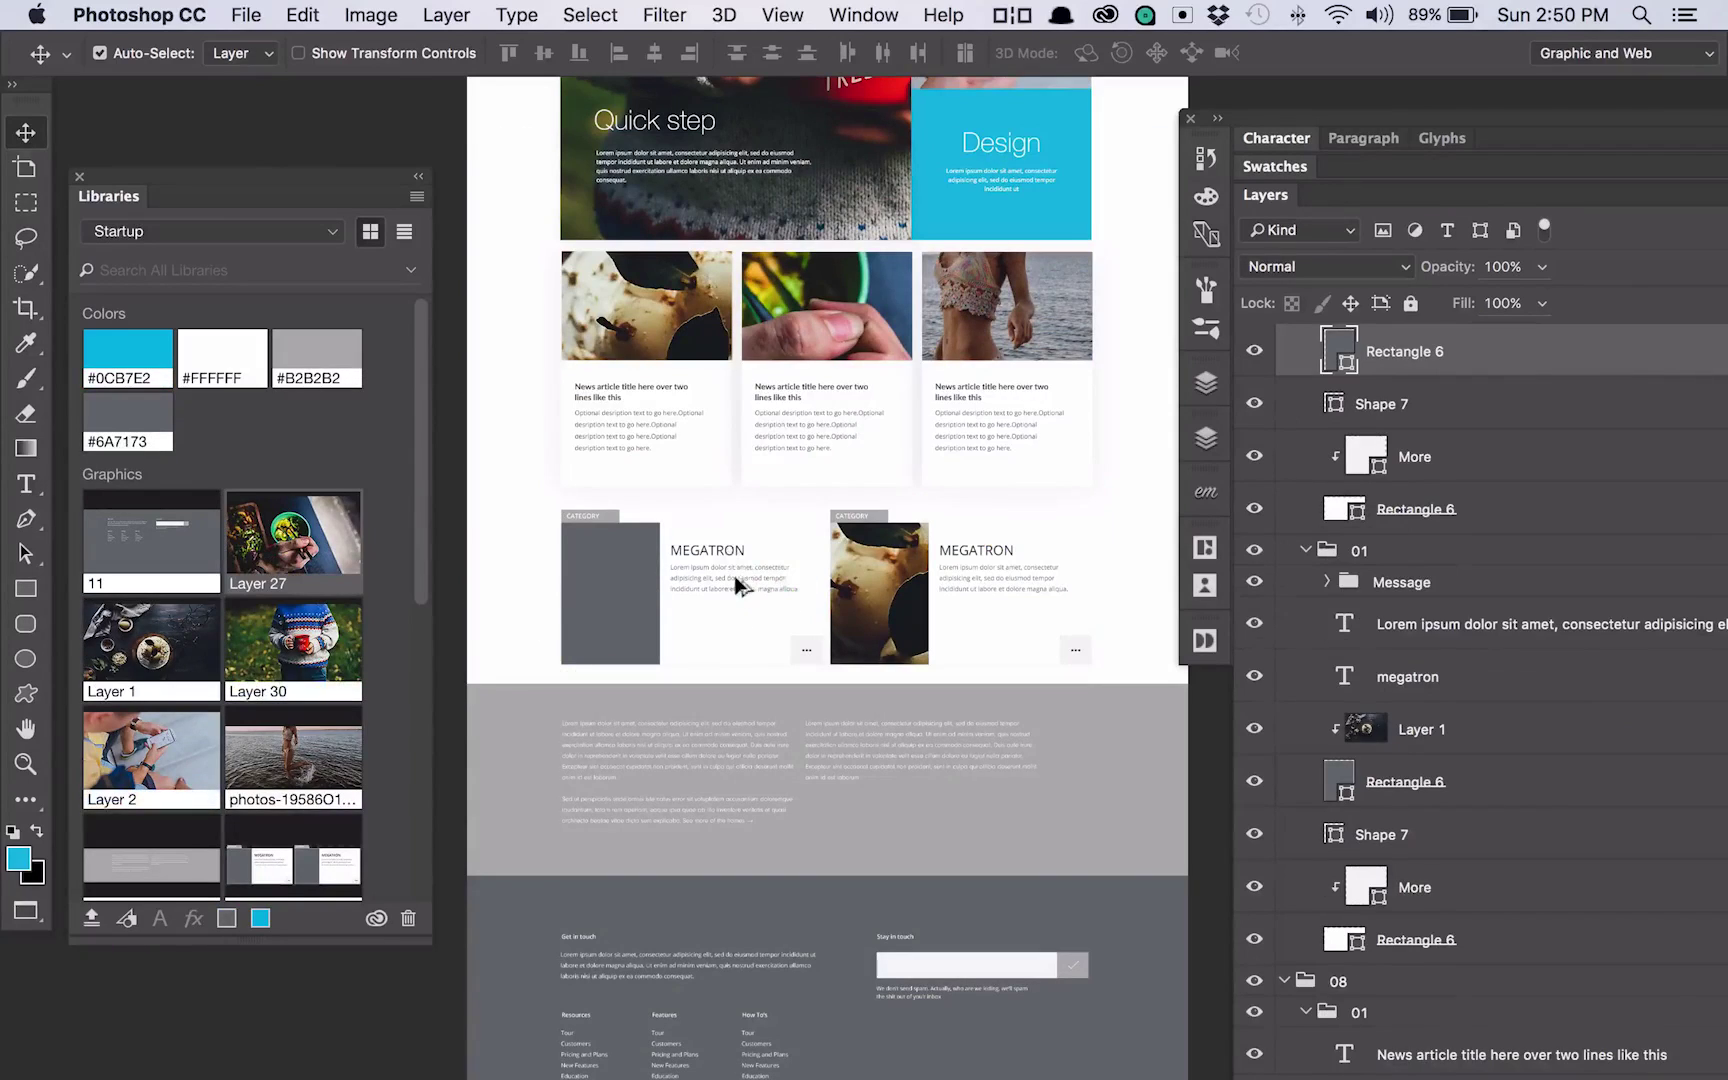
{"action": "left_click_drag", "start_coordinate": [740, 586], "coordinate": [740, 586]}
{"action": "left_click", "coordinate": [1390, 376], "text": "alt"}
{"action": "mouse_move", "coordinate": [582, 594]}
{"action": "left_mouse_down"}
{"action": "mouse_move", "coordinate": [525, 606]}
{"action": "mouse_move", "coordinate": [566, 607]}
{"action": "left_mouse_up"}
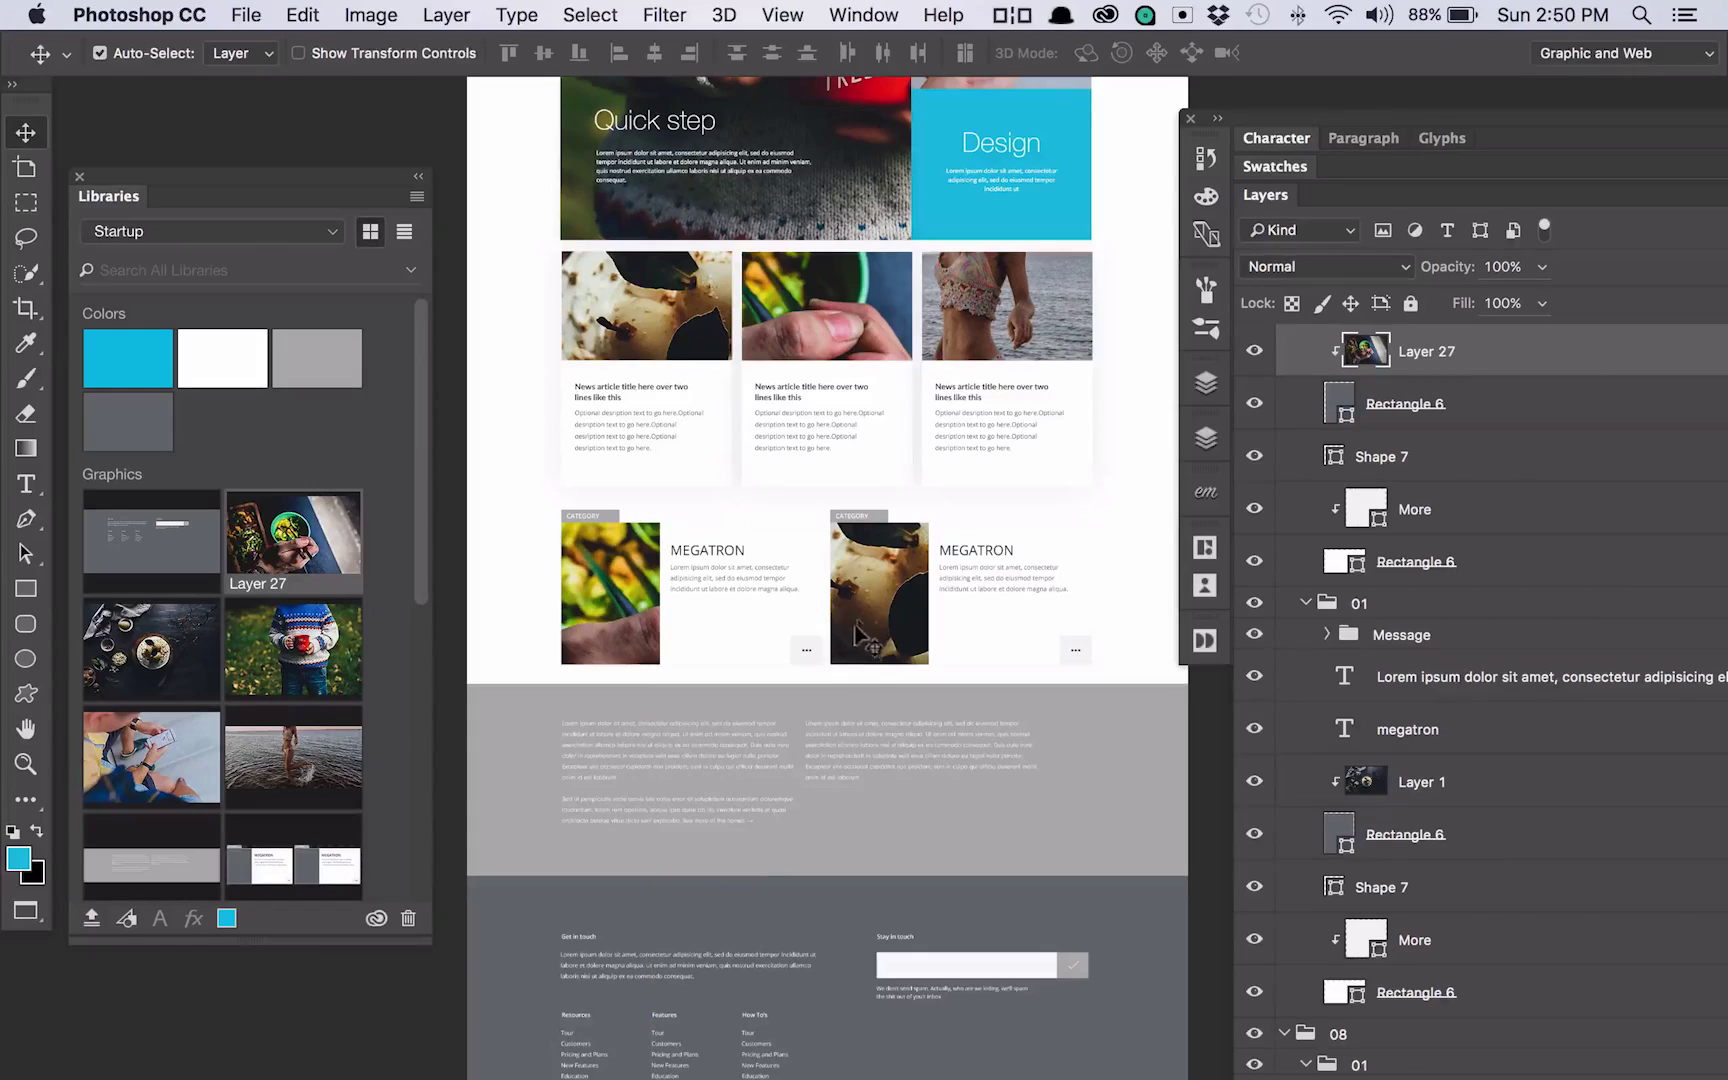
- Turn the grey band below the cards cyan using the Libraries swatch
{"action": "left_click", "coordinate": [1081, 757]}
{"action": "left_click_drag", "start_coordinate": [85, 384], "coordinate": [894, 738]}
{"action": "scroll", "coordinate": [894, 738], "scroll_direction": "down", "scroll_amount": 5}
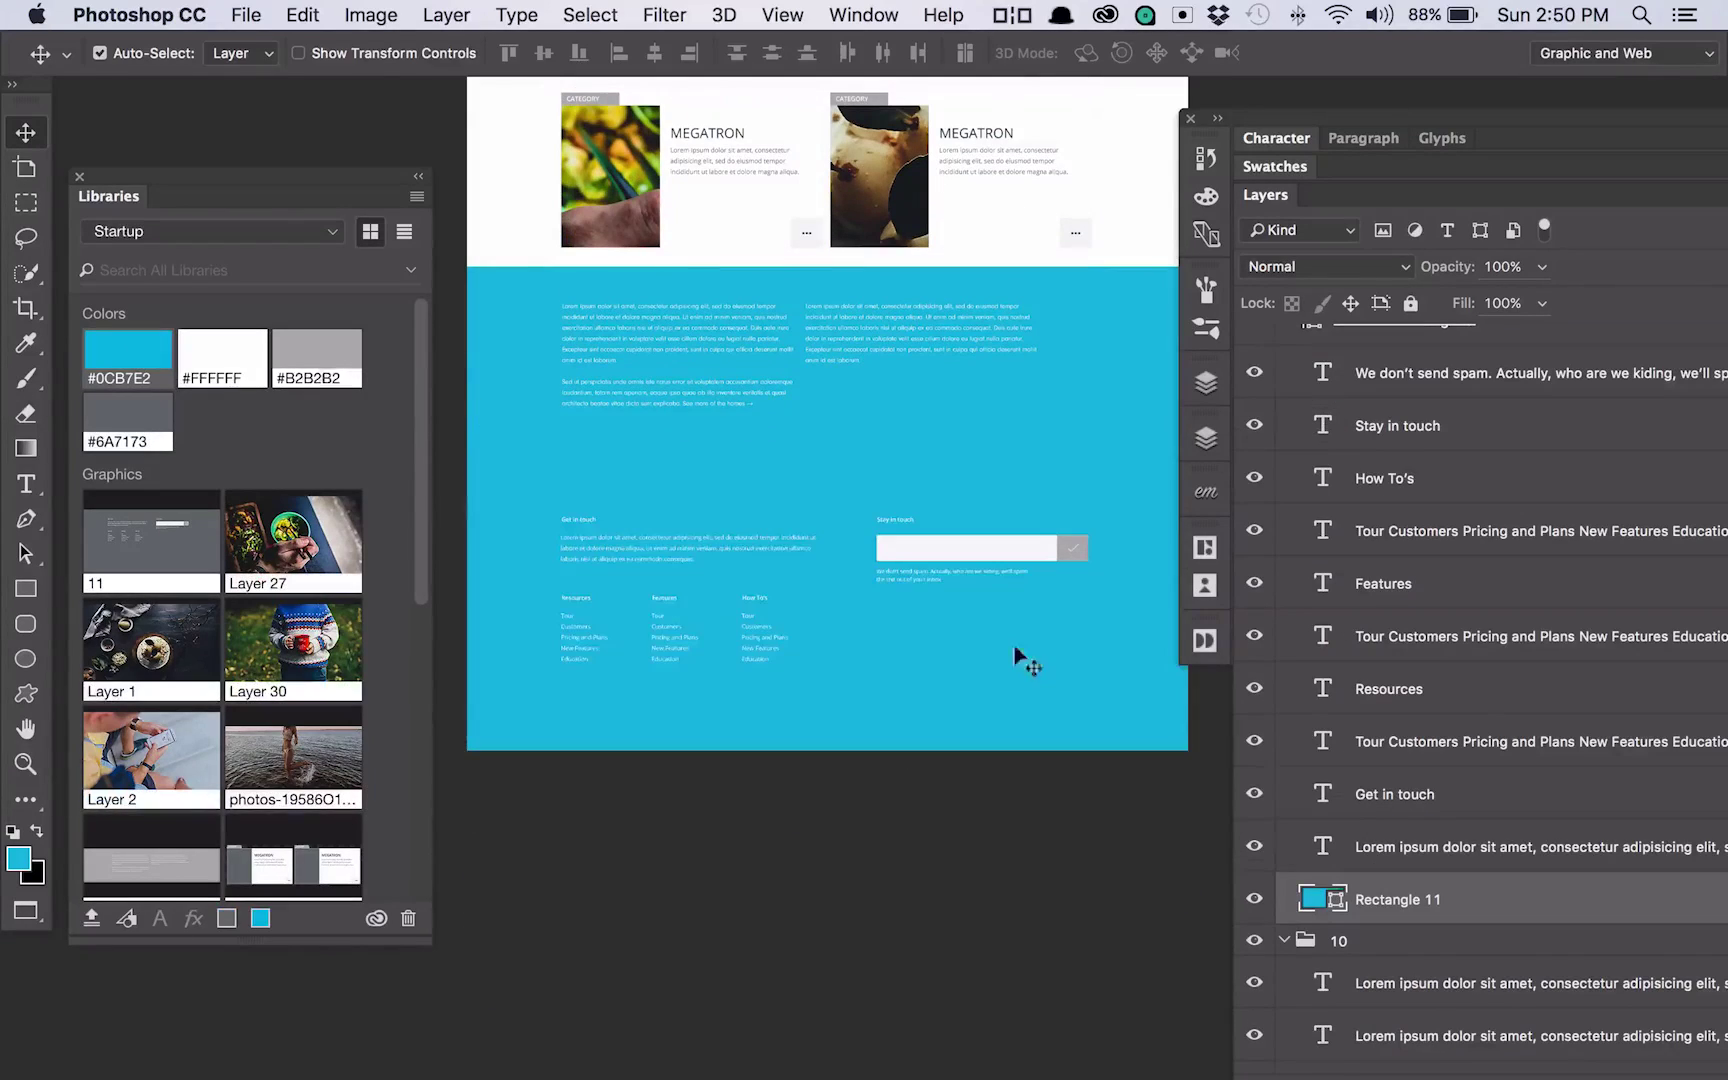
- Recolour the Rectangle 11 footer to dark navy #08242b and preview the page without panels
{"action": "double_click", "coordinate": [1313, 899]}
{"action": "left_click", "coordinate": [855, 574]}
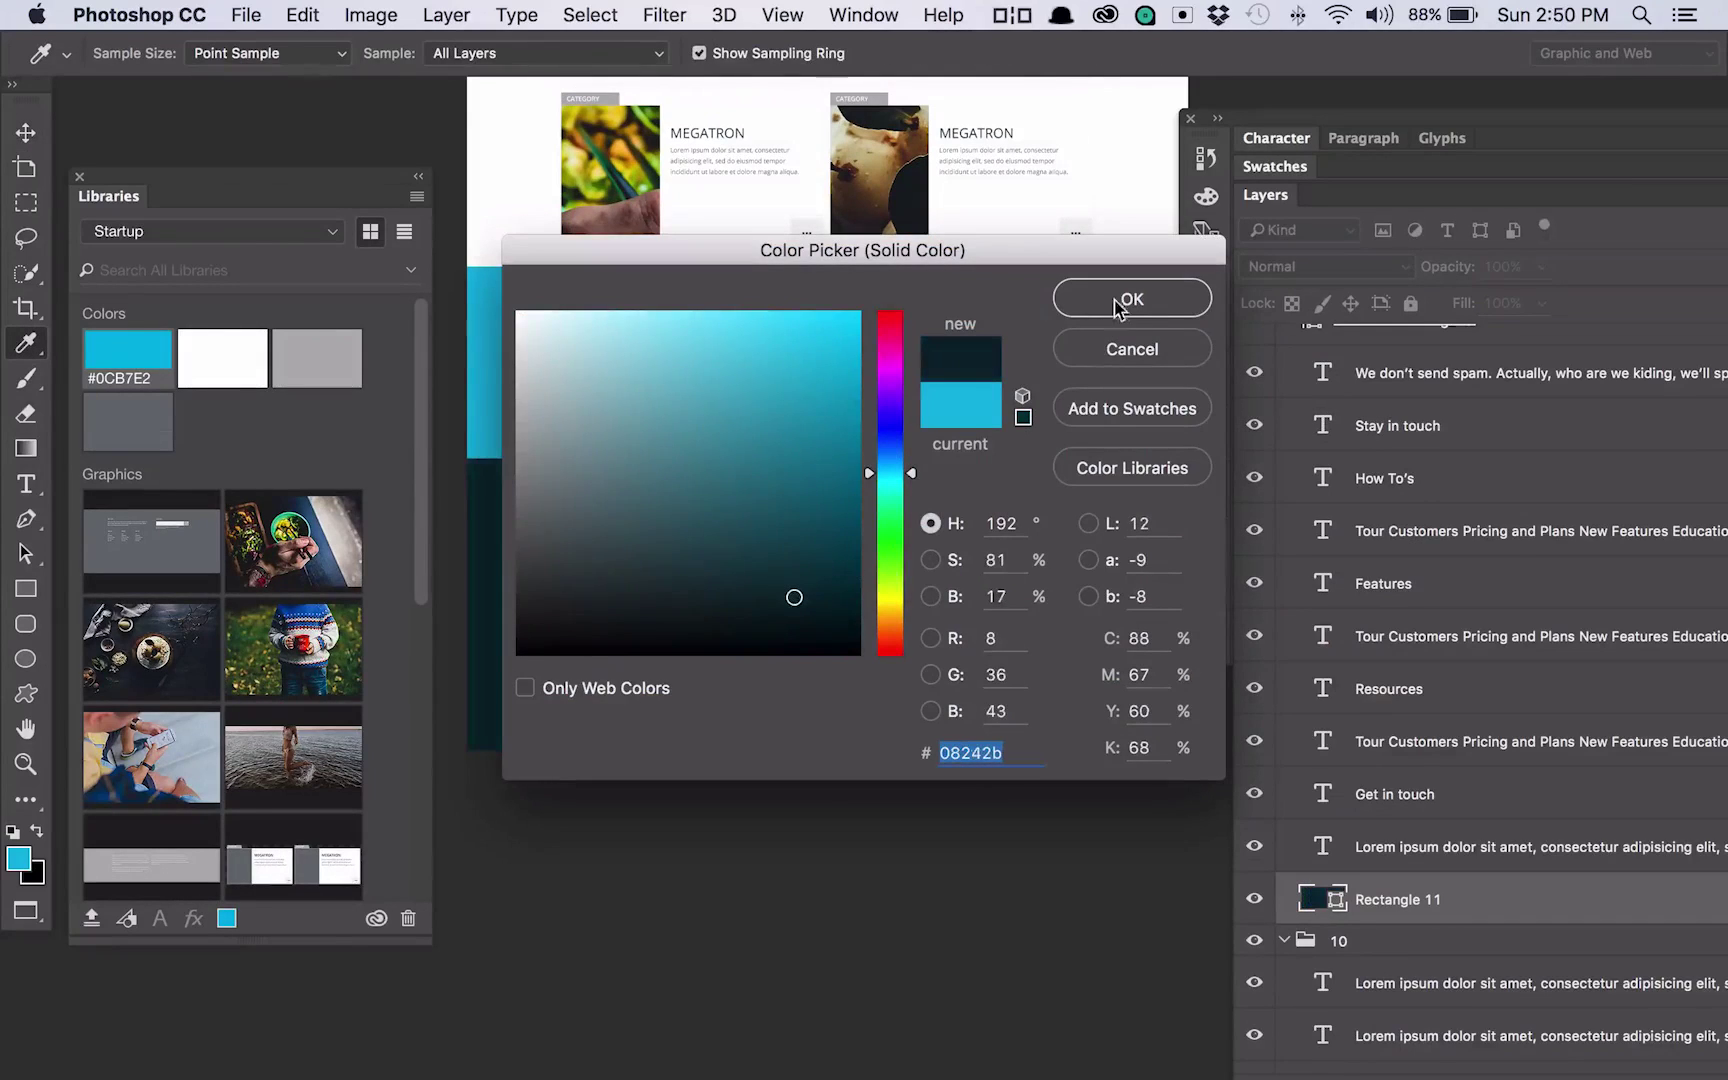
{"action": "left_click", "coordinate": [1173, 302]}
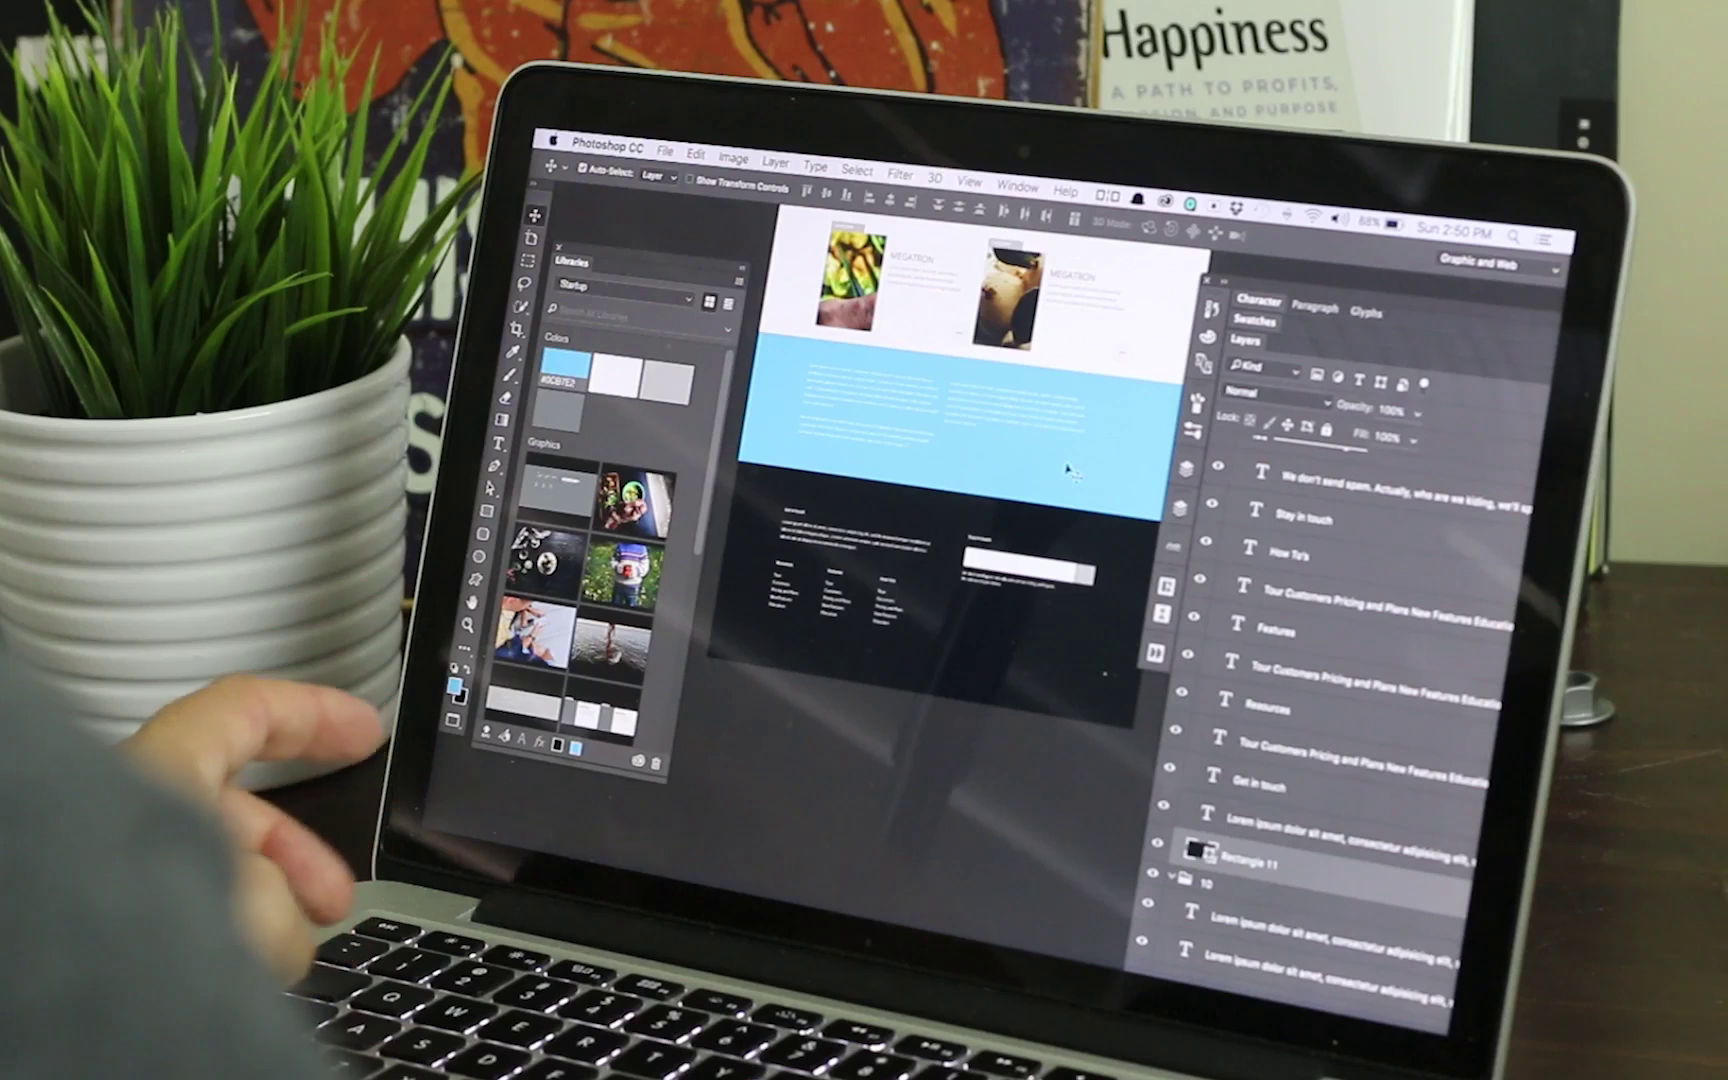
{"action": "key", "text": "Tab"}
{"action": "scroll", "coordinate": [827, 400], "scroll_direction": "up", "scroll_amount": 5}
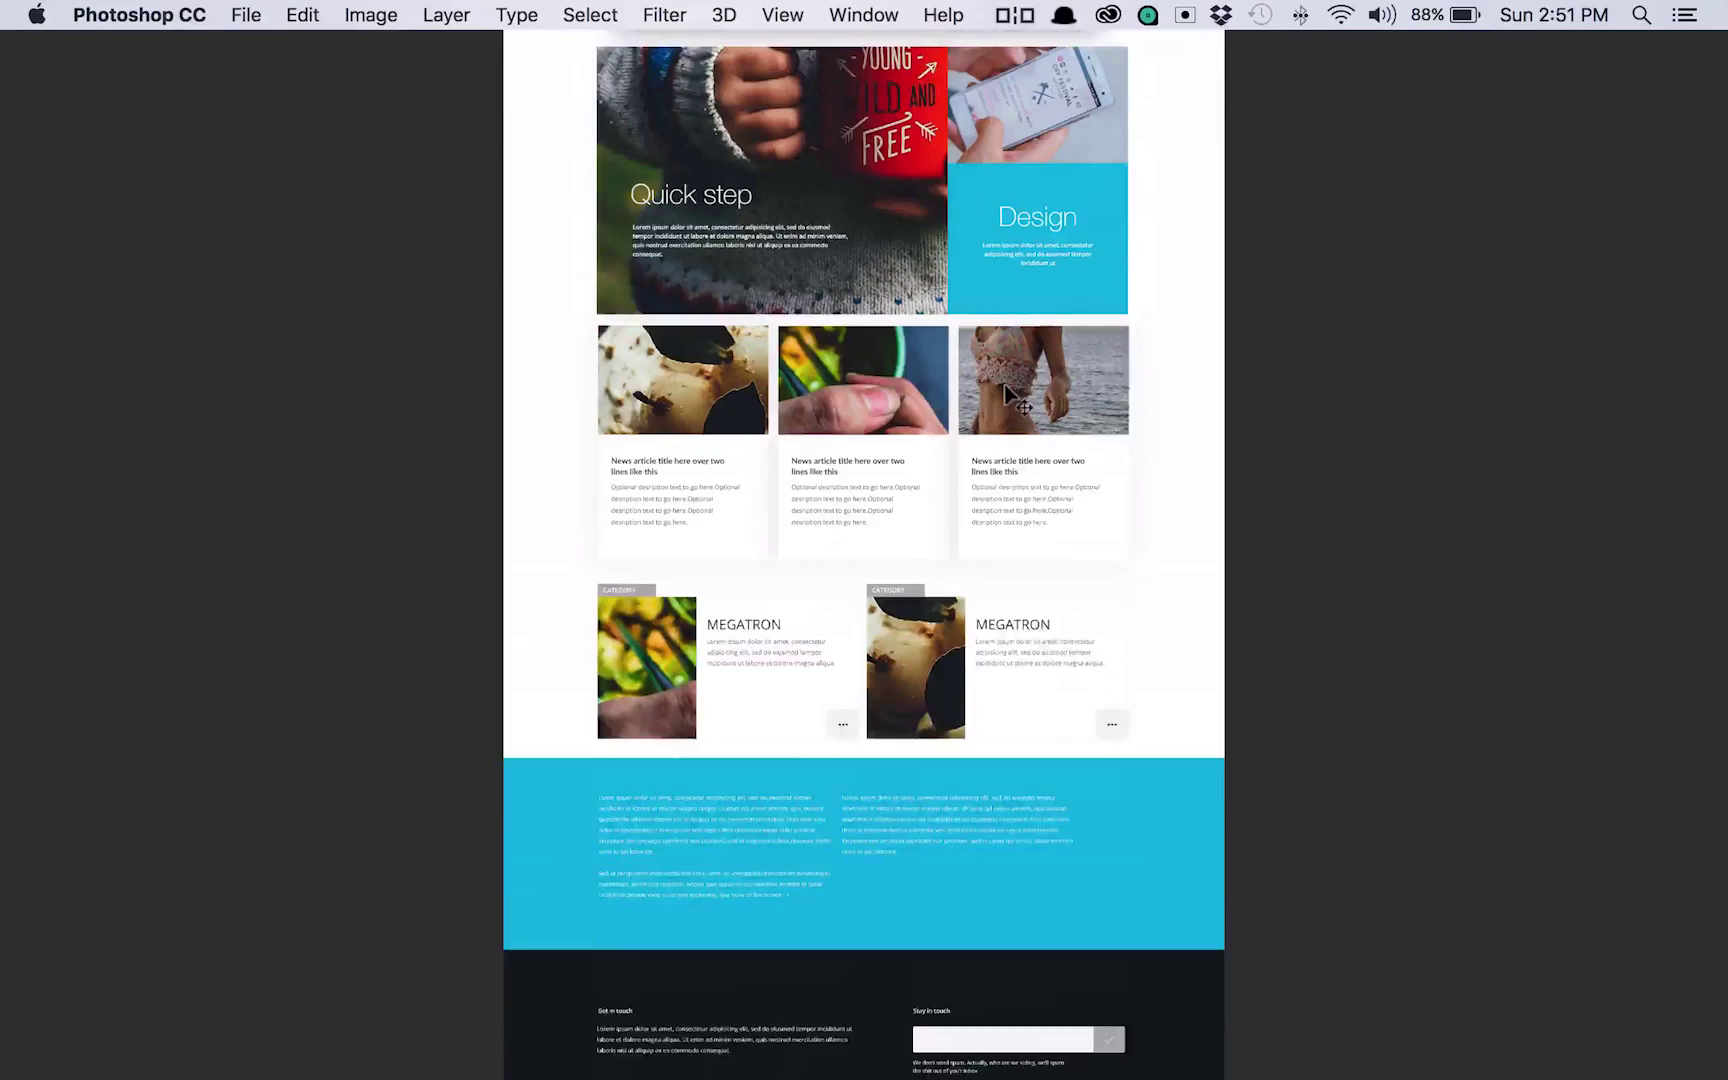
{"action": "scroll", "coordinate": [1012, 390], "scroll_direction": "up", "scroll_amount": 10}
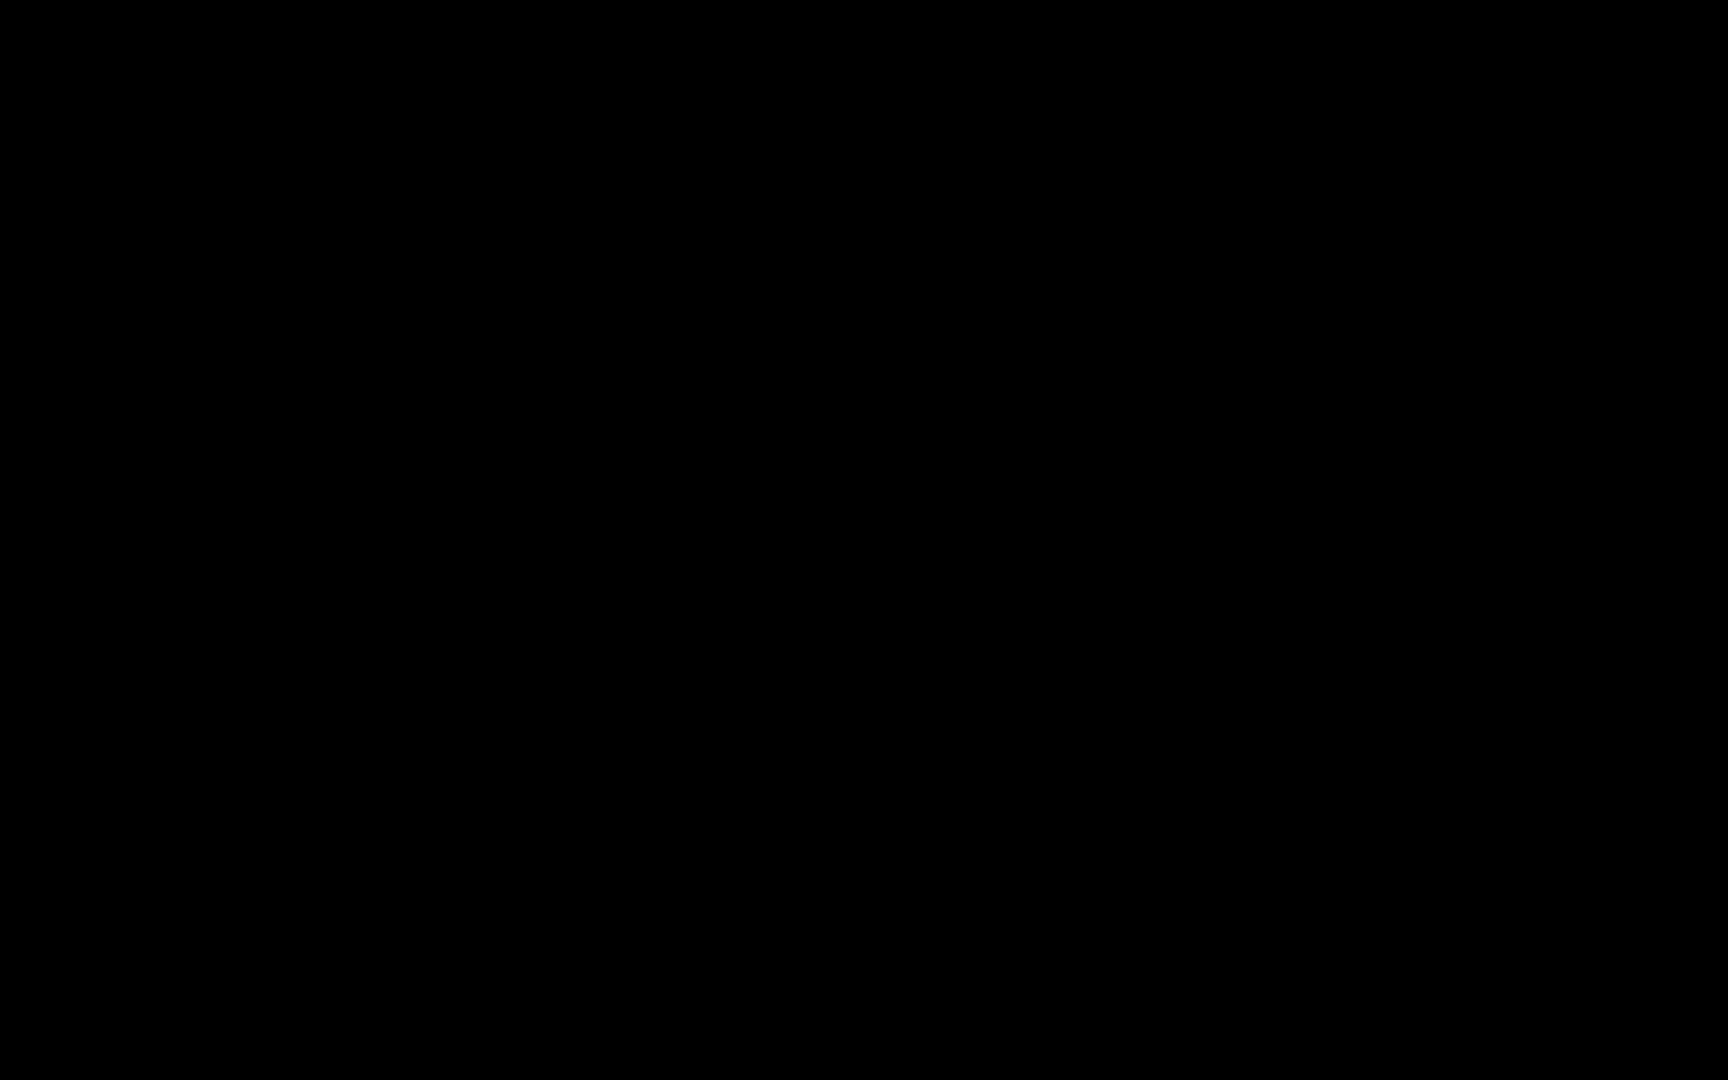
{"action": "scroll", "coordinate": [1020, 398], "scroll_direction": "up", "scroll_amount": 2}
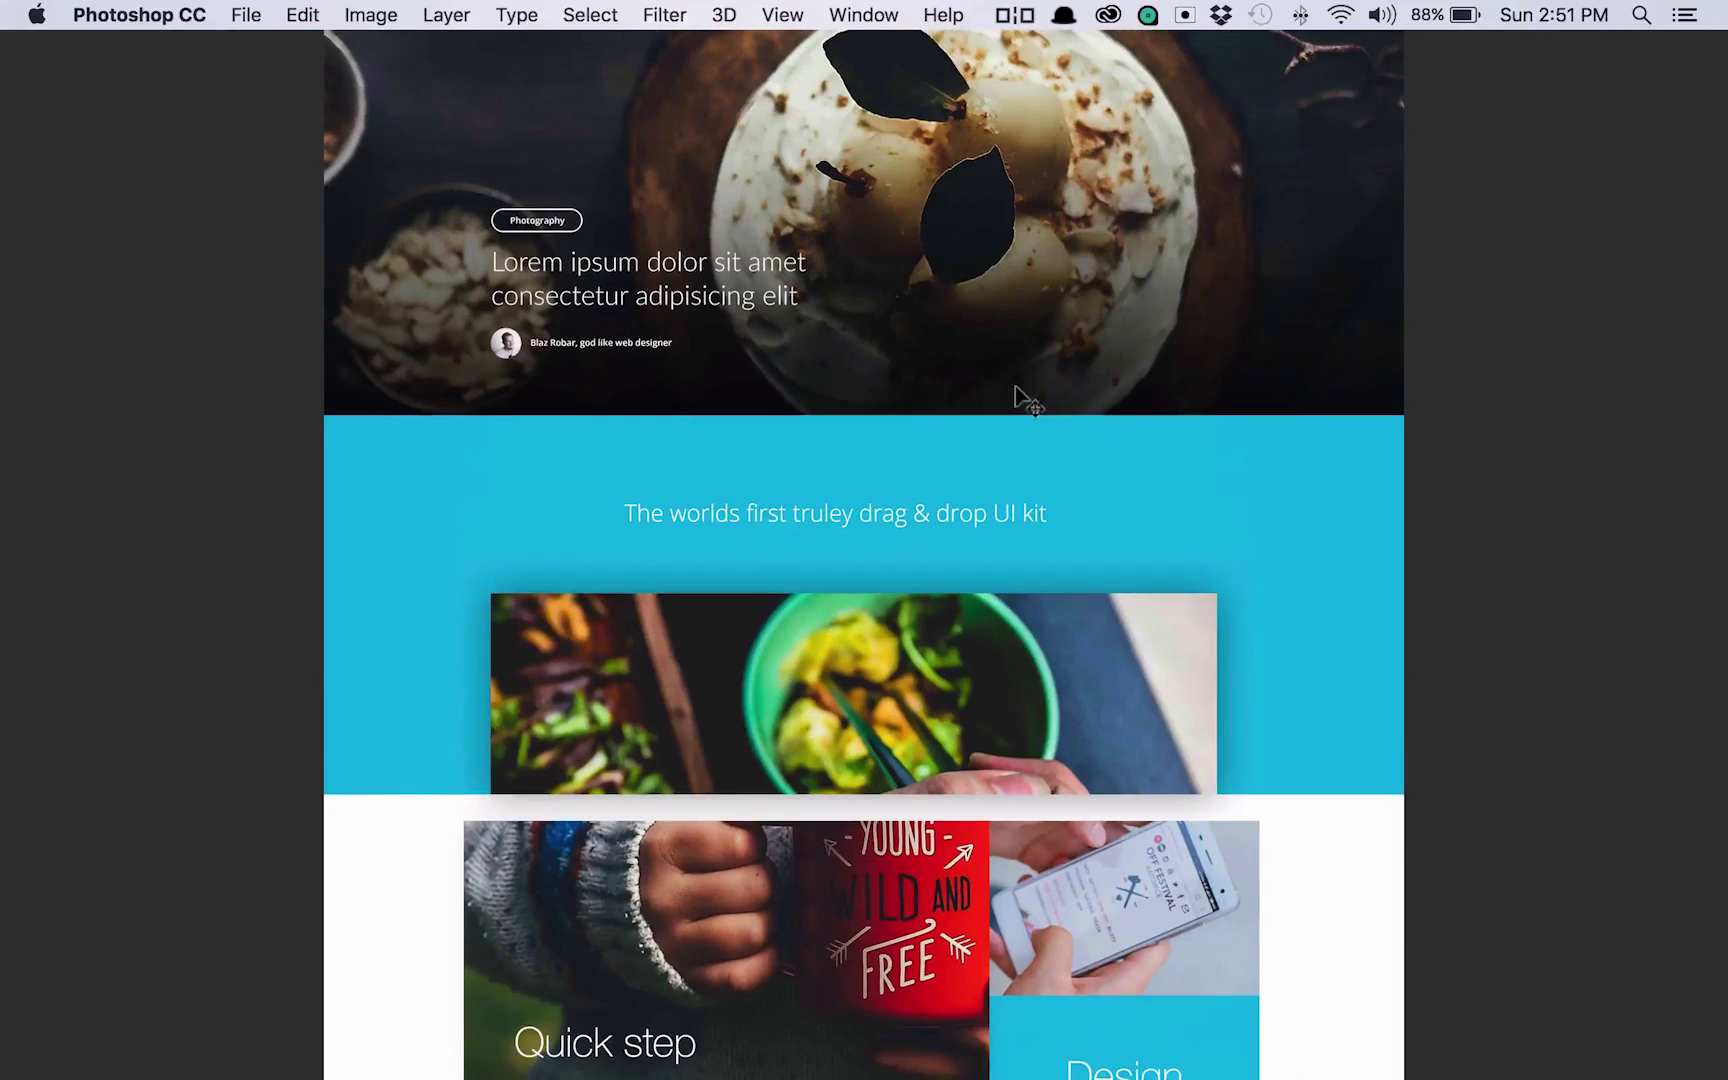
{"action": "scroll", "coordinate": [1014, 437], "scroll_direction": "up", "scroll_amount": 10}
{"action": "scroll", "coordinate": [1014, 437], "scroll_direction": "up", "scroll_amount": 20}
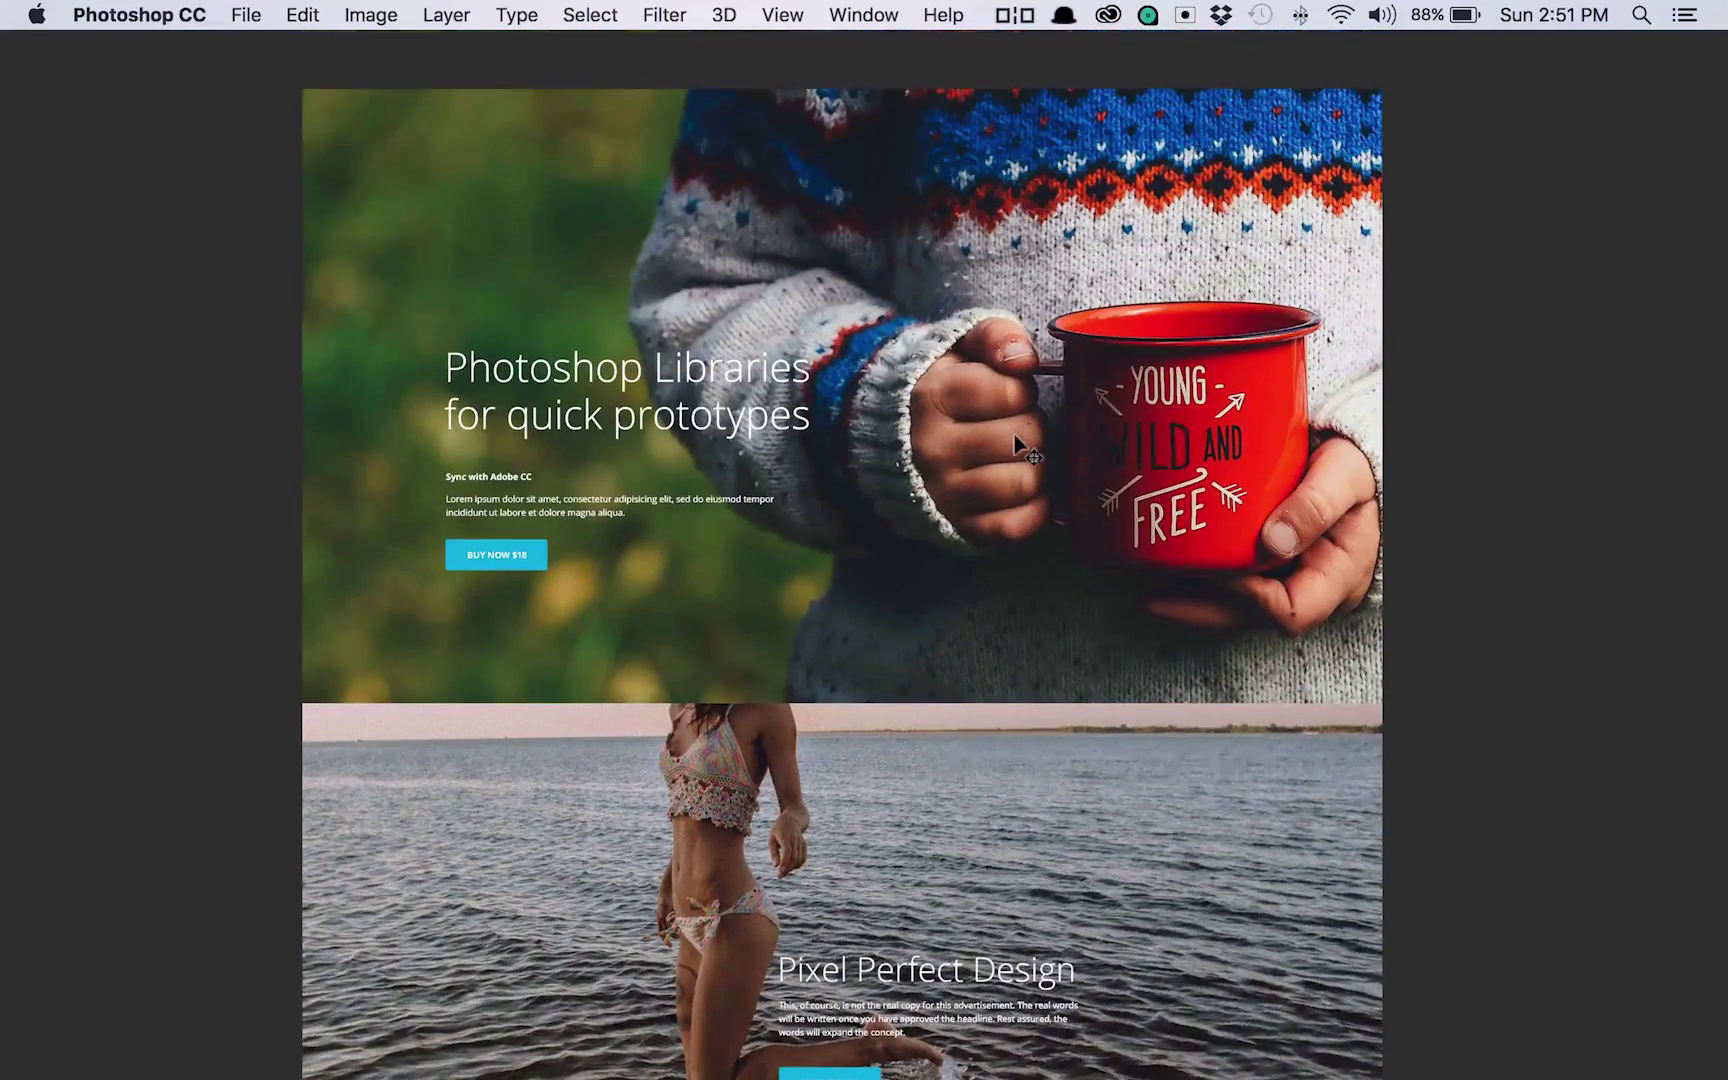
{"action": "key", "text": "Tab"}
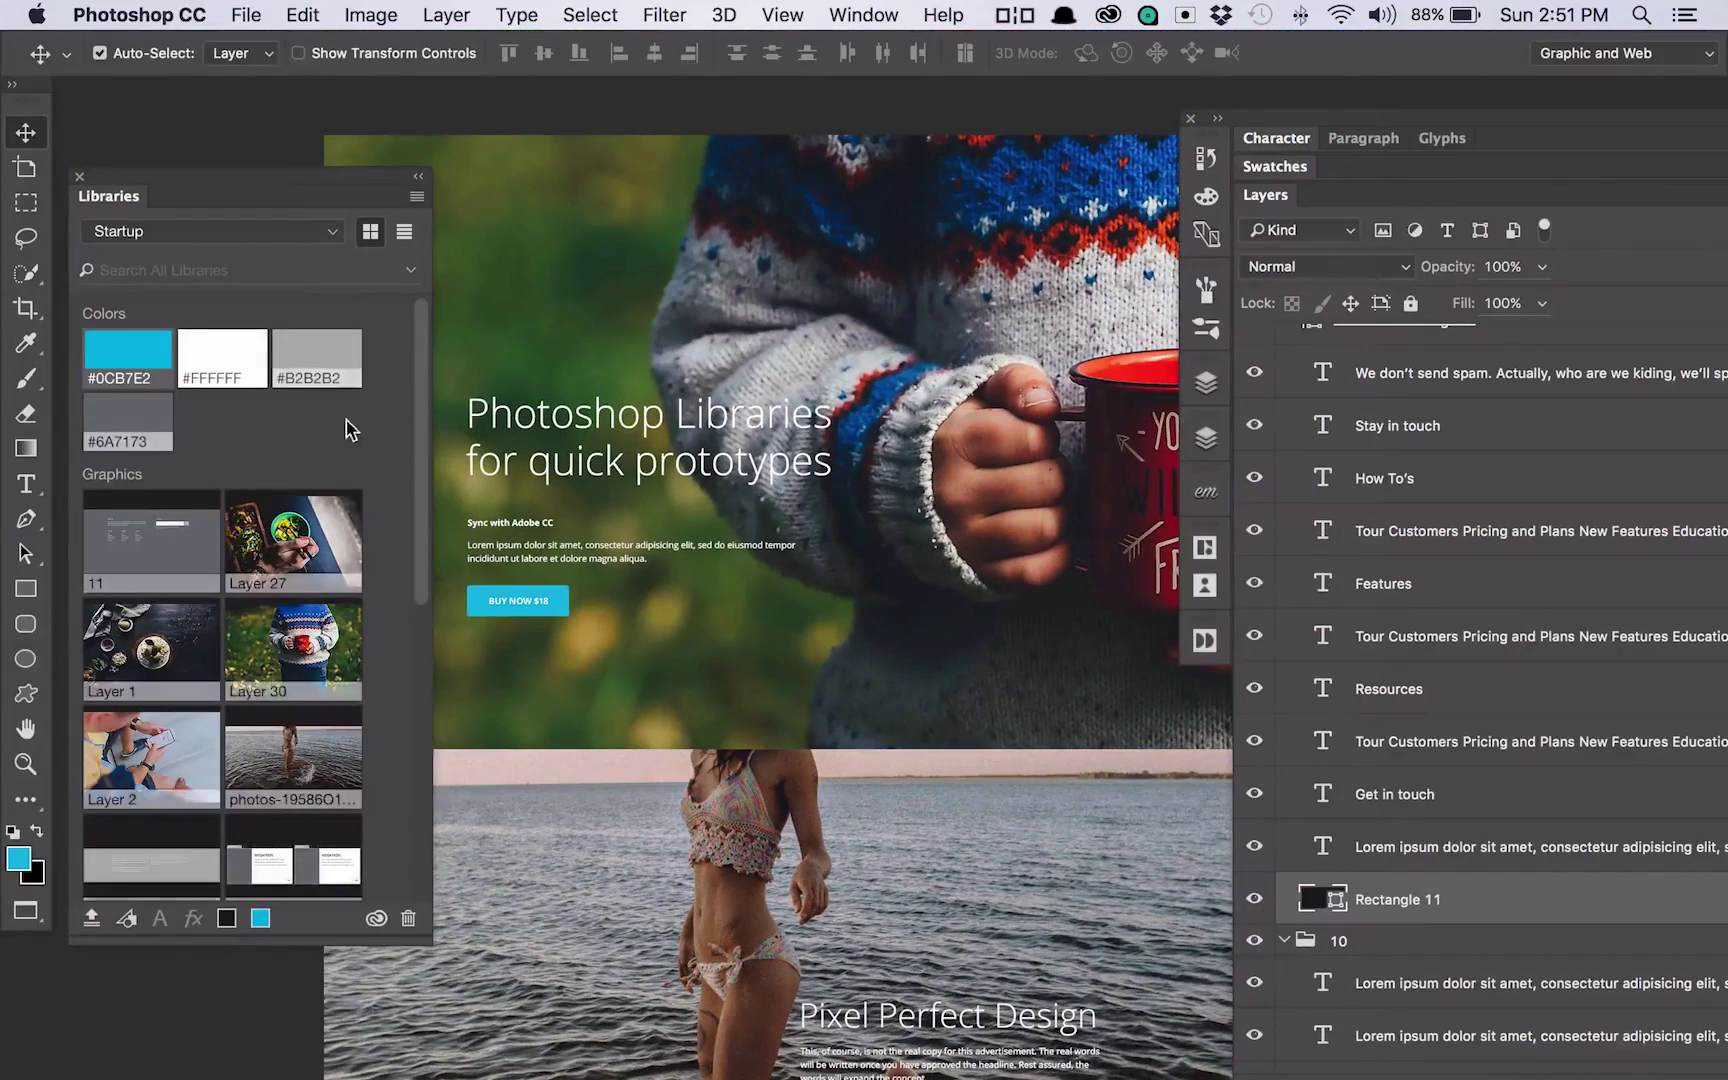
{"action": "scroll", "coordinate": [378, 432], "scroll_direction": "down", "scroll_amount": 5}
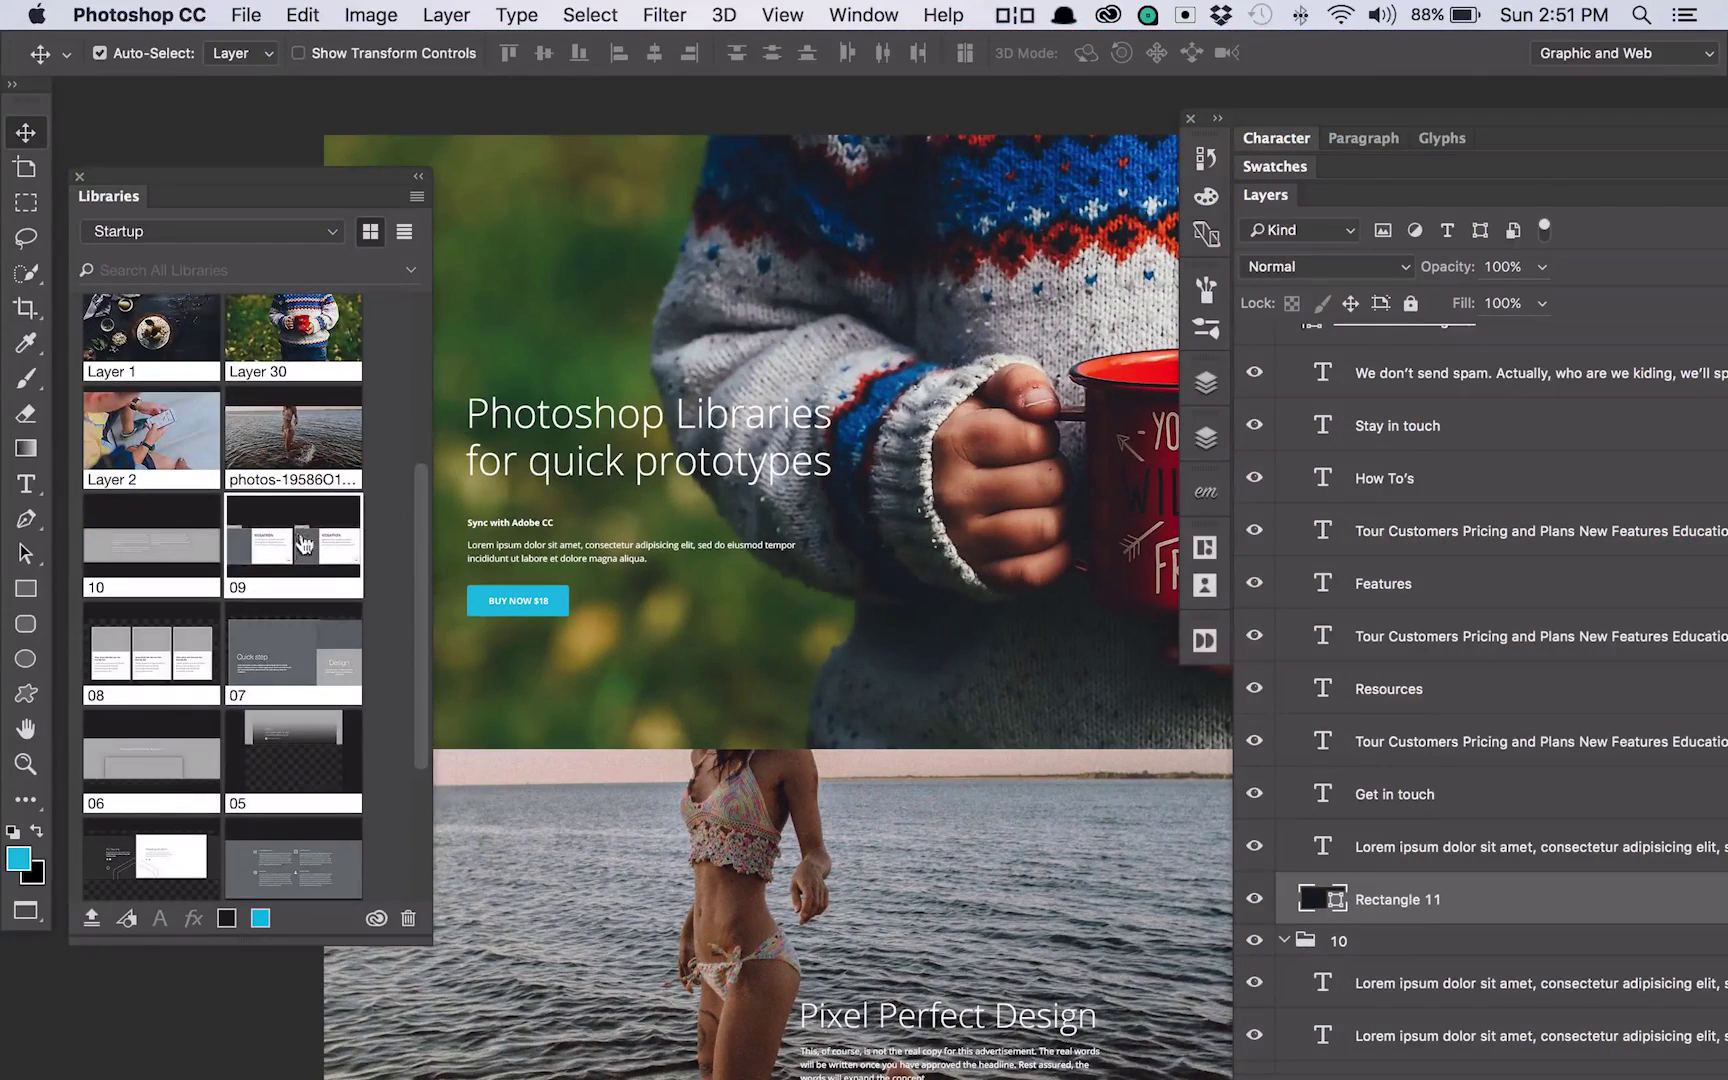
{"action": "scroll", "coordinate": [380, 523], "scroll_direction": "down", "scroll_amount": 3}
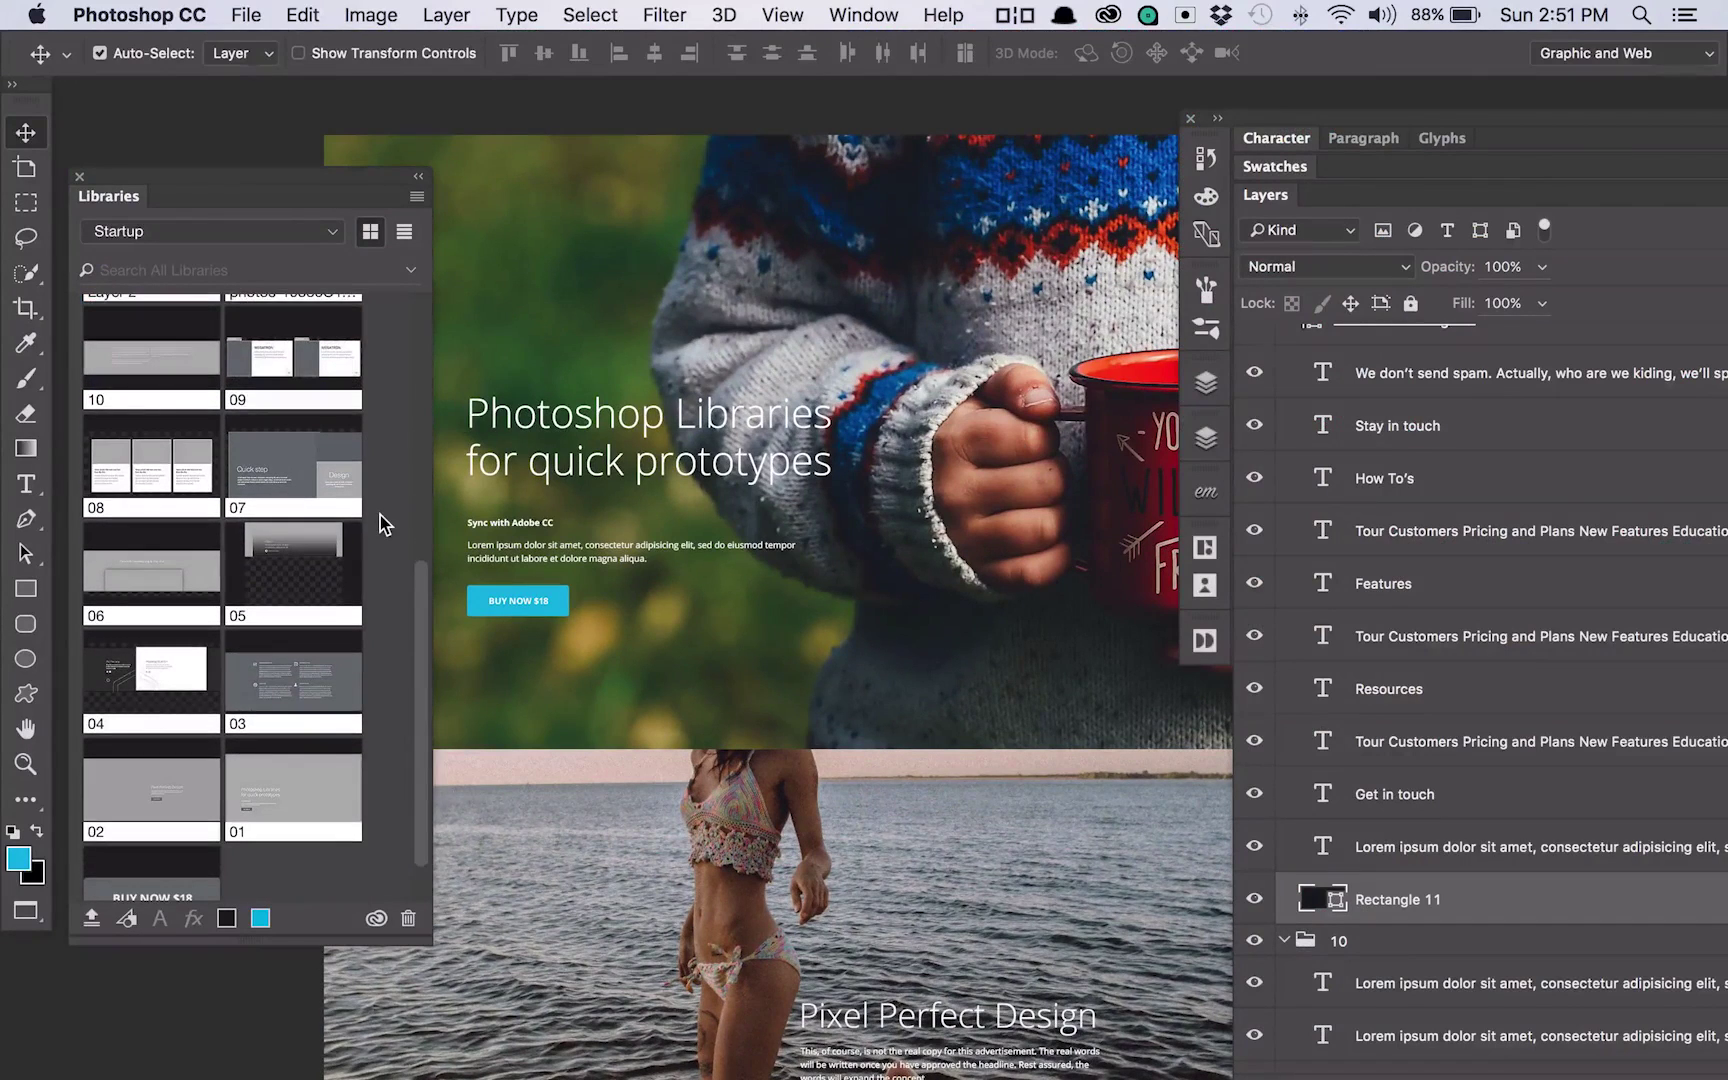
{"action": "scroll", "coordinate": [380, 523], "scroll_direction": "down", "scroll_amount": 1}
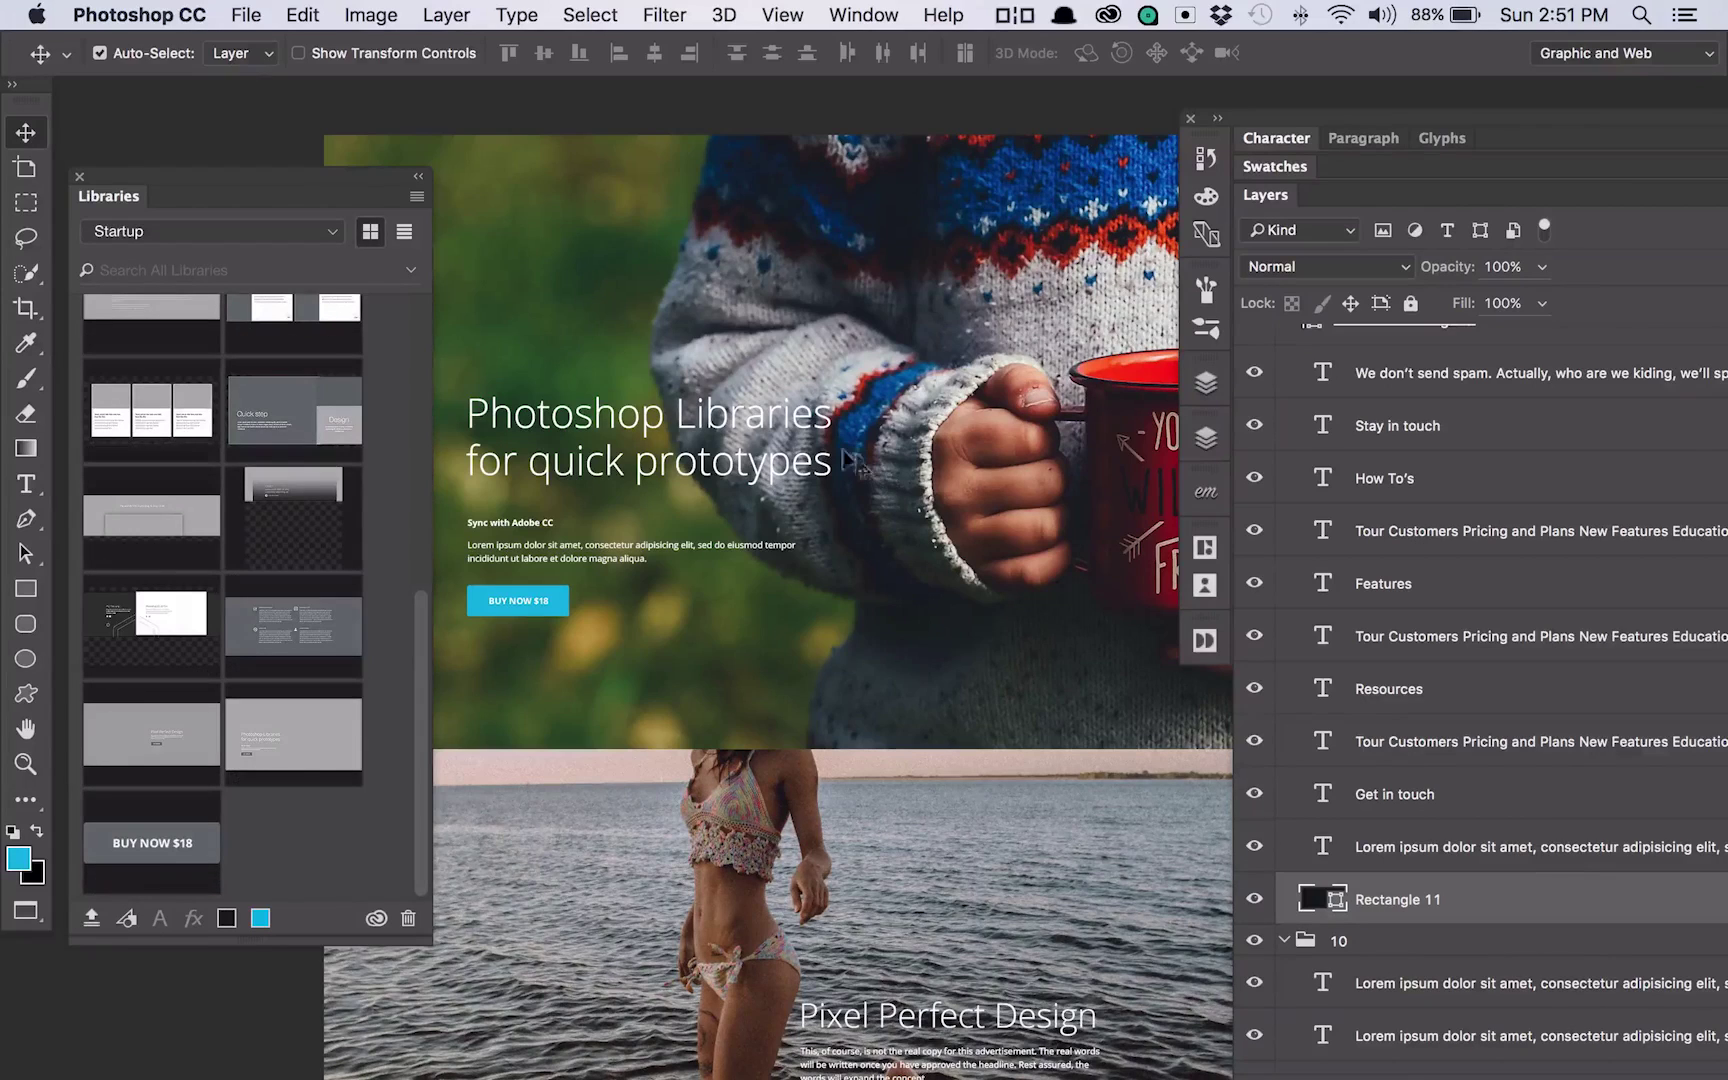
{"action": "scroll", "coordinate": [255, 397], "scroll_direction": "up", "scroll_amount": 10}
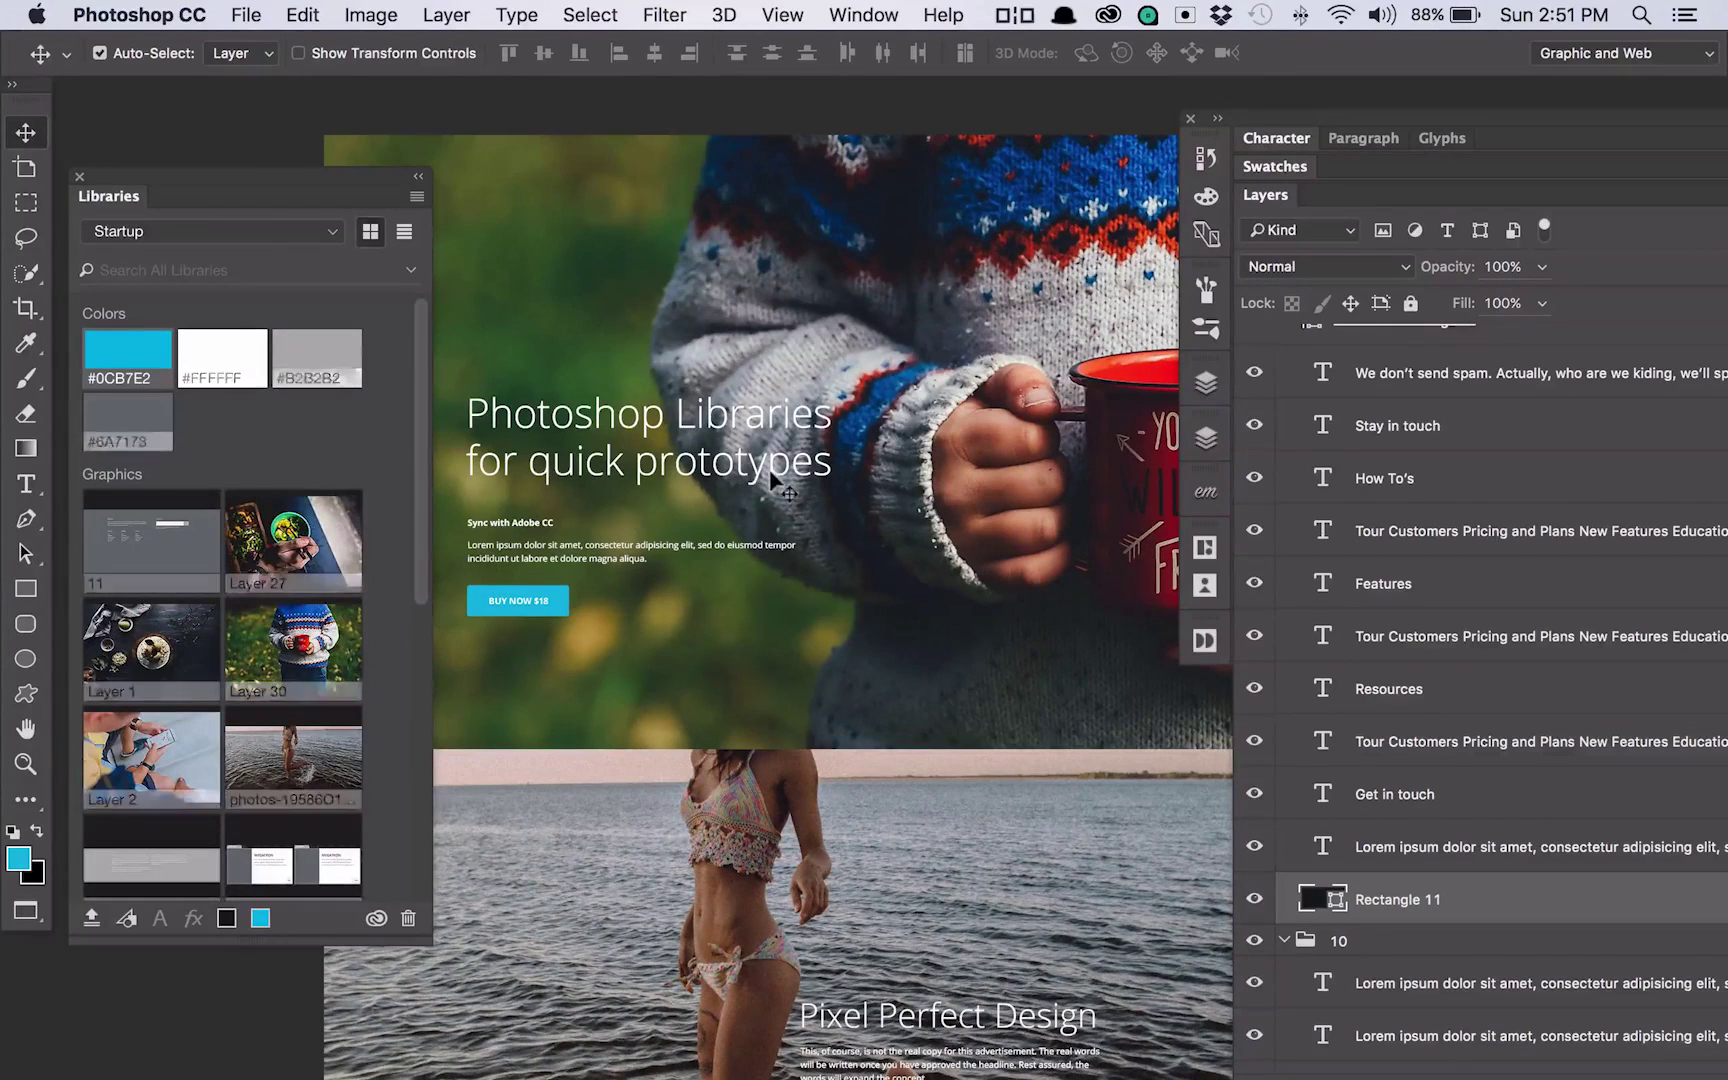
{"action": "key", "text": "Tab"}
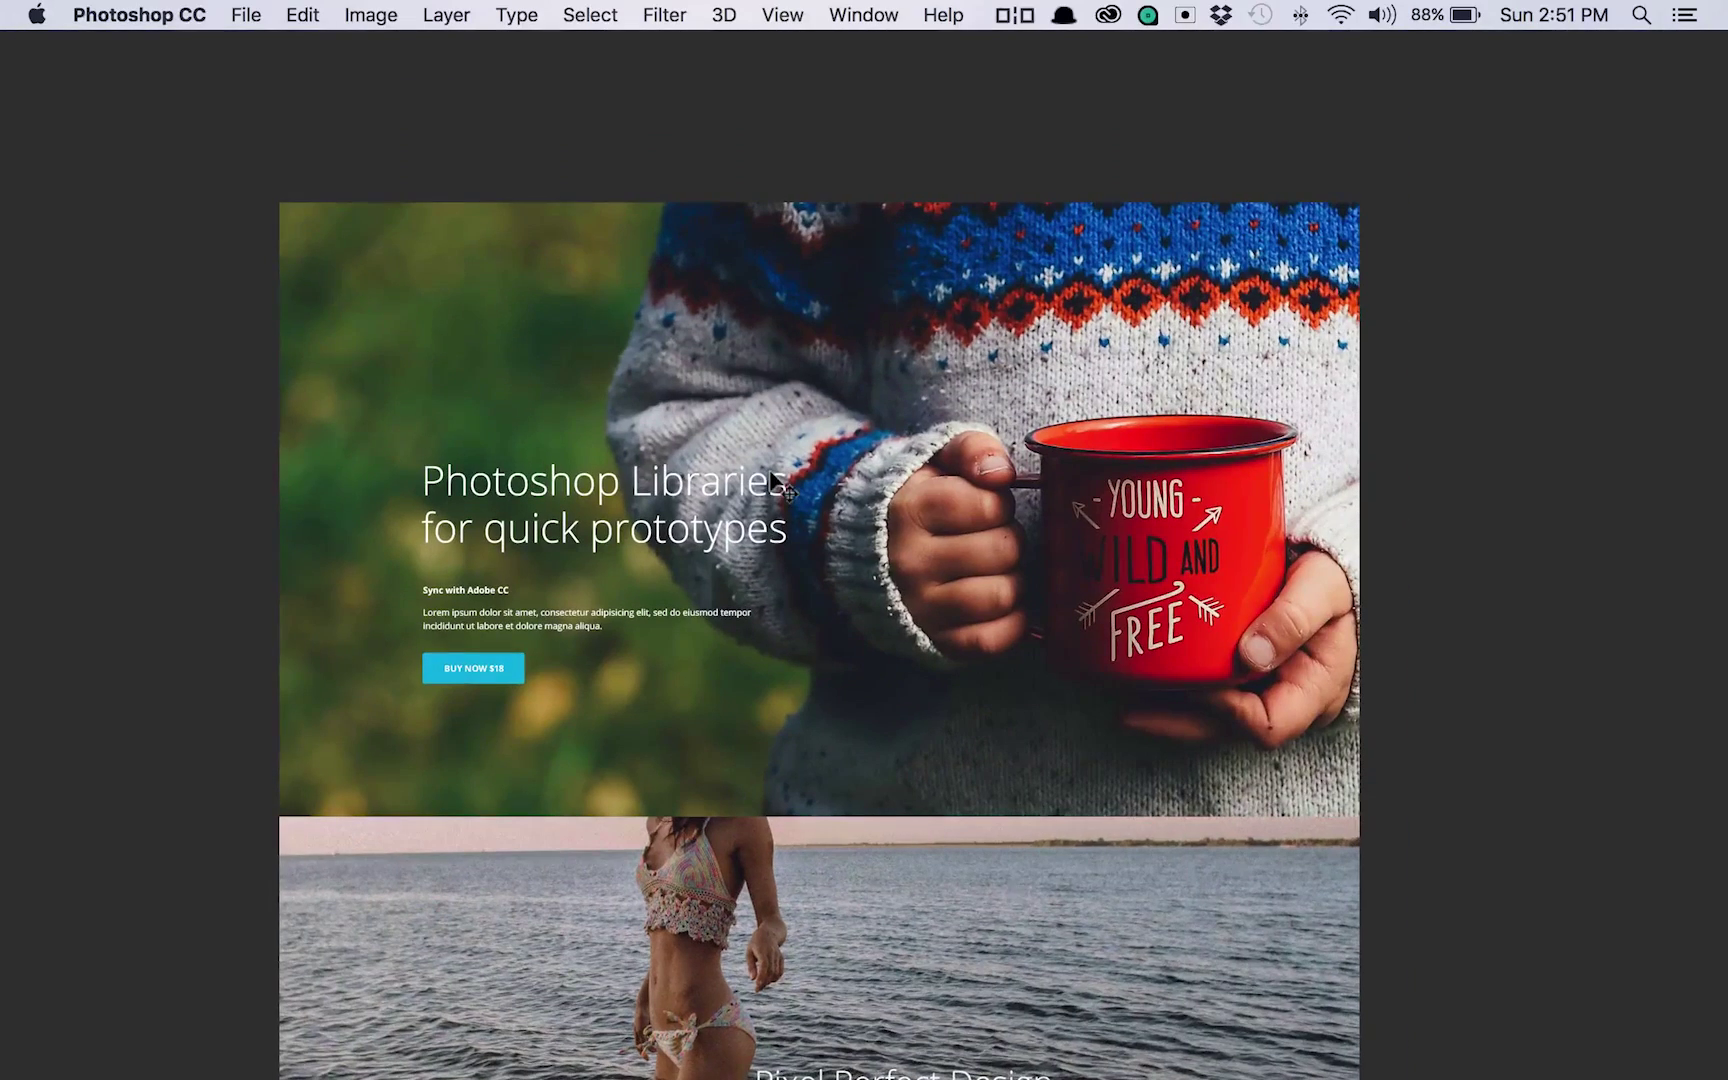
{"action": "key", "text": "Tab"}
{"action": "scroll", "coordinate": [770, 468], "scroll_direction": "down", "scroll_amount": 2}
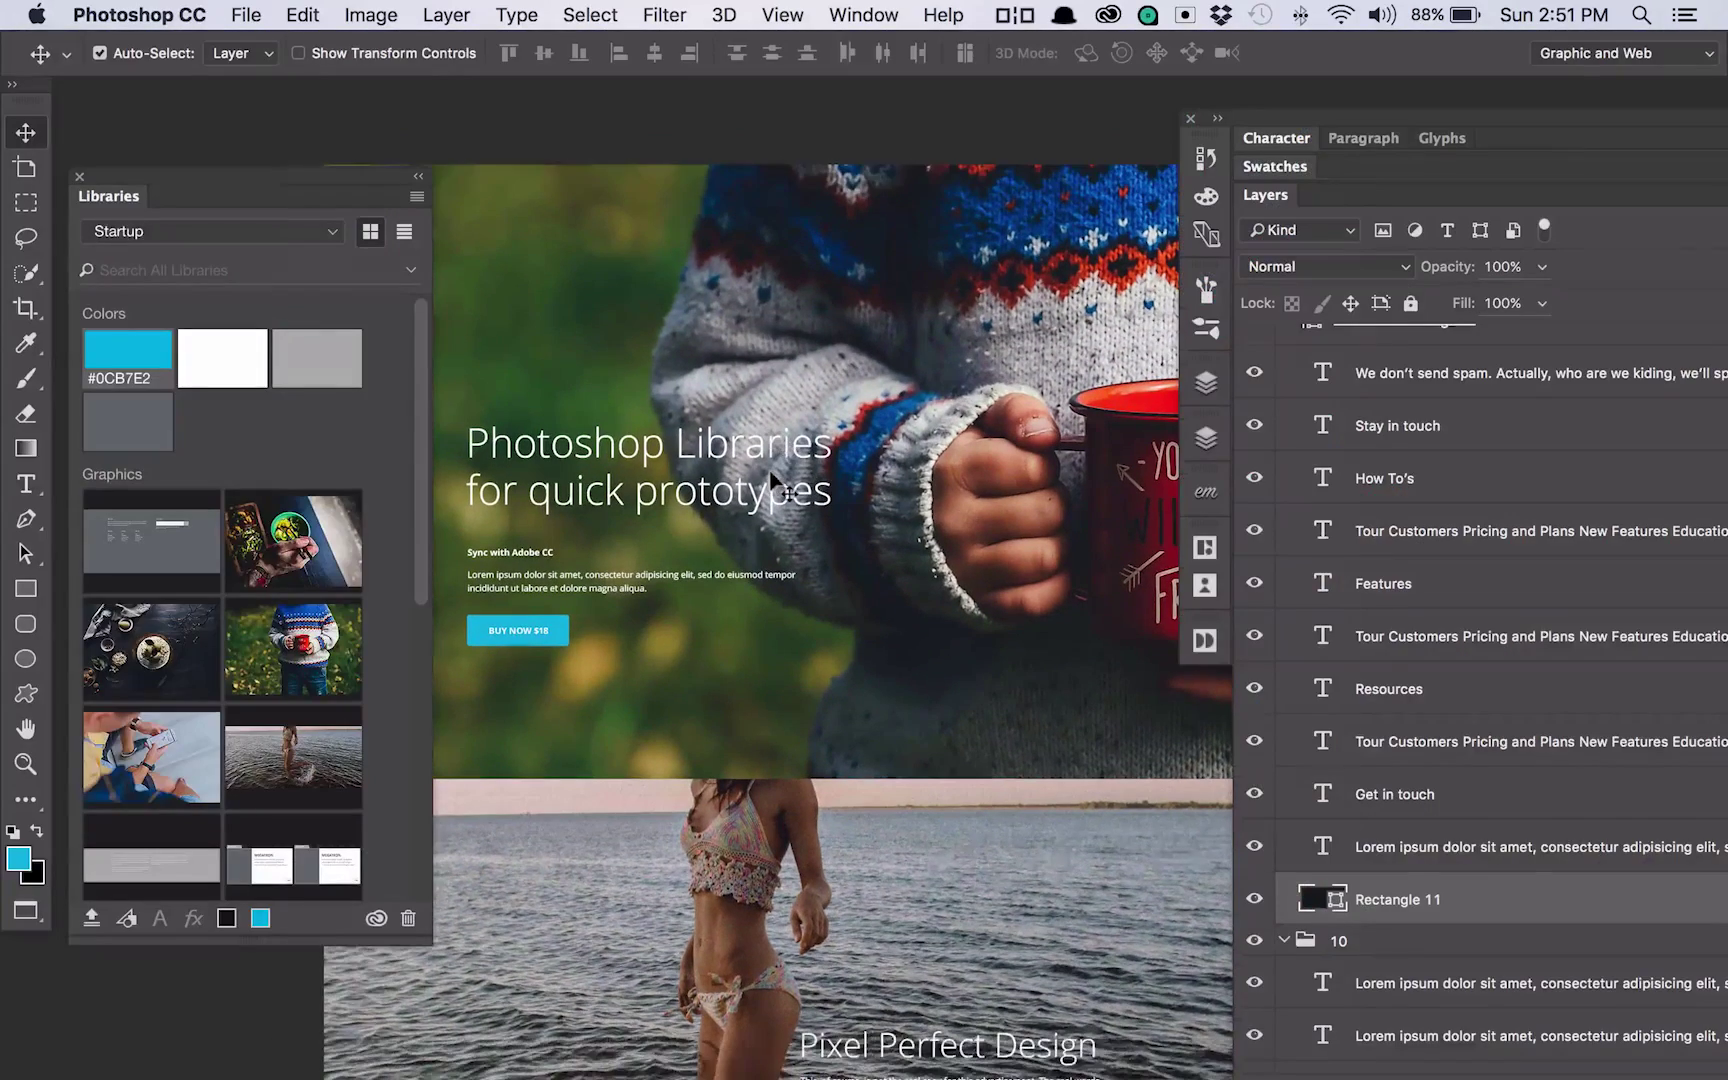